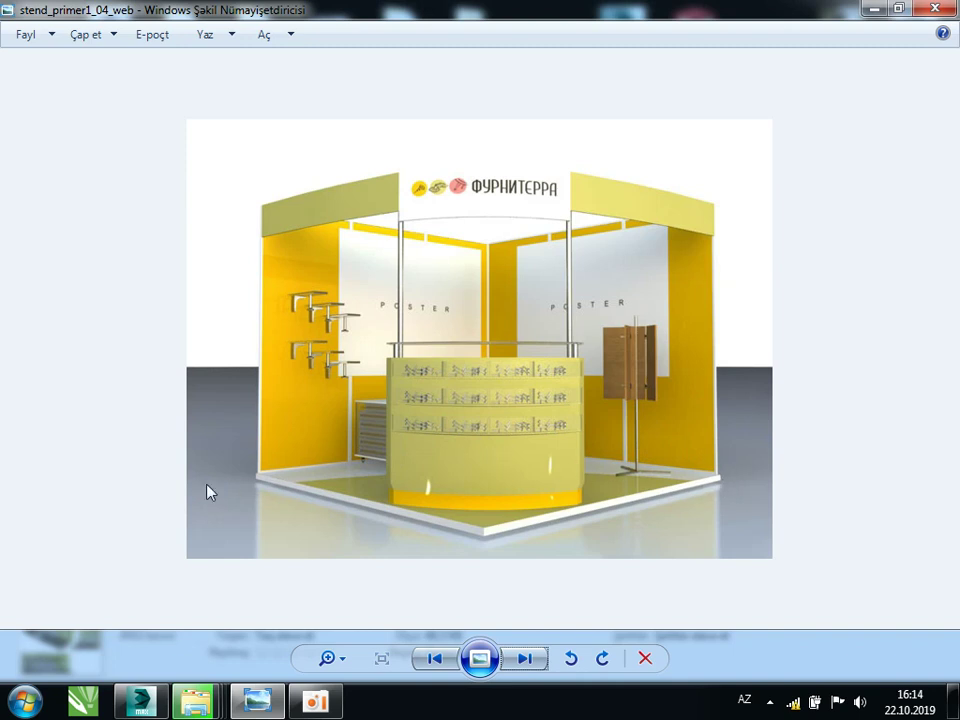
Leave the stand reference render and return to the empty 3ds Max scene
{"action": "left_click", "coordinate": [140, 700]}
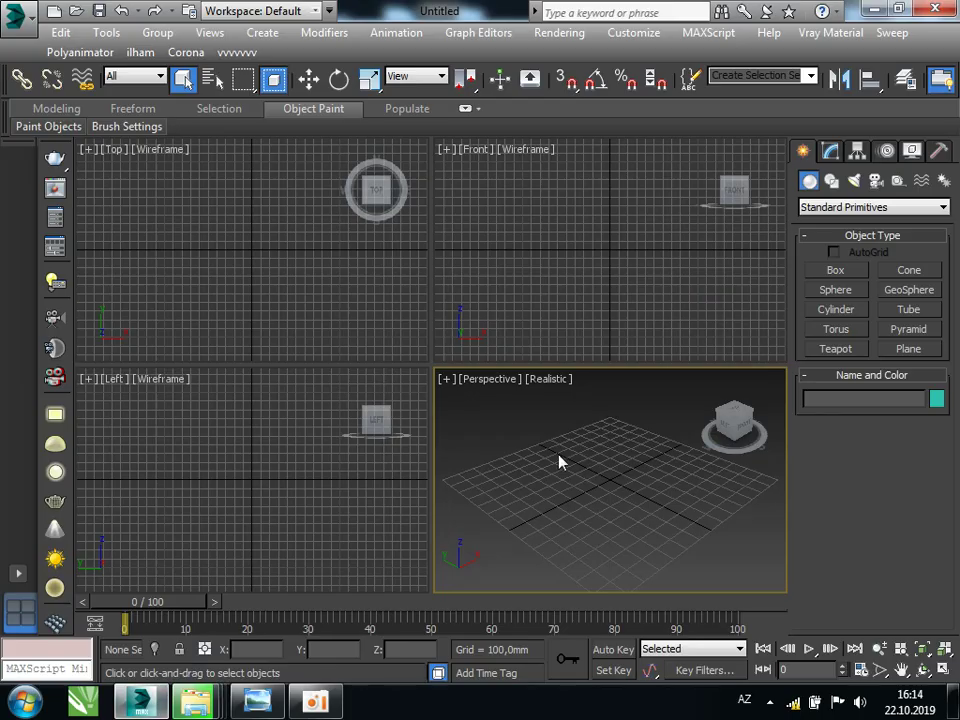
Maximize the Perspective view and draw a box on the grid for the floor slab
{"action": "key", "text": "alt+w"}
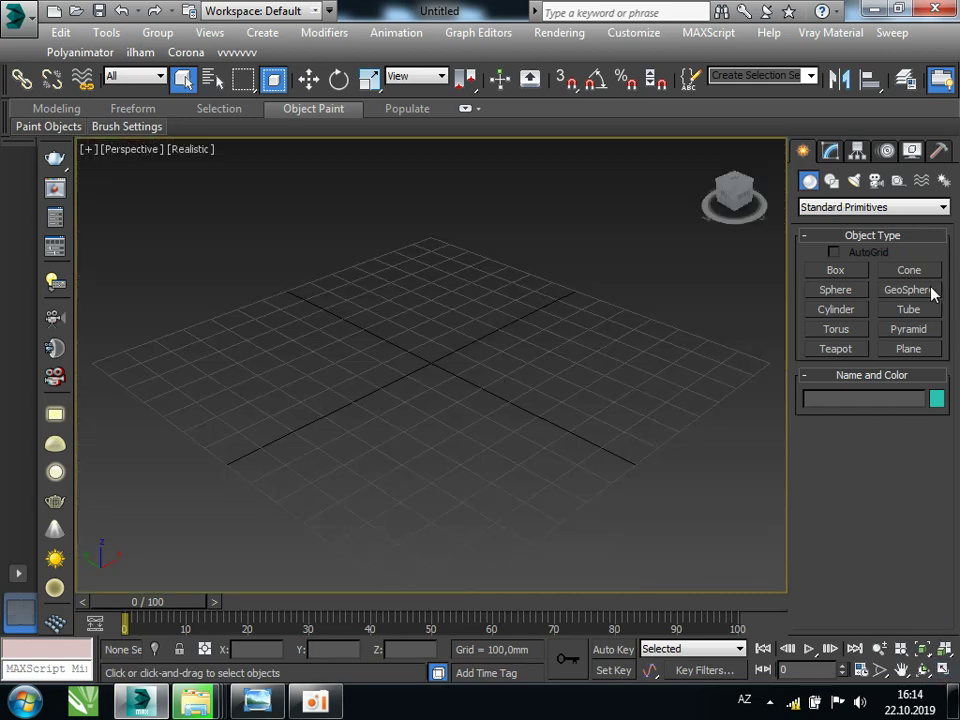
{"action": "left_click", "coordinate": [836, 272]}
{"action": "left_click_drag", "start_coordinate": [476, 272], "coordinate": [461, 537]}
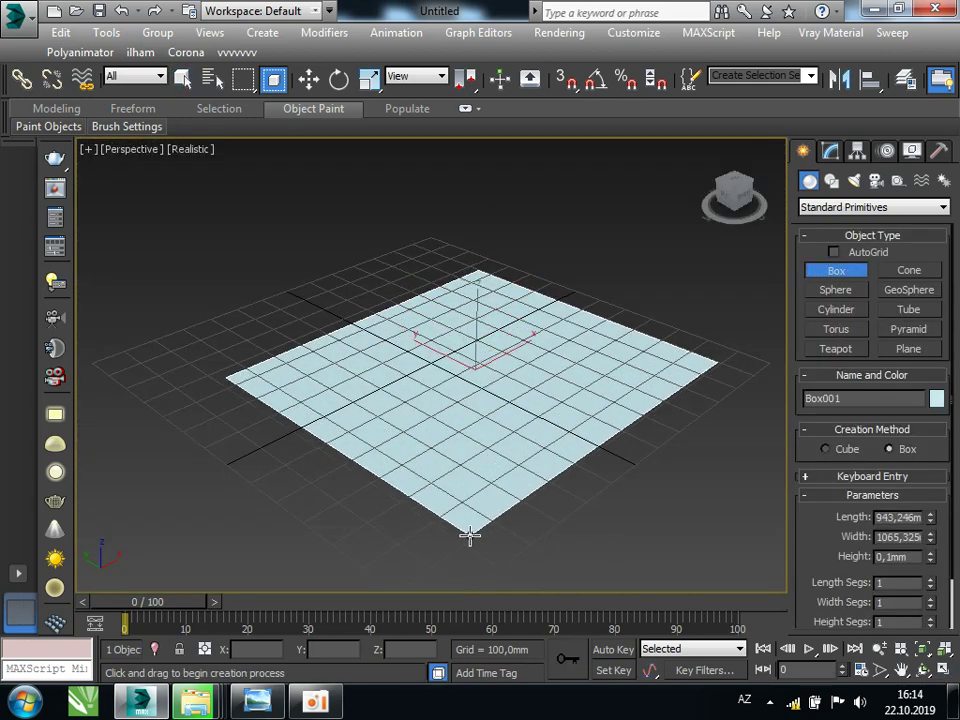
{"action": "left_click", "coordinate": [461, 505]}
{"action": "left_click", "coordinate": [830, 151]}
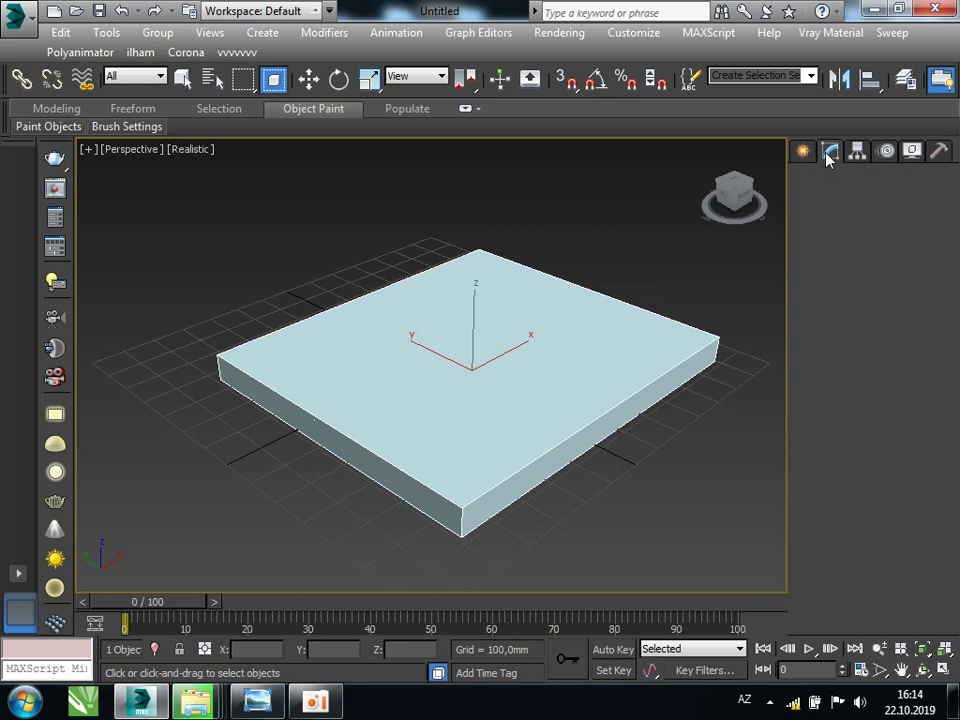
Size the box 2500 × 2500 mm with 50 mm height, then compare with the reference render
{"action": "double_click", "coordinate": [897, 419]}
{"action": "type", "text": "2500"}
{"action": "key", "text": "Return"}
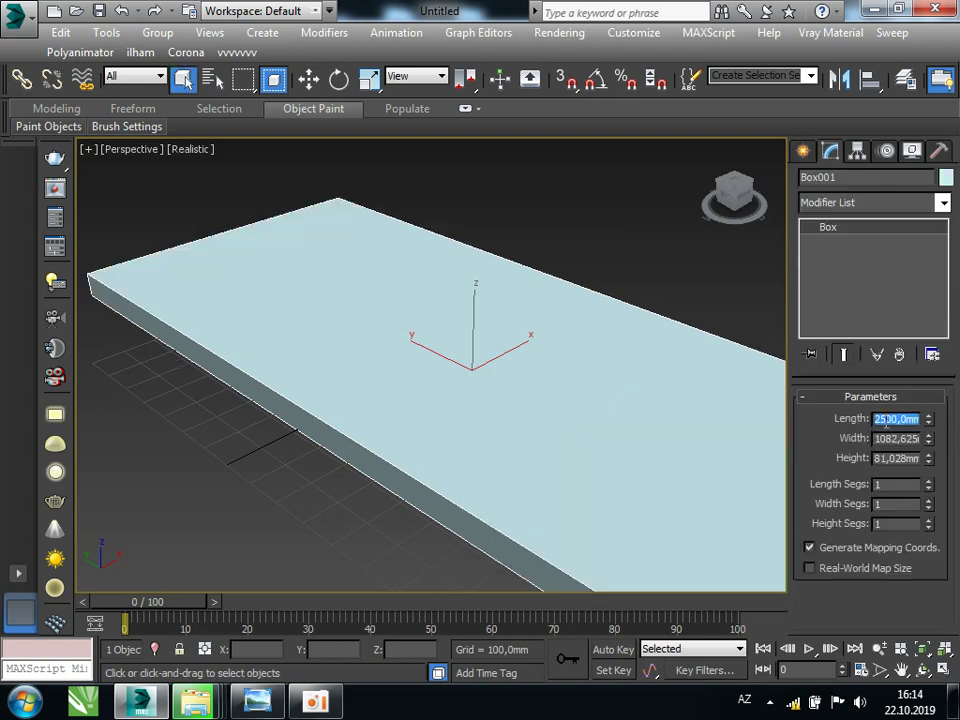
{"action": "key", "text": "Tab"}
{"action": "type", "text": "2500"}
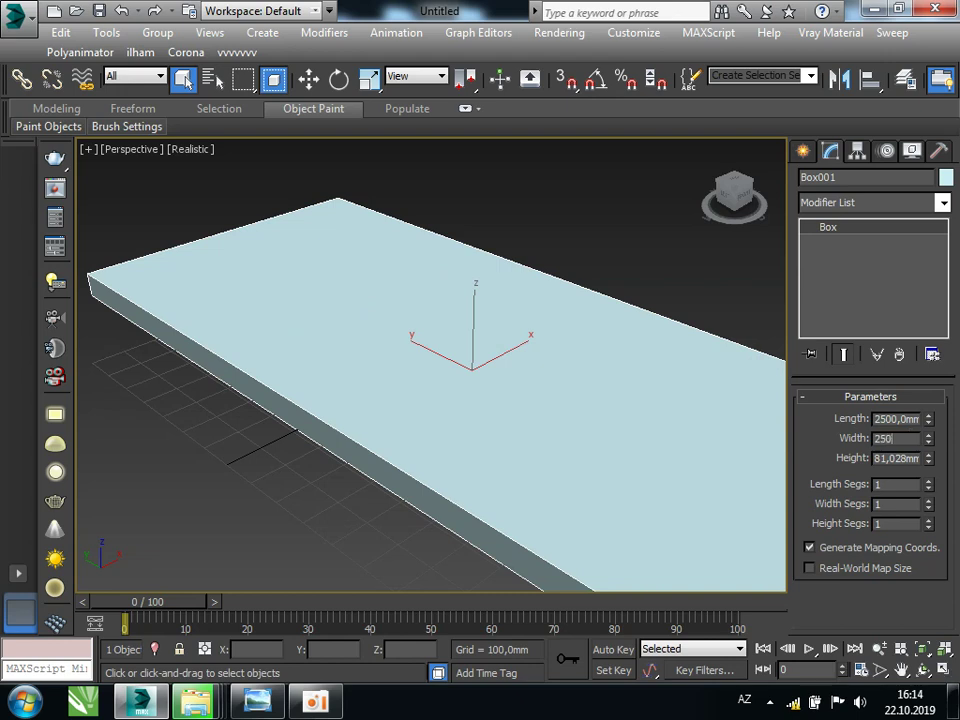
{"action": "key", "text": "Return"}
{"action": "scroll", "coordinate": [491, 422], "scroll_direction": "down", "scroll_amount": 5}
{"action": "scroll", "coordinate": [493, 416], "scroll_direction": "up", "scroll_amount": 2}
{"action": "scroll", "coordinate": [504, 421], "scroll_direction": "up", "scroll_amount": 1}
{"action": "double_click", "coordinate": [887, 458]}
{"action": "type", "text": "50"}
{"action": "key", "text": "Return"}
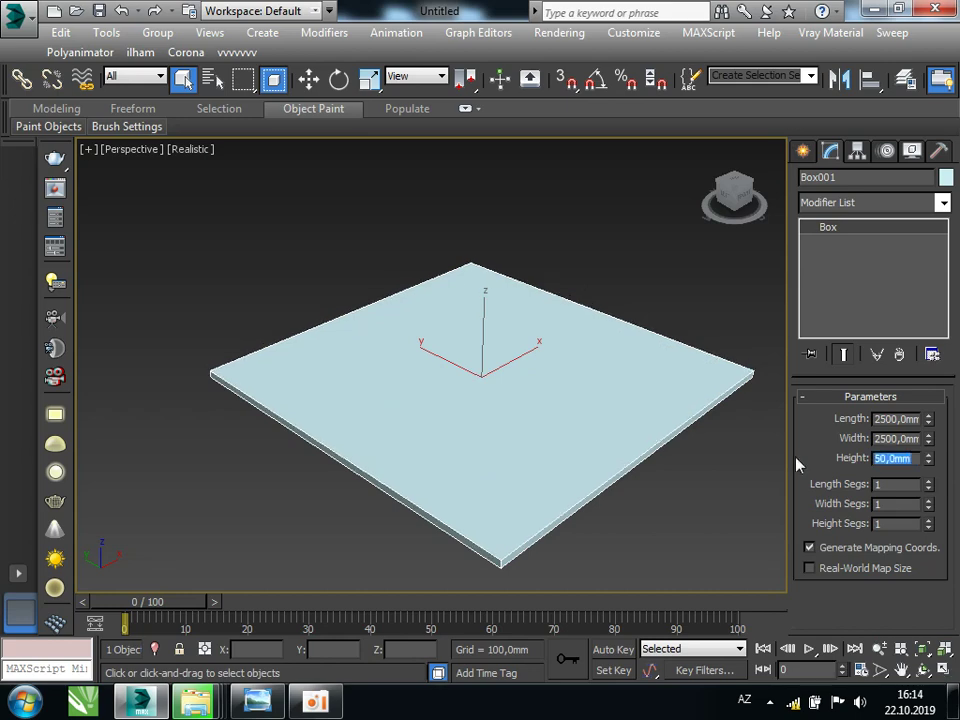
{"action": "left_click", "coordinate": [270, 705]}
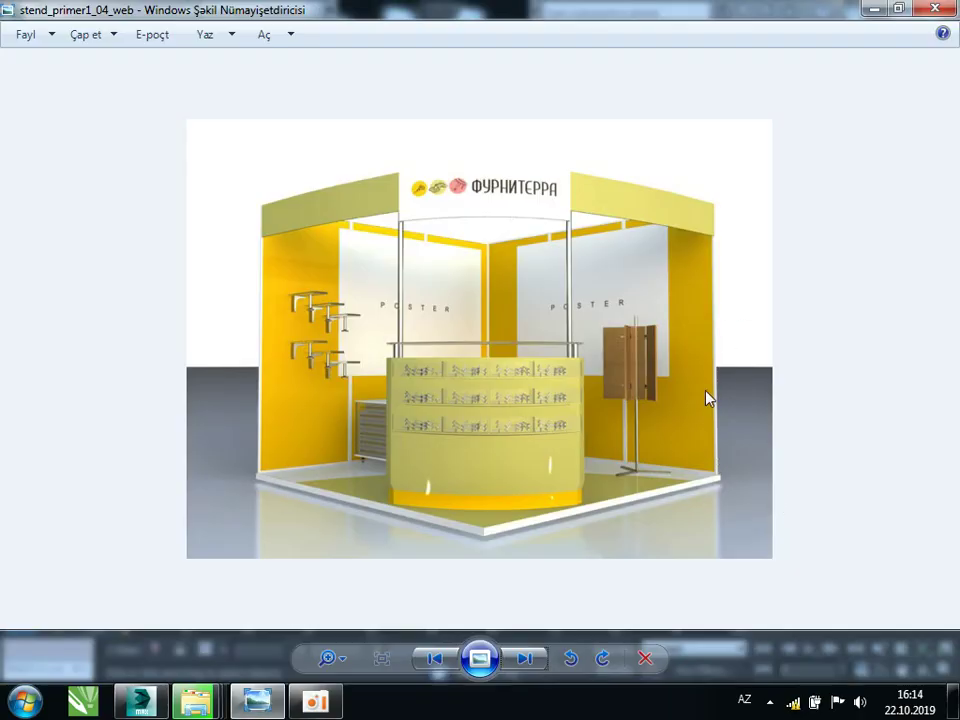
{"action": "left_click", "coordinate": [140, 702]}
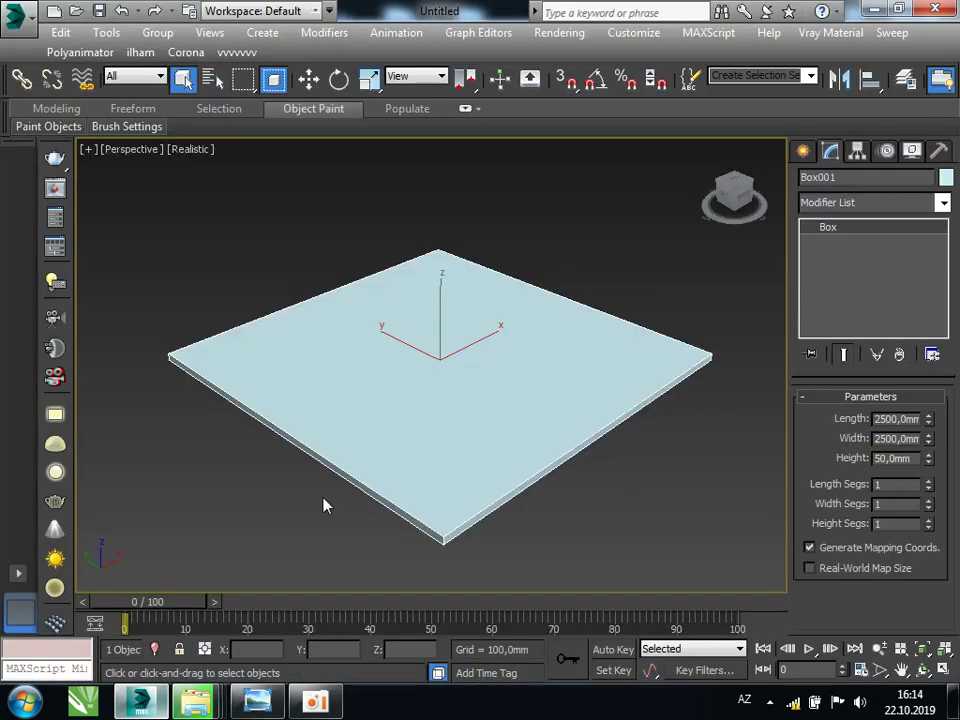
With snaps on, draw a line through the slab's left, back and right corners
{"action": "left_click", "coordinate": [803, 150]}
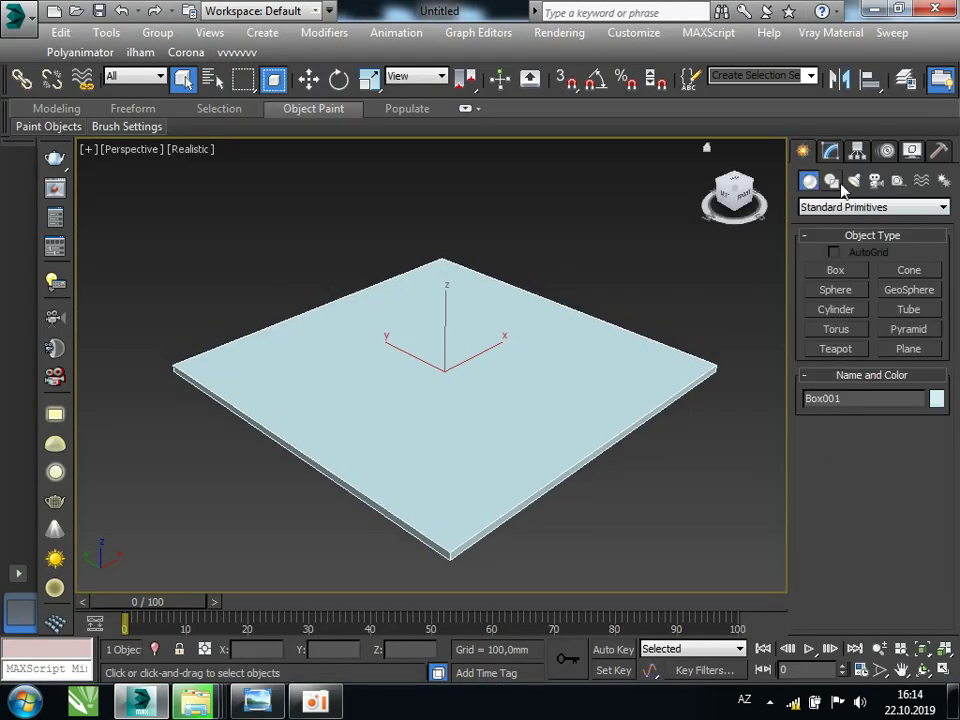
{"action": "left_click", "coordinate": [831, 180]}
{"action": "left_click", "coordinate": [836, 286]}
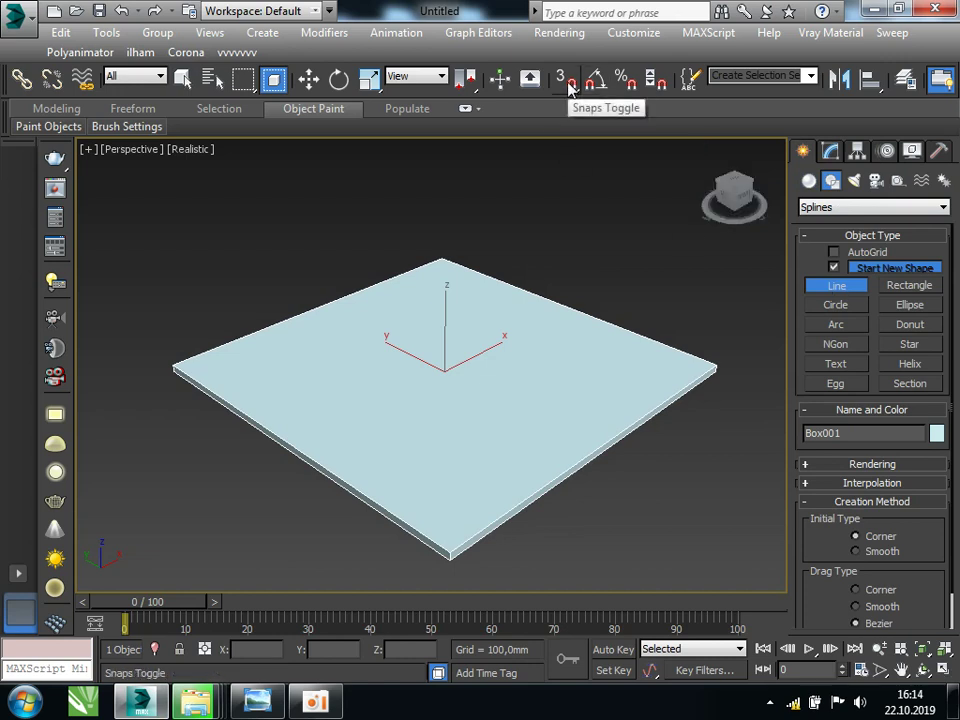
{"action": "left_click", "coordinate": [567, 82]}
{"action": "left_click", "coordinate": [160, 367]}
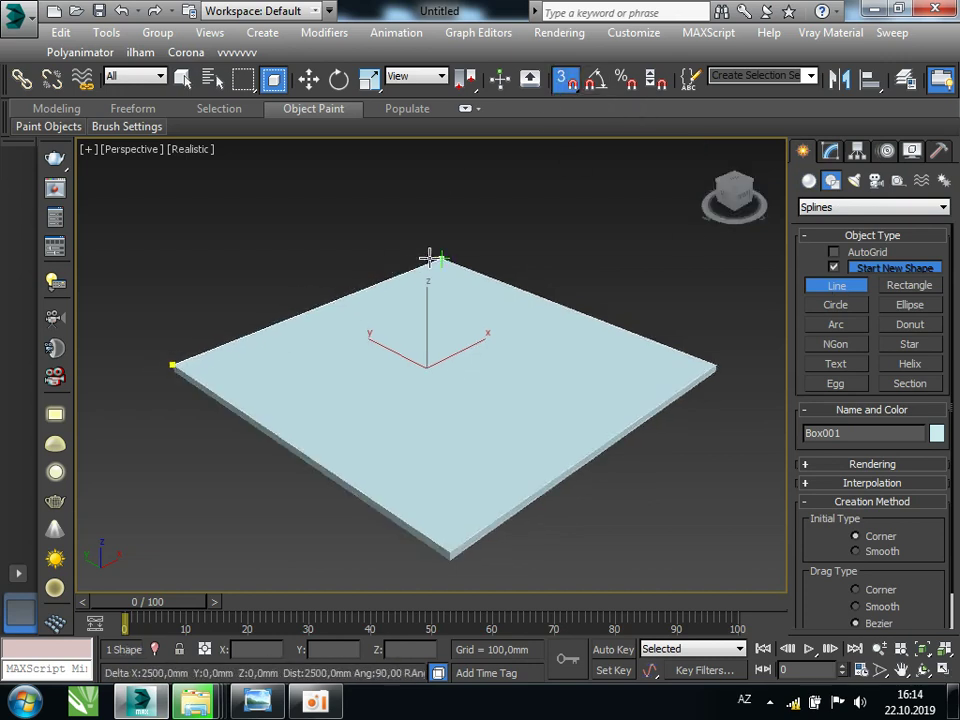
{"action": "left_click", "coordinate": [441, 260]}
{"action": "left_click", "coordinate": [713, 365]}
{"action": "scroll", "coordinate": [685, 360], "scroll_direction": "up", "scroll_amount": 2}
{"action": "scroll", "coordinate": [690, 355], "scroll_direction": "up", "scroll_amount": 2}
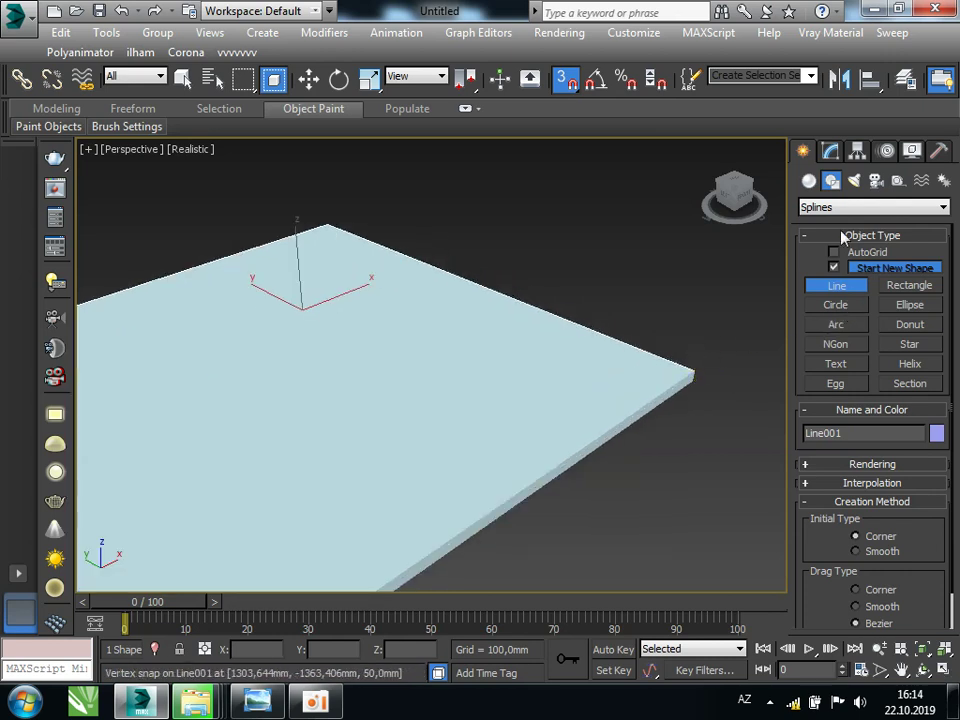
Enter the line's Spline sub-object level and preview an Outline offset
{"action": "left_click", "coordinate": [831, 154]}
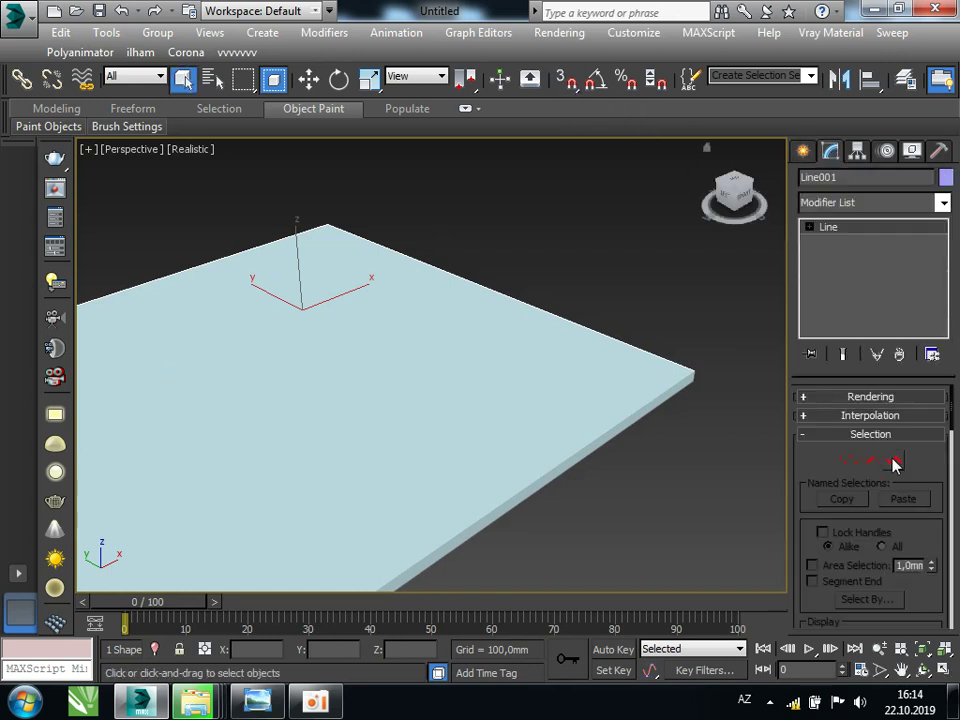
{"action": "left_click", "coordinate": [848, 459]}
{"action": "left_click_drag", "start_coordinate": [807, 545], "coordinate": [806, 224]}
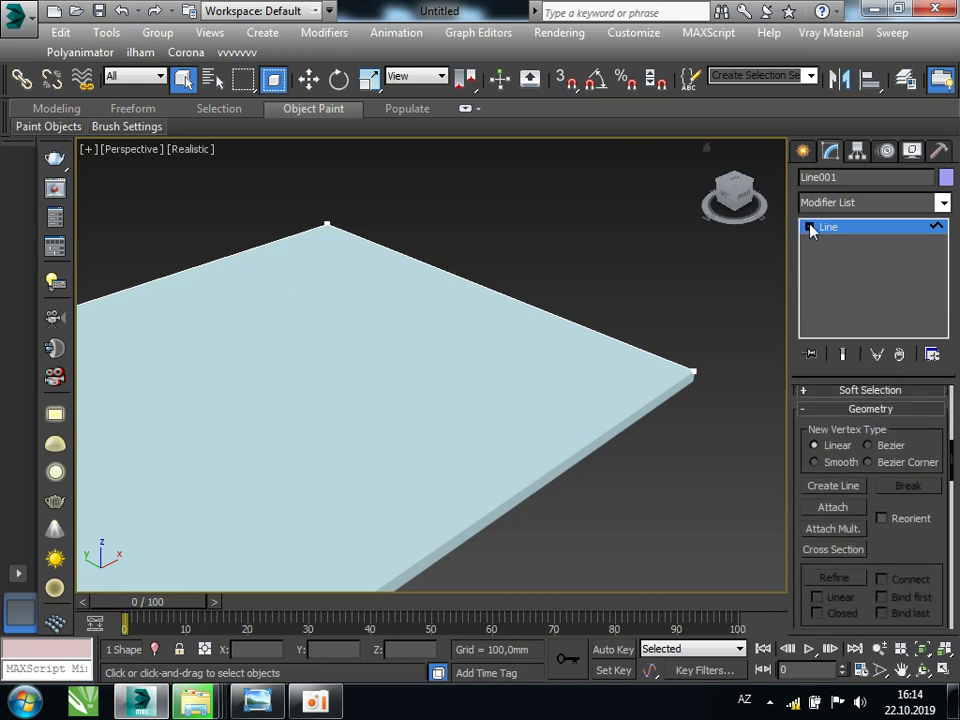
{"action": "mouse_move", "coordinate": [915, 594]}
{"action": "left_mouse_down"}
{"action": "mouse_move", "coordinate": [928, 294]}
{"action": "mouse_move", "coordinate": [911, 456]}
{"action": "left_mouse_up"}
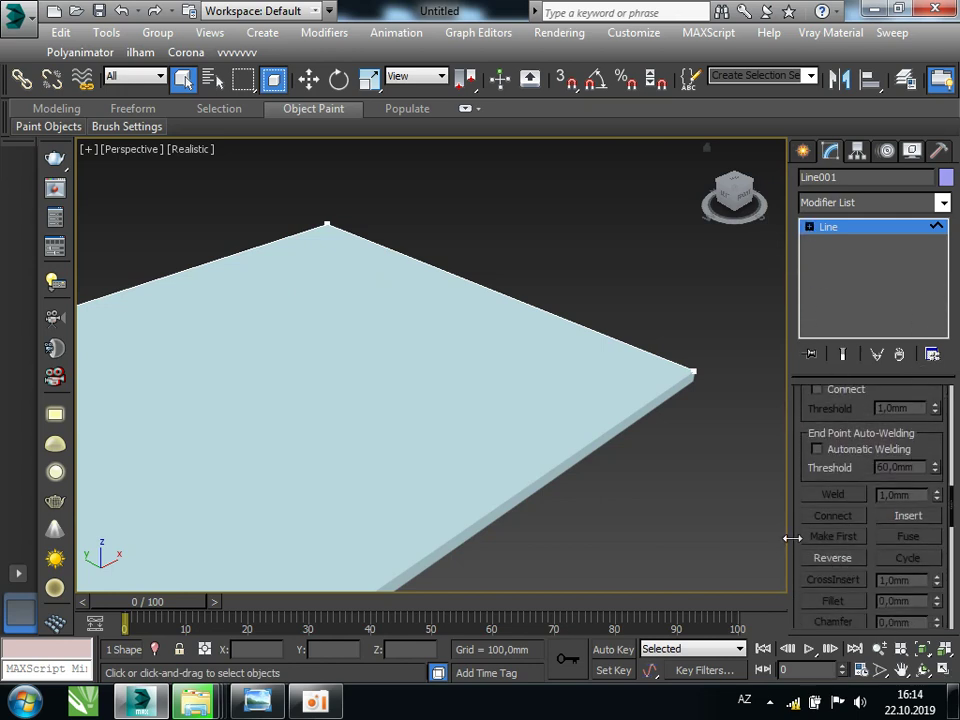
{"action": "scroll", "coordinate": [801, 514], "scroll_direction": "down", "scroll_amount": 1}
{"action": "scroll", "coordinate": [810, 489], "scroll_direction": "down", "scroll_amount": 2}
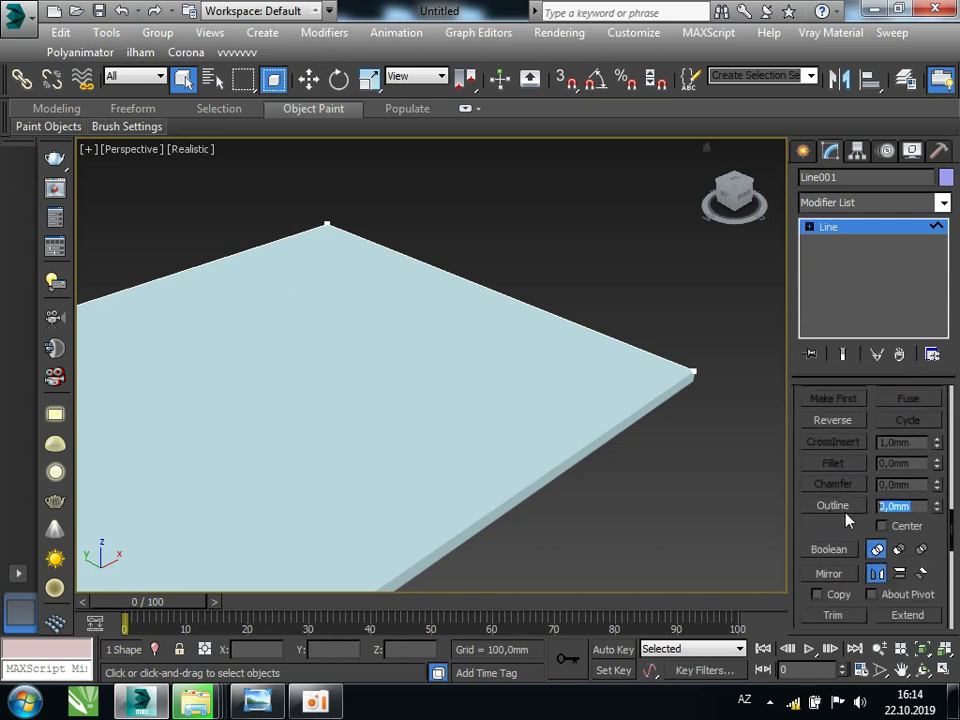
{"action": "mouse_move", "coordinate": [937, 509]}
{"action": "left_mouse_down"}
{"action": "mouse_move", "coordinate": [938, 497]}
{"action": "mouse_move", "coordinate": [924, 532]}
{"action": "mouse_move", "coordinate": [937, 505]}
{"action": "left_mouse_up"}
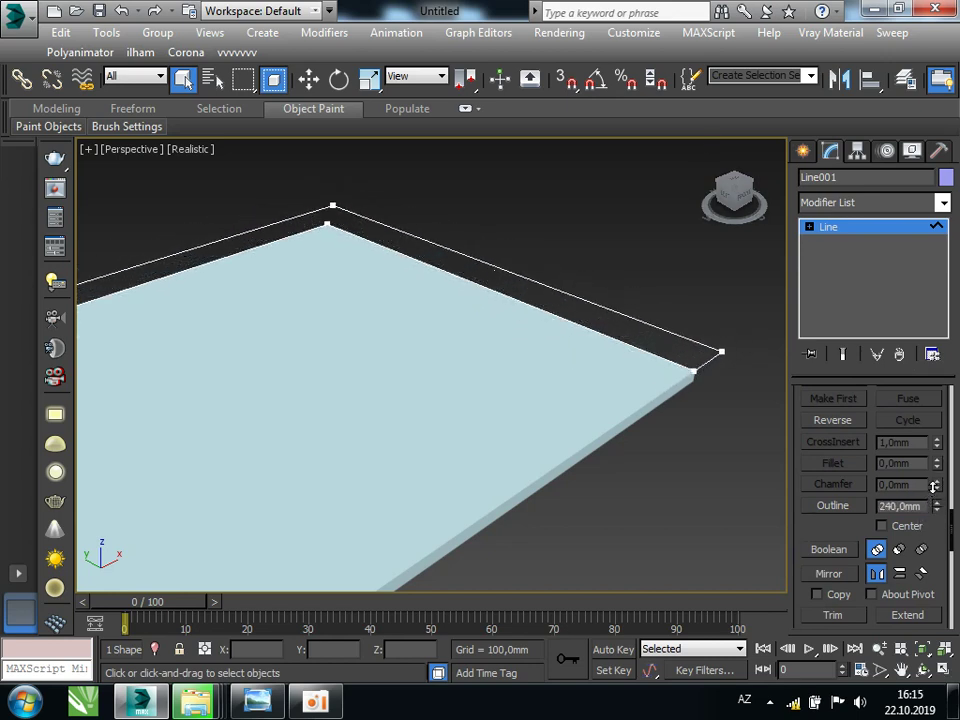
{"action": "right_click", "coordinate": [686, 448]}
Apply a negative Outline offset to create the wall profile, then reframe the slab
{"action": "left_click", "coordinate": [903, 506]}
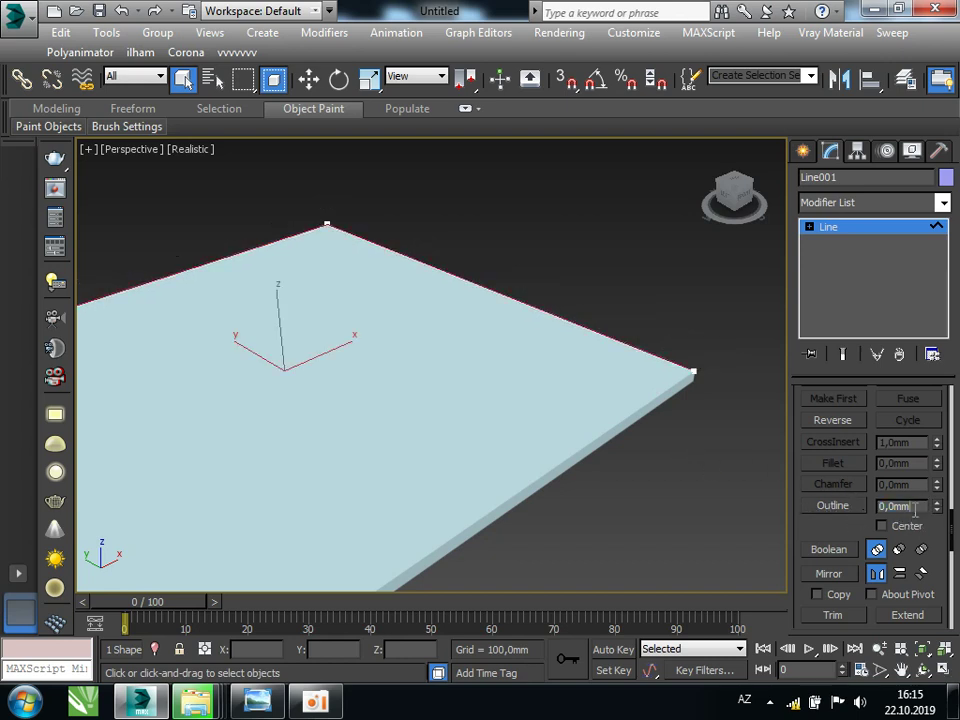
{"action": "type", "text": "-50"}
{"action": "key", "text": "Return"}
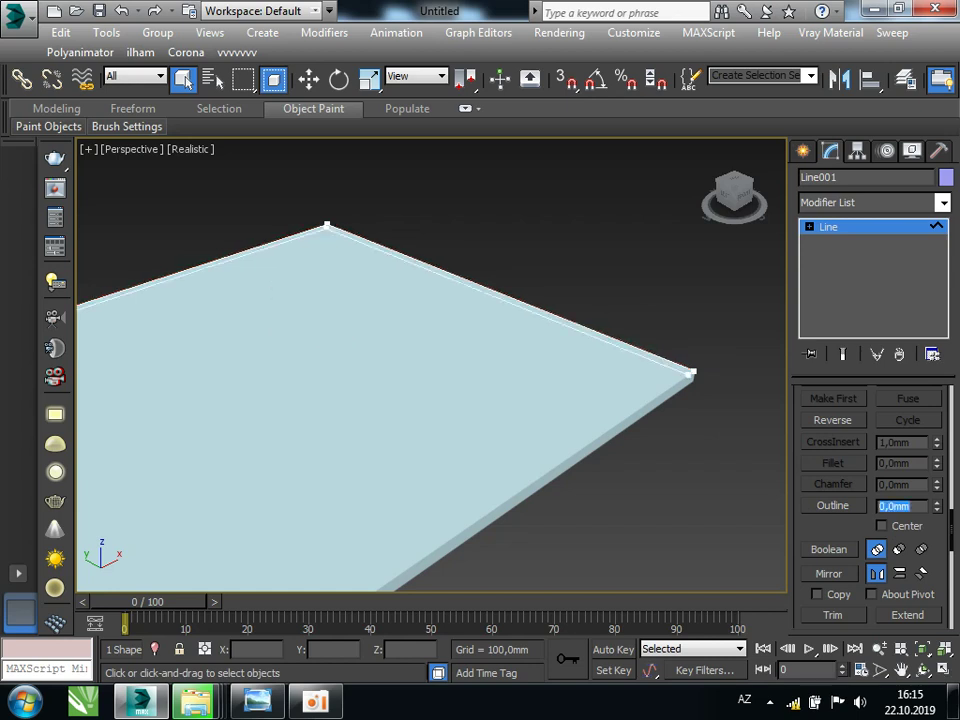
{"action": "right_click", "coordinate": [692, 408]}
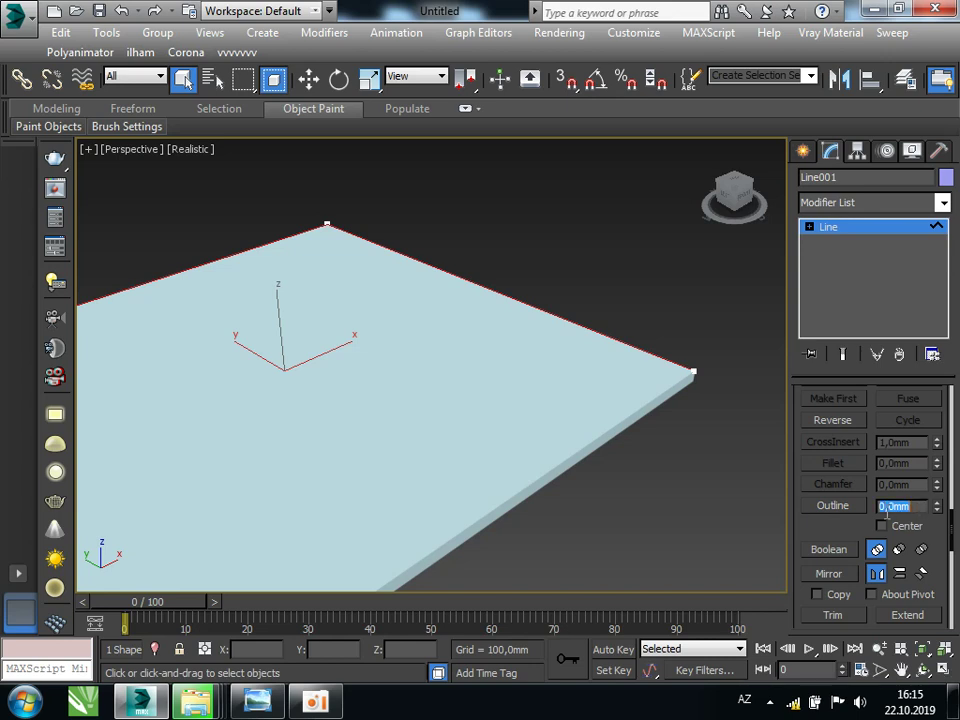
{"action": "type", "text": "-80"}
{"action": "left_click", "coordinate": [672, 380]}
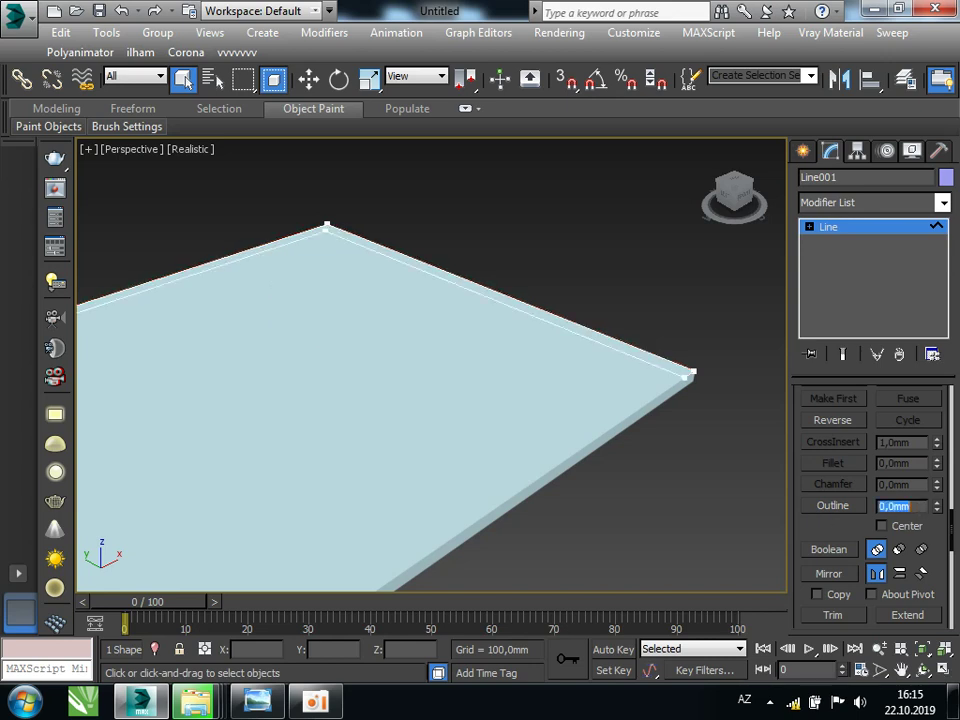
{"action": "key", "text": "z"}
{"action": "left_click", "coordinate": [809, 228]}
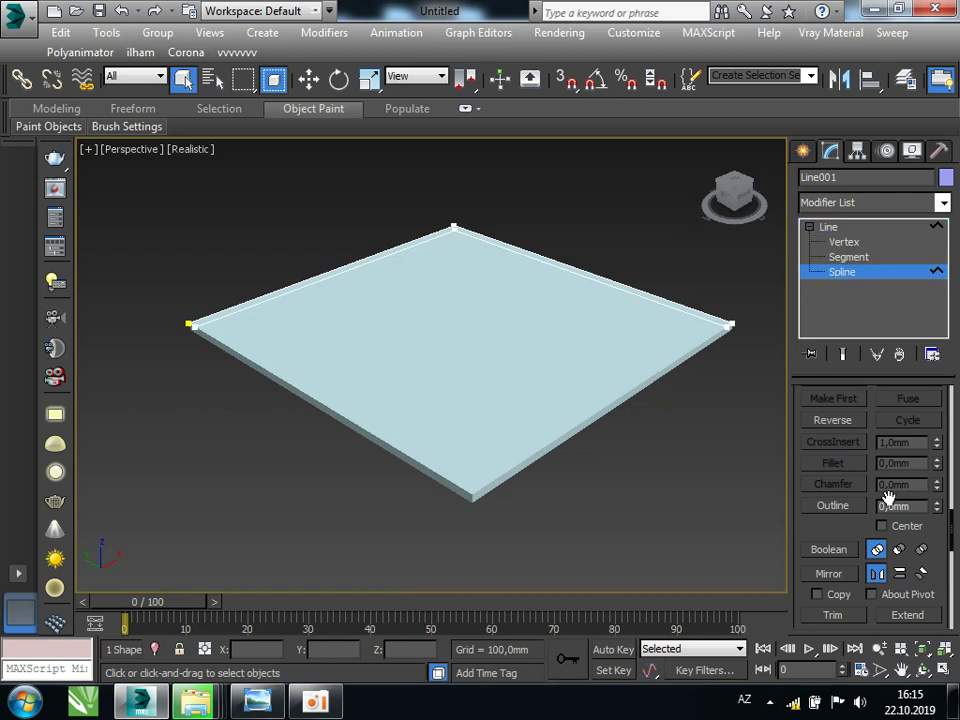
{"action": "middle_click_drag", "start_coordinate": [587, 427], "coordinate": [544, 425]}
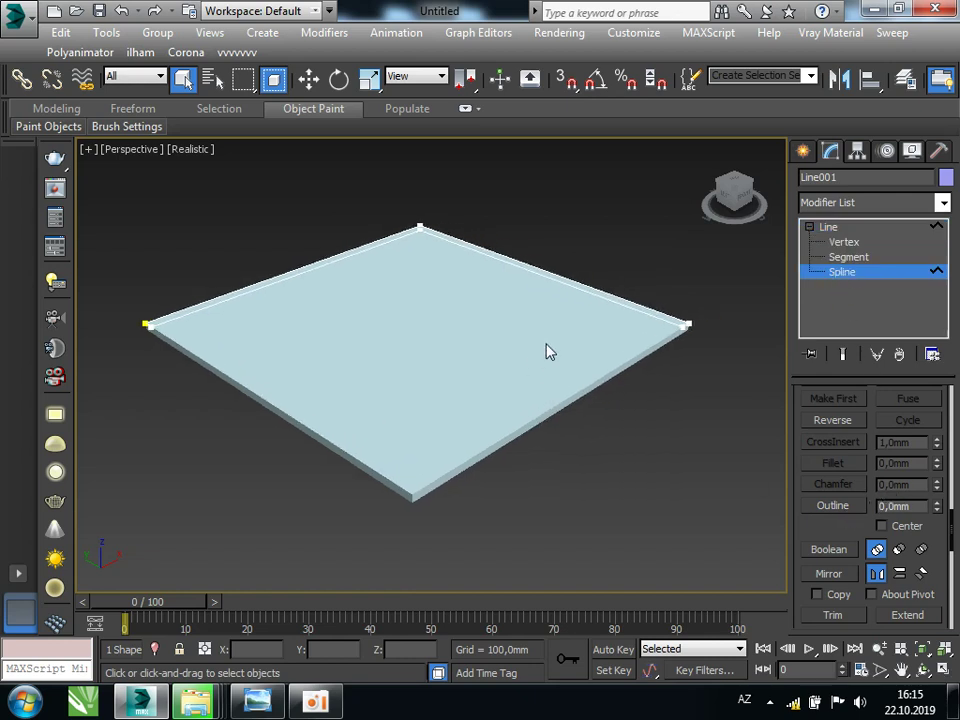
{"action": "left_click", "coordinate": [254, 702]}
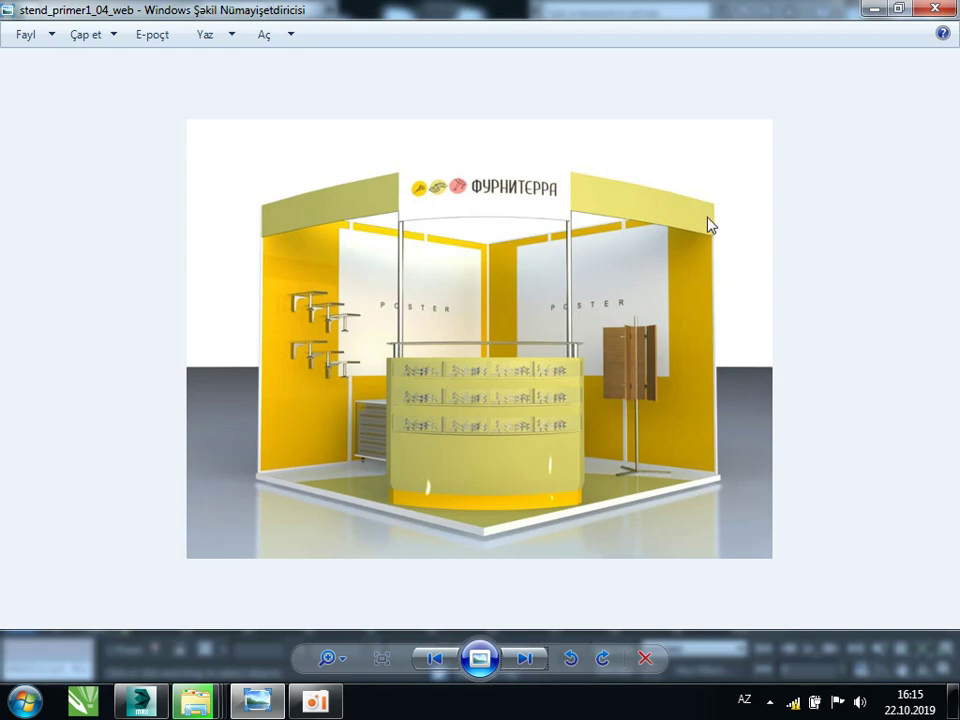
{"action": "left_click", "coordinate": [140, 712]}
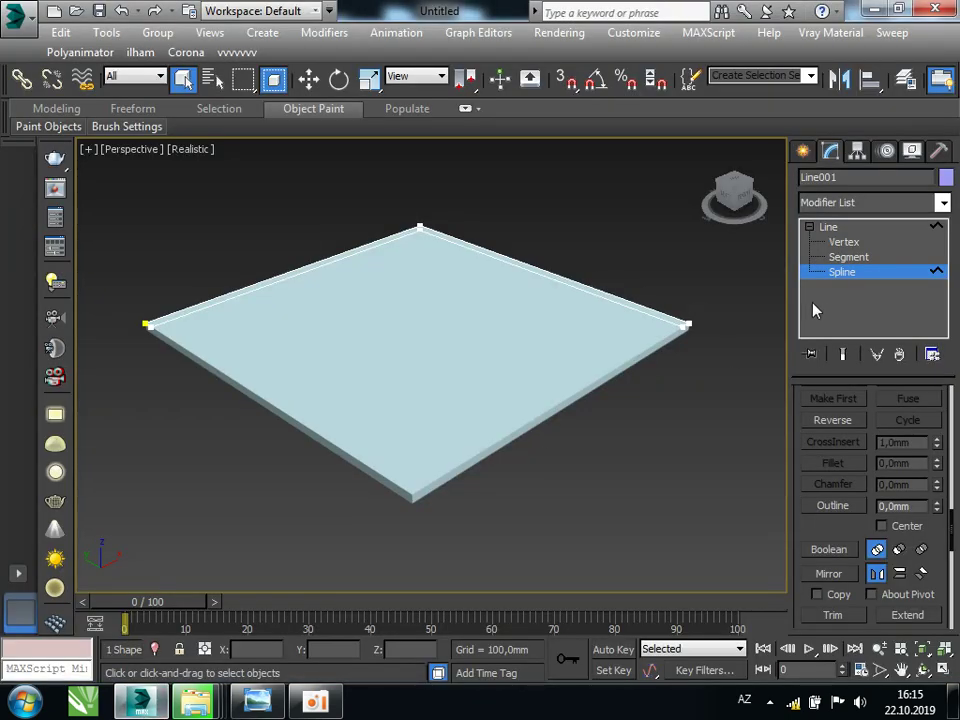
{"action": "left_click", "coordinate": [864, 204]}
{"action": "type", "text": "ex"}
{"action": "key", "text": "Return"}
{"action": "left_click", "coordinate": [882, 421]}
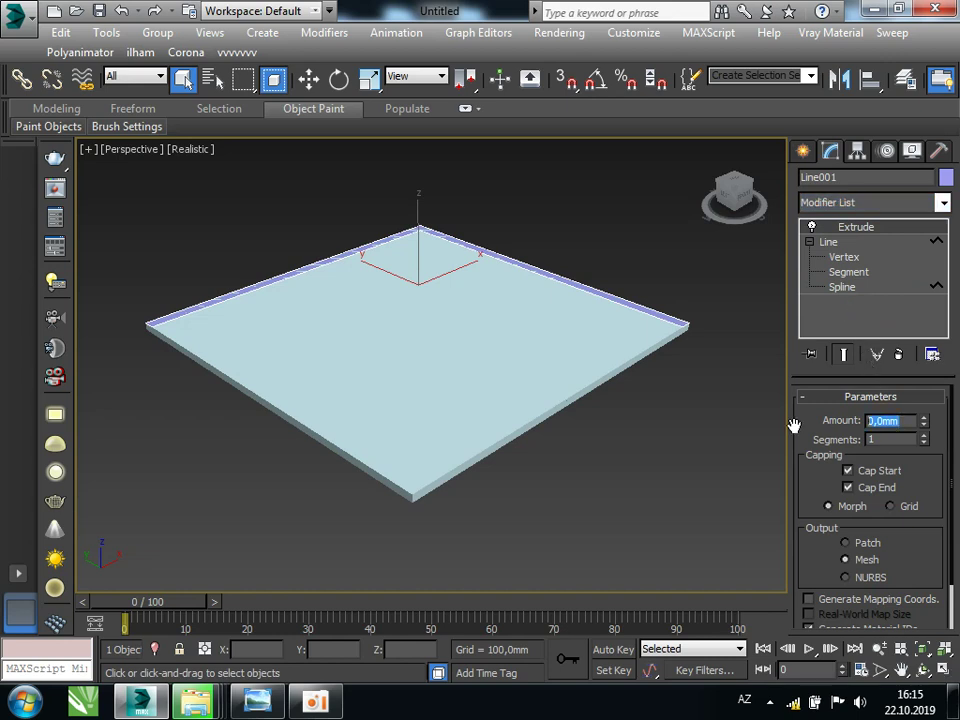
{"action": "type", "text": "2500"}
{"action": "key", "text": "Return"}
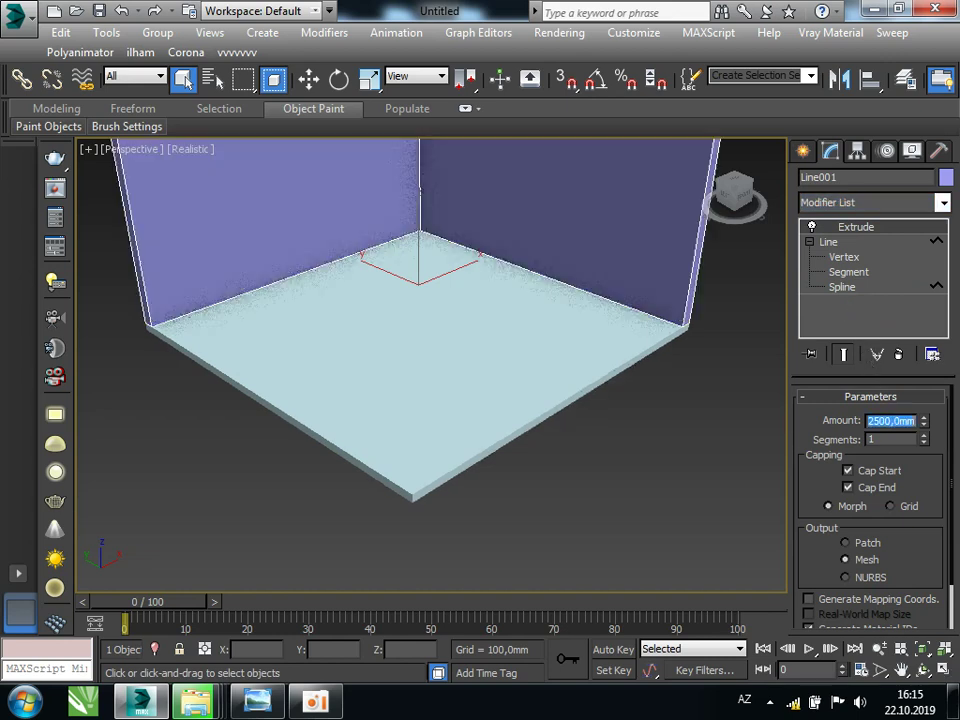
{"action": "scroll", "coordinate": [600, 420], "scroll_direction": "up", "scroll_amount": 2}
{"action": "scroll", "coordinate": [566, 405], "scroll_direction": "down", "scroll_amount": 5}
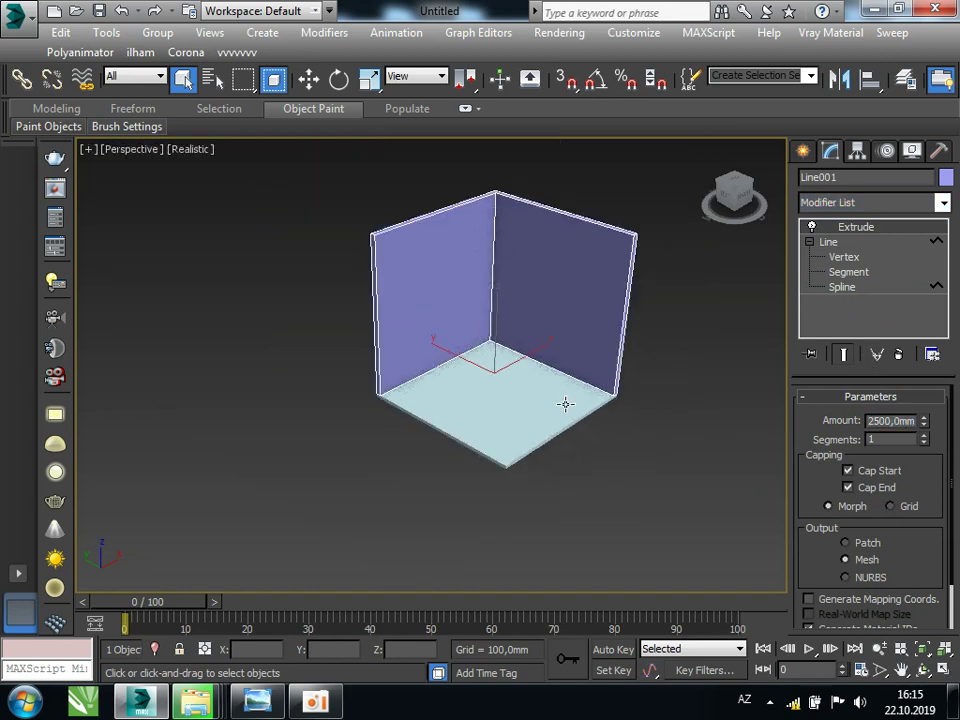
{"action": "mouse_move", "coordinate": [512, 377]}
{"action": "middle_mouse_down", "text": "alt"}
{"action": "mouse_move", "coordinate": [450, 354]}
{"action": "mouse_move", "coordinate": [536, 358]}
{"action": "mouse_move", "coordinate": [547, 376]}
{"action": "middle_mouse_up", "text": "alt"}
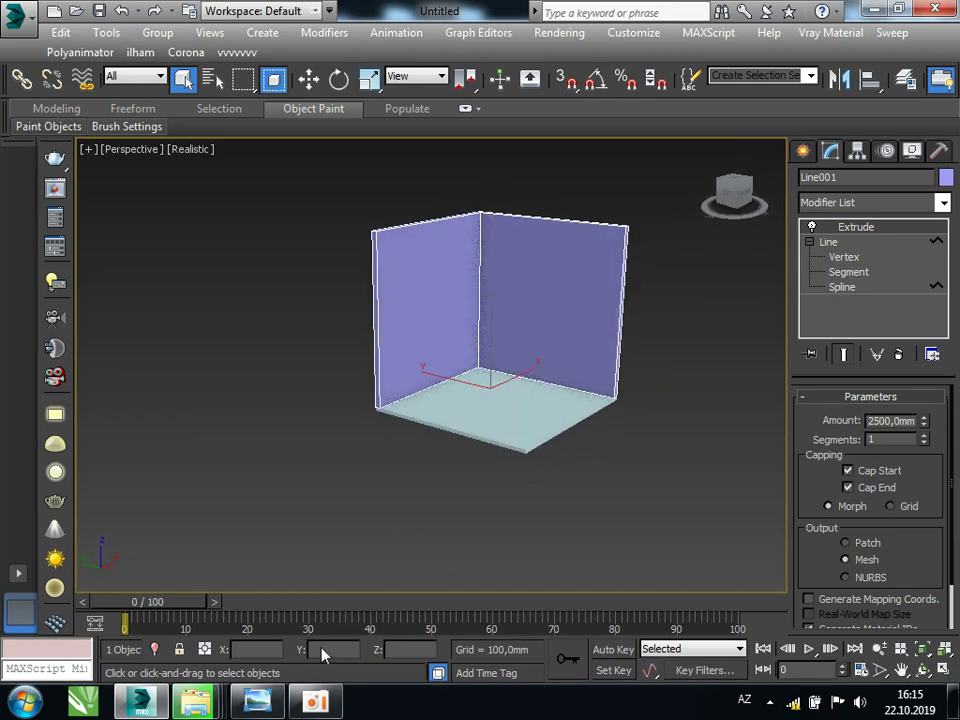
{"action": "left_click", "coordinate": [316, 702]}
{"action": "left_click", "coordinate": [316, 702]}
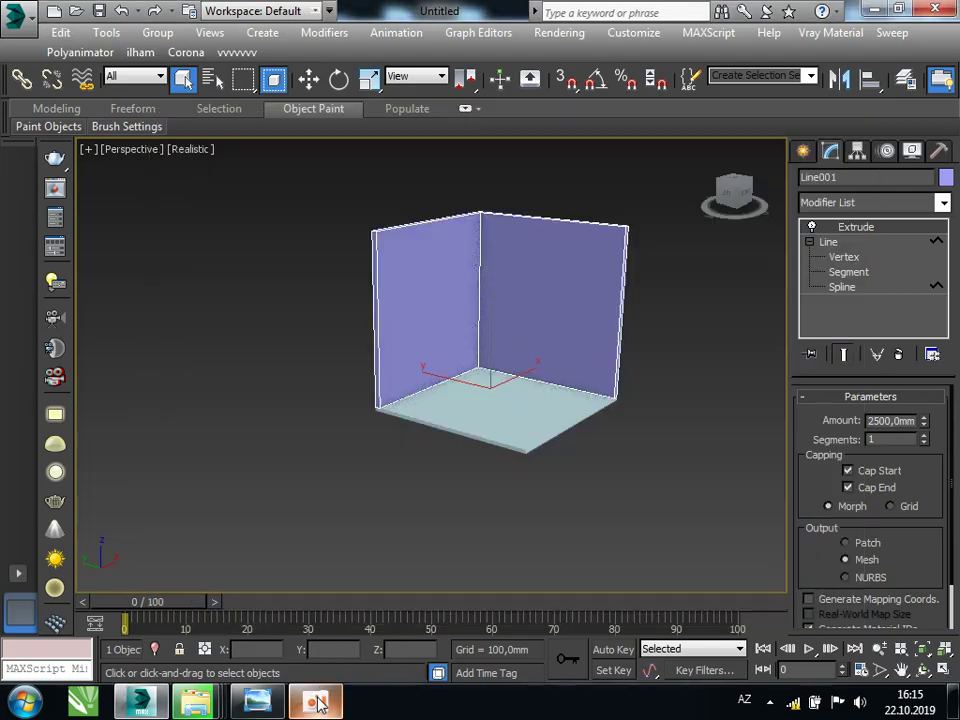
{"action": "left_click", "coordinate": [257, 702]}
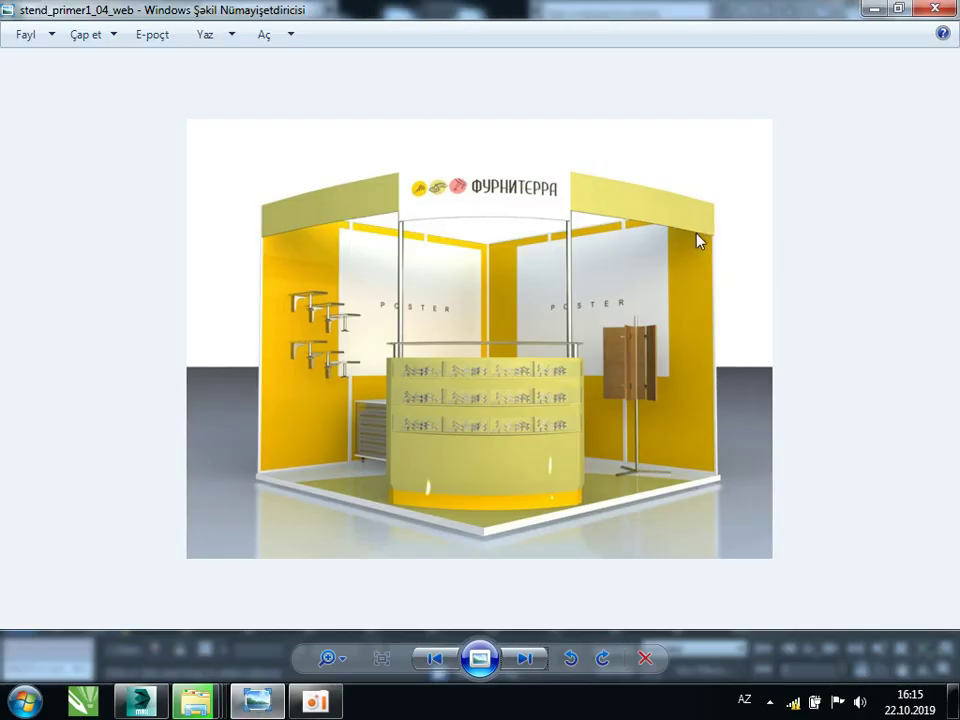
{"action": "left_click", "coordinate": [139, 702]}
{"action": "scroll", "coordinate": [394, 452], "scroll_direction": "up", "scroll_amount": 2}
{"action": "scroll", "coordinate": [405, 447], "scroll_direction": "up", "scroll_amount": 2}
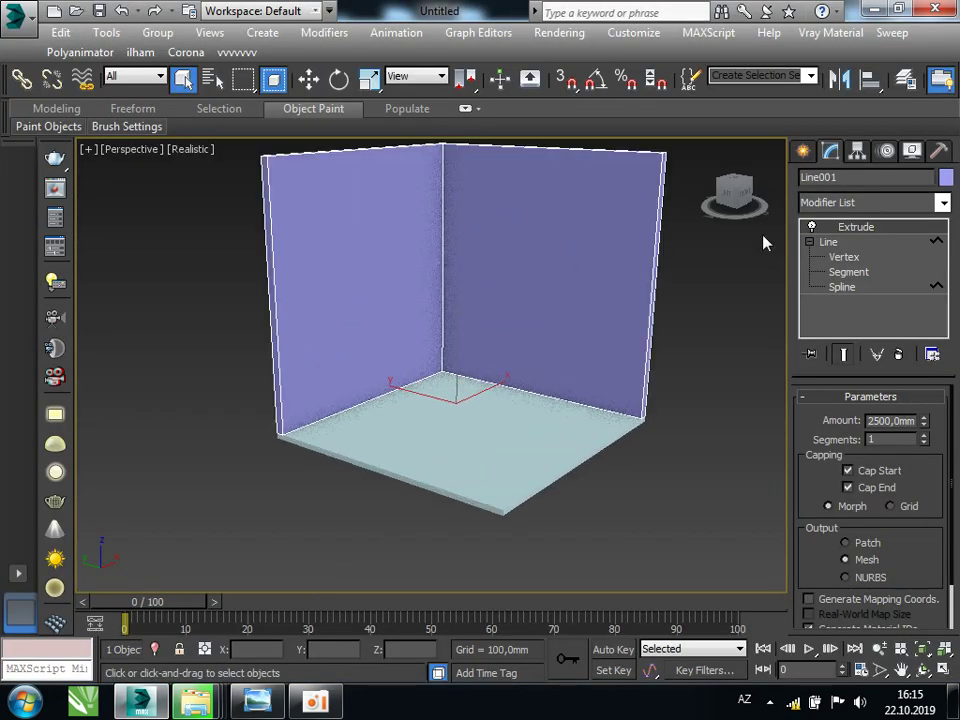
{"action": "left_click", "coordinate": [803, 150]}
With 3D snap on, draw a new line through the floor's left, front and right corners
{"action": "left_click", "coordinate": [837, 286]}
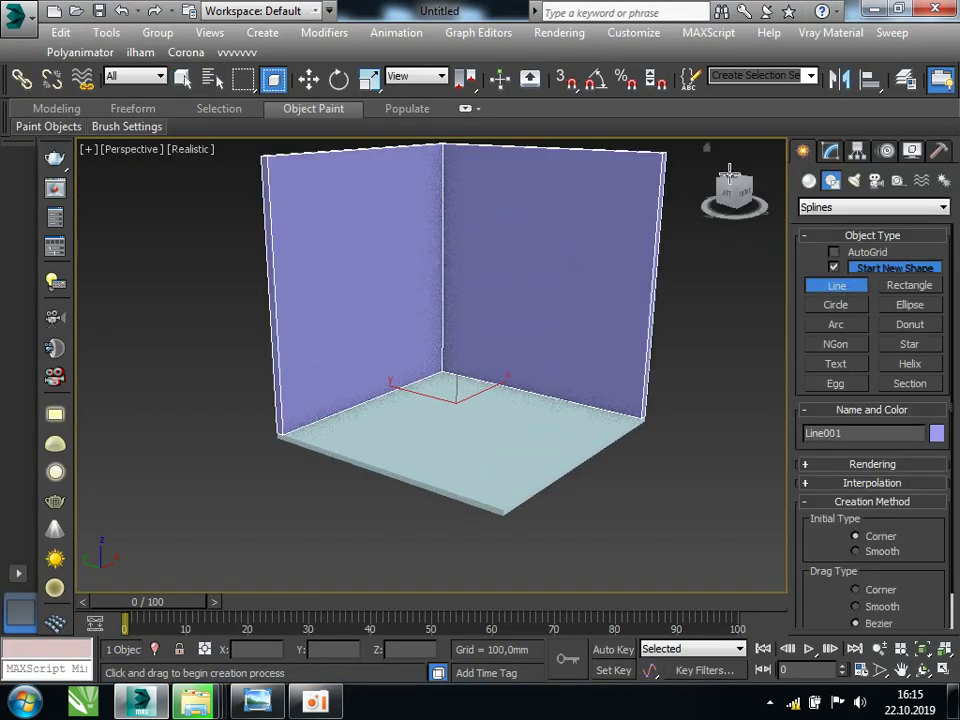
{"action": "left_click", "coordinate": [565, 78]}
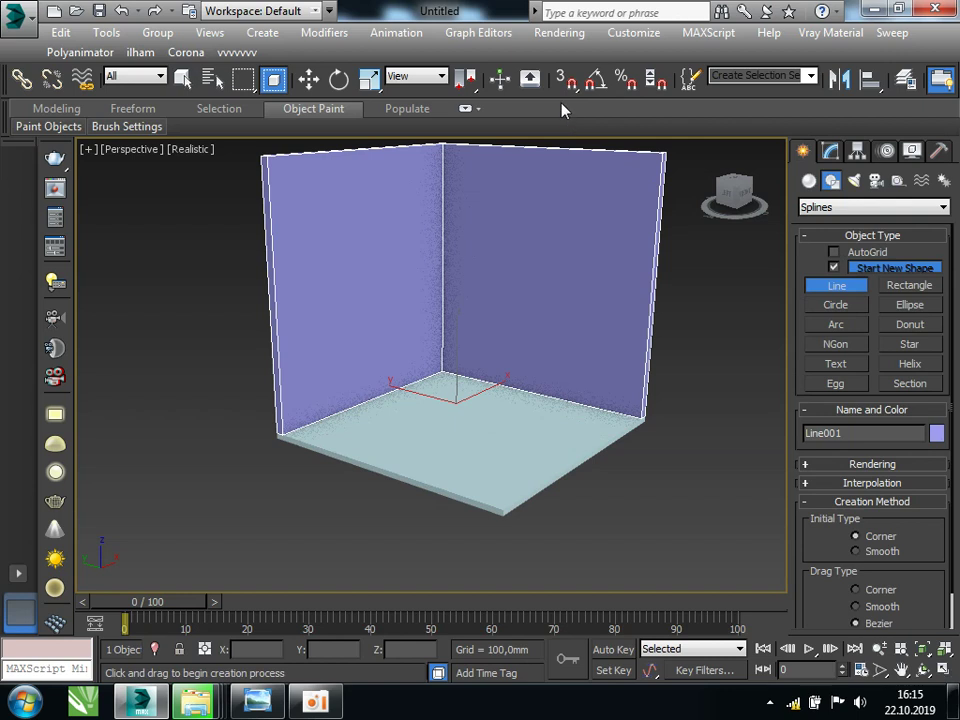
{"action": "left_click", "coordinate": [276, 434]}
{"action": "left_click", "coordinate": [502, 511]}
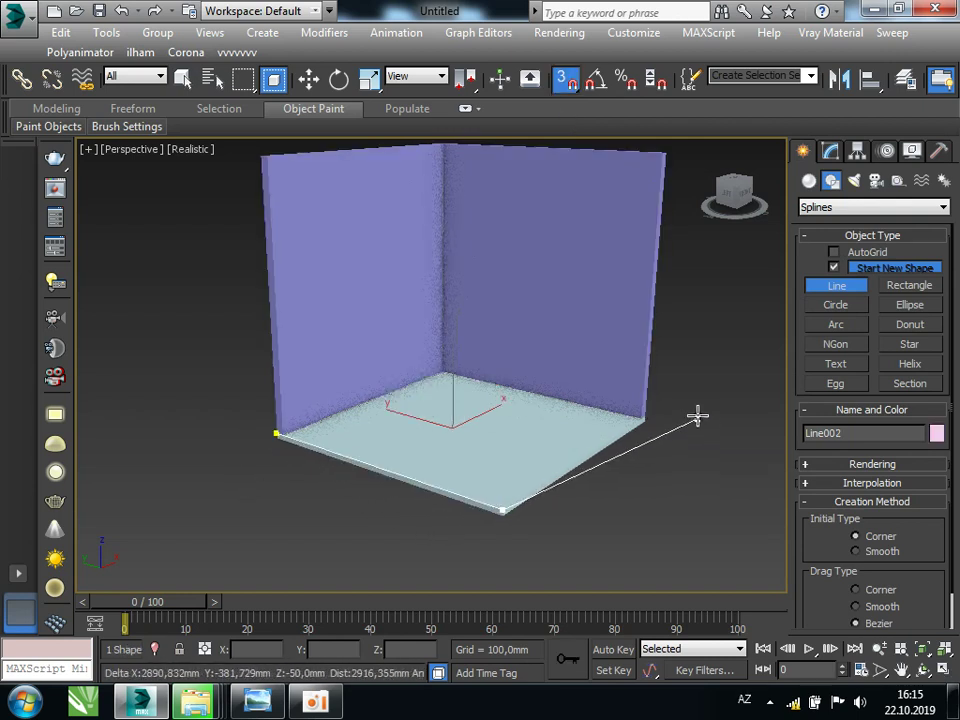
{"action": "left_click", "coordinate": [645, 415]}
Turn snap off and raise the line to about 2266 mm, just below the wall tops
{"action": "key", "text": "w"}
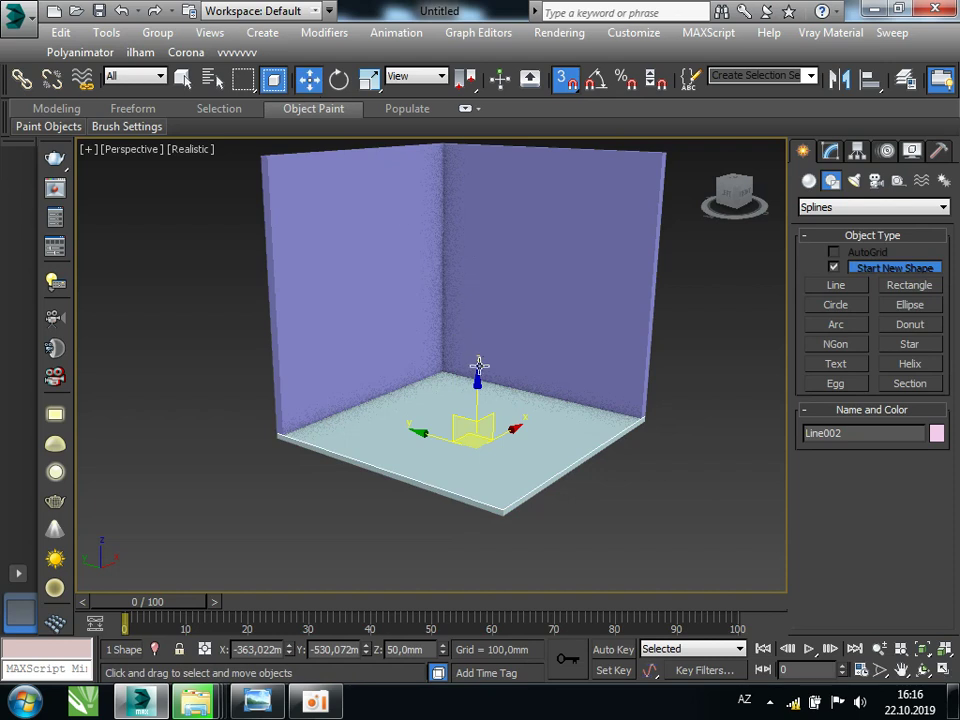
{"action": "left_click_drag", "start_coordinate": [477, 393], "coordinate": [476, 300]}
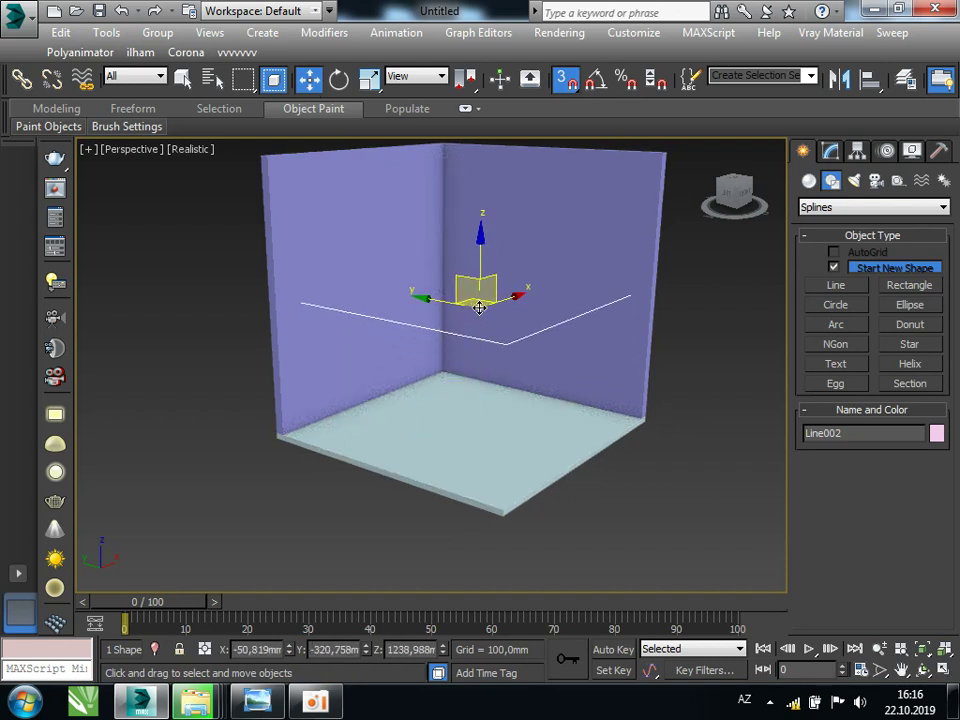
{"action": "right_click", "coordinate": [476, 300]}
{"action": "left_click", "coordinate": [562, 79]}
{"action": "mouse_move", "coordinate": [478, 405]}
{"action": "left_mouse_down"}
{"action": "mouse_move", "coordinate": [503, 199]}
{"action": "mouse_move", "coordinate": [480, 163]}
{"action": "left_mouse_up"}
{"action": "middle_click_drag", "start_coordinate": [480, 165], "coordinate": [467, 262]}
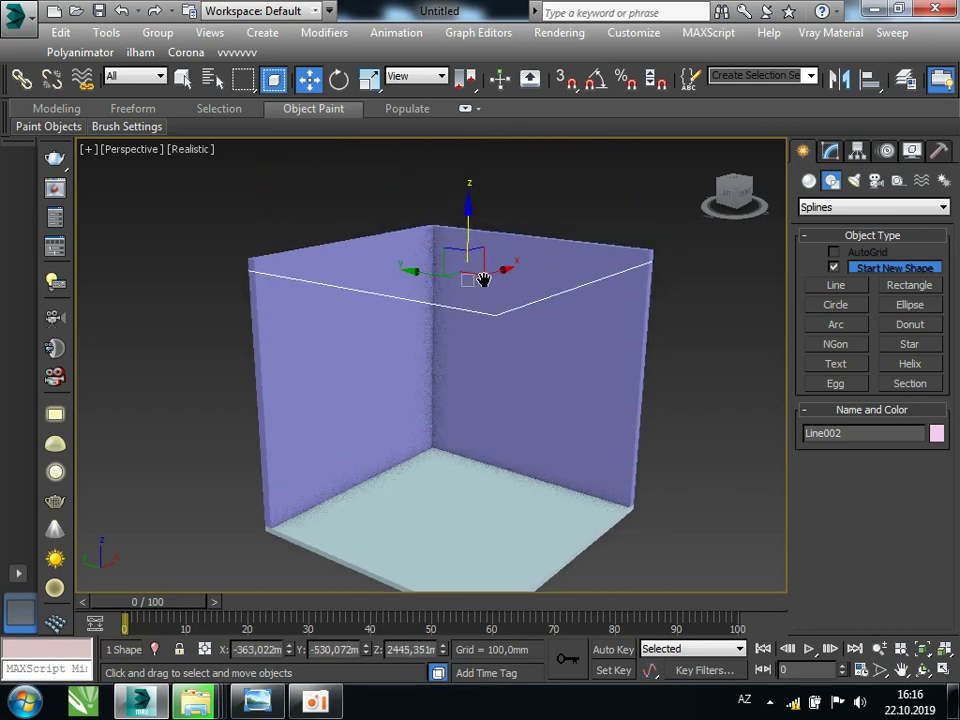
{"action": "left_click_drag", "start_coordinate": [467, 262], "coordinate": [461, 279]}
{"action": "mouse_move", "coordinate": [501, 317]}
{"action": "middle_mouse_down"}
{"action": "mouse_move", "coordinate": [369, 369]}
{"action": "mouse_move", "coordinate": [373, 377]}
{"action": "middle_mouse_up"}
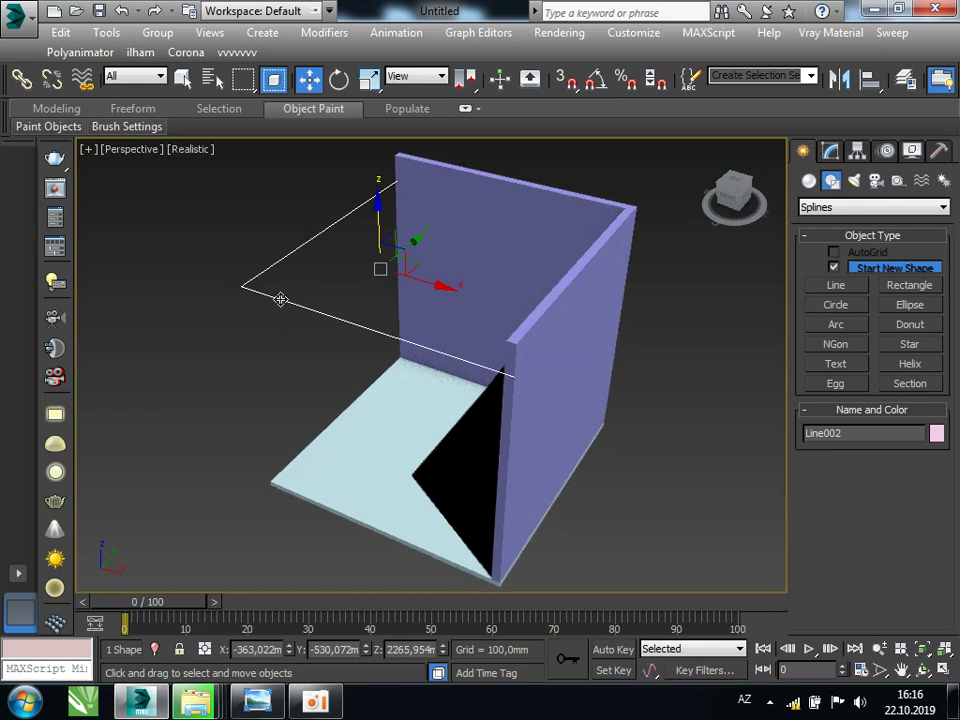
Open the new line at Vertex sub-object level in the Modify panel
{"action": "left_click", "coordinate": [831, 149]}
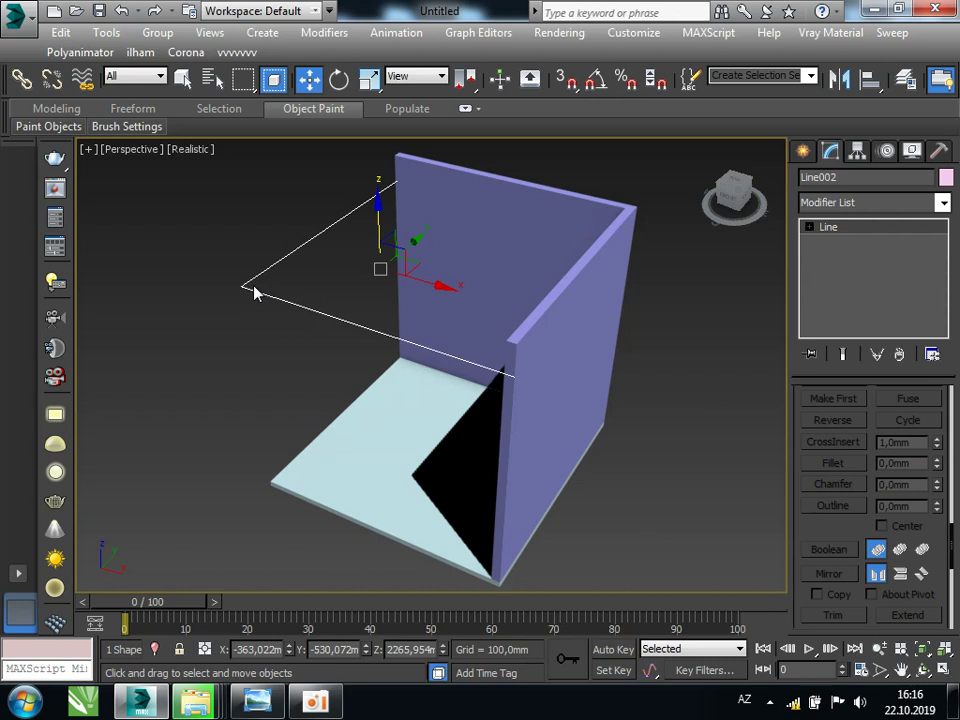
{"action": "left_click", "coordinate": [809, 227]}
{"action": "left_click", "coordinate": [850, 246]}
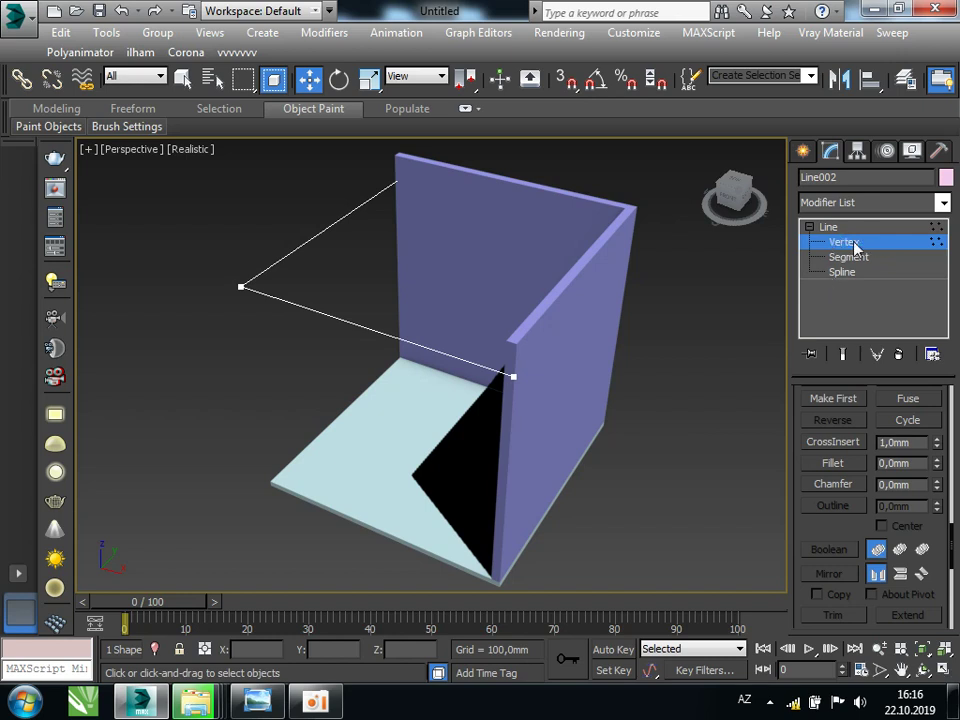
Fillet the line's corner vertex to about 960 mm, checking the arc against the reference
{"action": "left_click_drag", "start_coordinate": [195, 258], "coordinate": [275, 328]}
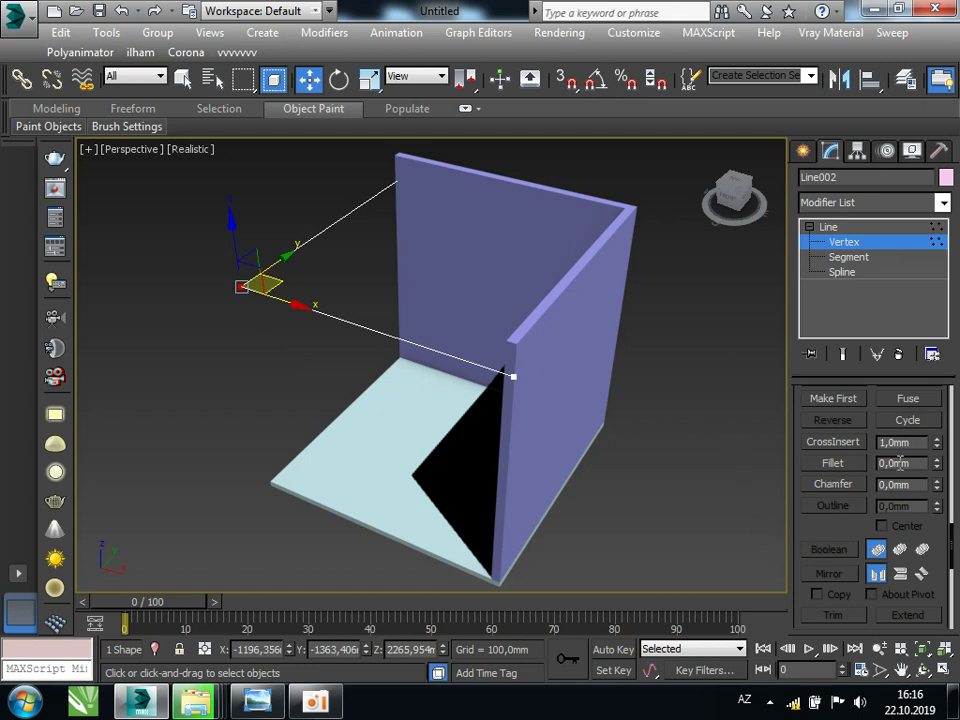
{"action": "left_click_drag", "start_coordinate": [936, 465], "coordinate": [903, 317]}
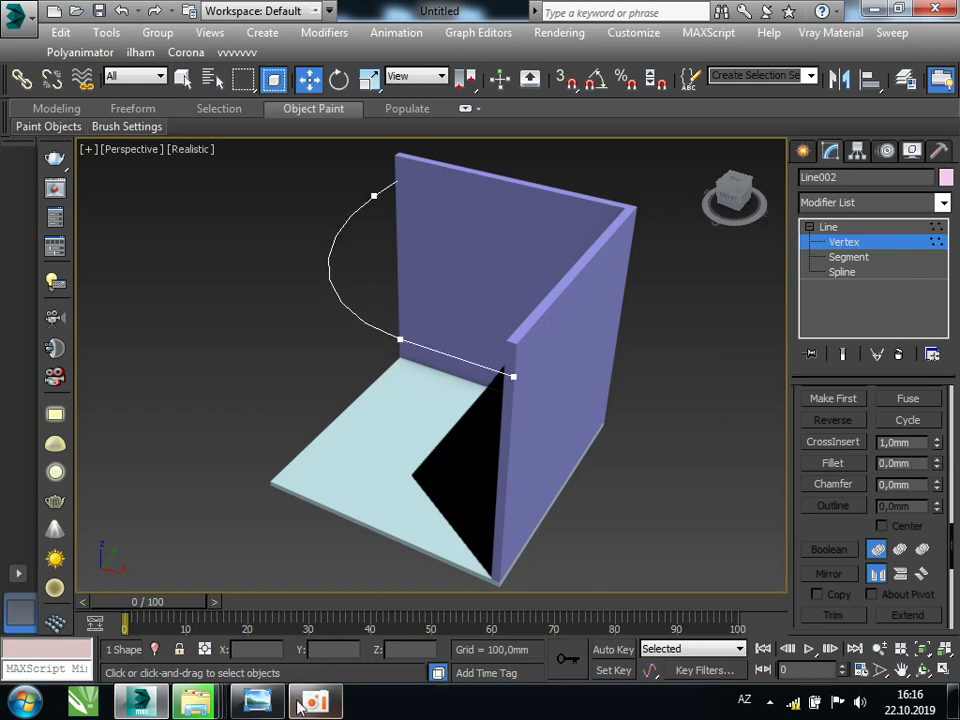
{"action": "left_click", "coordinate": [257, 705]}
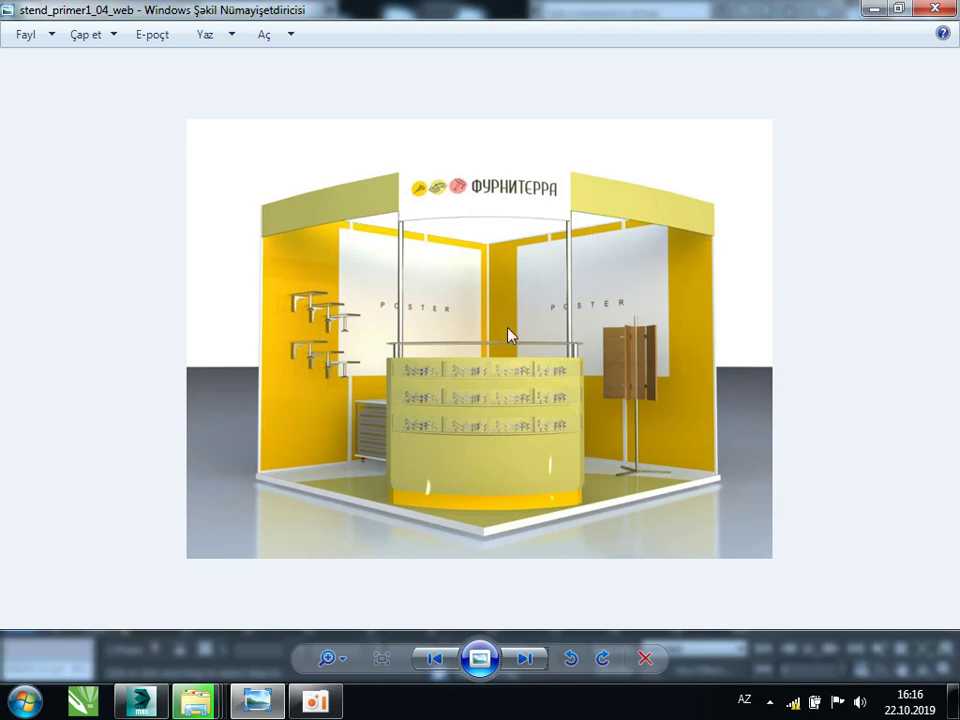
{"action": "left_click", "coordinate": [140, 700]}
{"action": "mouse_move", "coordinate": [437, 449]}
{"action": "middle_mouse_down", "text": "alt"}
{"action": "mouse_move", "coordinate": [341, 493]}
{"action": "mouse_move", "coordinate": [482, 467]}
{"action": "middle_mouse_up", "text": "alt"}
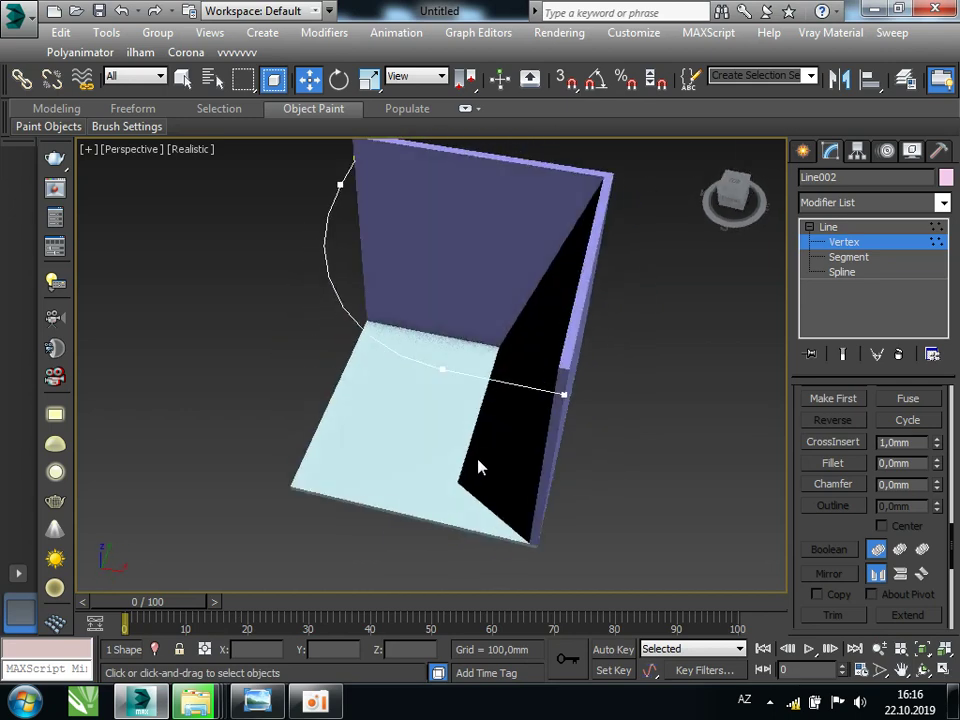
{"action": "mouse_move", "coordinate": [937, 487]}
{"action": "left_mouse_down"}
{"action": "mouse_move", "coordinate": [940, 432]}
{"action": "mouse_move", "coordinate": [945, 468]}
{"action": "mouse_move", "coordinate": [931, 372]}
{"action": "left_mouse_up"}
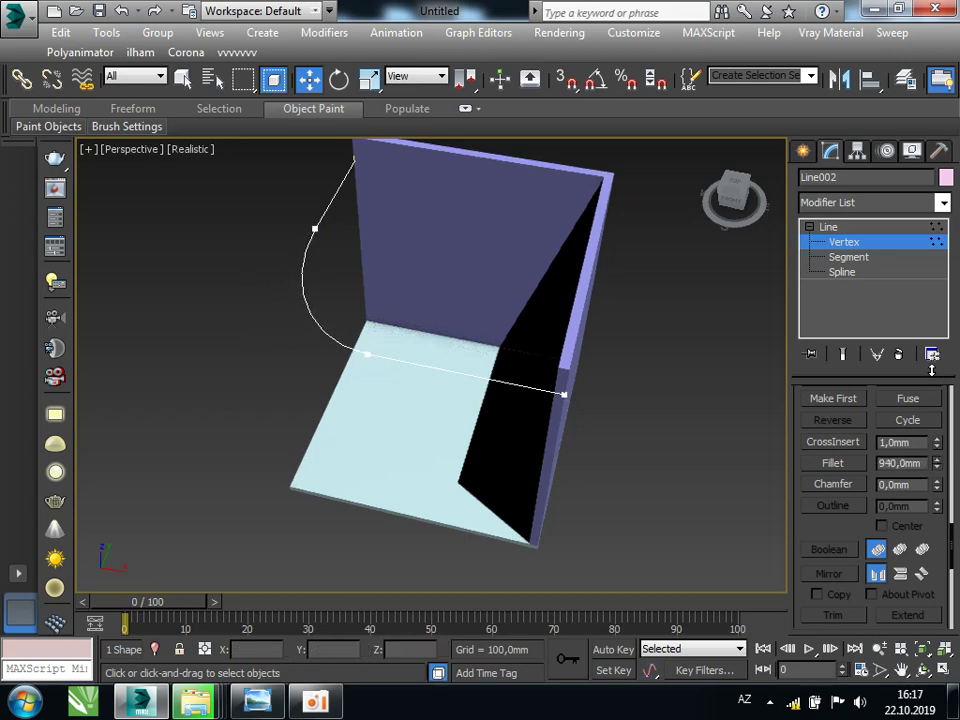
{"action": "middle_click_drag", "start_coordinate": [621, 471], "coordinate": [785, 450], "text": "alt"}
{"action": "mouse_move", "coordinate": [757, 399]}
{"action": "middle_mouse_down", "text": "alt"}
{"action": "mouse_move", "coordinate": [718, 360]}
{"action": "mouse_move", "coordinate": [681, 452]}
{"action": "mouse_move", "coordinate": [671, 452]}
{"action": "mouse_move", "coordinate": [439, 336]}
{"action": "middle_mouse_up", "text": "alt"}
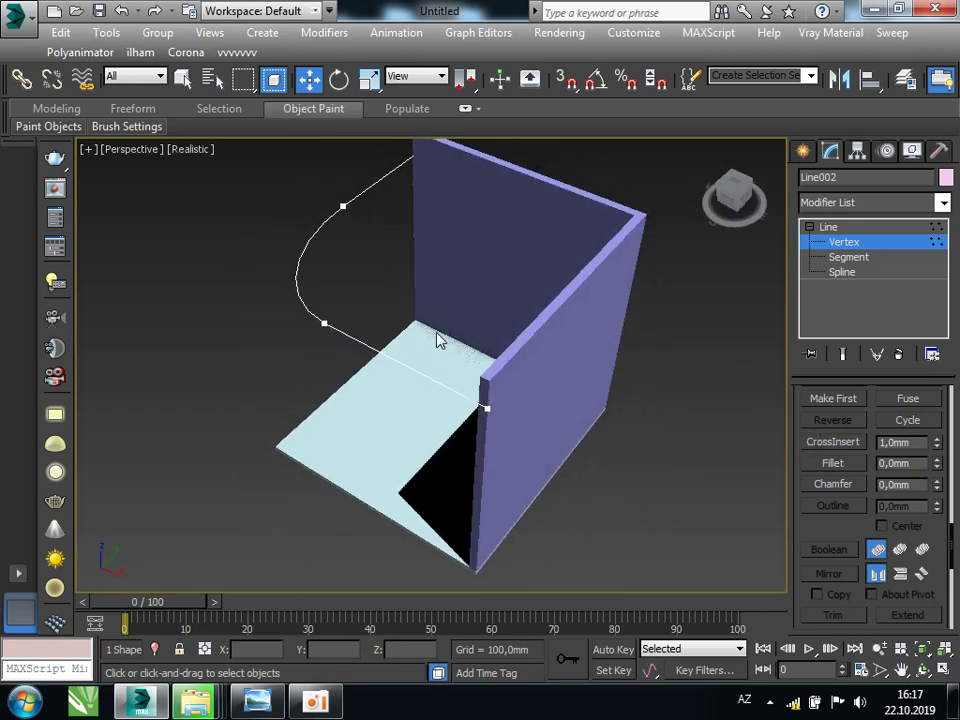
{"action": "mouse_move", "coordinate": [379, 296]}
{"action": "middle_mouse_down", "text": "alt"}
{"action": "mouse_move", "coordinate": [366, 336]}
{"action": "mouse_move", "coordinate": [231, 378]}
{"action": "mouse_move", "coordinate": [568, 413]}
{"action": "middle_mouse_up", "text": "alt"}
Turn on Adaptive interpolation for the curved line to smooth the arc
{"action": "scroll", "coordinate": [345, 318], "scroll_direction": "up", "scroll_amount": 5}
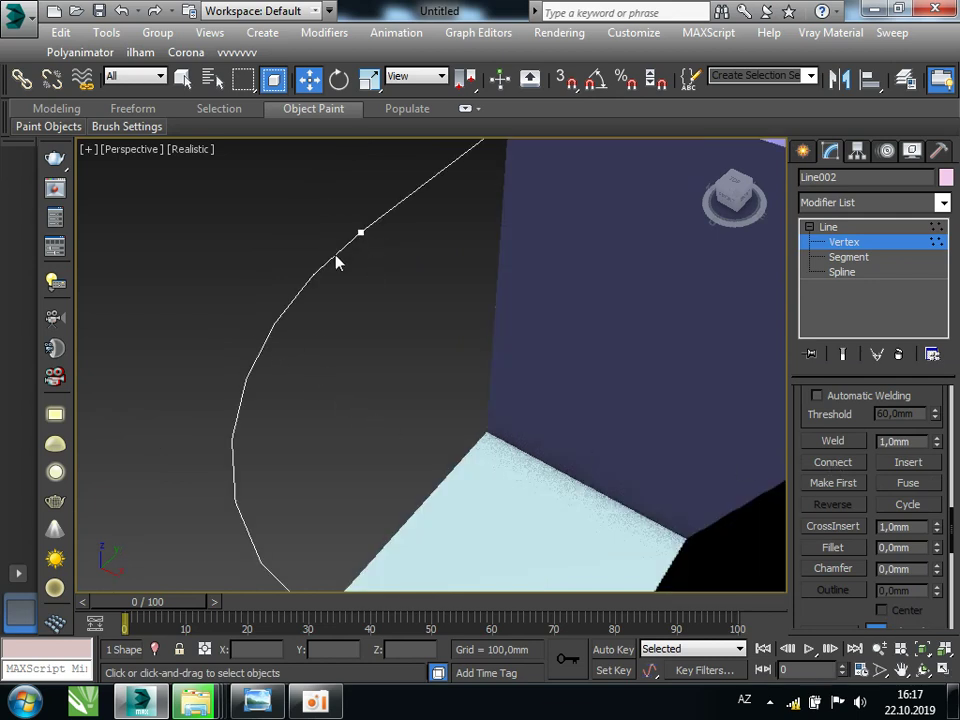
{"action": "left_click_drag", "start_coordinate": [803, 403], "coordinate": [826, 592]}
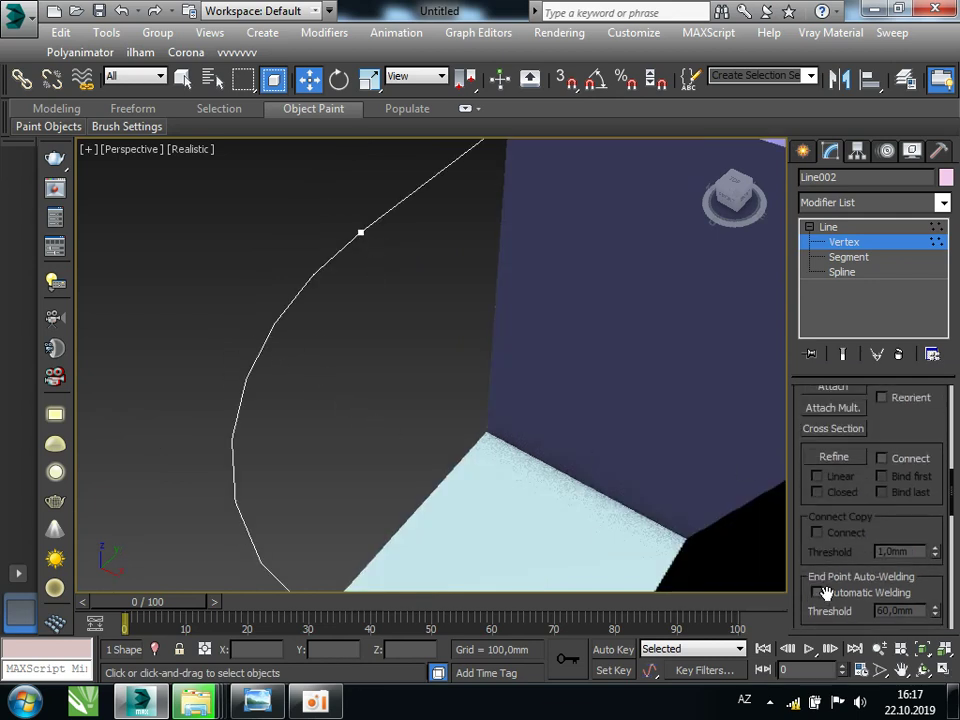
{"action": "scroll", "coordinate": [860, 440], "scroll_direction": "up", "scroll_amount": 3}
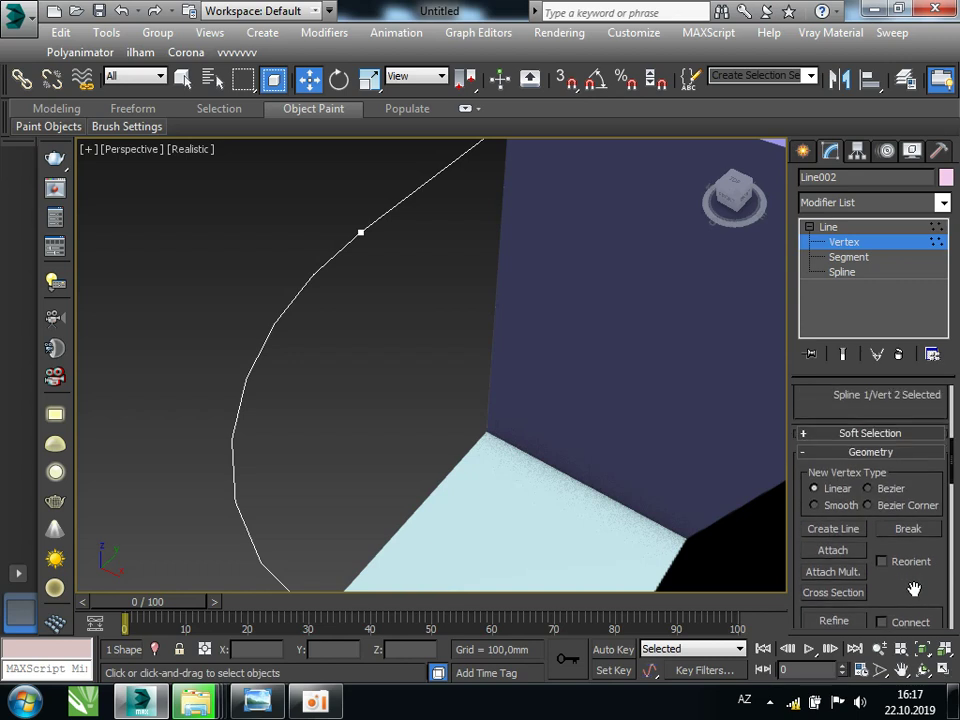
{"action": "scroll", "coordinate": [860, 420], "scroll_direction": "up", "scroll_amount": 4}
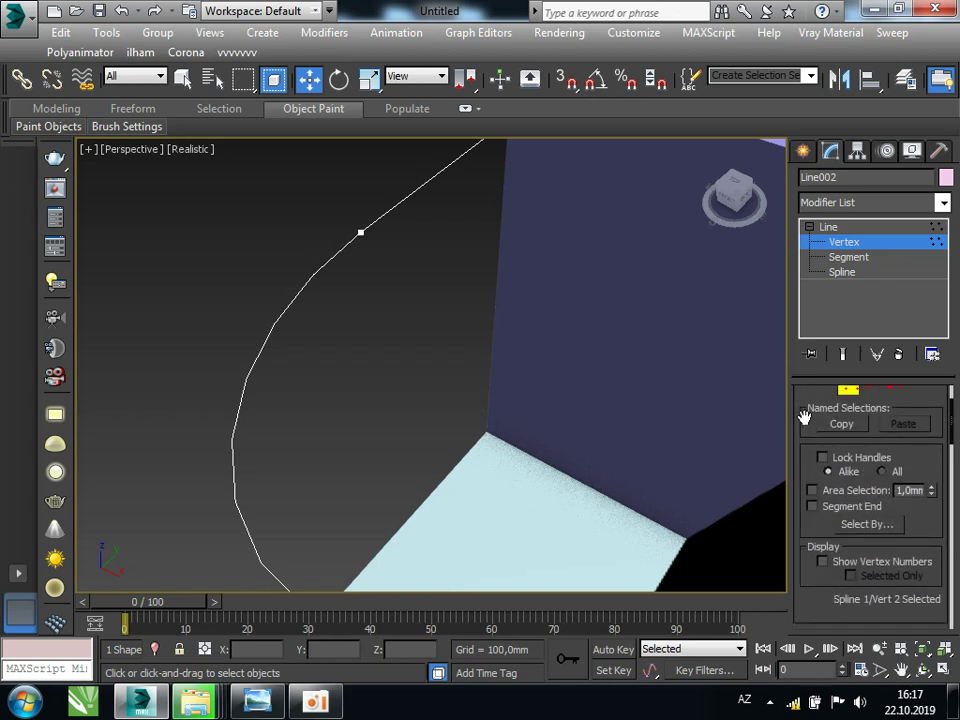
{"action": "scroll", "coordinate": [805, 416], "scroll_direction": "up", "scroll_amount": 2}
{"action": "left_click", "coordinate": [882, 424]}
{"action": "left_click", "coordinate": [864, 472]}
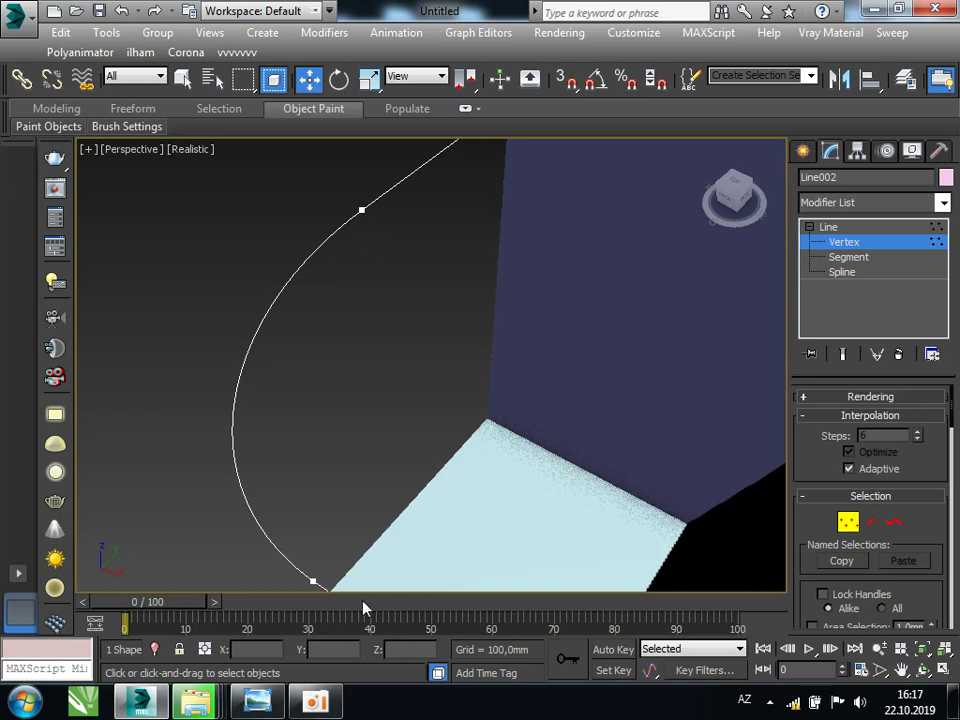
{"action": "left_click", "coordinate": [879, 470]}
{"action": "left_click", "coordinate": [879, 470]}
{"action": "left_click", "coordinate": [879, 470]}
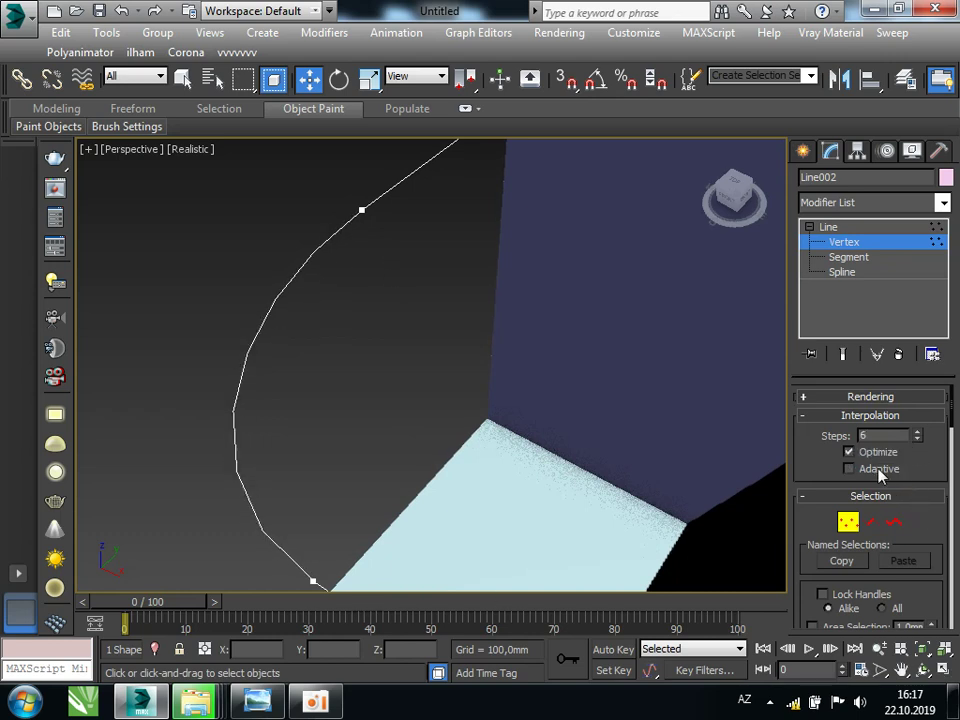
{"action": "left_click", "coordinate": [879, 470]}
{"action": "left_click", "coordinate": [879, 470]}
{"action": "left_click", "coordinate": [879, 470]}
{"action": "mouse_move", "coordinate": [366, 418]}
{"action": "middle_mouse_down", "text": "alt"}
{"action": "mouse_move", "coordinate": [349, 452]}
{"action": "mouse_move", "coordinate": [503, 421]}
{"action": "mouse_move", "coordinate": [476, 403]}
{"action": "middle_mouse_up", "text": "alt"}
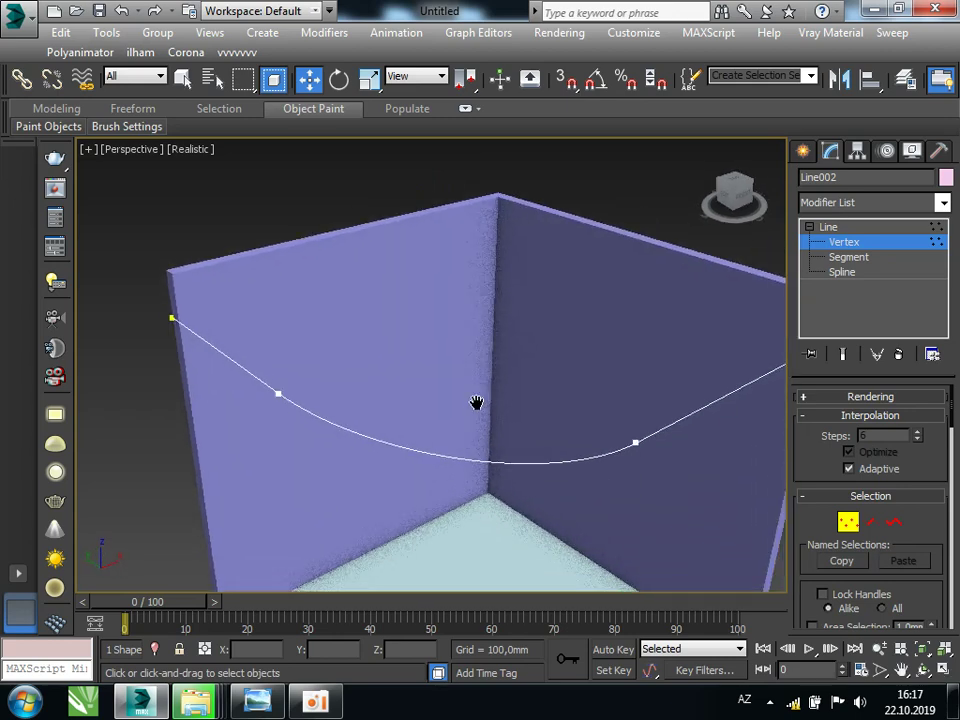
Outline the curved Line002 spline by 10 to form a closed double-line profile
{"action": "scroll", "coordinate": [493, 421], "scroll_direction": "down", "scroll_amount": 3}
{"action": "left_click", "coordinate": [870, 272]}
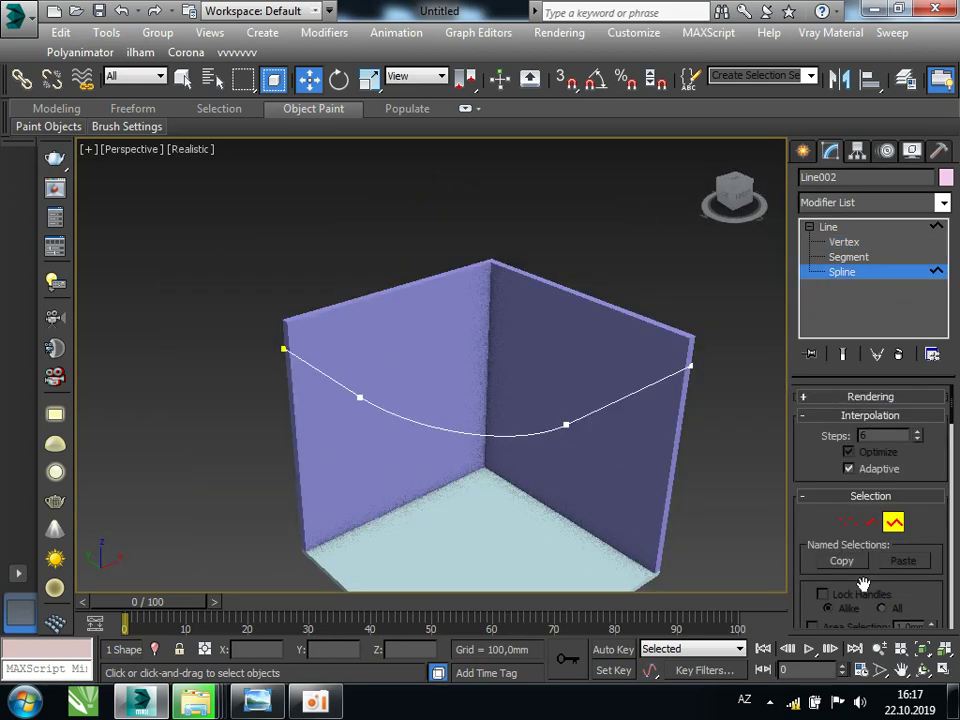
{"action": "scroll", "coordinate": [811, 514], "scroll_direction": "down", "scroll_amount": 1}
{"action": "scroll", "coordinate": [811, 514], "scroll_direction": "down", "scroll_amount": 5}
{"action": "scroll", "coordinate": [836, 311], "scroll_direction": "down", "scroll_amount": 3}
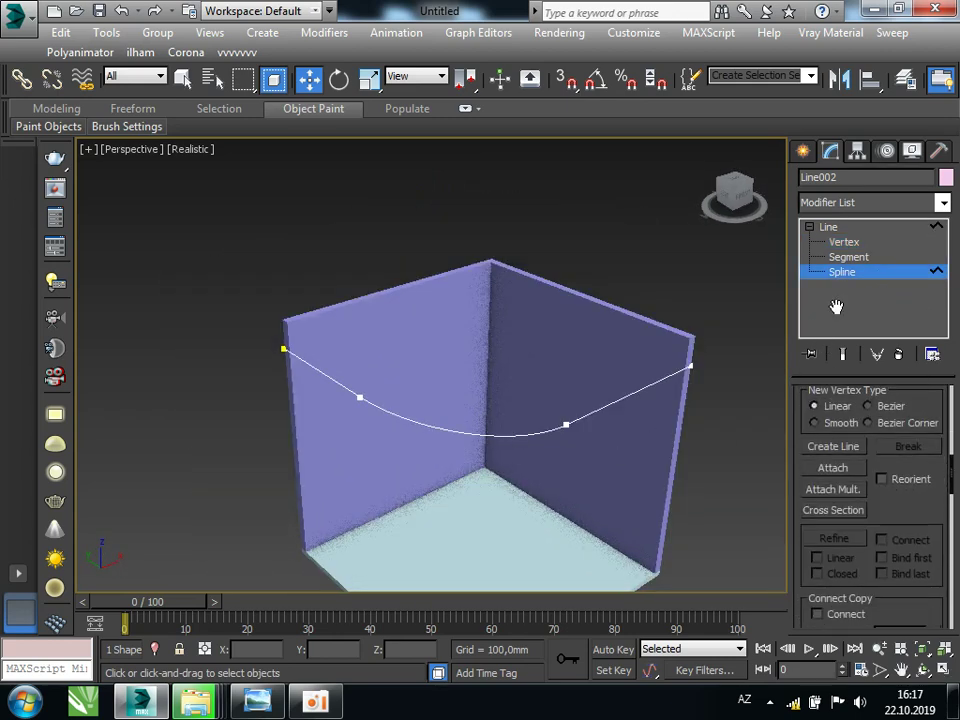
{"action": "scroll", "coordinate": [872, 514], "scroll_direction": "down", "scroll_amount": 5}
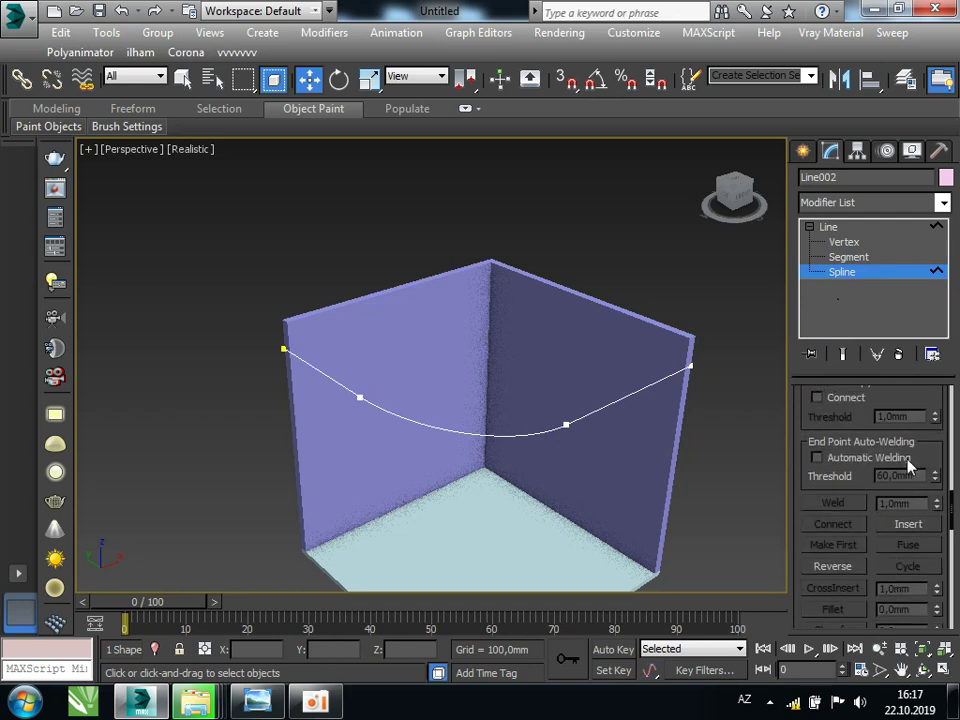
{"action": "left_click_drag", "start_coordinate": [806, 433], "coordinate": [832, 297]}
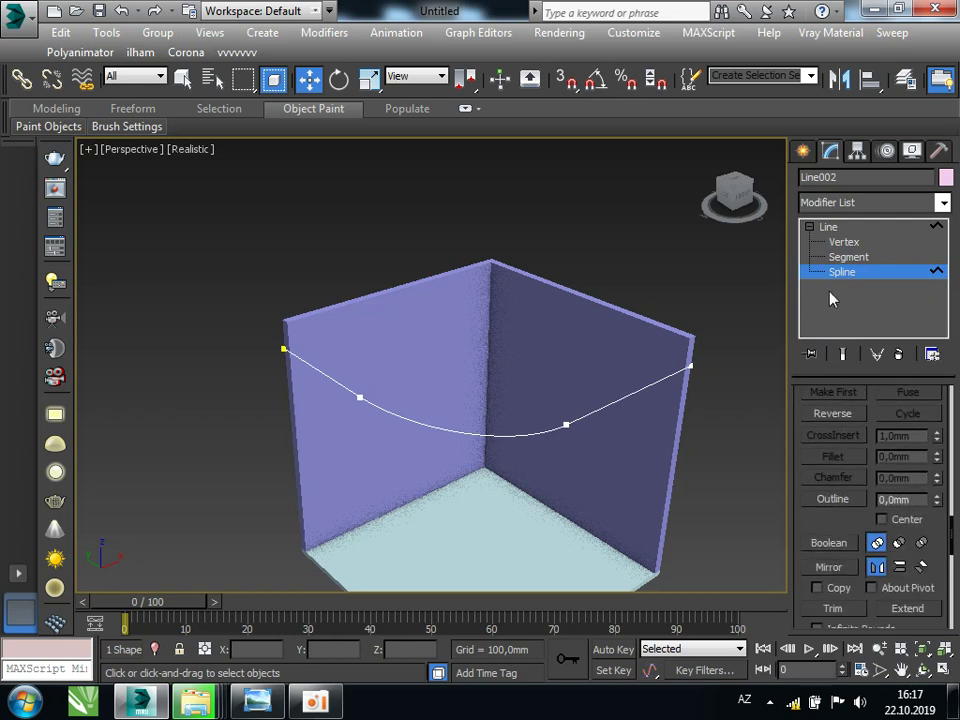
{"action": "left_click", "coordinate": [913, 499]}
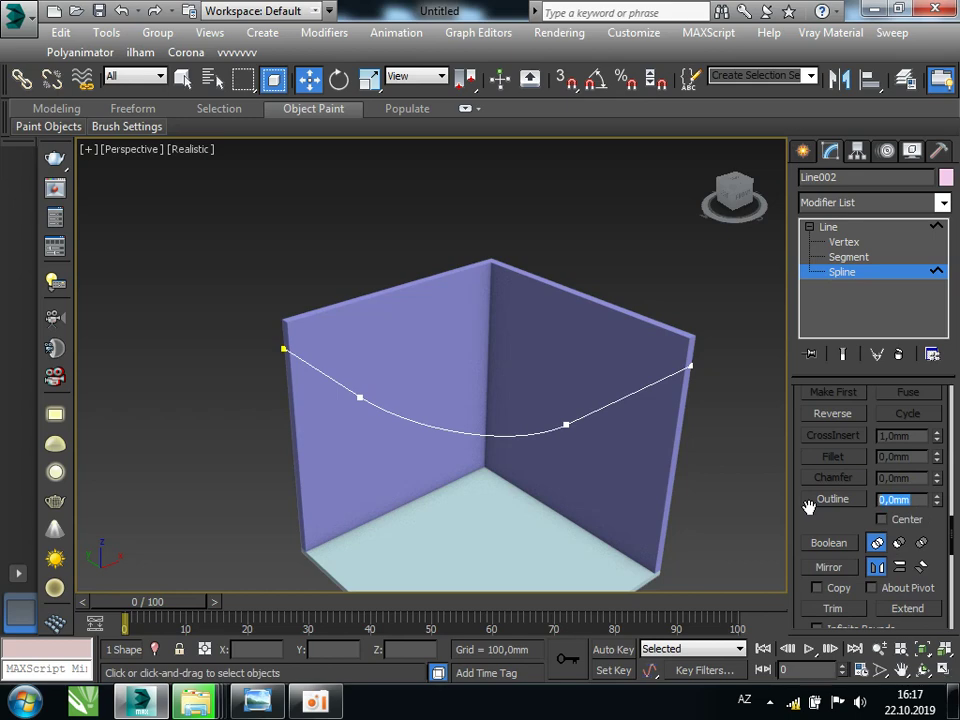
{"action": "type", "text": "5010"}
{"action": "key", "text": "Return"}
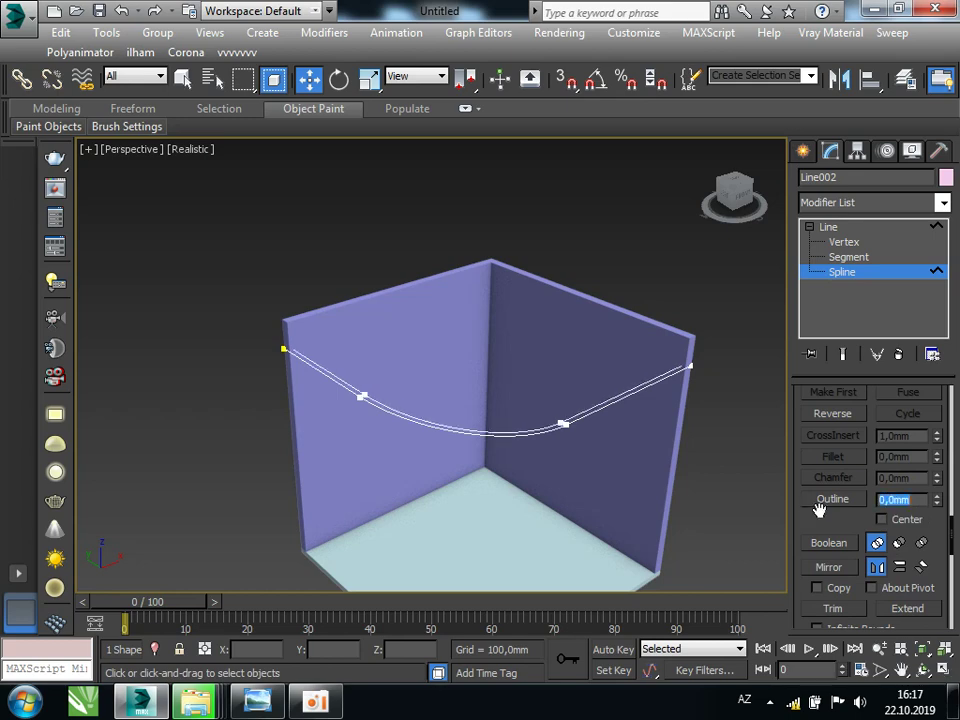
{"action": "left_click", "coordinate": [870, 203]}
Add an Extrude modifier and set its Amount to 300 mm for the header band
{"action": "key", "text": "e"}
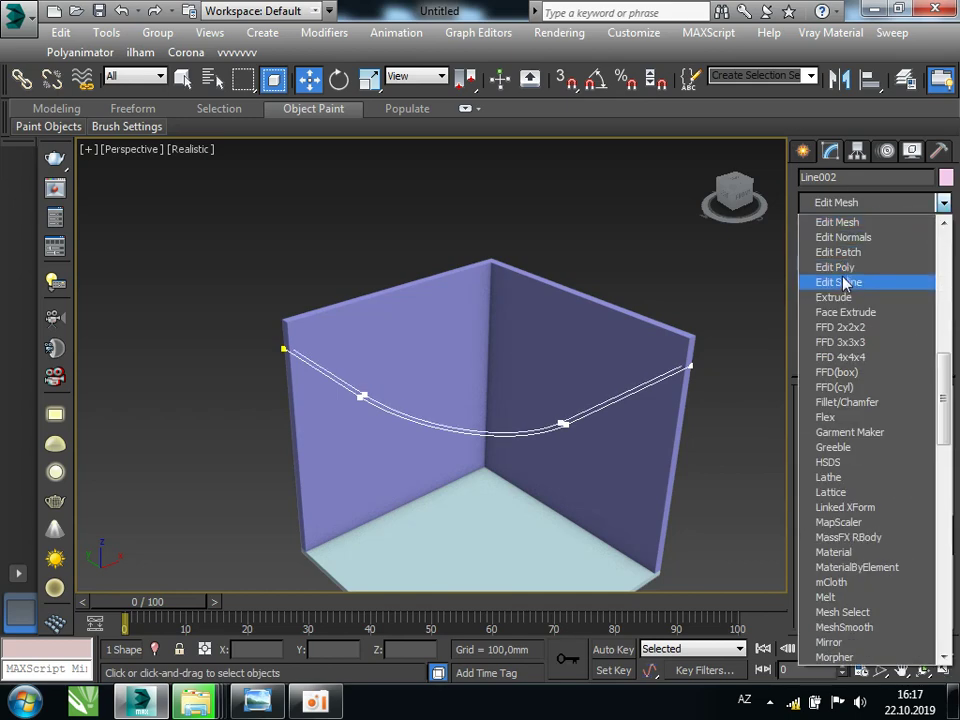
{"action": "left_click", "coordinate": [836, 298]}
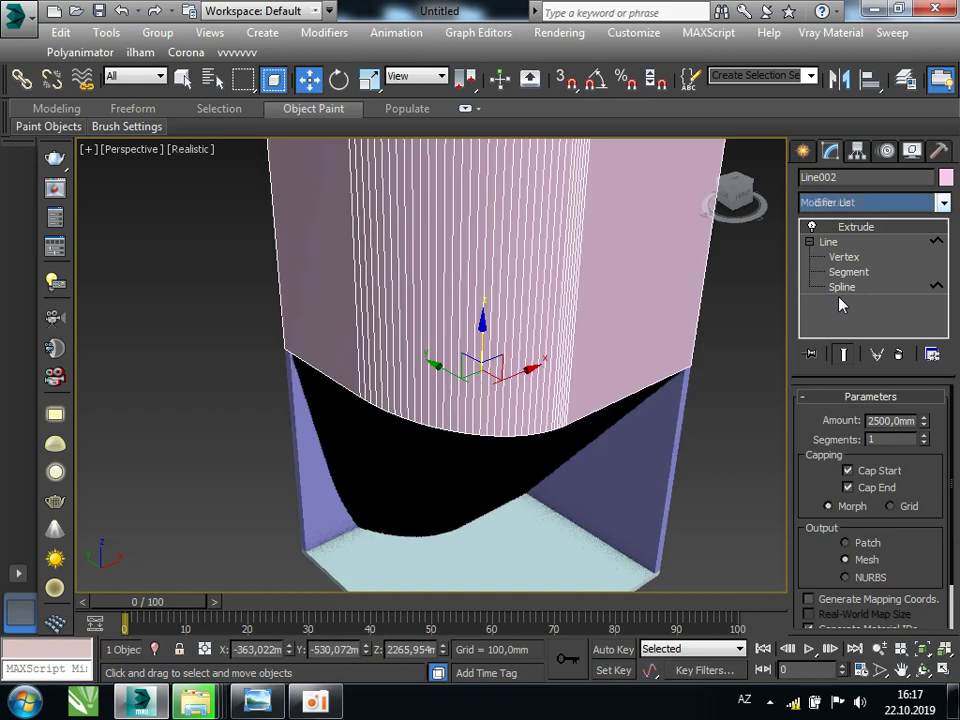
{"action": "double_click", "coordinate": [887, 422]}
{"action": "type", "text": "5"}
{"action": "key", "text": "Return"}
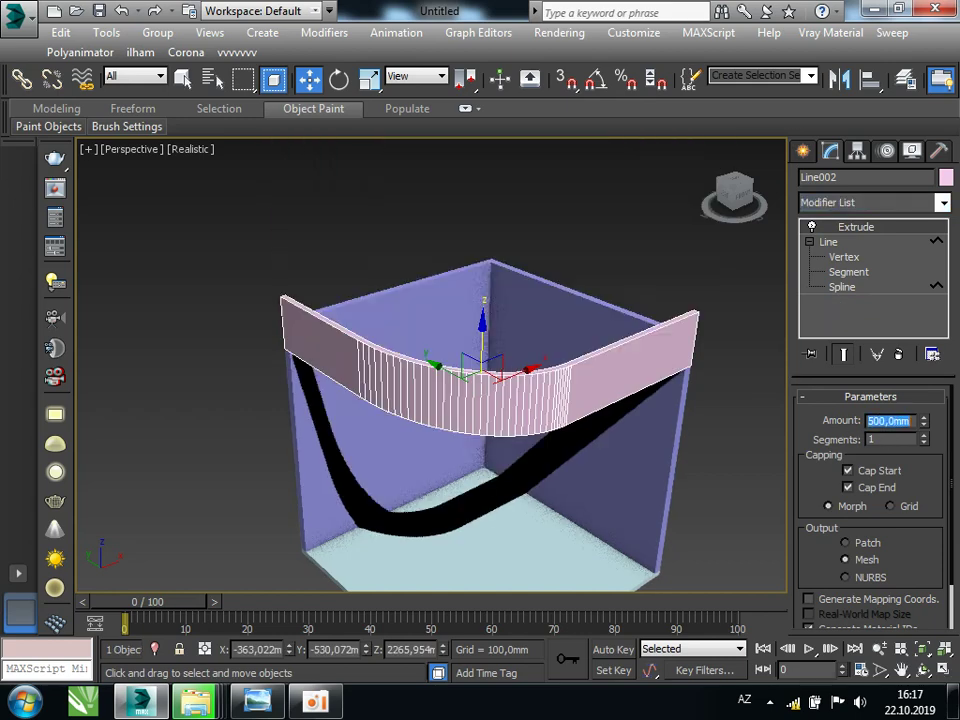
{"action": "left_click", "coordinate": [262, 703]}
{"action": "left_click", "coordinate": [262, 703]}
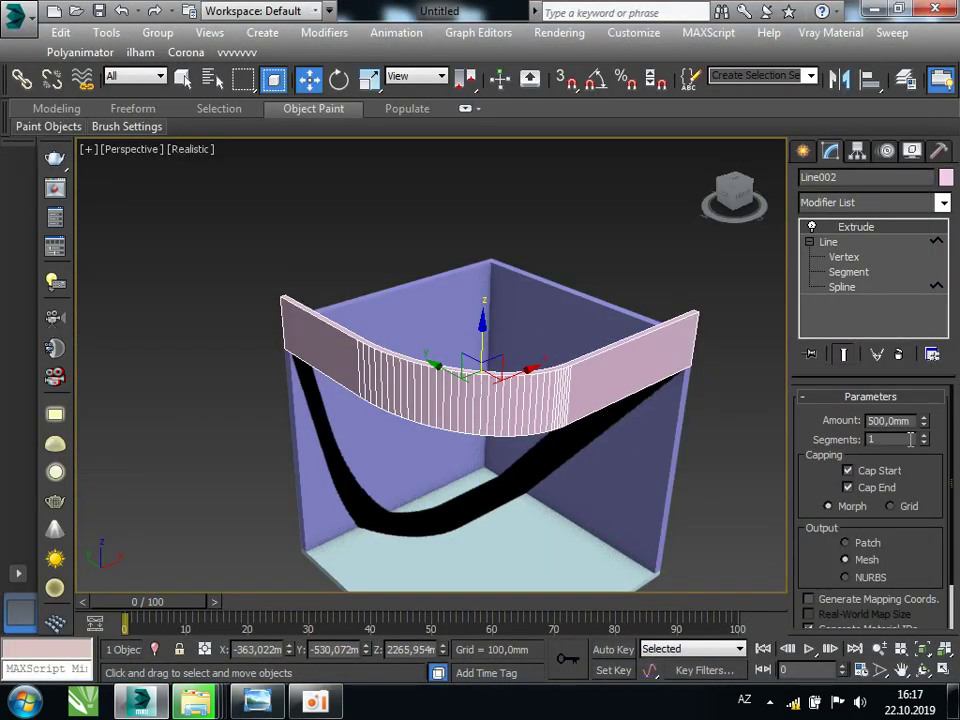
{"action": "type", "text": "300"}
{"action": "key", "text": "Return"}
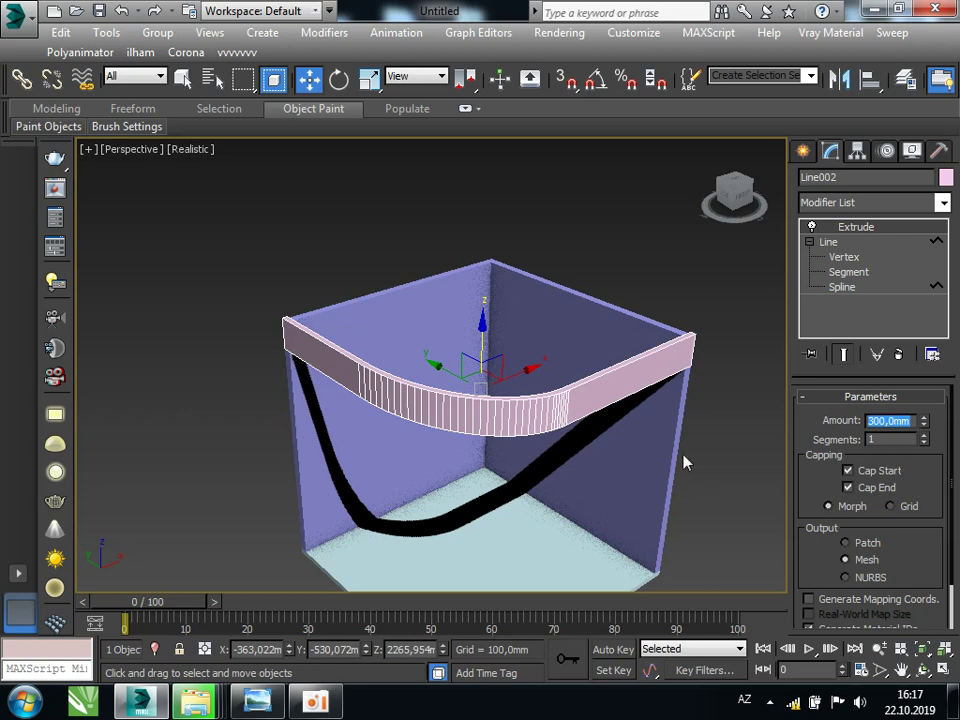
Nudge the header band down and back up, comparing it with the reference render
{"action": "mouse_move", "coordinate": [684, 462]}
{"action": "middle_mouse_down", "text": "alt"}
{"action": "mouse_move", "coordinate": [574, 360]}
{"action": "mouse_move", "coordinate": [523, 414]}
{"action": "mouse_move", "coordinate": [470, 389]}
{"action": "middle_mouse_up", "text": "alt"}
{"action": "mouse_move", "coordinate": [432, 281]}
{"action": "left_mouse_down"}
{"action": "mouse_move", "coordinate": [432, 322]}
{"action": "mouse_move", "coordinate": [432, 285]}
{"action": "left_mouse_up"}
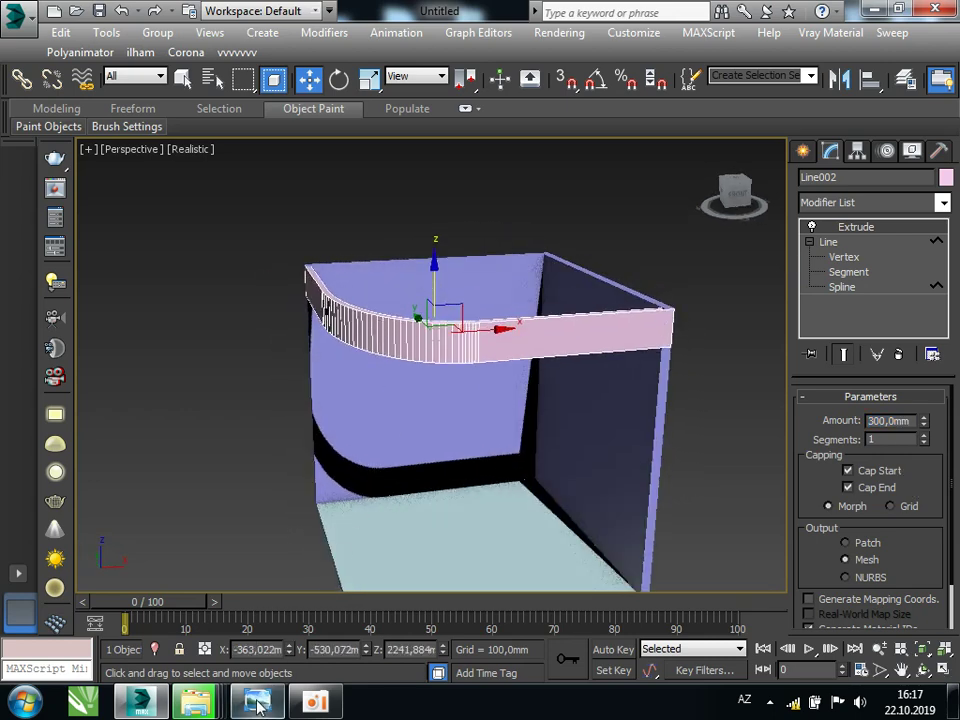
{"action": "left_click", "coordinate": [257, 703]}
{"action": "left_click", "coordinate": [257, 703]}
{"action": "left_click_drag", "start_coordinate": [438, 281], "coordinate": [435, 281]}
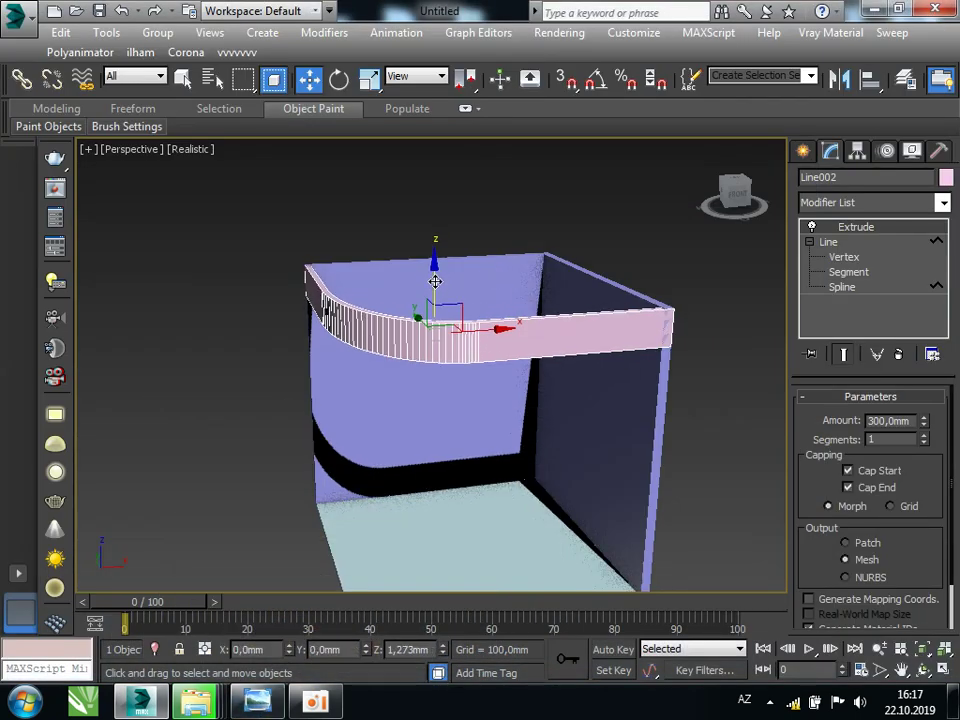
{"action": "scroll", "coordinate": [428, 317], "scroll_direction": "down", "scroll_amount": 3}
{"action": "middle_click_drag", "start_coordinate": [375, 396], "coordinate": [454, 401], "text": "alt"}
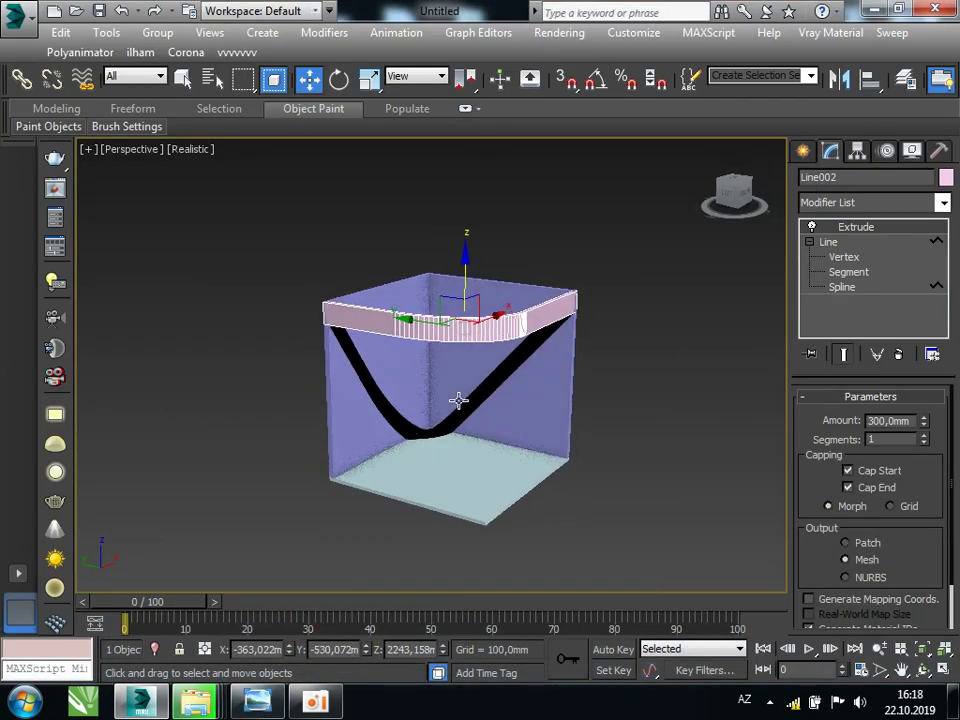
Set the viewport to Shaded with Edged Faces off and deselect the header
{"action": "left_click", "coordinate": [189, 151]}
{"action": "left_click", "coordinate": [225, 191]}
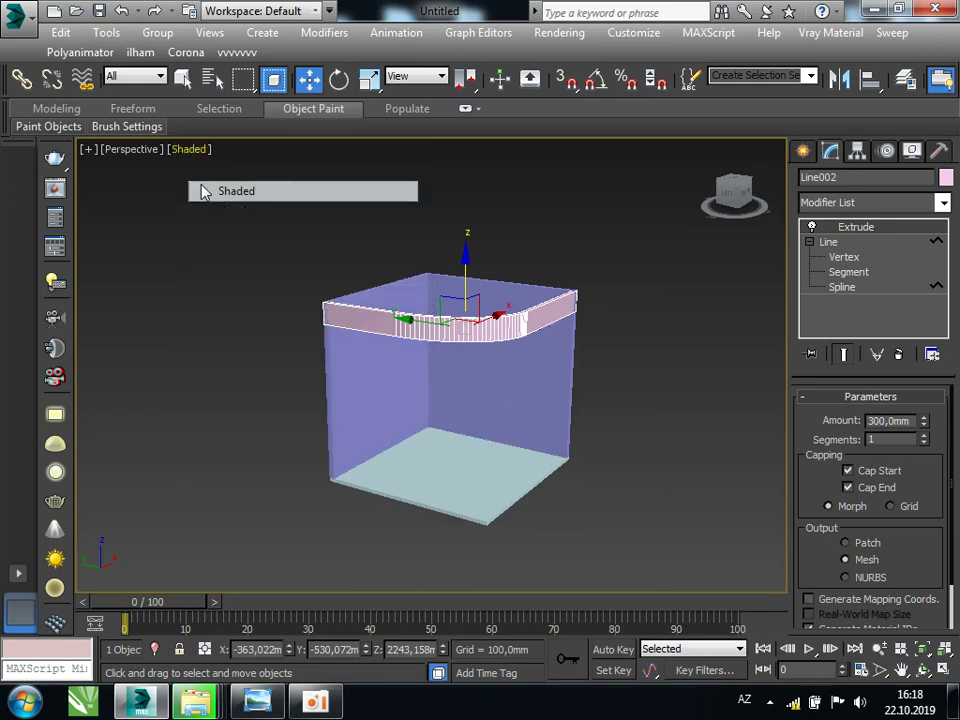
{"action": "left_click", "coordinate": [185, 150]}
{"action": "left_click", "coordinate": [540, 399]}
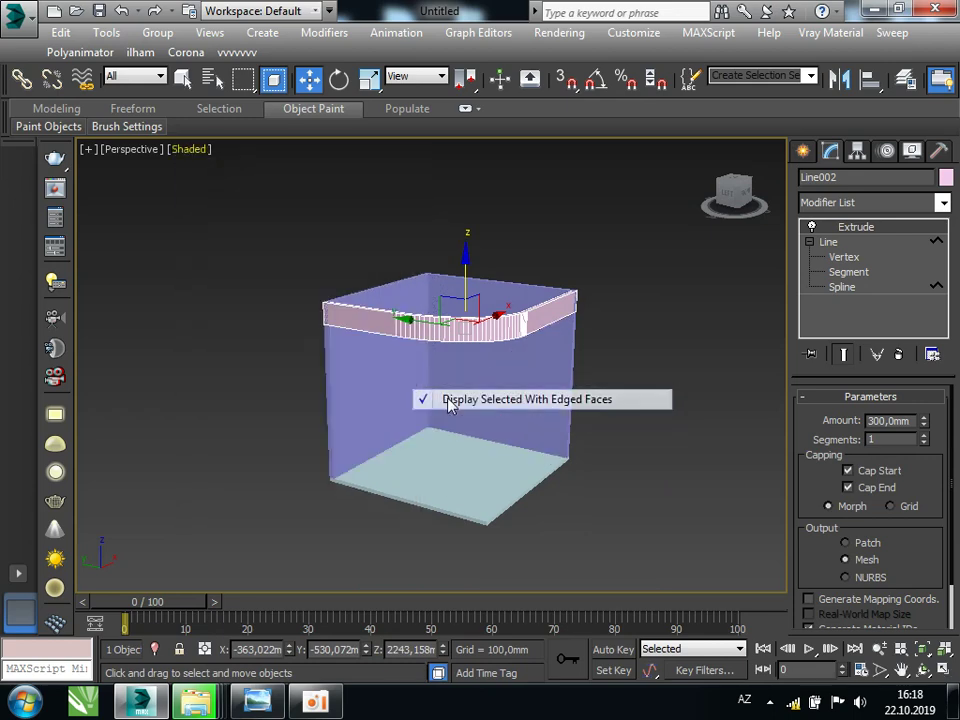
{"action": "mouse_move", "coordinate": [474, 394]}
{"action": "middle_mouse_down", "text": "alt"}
{"action": "mouse_move", "coordinate": [349, 401]}
{"action": "mouse_move", "coordinate": [339, 433]}
{"action": "mouse_move", "coordinate": [564, 390]}
{"action": "mouse_move", "coordinate": [498, 403]}
{"action": "mouse_move", "coordinate": [507, 404]}
{"action": "middle_mouse_up", "text": "alt"}
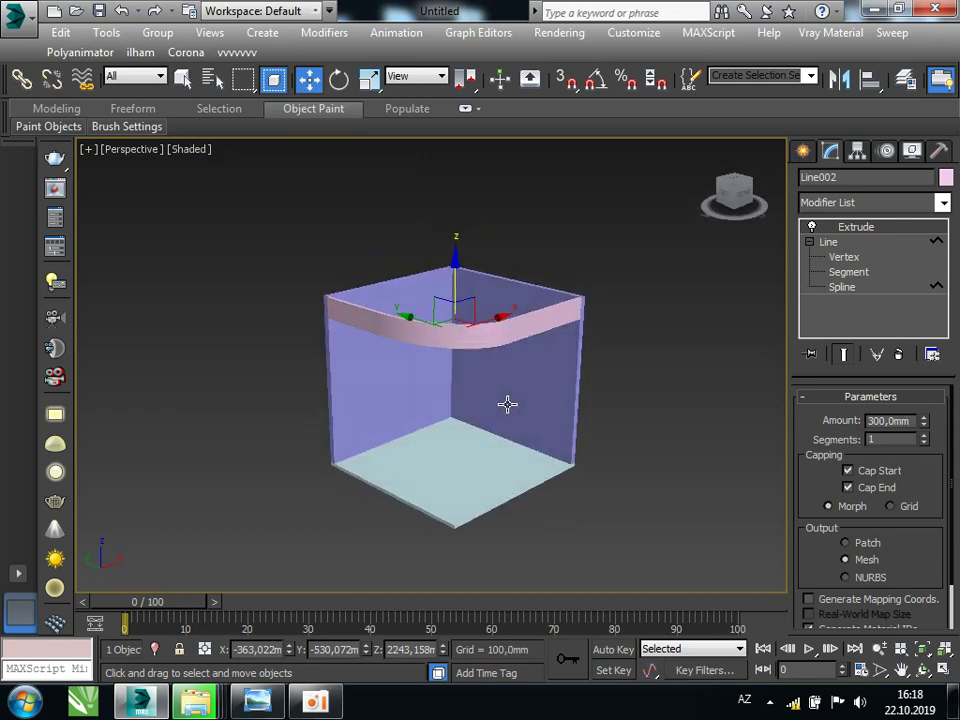
{"action": "left_click", "coordinate": [650, 420]}
{"action": "left_click", "coordinate": [258, 703]}
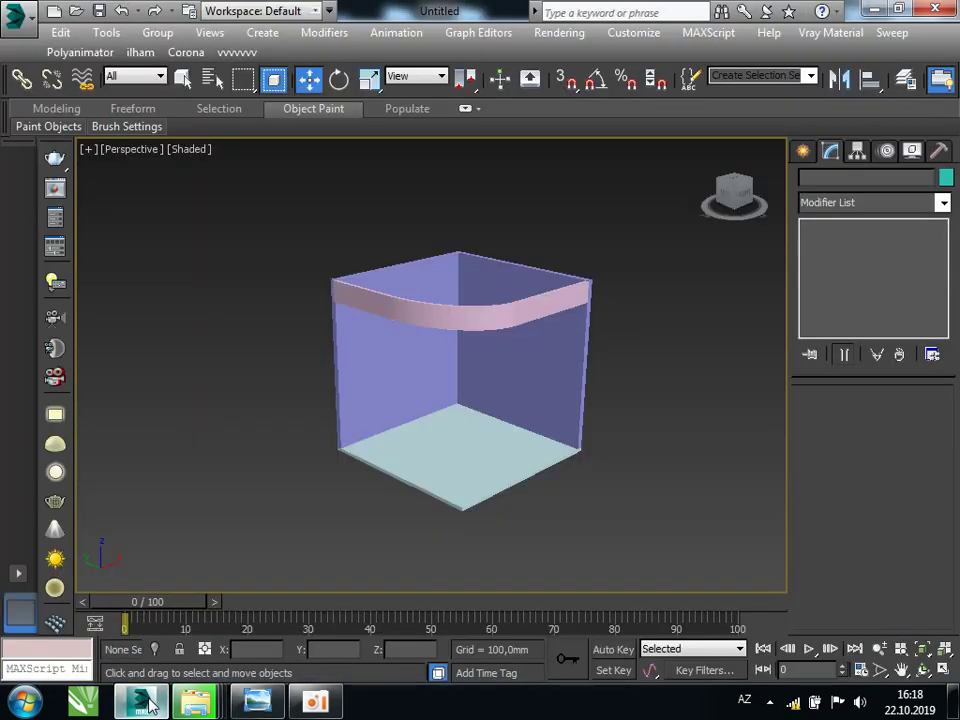
Put away the reference render and return to the 3ds Max stand model
{"action": "left_click", "coordinate": [140, 700]}
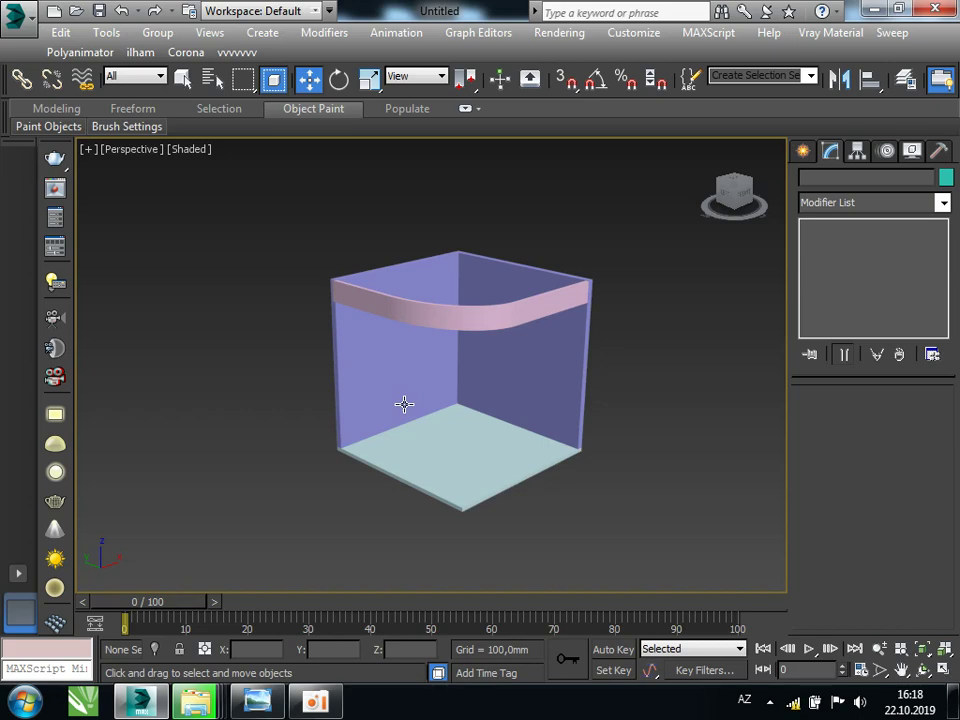
Switch to four viewports and maximize the Top view centred on the curved header corner
{"action": "key", "text": "alt+w"}
{"action": "left_click", "coordinate": [307, 290]}
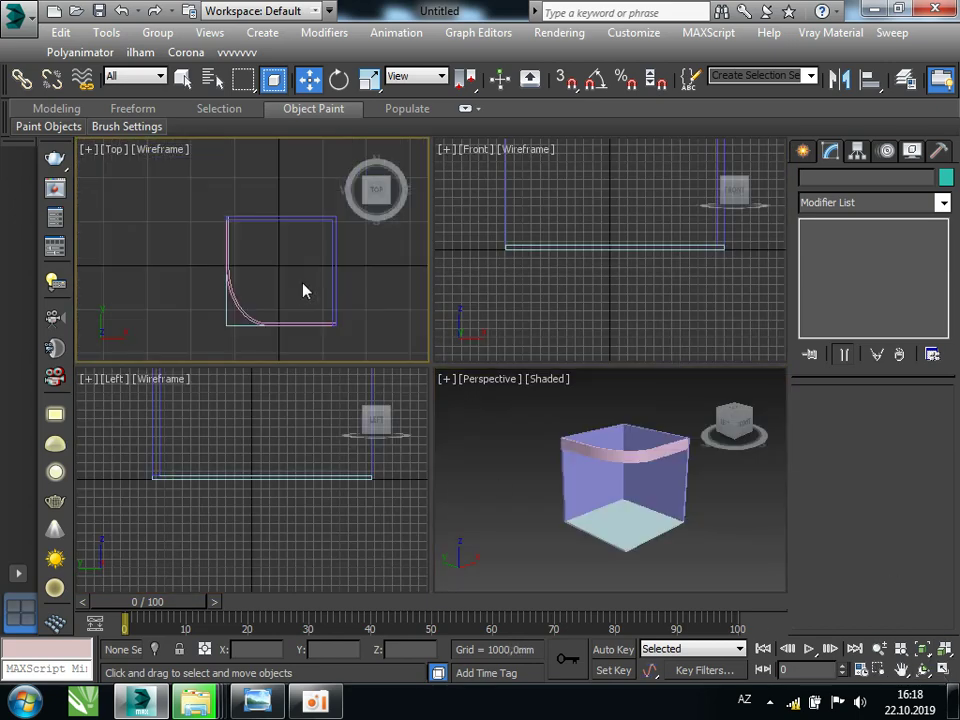
{"action": "scroll", "coordinate": [270, 304], "scroll_direction": "up", "scroll_amount": 5}
{"action": "left_click", "coordinate": [942, 676]}
{"action": "middle_click_drag", "start_coordinate": [556, 468], "coordinate": [535, 404]}
Pick the Rectangle shape tool and sketch a test rectangle, then cancel it
{"action": "left_click", "coordinate": [805, 151]}
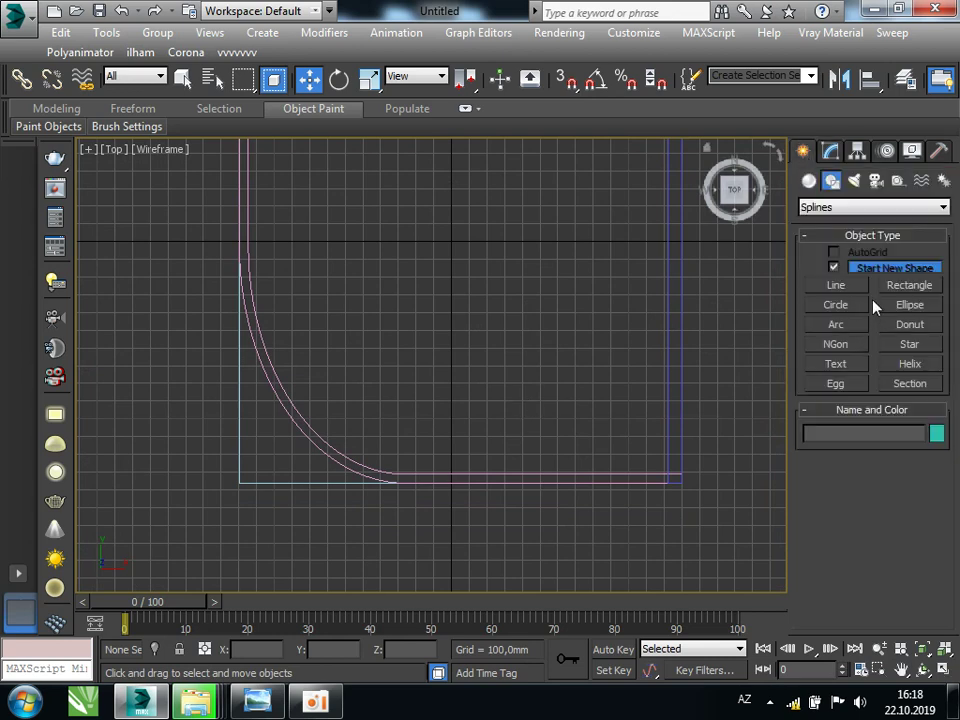
{"action": "left_click", "coordinate": [905, 286]}
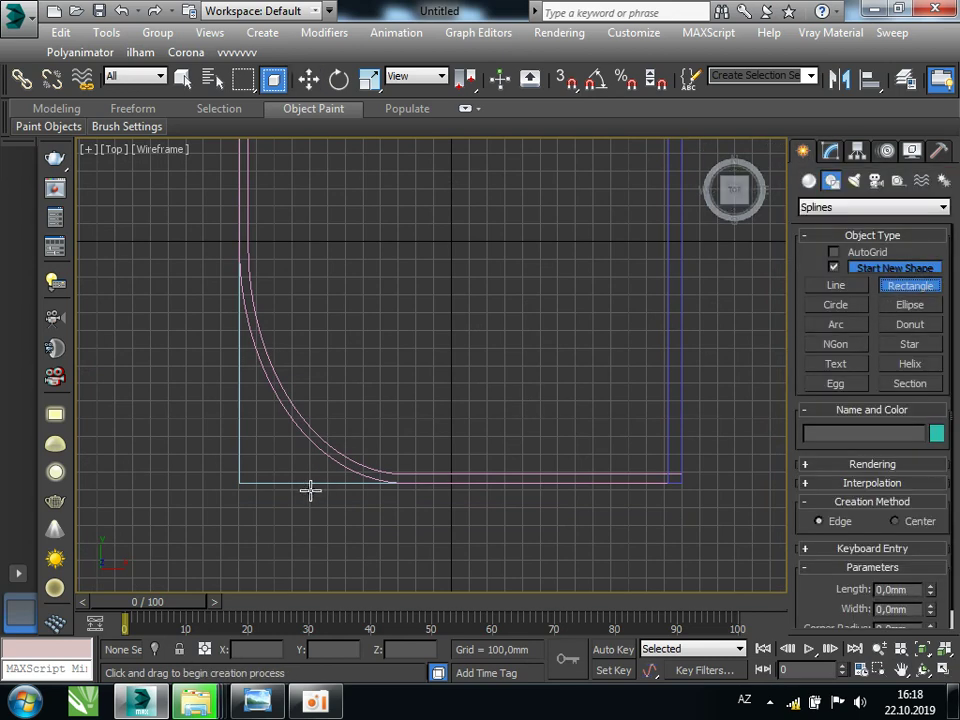
{"action": "left_click_drag", "start_coordinate": [240, 484], "coordinate": [477, 255]}
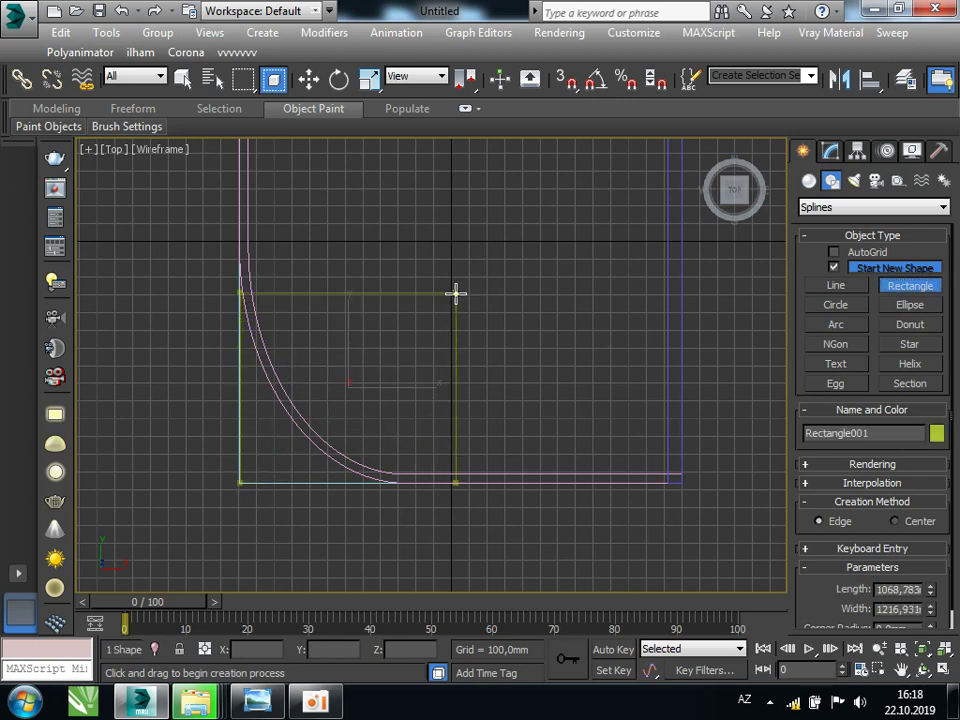
{"action": "left_click_drag", "start_coordinate": [477, 255], "coordinate": [471, 249]}
{"action": "left_click", "coordinate": [258, 700]}
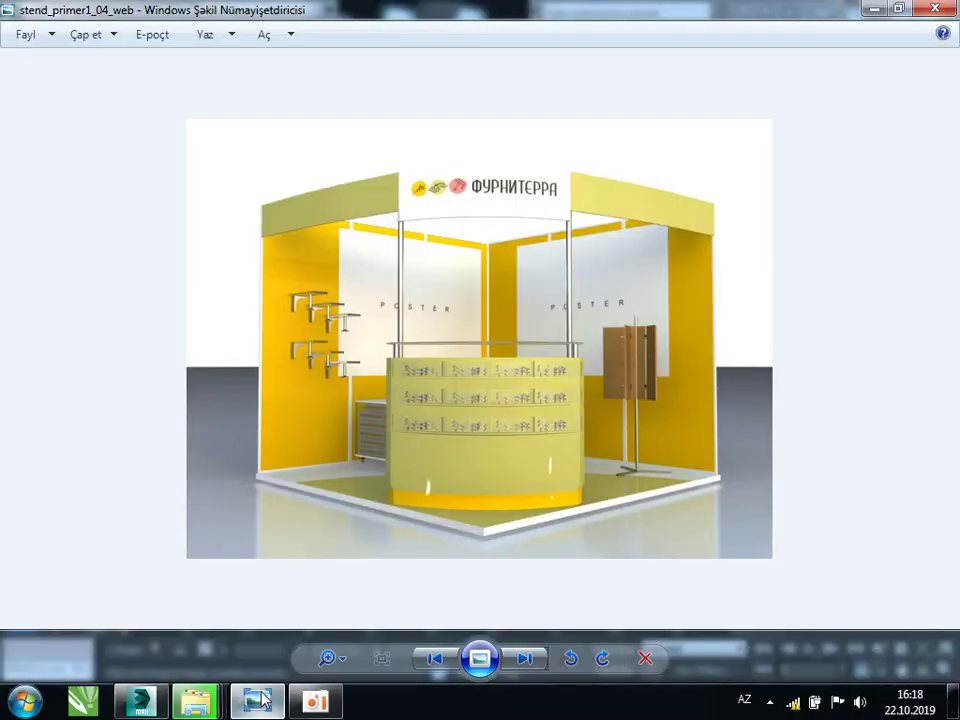
{"action": "left_click", "coordinate": [258, 700]}
{"action": "right_click", "coordinate": [384, 452]}
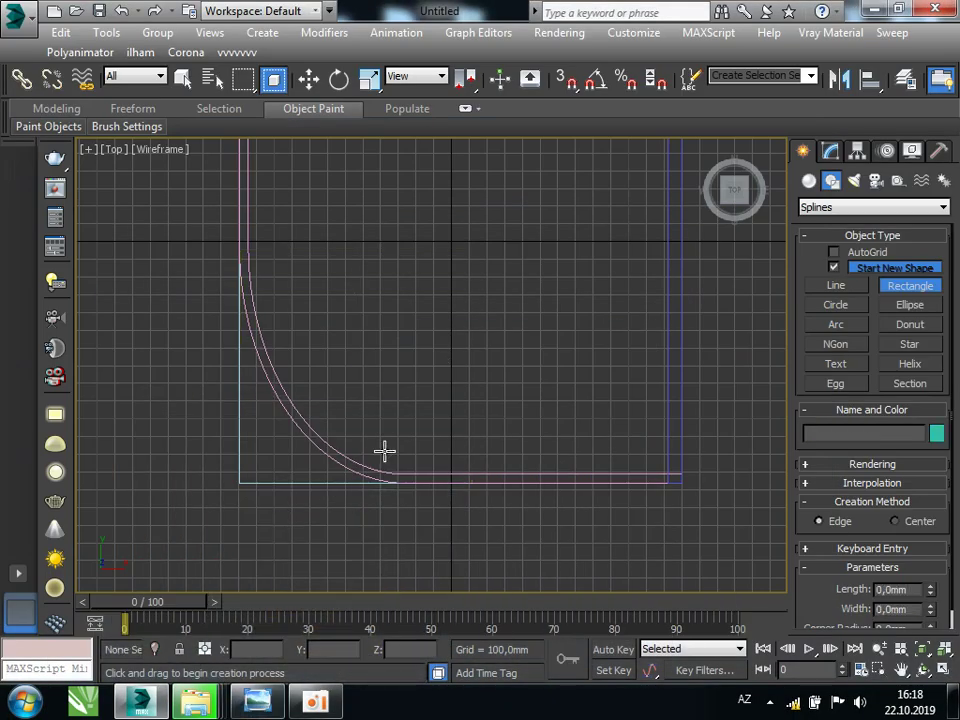
Draw an arc in the Top view tracing the header's curved inner corner, radius about 1186 mm
{"action": "left_click", "coordinate": [838, 325]}
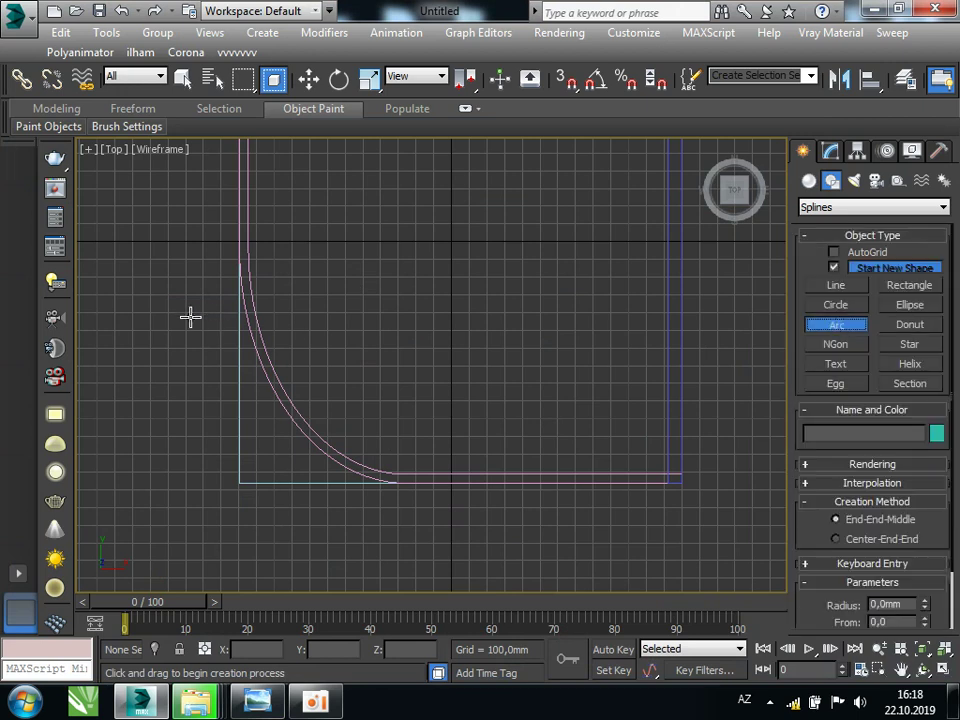
{"action": "left_click_drag", "start_coordinate": [239, 273], "coordinate": [393, 483]}
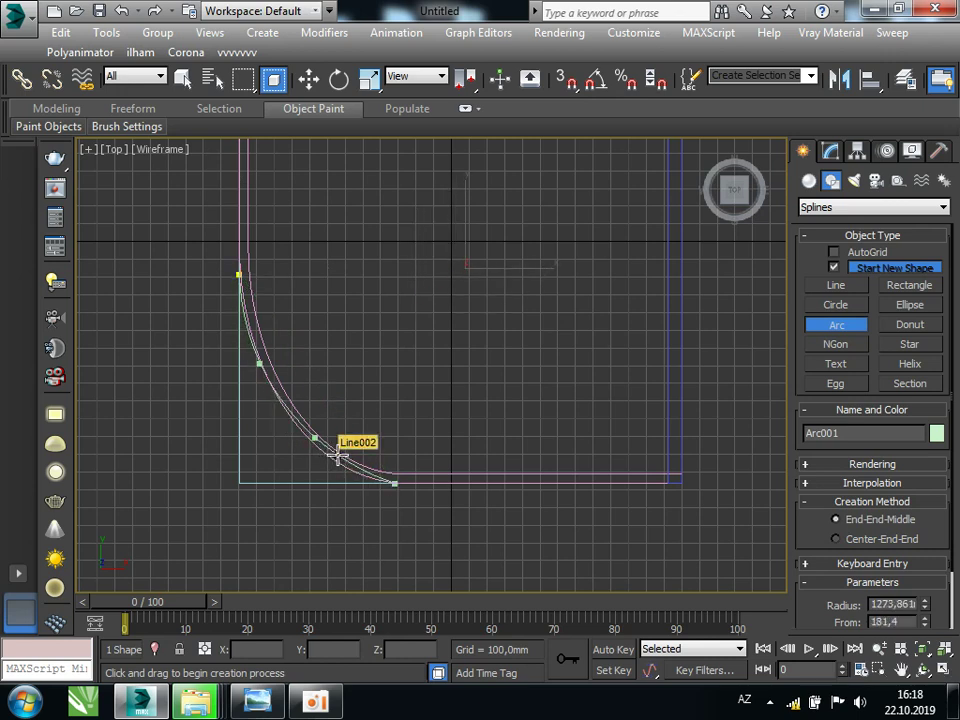
{"action": "left_click", "coordinate": [340, 455]}
{"action": "left_click_drag", "start_coordinate": [238, 269], "coordinate": [396, 484]}
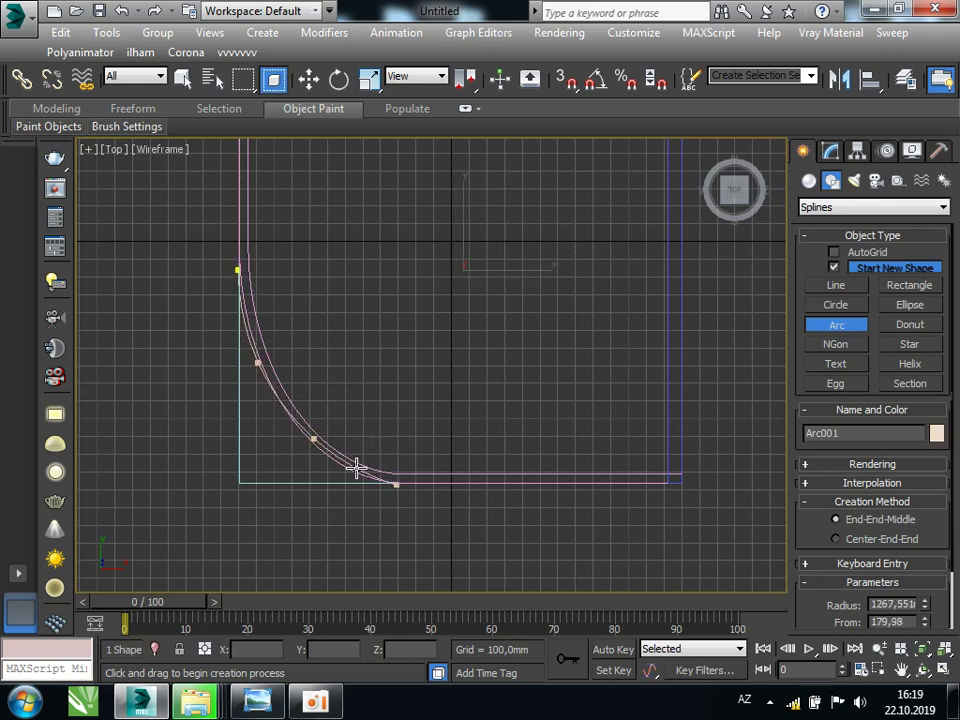
{"action": "left_click", "coordinate": [357, 468]}
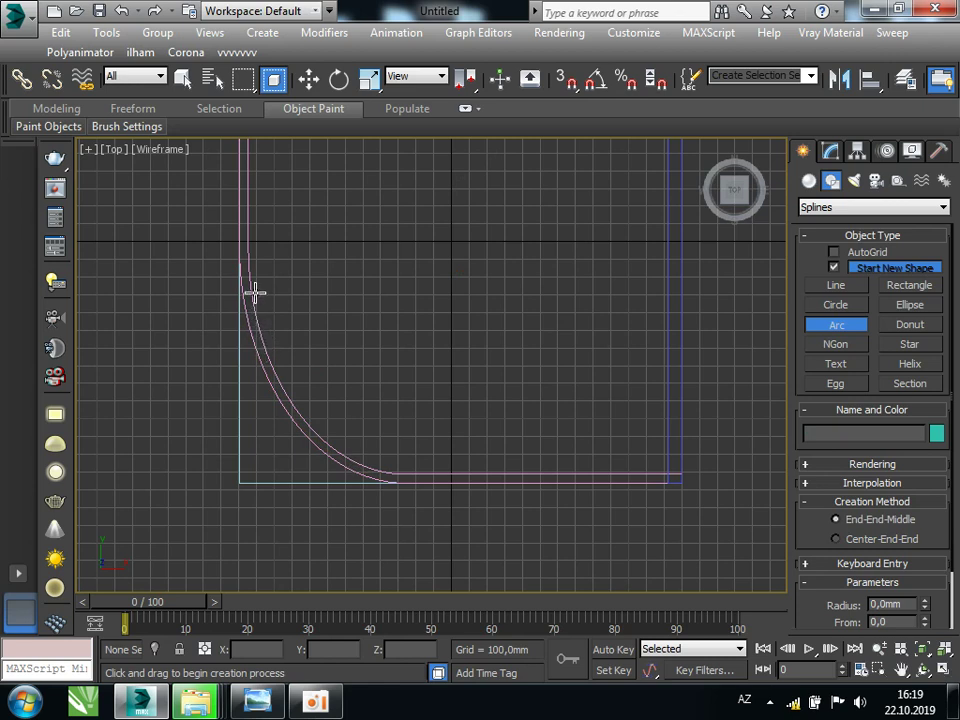
{"action": "left_click_drag", "start_coordinate": [240, 276], "coordinate": [395, 485]}
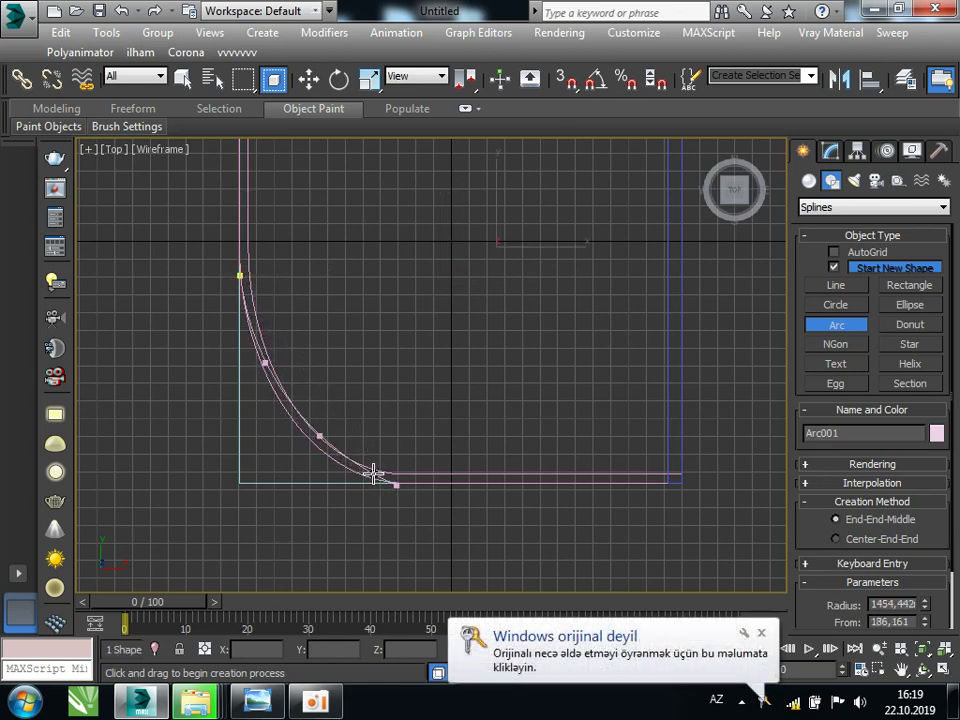
{"action": "left_click", "coordinate": [372, 470]}
{"action": "left_click_drag", "start_coordinate": [240, 276], "coordinate": [388, 484]}
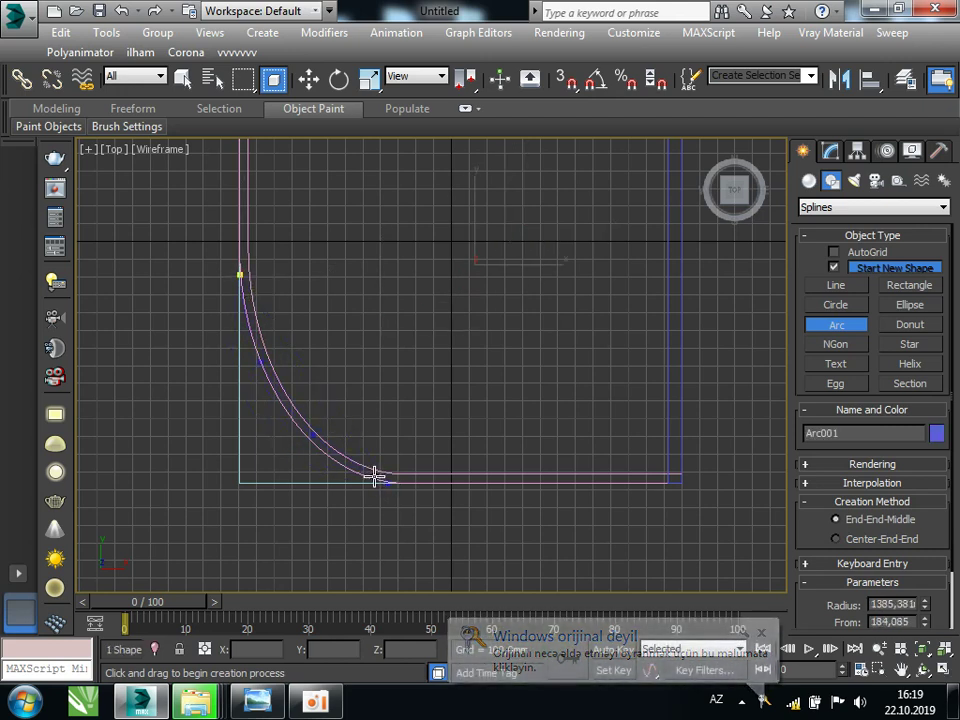
{"action": "left_click_drag", "start_coordinate": [388, 484], "coordinate": [372, 477]}
{"action": "left_click", "coordinate": [372, 477]}
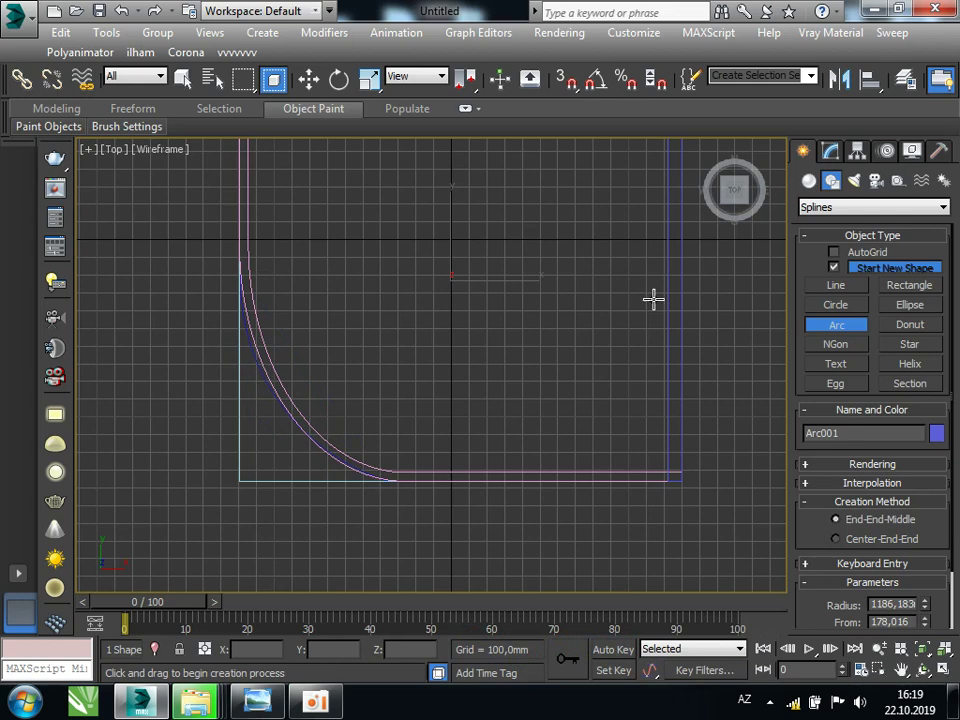
Set the new arc's object colour to white
{"action": "left_click", "coordinate": [936, 433]}
{"action": "left_click", "coordinate": [556, 327]}
{"action": "left_click", "coordinate": [500, 391]}
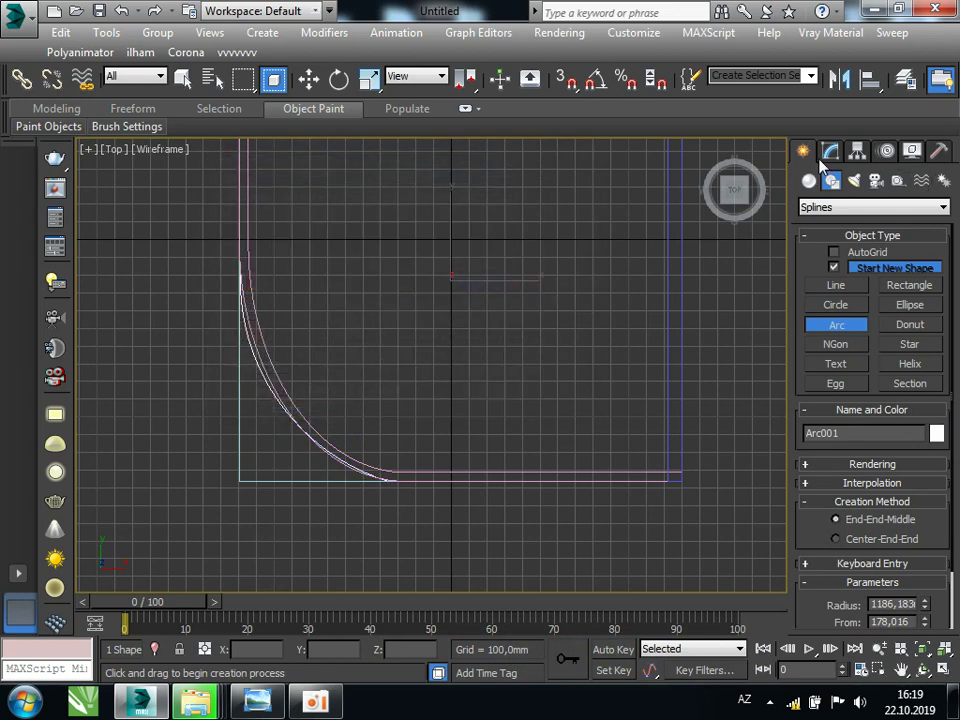
{"action": "left_click", "coordinate": [829, 151]}
Convert Arc001 to an Editable Spline
{"action": "right_click", "coordinate": [831, 235]}
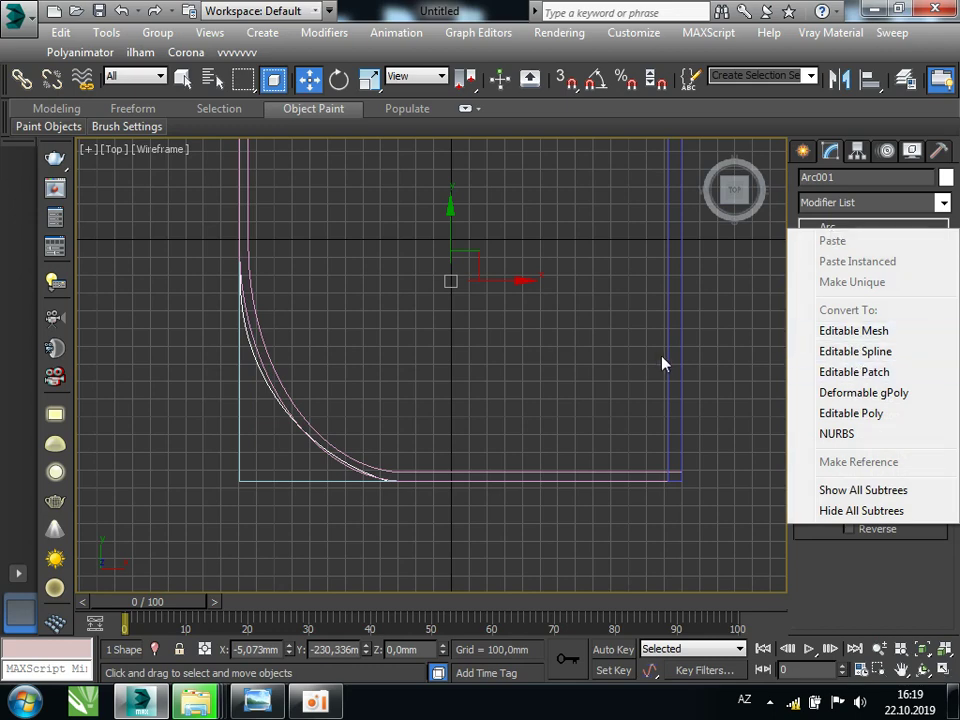
{"action": "left_click", "coordinate": [349, 437]}
{"action": "left_click", "coordinate": [272, 393]}
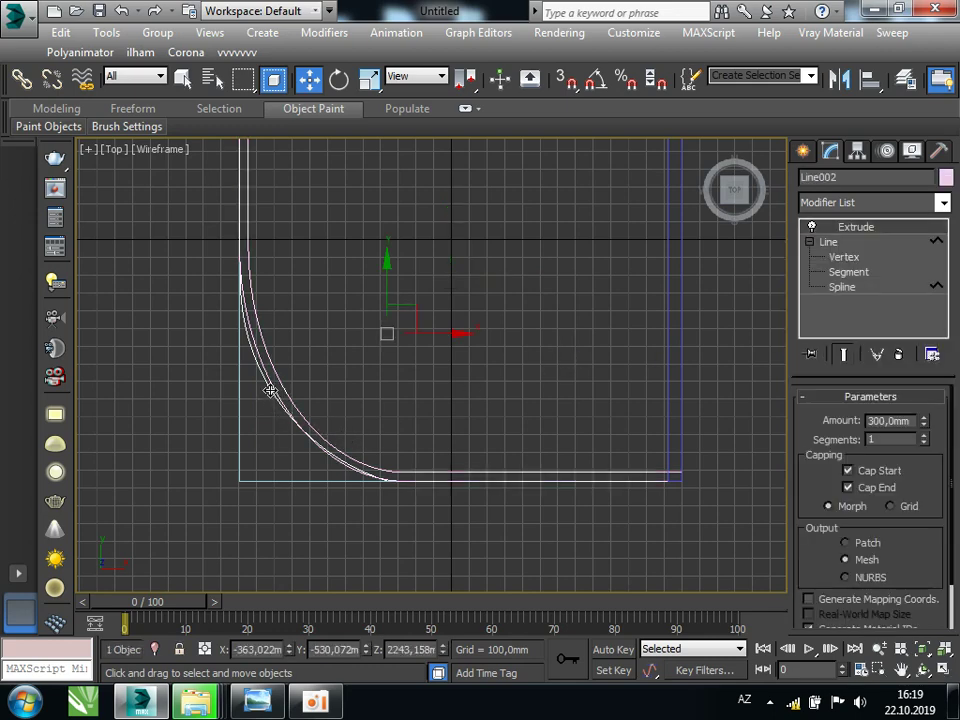
{"action": "left_click", "coordinate": [268, 390]}
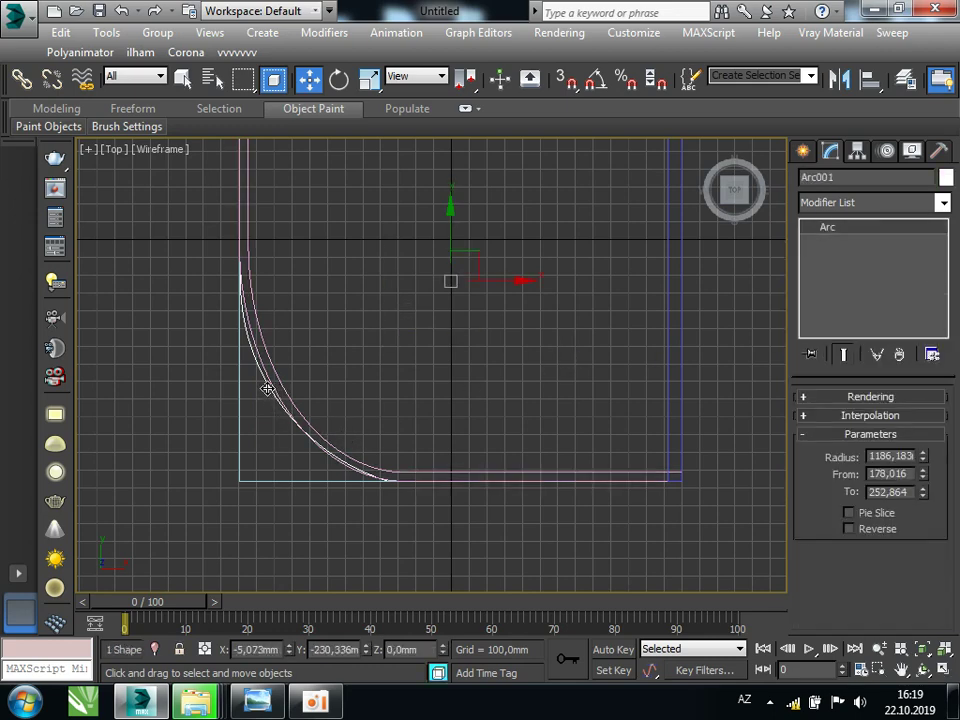
{"action": "right_click", "coordinate": [835, 237]}
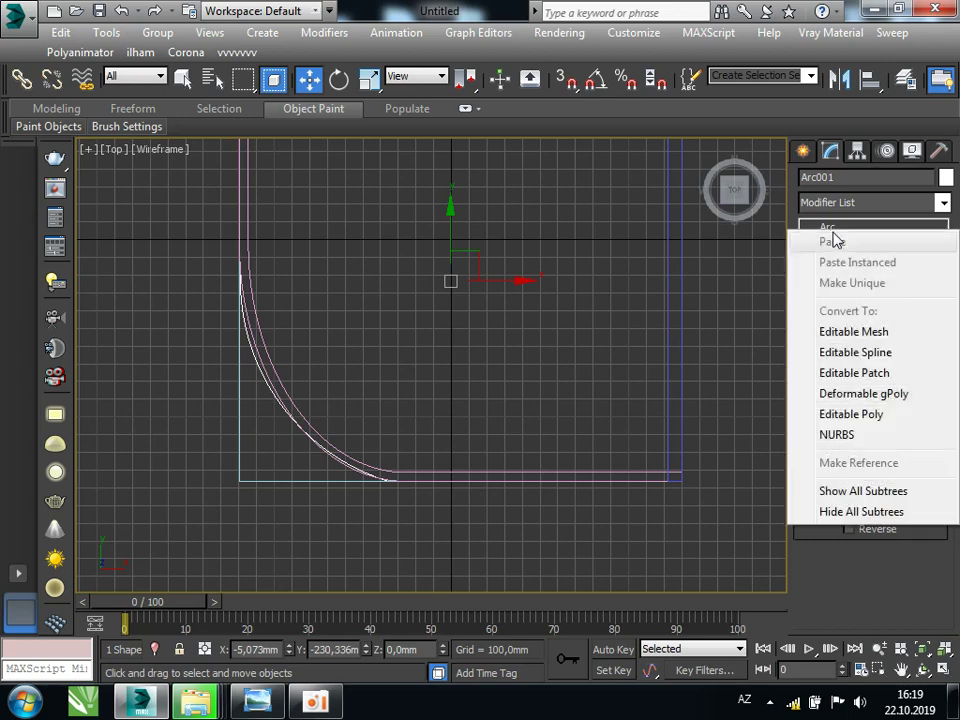
{"action": "left_click", "coordinate": [345, 430]}
{"action": "left_click", "coordinate": [267, 392]}
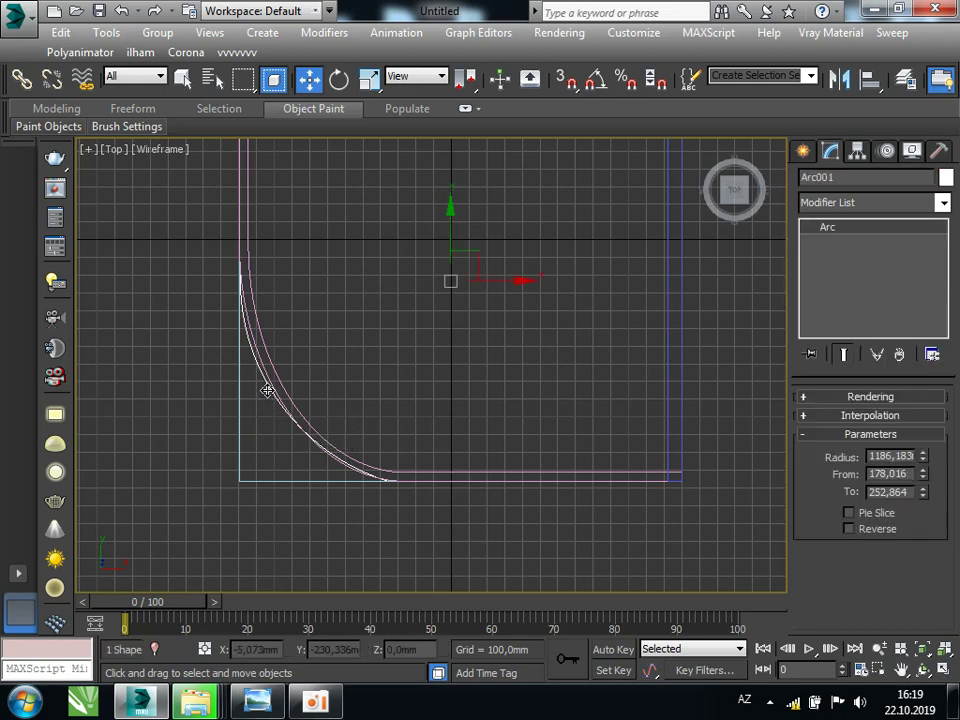
{"action": "right_click", "coordinate": [268, 378]}
{"action": "mouse_move", "coordinate": [302, 554]}
{"action": "left_click", "coordinate": [529, 556]}
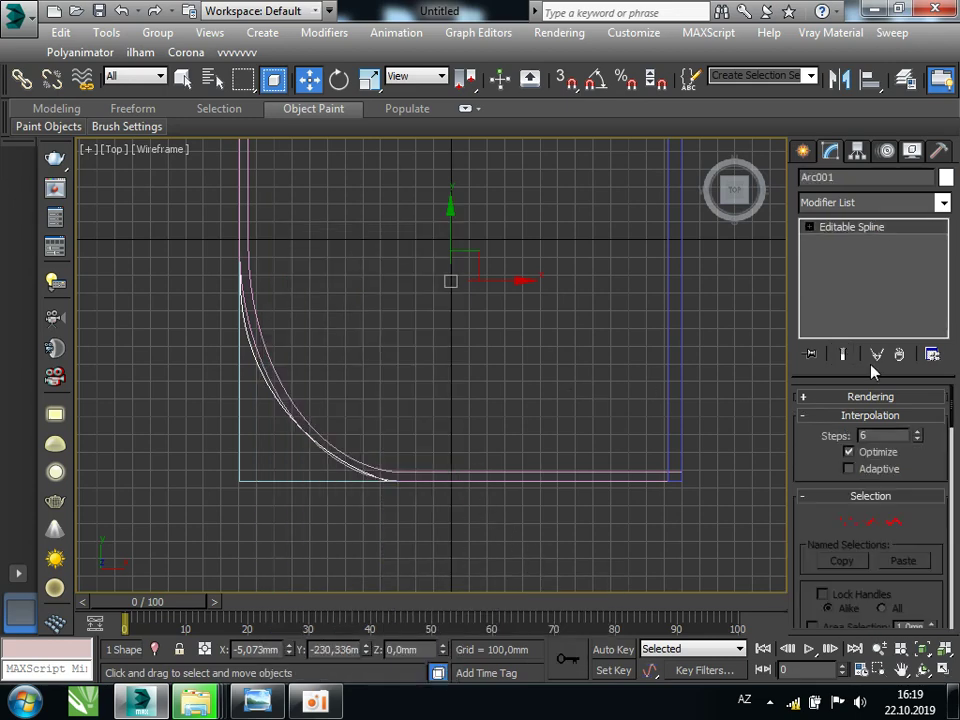
At Vertex level, move the arc's end vertices onto the corner outline
{"action": "left_click", "coordinate": [809, 227]}
{"action": "left_click", "coordinate": [843, 242]}
{"action": "scroll", "coordinate": [230, 300], "scroll_direction": "up", "scroll_amount": 3}
{"action": "left_click_drag", "start_coordinate": [211, 337], "coordinate": [252, 372]}
{"action": "scroll", "coordinate": [251, 362], "scroll_direction": "up", "scroll_amount": 3}
{"action": "left_click_drag", "start_coordinate": [324, 374], "coordinate": [338, 374]}
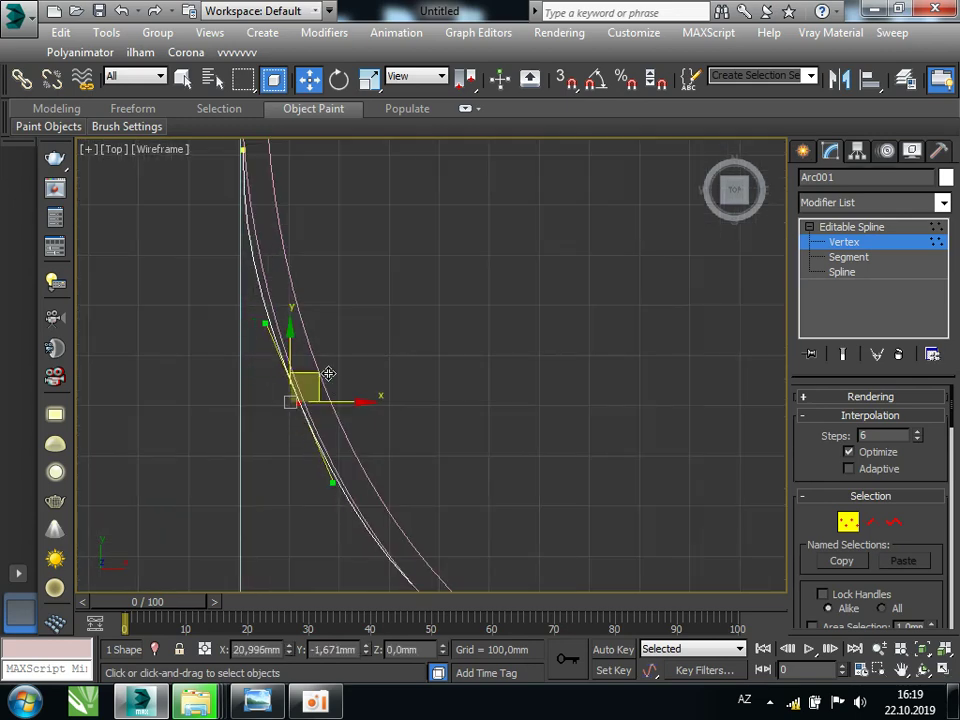
{"action": "middle_click_drag", "start_coordinate": [277, 296], "coordinate": [289, 363]}
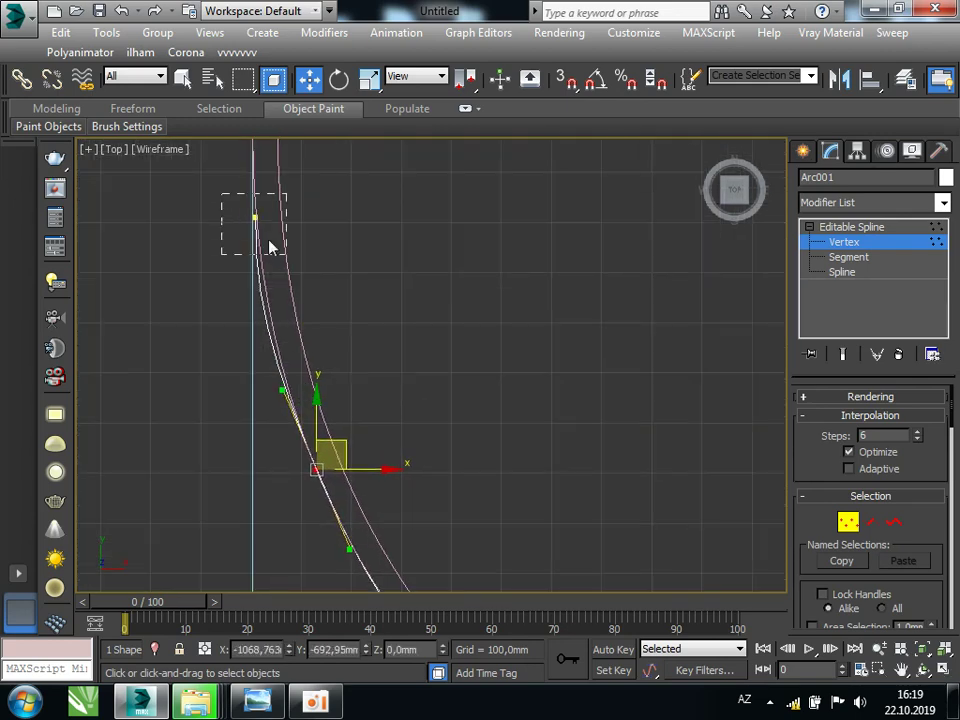
{"action": "left_click_drag", "start_coordinate": [250, 220], "coordinate": [252, 222]}
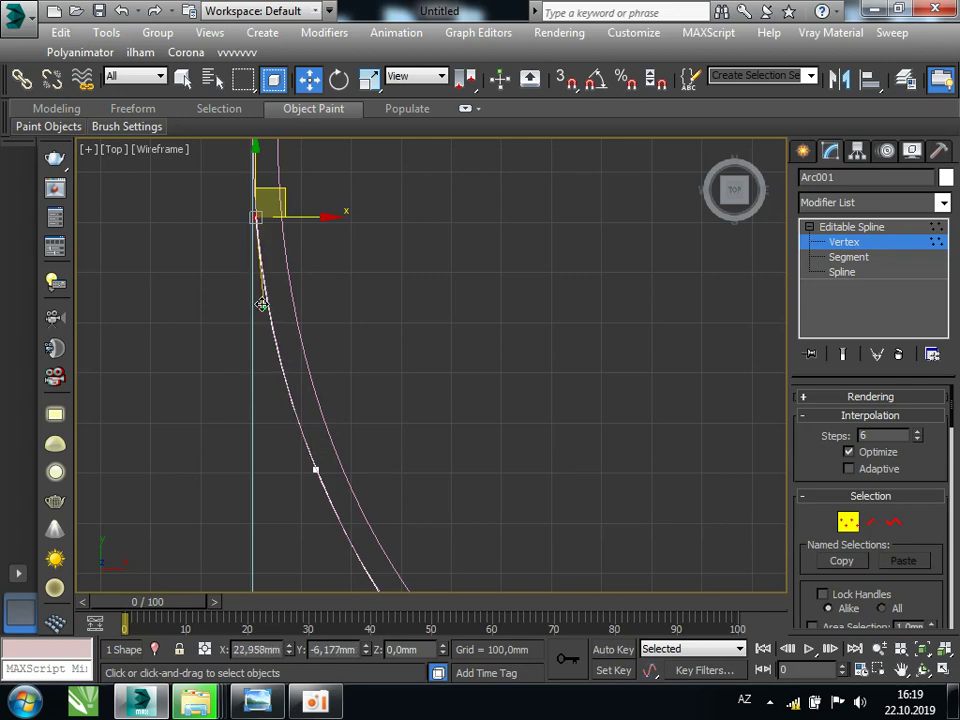
Adjust the middle vertex's Bezier handles so the curve hugs the corner
{"action": "scroll", "coordinate": [281, 287], "scroll_direction": "down", "scroll_amount": 2}
{"action": "scroll", "coordinate": [297, 284], "scroll_direction": "down", "scroll_amount": 2}
{"action": "middle_click_drag", "start_coordinate": [364, 436], "coordinate": [321, 379]}
{"action": "scroll", "coordinate": [330, 392], "scroll_direction": "up", "scroll_amount": 2}
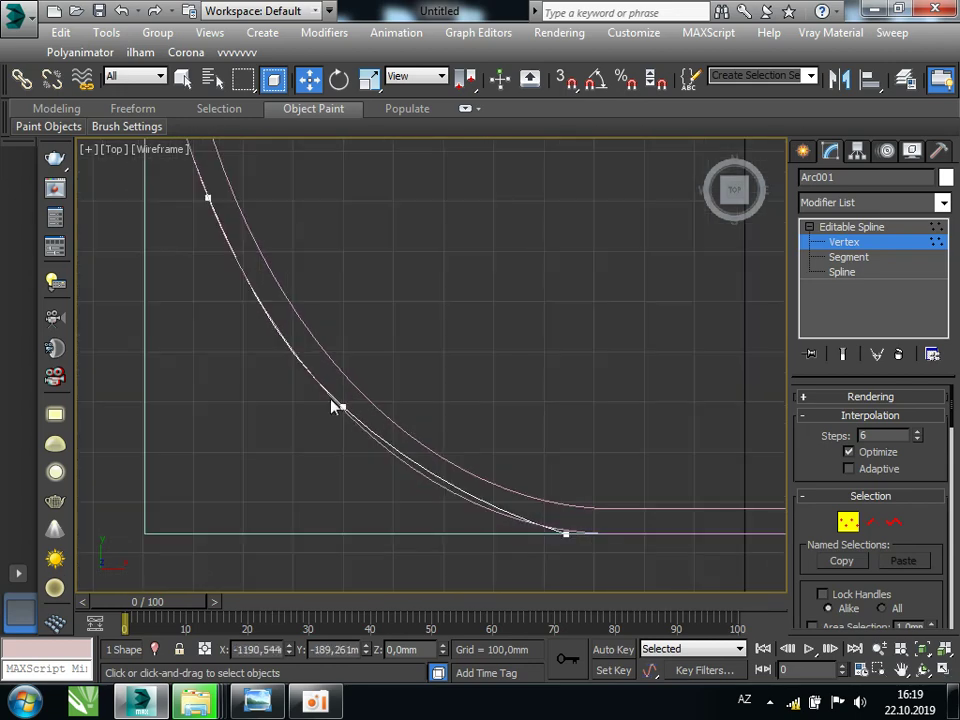
{"action": "left_click", "coordinate": [343, 407]}
{"action": "left_click_drag", "start_coordinate": [410, 470], "coordinate": [406, 479]}
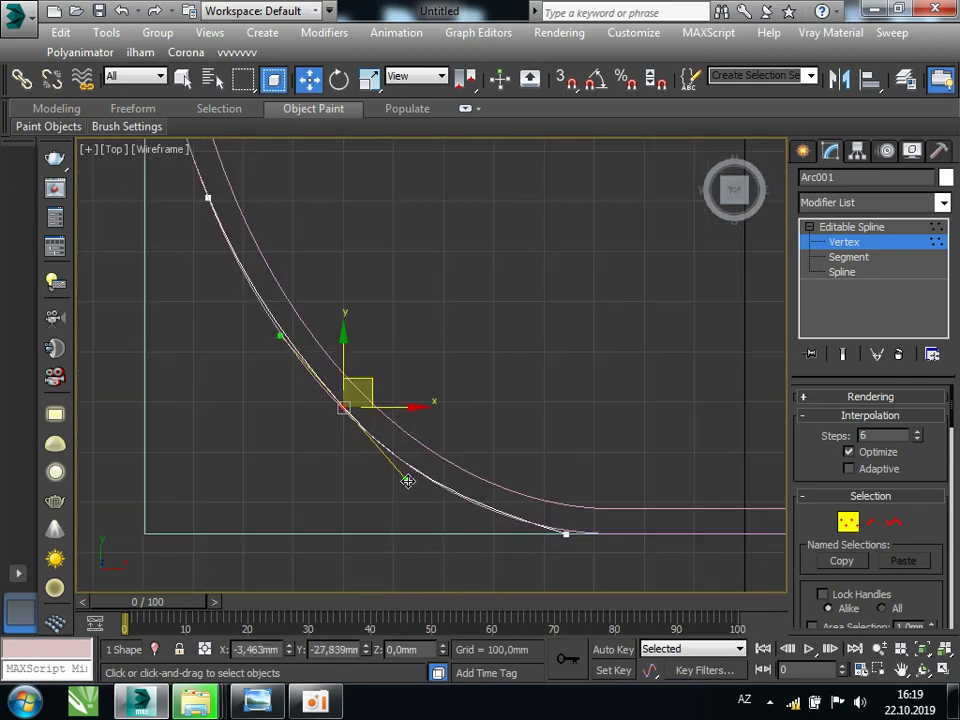
{"action": "scroll", "coordinate": [403, 430], "scroll_direction": "down", "scroll_amount": 2}
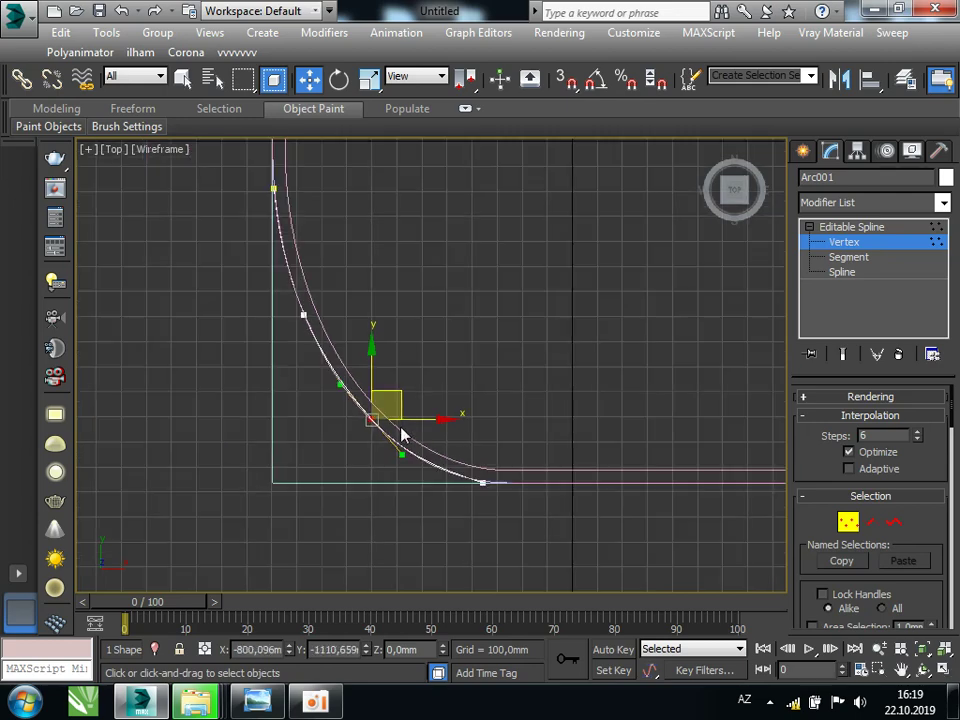
{"action": "scroll", "coordinate": [424, 401], "scroll_direction": "down", "scroll_amount": 1}
At Spline level, apply a 390 mm Outline to the arc
{"action": "left_click", "coordinate": [840, 271]}
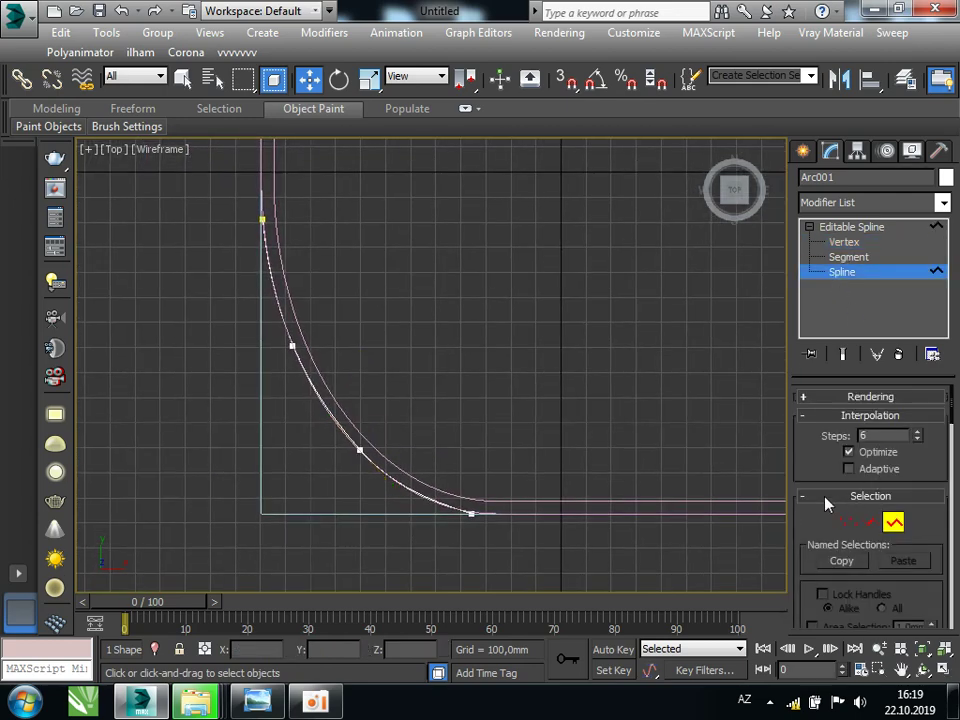
{"action": "scroll", "coordinate": [812, 505], "scroll_direction": "down", "scroll_amount": 2}
{"action": "scroll", "coordinate": [857, 497], "scroll_direction": "down", "scroll_amount": 2}
{"action": "scroll", "coordinate": [810, 540], "scroll_direction": "down", "scroll_amount": 1}
{"action": "scroll", "coordinate": [884, 487], "scroll_direction": "down", "scroll_amount": 2}
{"action": "scroll", "coordinate": [884, 487], "scroll_direction": "down", "scroll_amount": 1}
{"action": "left_click_drag", "start_coordinate": [900, 499], "coordinate": [917, 266]}
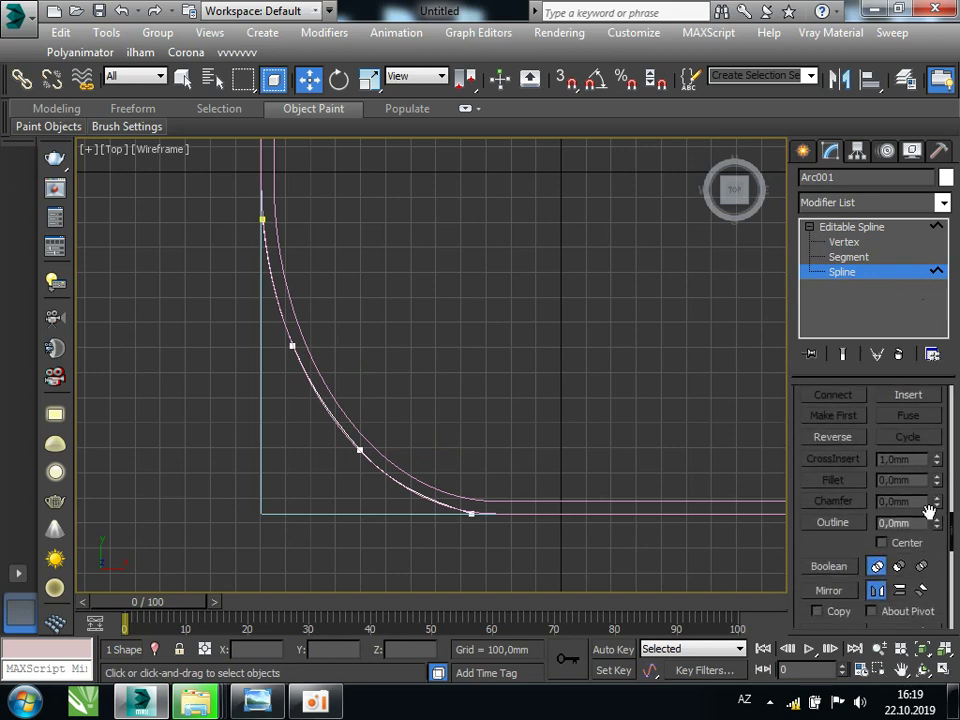
{"action": "left_click_drag", "start_coordinate": [938, 531], "coordinate": [936, 490]}
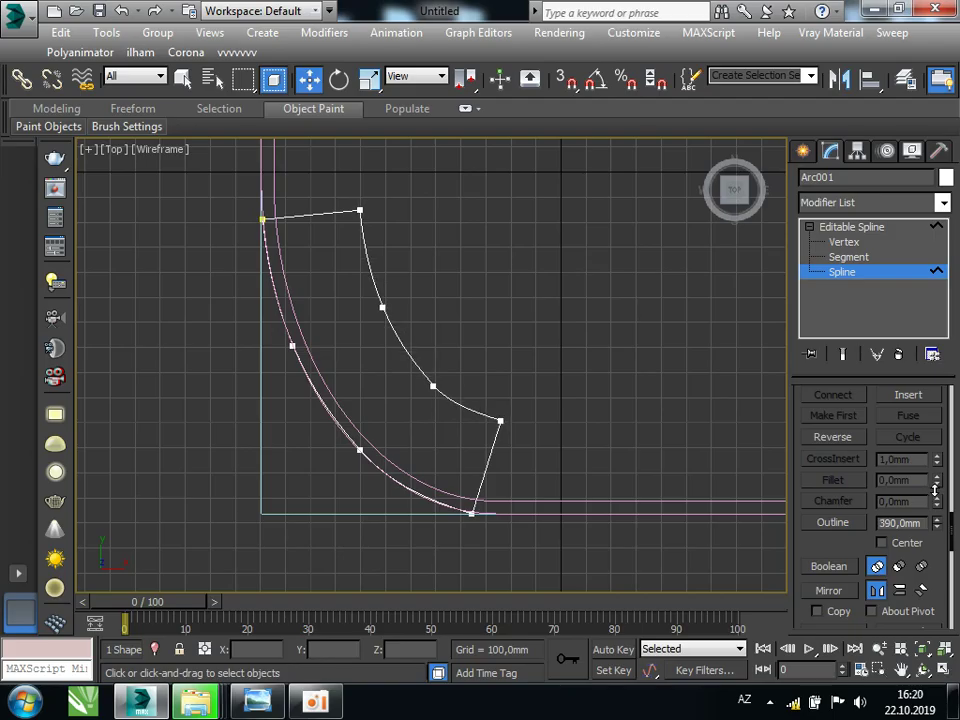
Orbit to inspect the closed band and compare it with the reference photo
{"action": "scroll", "coordinate": [439, 422], "scroll_direction": "down", "scroll_amount": 3}
{"action": "mouse_move", "coordinate": [420, 457]}
{"action": "middle_mouse_down", "text": "alt"}
{"action": "mouse_move", "coordinate": [462, 375]}
{"action": "mouse_move", "coordinate": [523, 332]}
{"action": "mouse_move", "coordinate": [489, 364]}
{"action": "mouse_move", "coordinate": [418, 360]}
{"action": "middle_mouse_up", "text": "alt"}
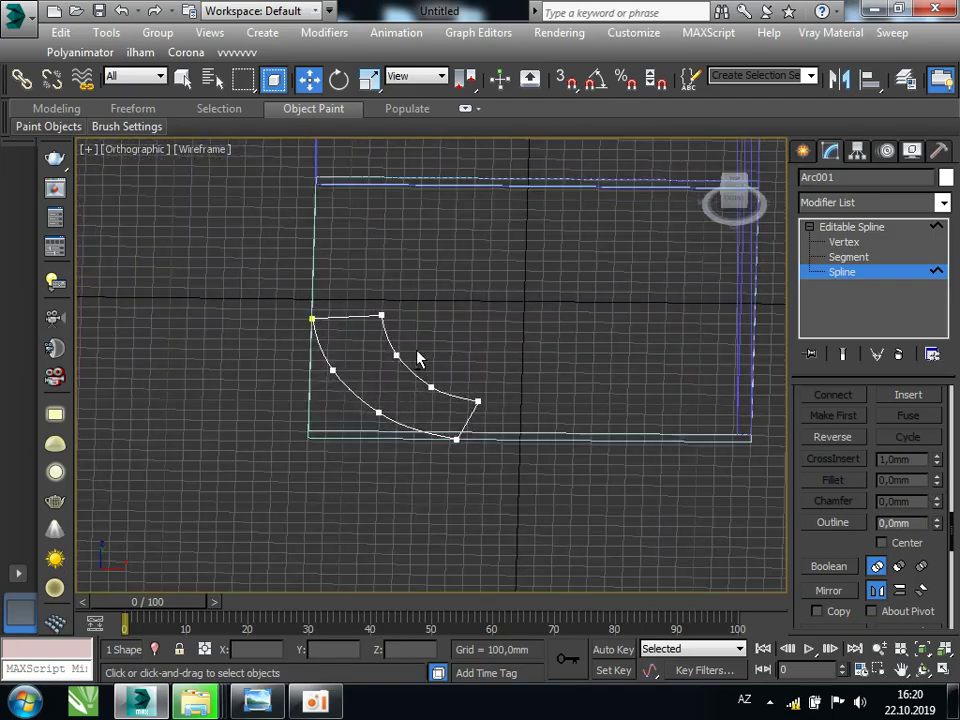
{"action": "left_click", "coordinate": [268, 705]}
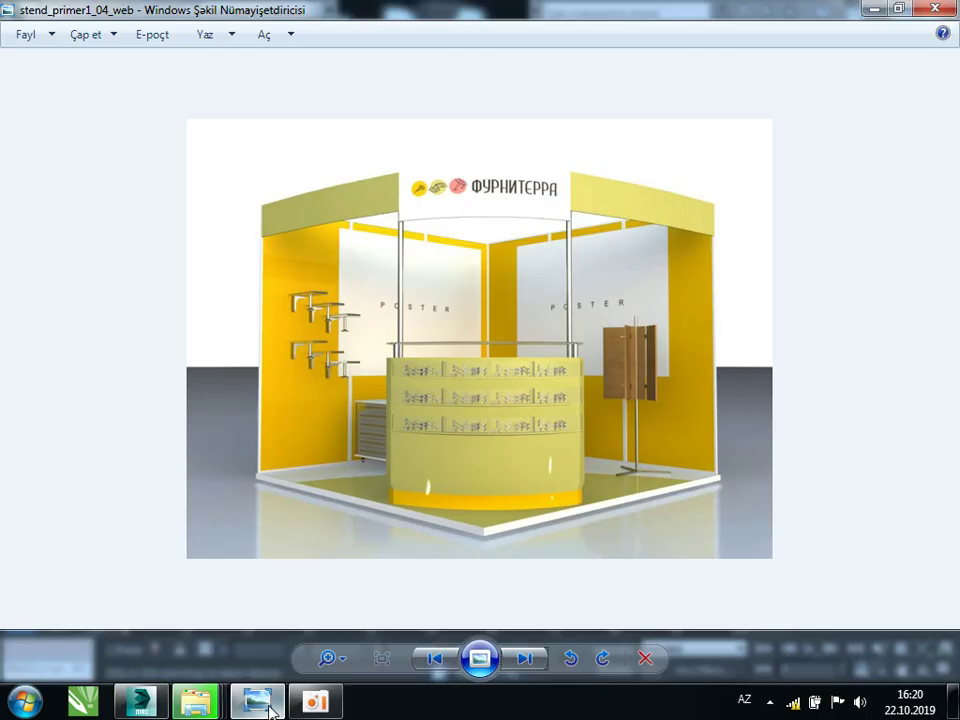
{"action": "left_click", "coordinate": [268, 705]}
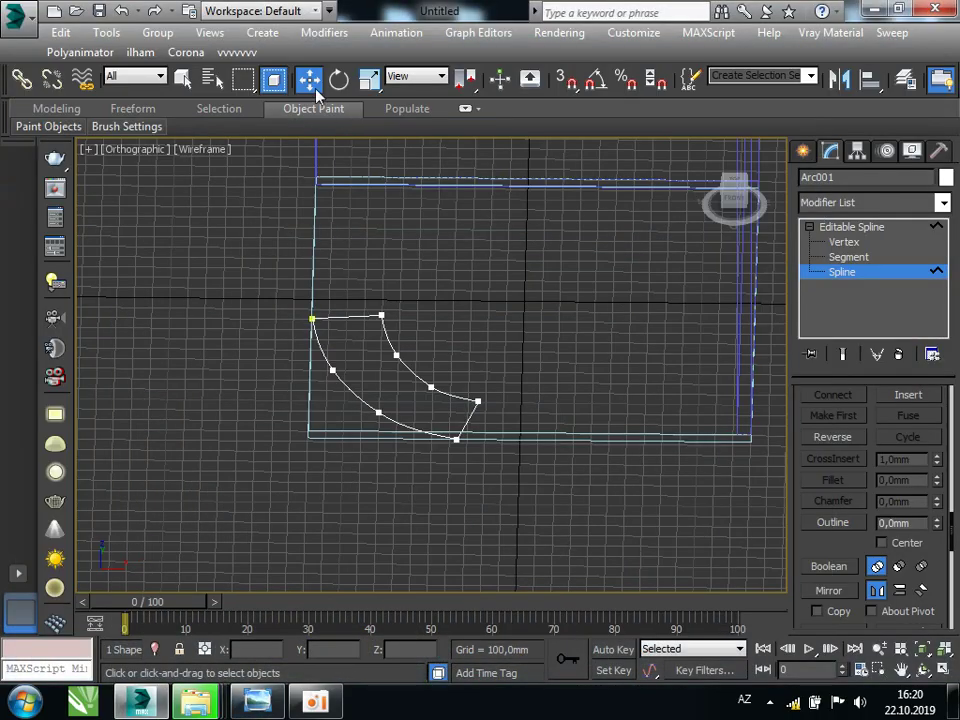
Exit sub-object editing and nudge the curved band slightly right in Top view
{"action": "left_click", "coordinate": [843, 273]}
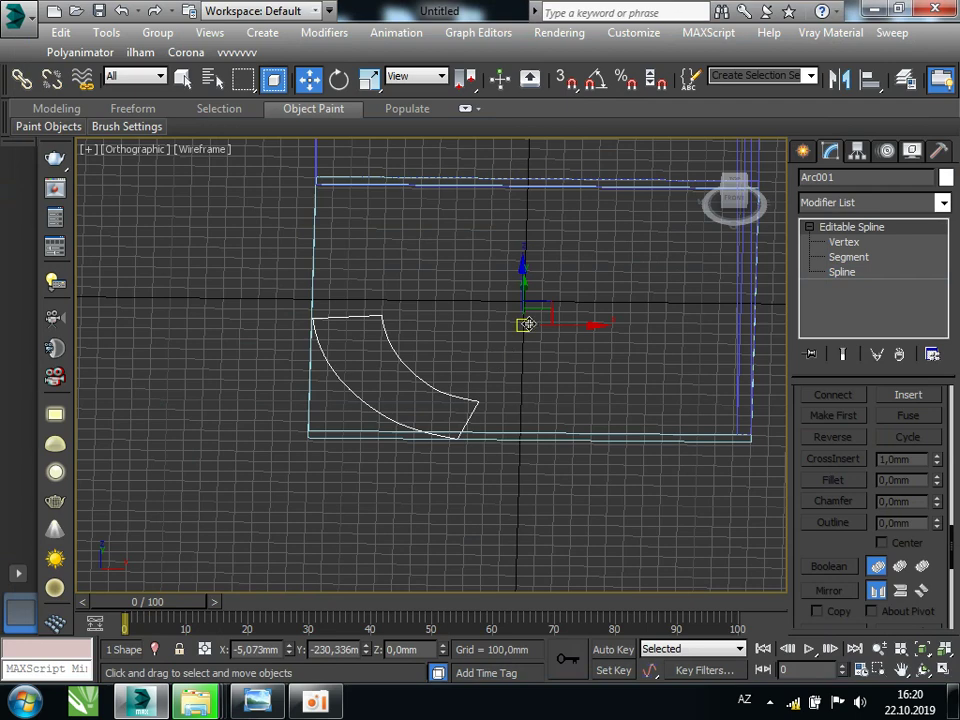
{"action": "scroll", "coordinate": [440, 360], "scroll_direction": "up", "scroll_amount": 2}
{"action": "scroll", "coordinate": [444, 375], "scroll_direction": "down", "scroll_amount": 2}
{"action": "scroll", "coordinate": [447, 384], "scroll_direction": "down", "scroll_amount": 3}
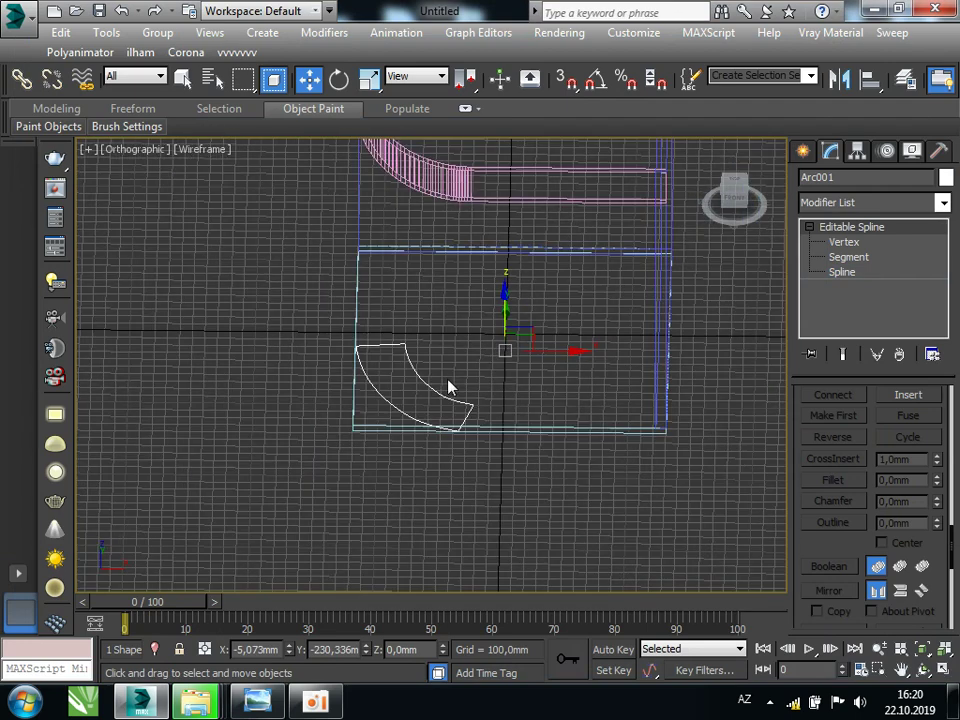
{"action": "scroll", "coordinate": [448, 384], "scroll_direction": "down", "scroll_amount": 1}
{"action": "key", "text": "t"}
{"action": "scroll", "coordinate": [440, 380], "scroll_direction": "down", "scroll_amount": 1}
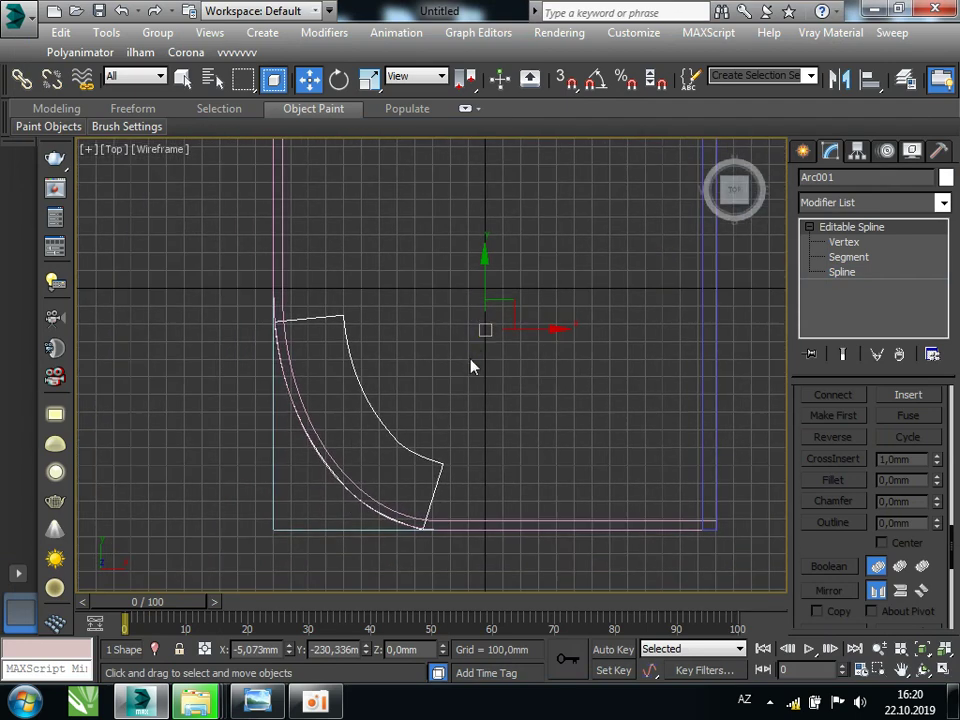
{"action": "left_click", "coordinate": [510, 321]}
{"action": "left_click", "coordinate": [413, 450]}
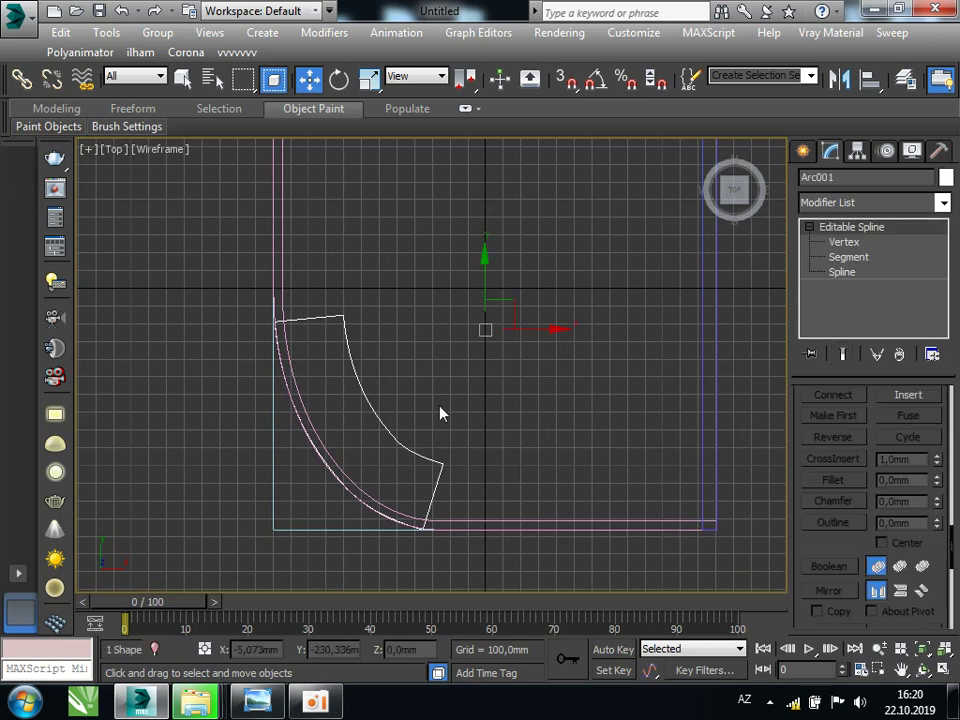
{"action": "left_click_drag", "start_coordinate": [515, 311], "coordinate": [525, 302]}
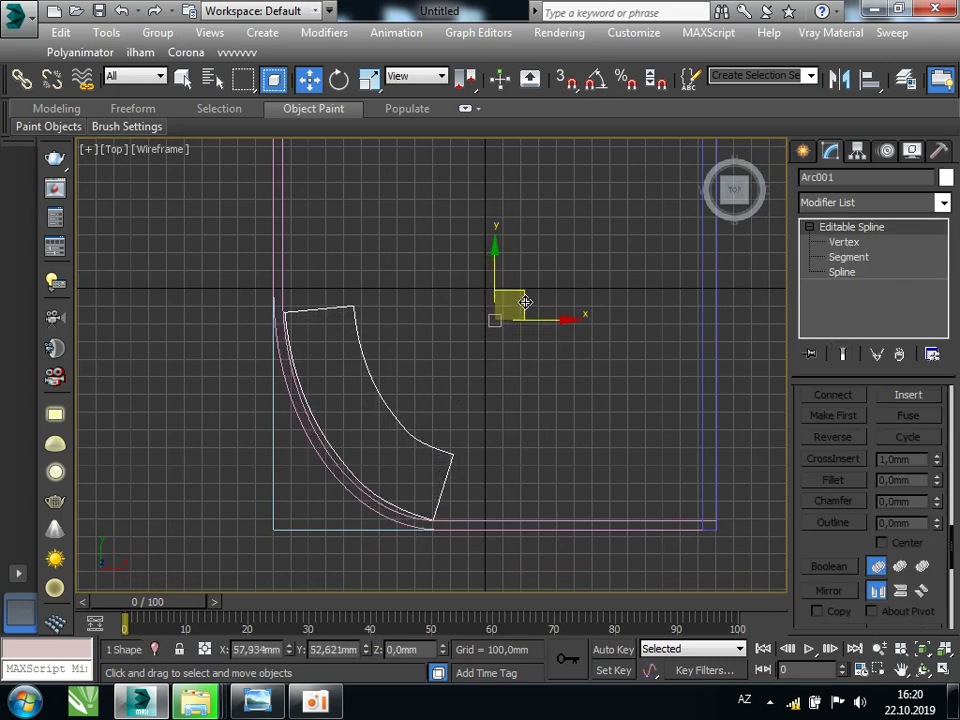
Add an Extrude modifier to the curved band with an 810 mm amount
{"action": "scroll", "coordinate": [493, 347], "scroll_direction": "down", "scroll_amount": 2}
{"action": "mouse_move", "coordinate": [441, 401]}
{"action": "middle_mouse_down", "text": "alt"}
{"action": "mouse_move", "coordinate": [516, 334]}
{"action": "mouse_move", "coordinate": [570, 304]}
{"action": "mouse_move", "coordinate": [493, 311]}
{"action": "mouse_move", "coordinate": [510, 285]}
{"action": "middle_mouse_up", "text": "alt"}
{"action": "key", "text": "p"}
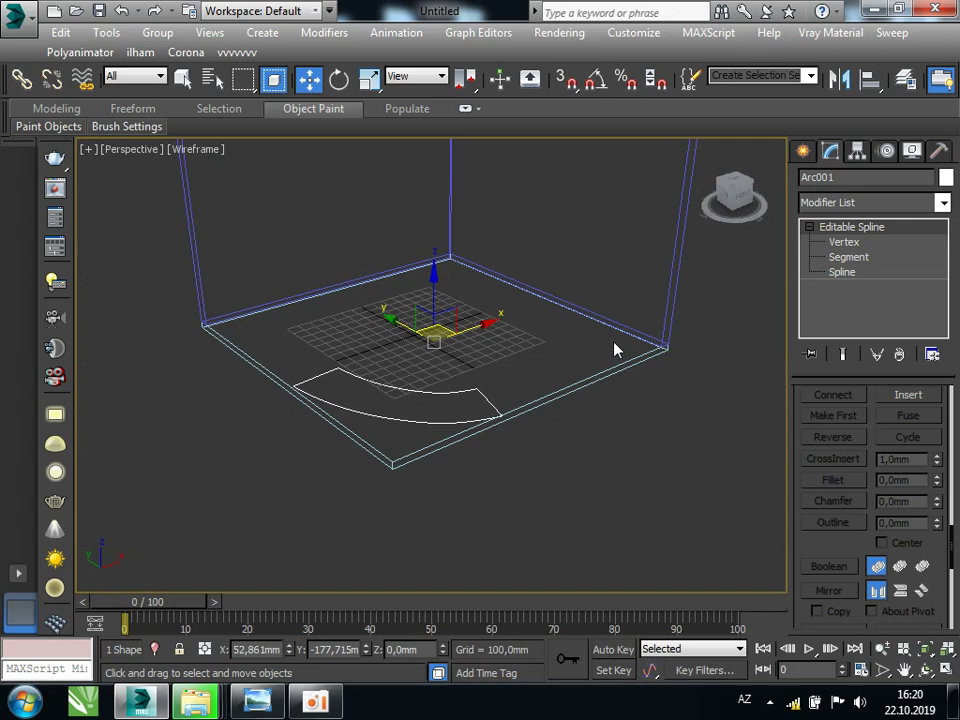
{"action": "left_click", "coordinate": [851, 205]}
{"action": "key", "text": "e"}
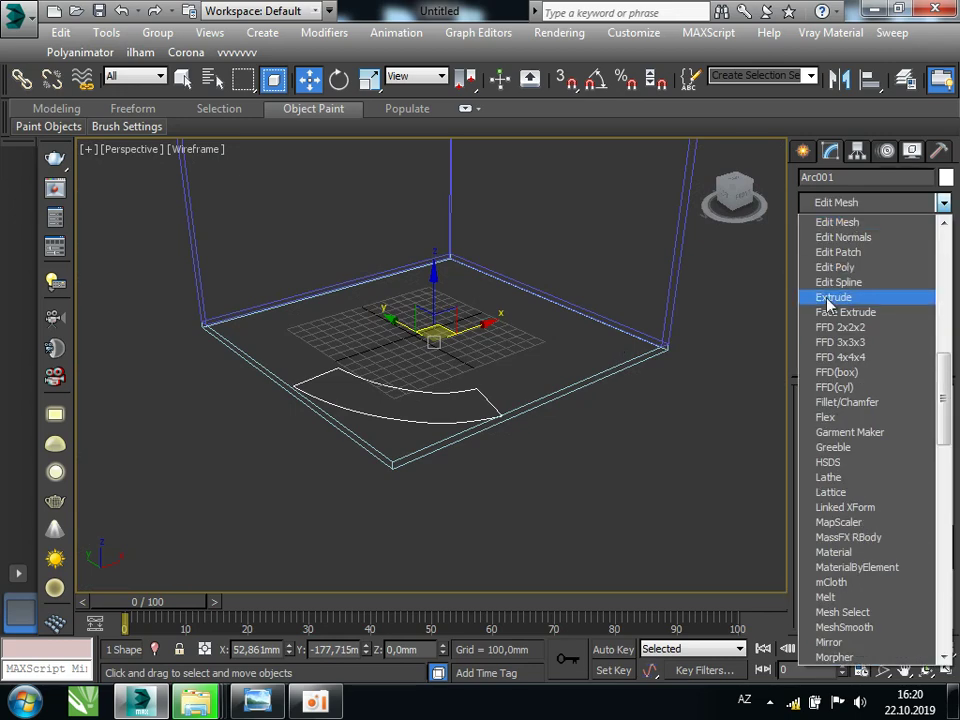
{"action": "left_click", "coordinate": [829, 298]}
{"action": "left_click_drag", "start_coordinate": [923, 420], "coordinate": [923, 330]}
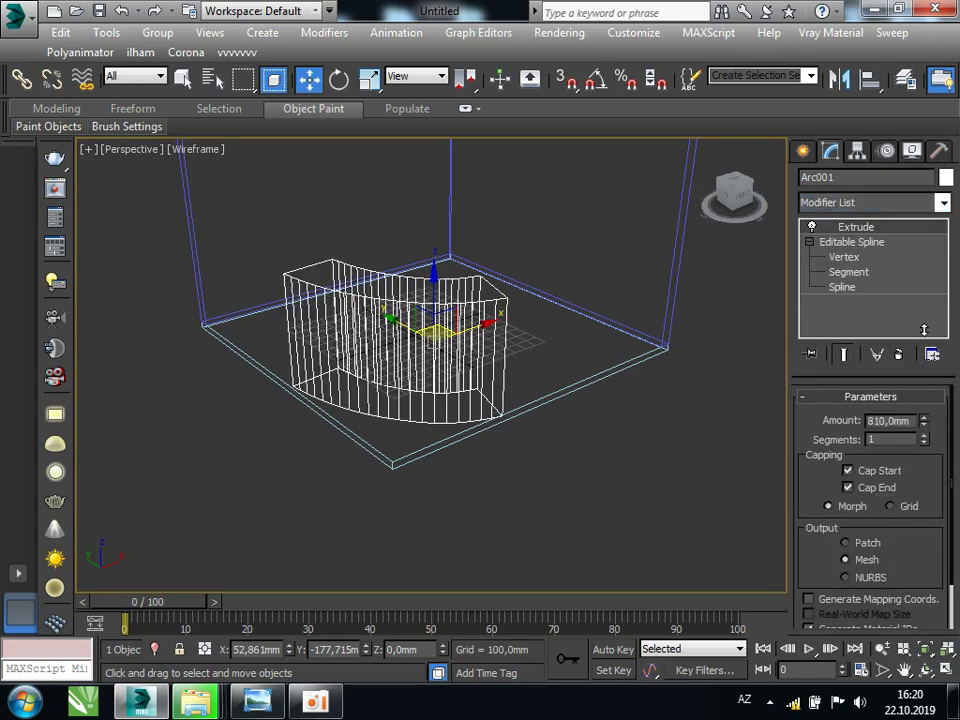
Maximize the shaded Perspective view, orbit the curved wall, and bring up the reference render
{"action": "middle_click_drag", "start_coordinate": [450, 414], "coordinate": [452, 438]}
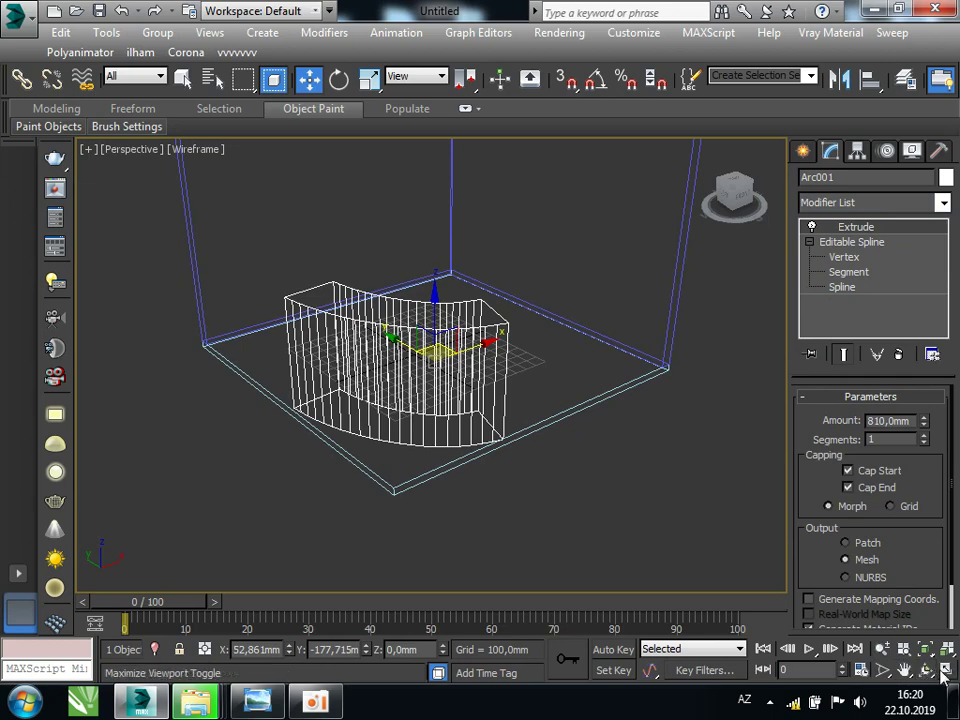
{"action": "left_click", "coordinate": [940, 676]}
{"action": "left_click", "coordinate": [555, 501]}
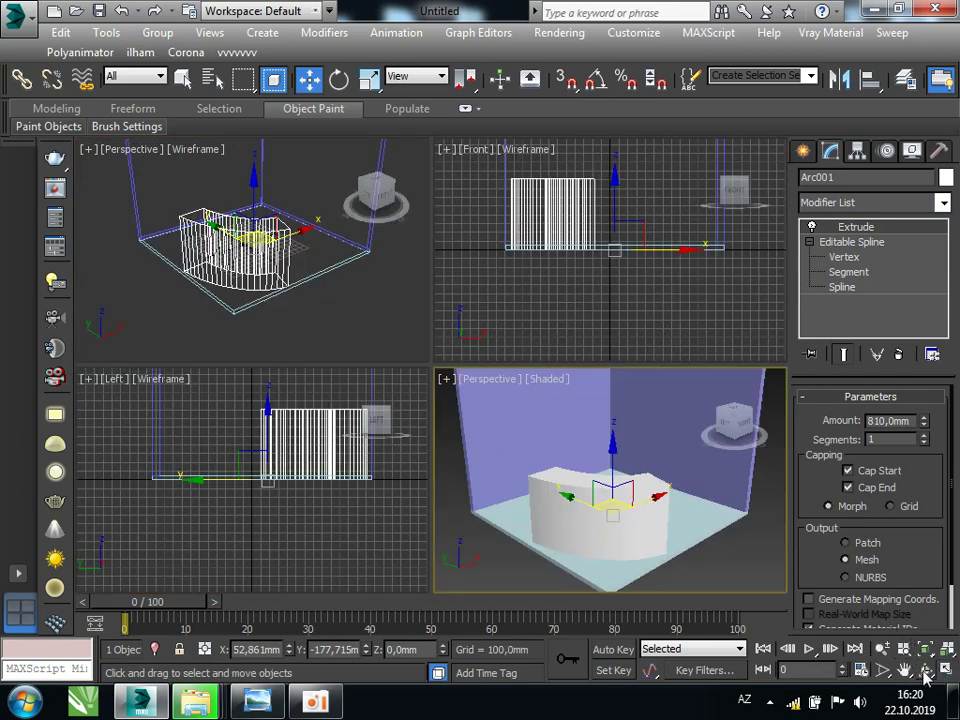
{"action": "left_click", "coordinate": [940, 673]}
{"action": "scroll", "coordinate": [375, 396], "scroll_direction": "up", "scroll_amount": 2}
{"action": "scroll", "coordinate": [390, 420], "scroll_direction": "up", "scroll_amount": 3}
{"action": "mouse_move", "coordinate": [397, 448]}
{"action": "middle_mouse_down", "text": "alt"}
{"action": "mouse_move", "coordinate": [326, 450]}
{"action": "mouse_move", "coordinate": [339, 506]}
{"action": "mouse_move", "coordinate": [426, 516]}
{"action": "mouse_move", "coordinate": [570, 491]}
{"action": "mouse_move", "coordinate": [435, 429]}
{"action": "mouse_move", "coordinate": [377, 437]}
{"action": "mouse_move", "coordinate": [414, 435]}
{"action": "mouse_move", "coordinate": [403, 433]}
{"action": "middle_mouse_up", "text": "alt"}
{"action": "scroll", "coordinate": [414, 435], "scroll_direction": "down", "scroll_amount": 4}
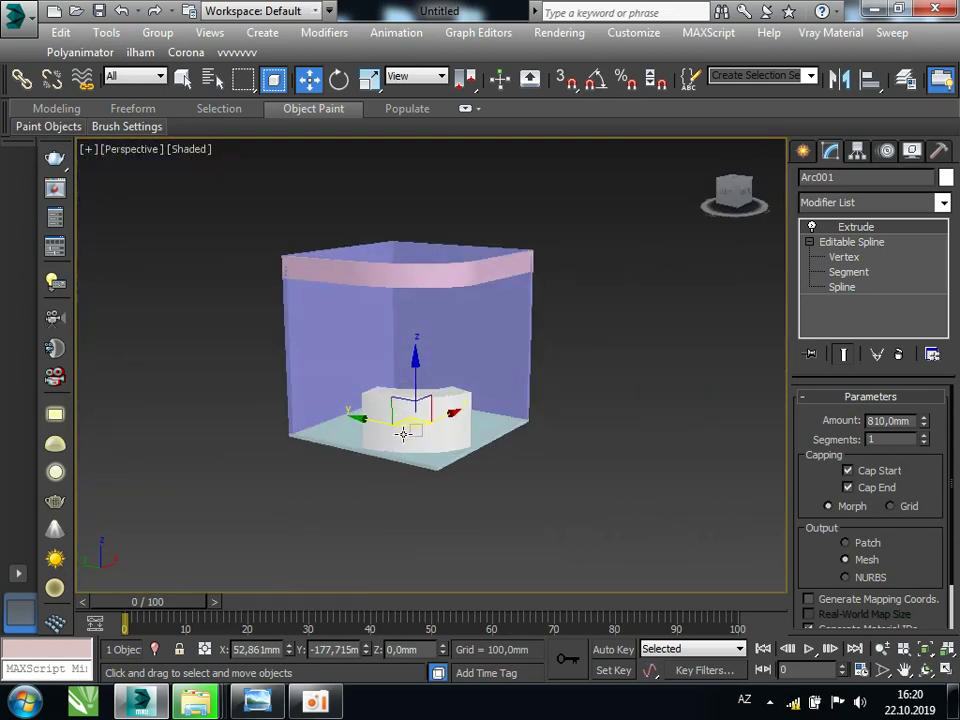
{"action": "scroll", "coordinate": [403, 433], "scroll_direction": "up", "scroll_amount": 3}
{"action": "left_click", "coordinate": [258, 703]}
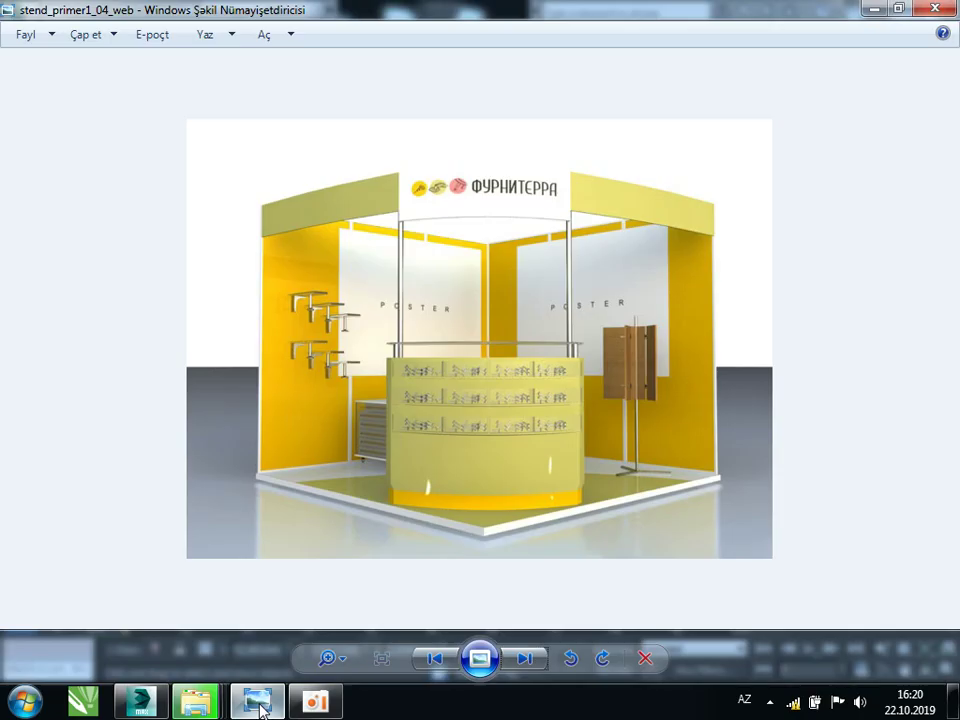
Zoom into the reference render's curved counter, then return to 3ds Max
{"action": "scroll", "coordinate": [405, 516], "scroll_direction": "up", "scroll_amount": 1}
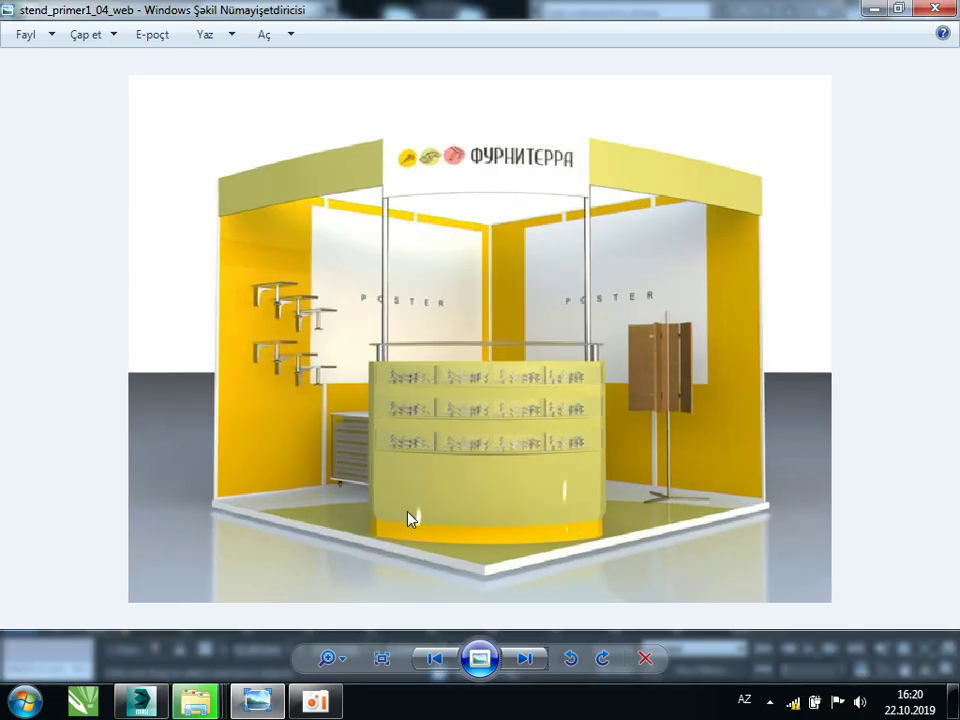
{"action": "scroll", "coordinate": [396, 533], "scroll_direction": "up", "scroll_amount": 1}
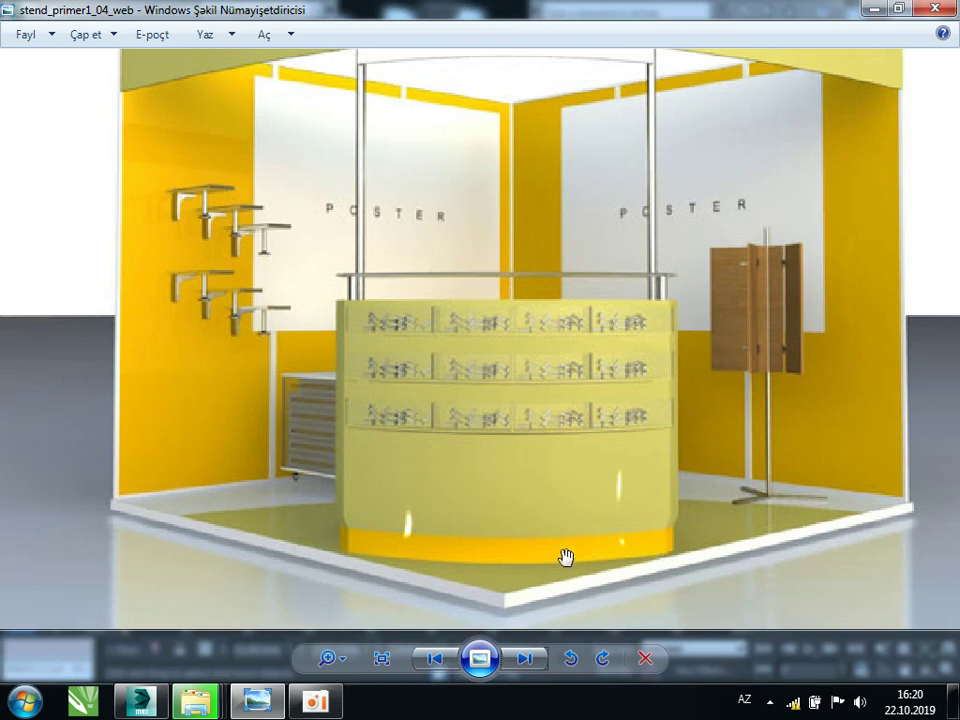
{"action": "left_click", "coordinate": [146, 713]}
{"action": "scroll", "coordinate": [439, 446], "scroll_direction": "up", "scroll_amount": 2}
{"action": "scroll", "coordinate": [439, 422], "scroll_direction": "up", "scroll_amount": 2}
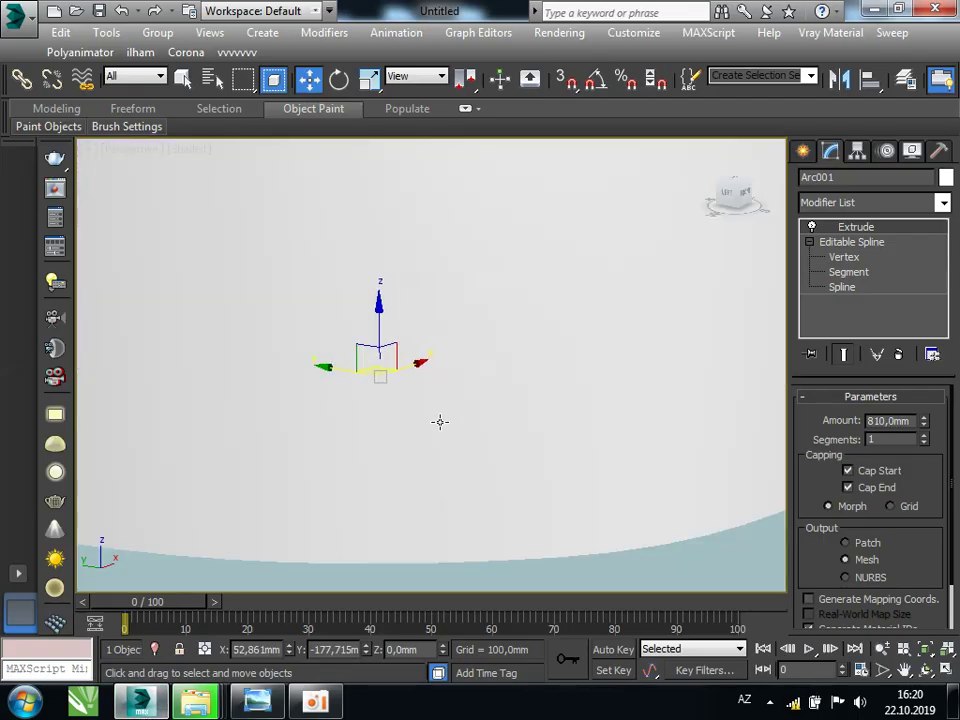
Make the band a 160 mm yellow-green slab and Shift-drag a copy up on top
{"action": "scroll", "coordinate": [439, 422], "scroll_direction": "down", "scroll_amount": 3}
{"action": "left_click_drag", "start_coordinate": [927, 426], "coordinate": [926, 545]}
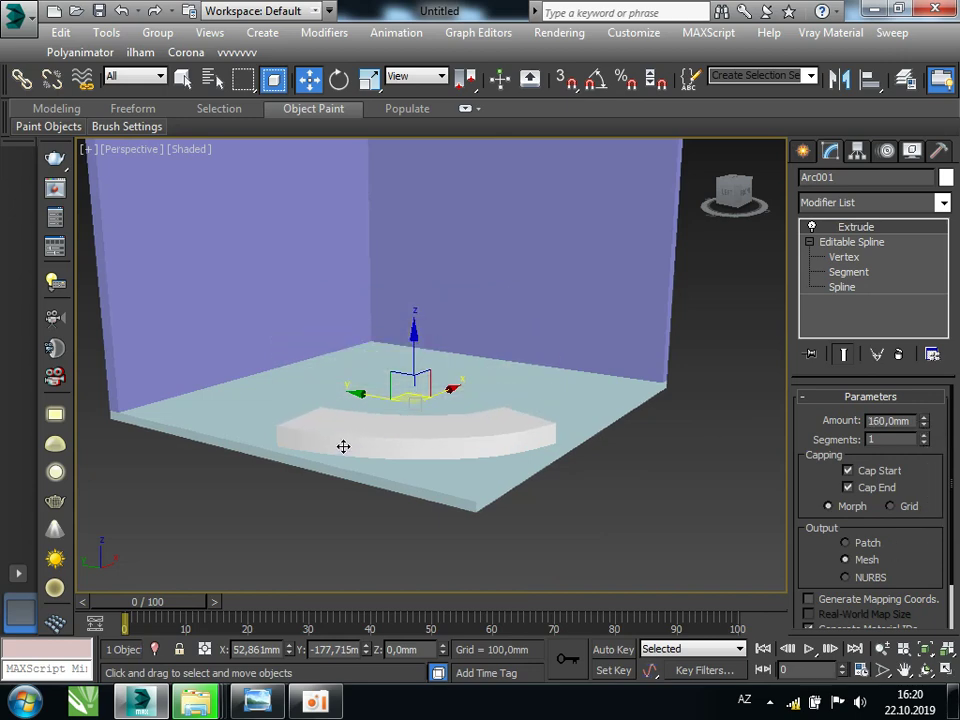
{"action": "scroll", "coordinate": [450, 416], "scroll_direction": "up", "scroll_amount": 2}
{"action": "left_click", "coordinate": [945, 179]}
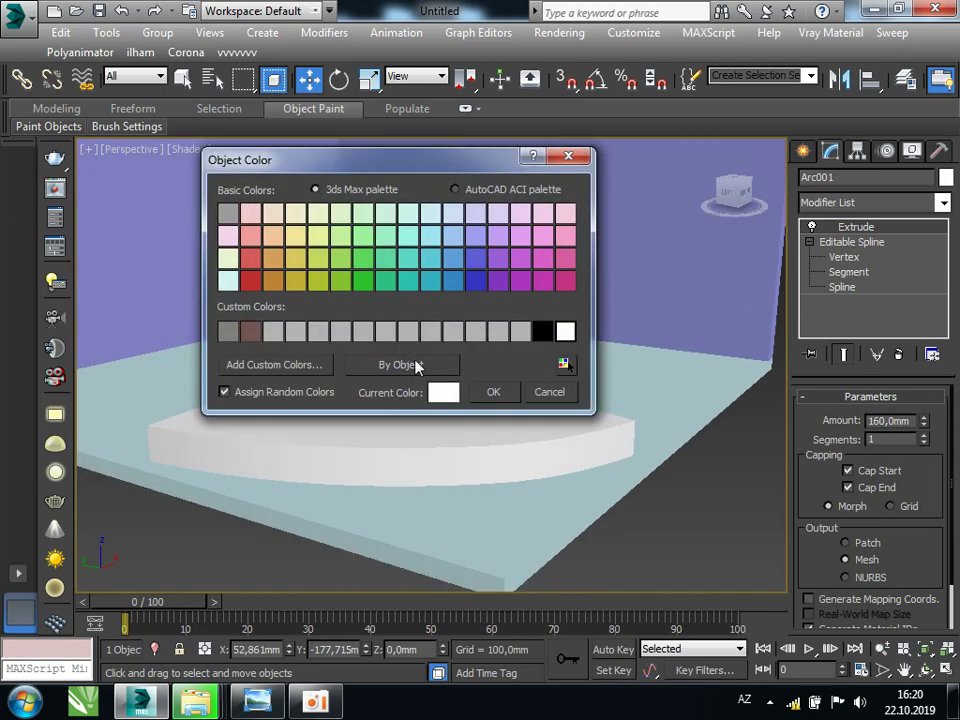
{"action": "left_click", "coordinate": [318, 282]}
{"action": "left_click", "coordinate": [492, 391]}
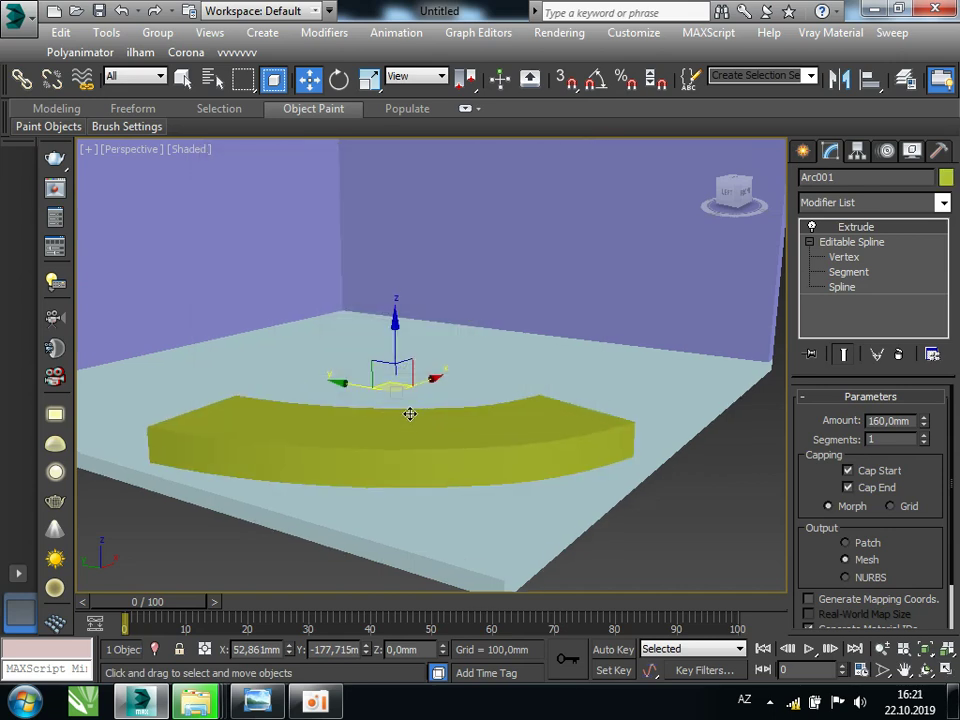
{"action": "left_click_drag", "start_coordinate": [391, 368], "coordinate": [394, 321], "text": "shift"}
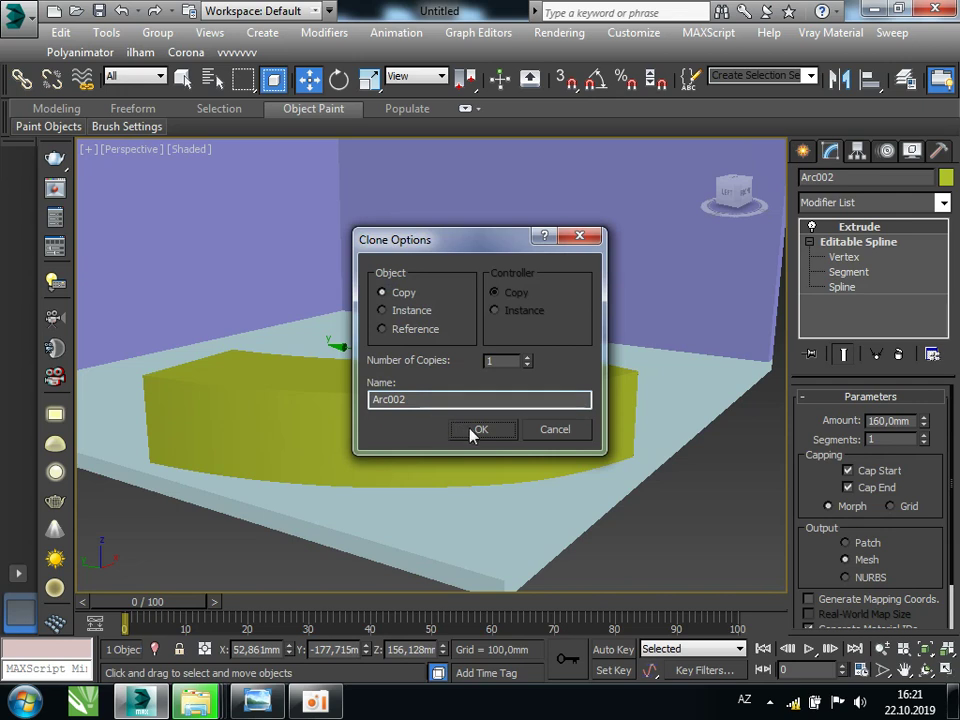
Confirm the copy Arc002, scale it to about 102%, and extrude it 610 mm
{"action": "left_click", "coordinate": [471, 430]}
{"action": "left_click", "coordinate": [368, 82]}
{"action": "left_click_drag", "start_coordinate": [392, 350], "coordinate": [390, 351]}
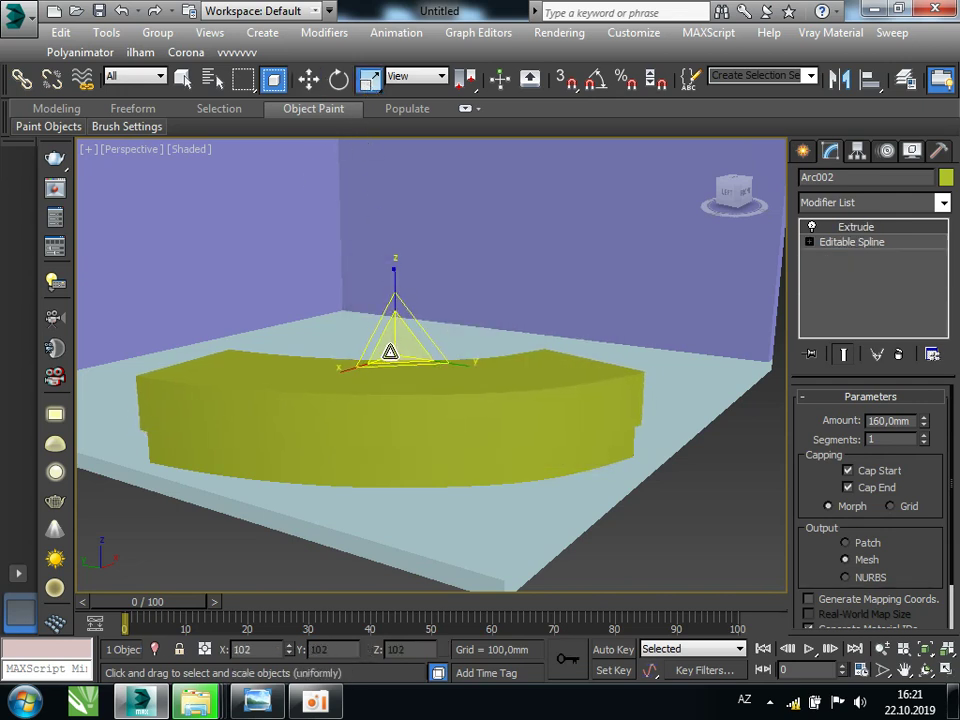
{"action": "left_click", "coordinate": [946, 179]}
{"action": "left_click", "coordinate": [548, 331]}
{"action": "left_click", "coordinate": [494, 393]}
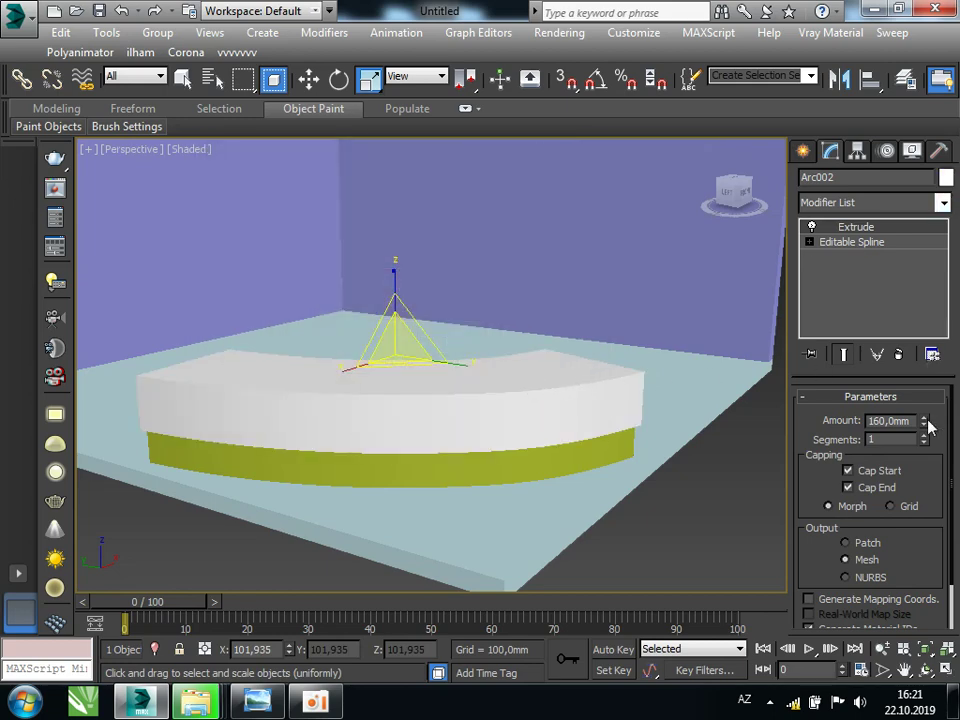
{"action": "left_click_drag", "start_coordinate": [924, 424], "coordinate": [924, 334]}
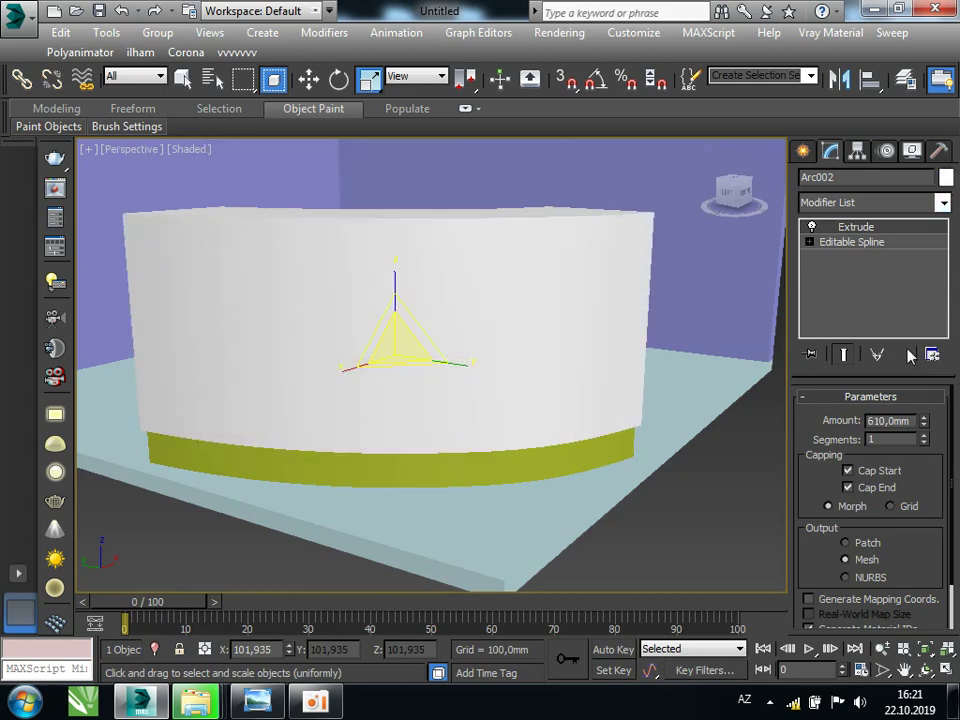
After checking the reference render, make the counter copy light yellow
{"action": "left_click", "coordinate": [262, 703]}
{"action": "left_click", "coordinate": [262, 703]}
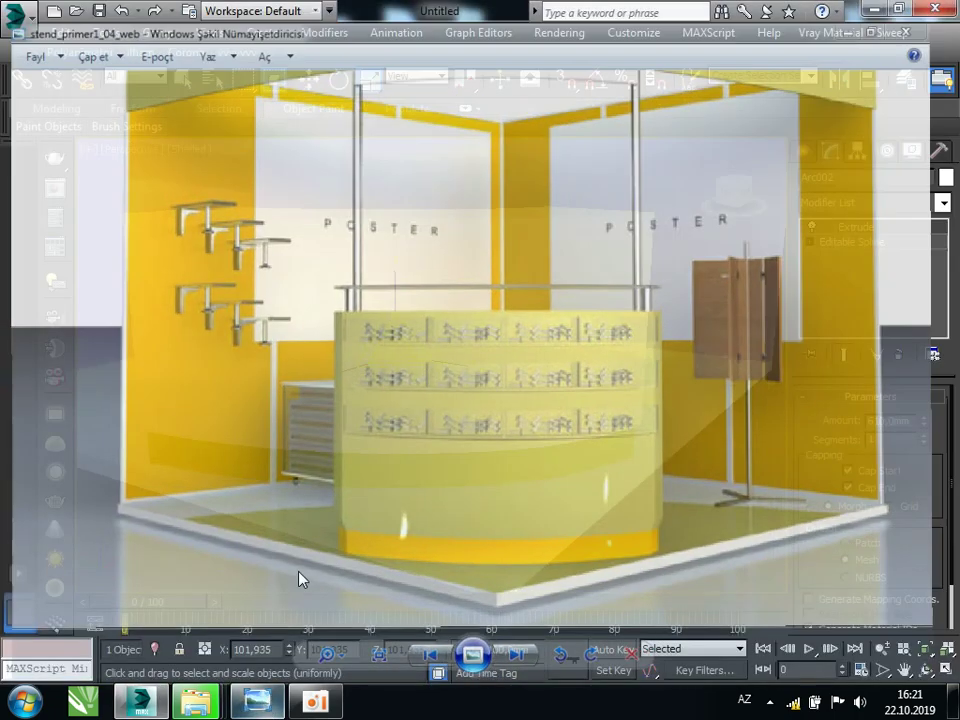
{"action": "left_click", "coordinate": [946, 177]}
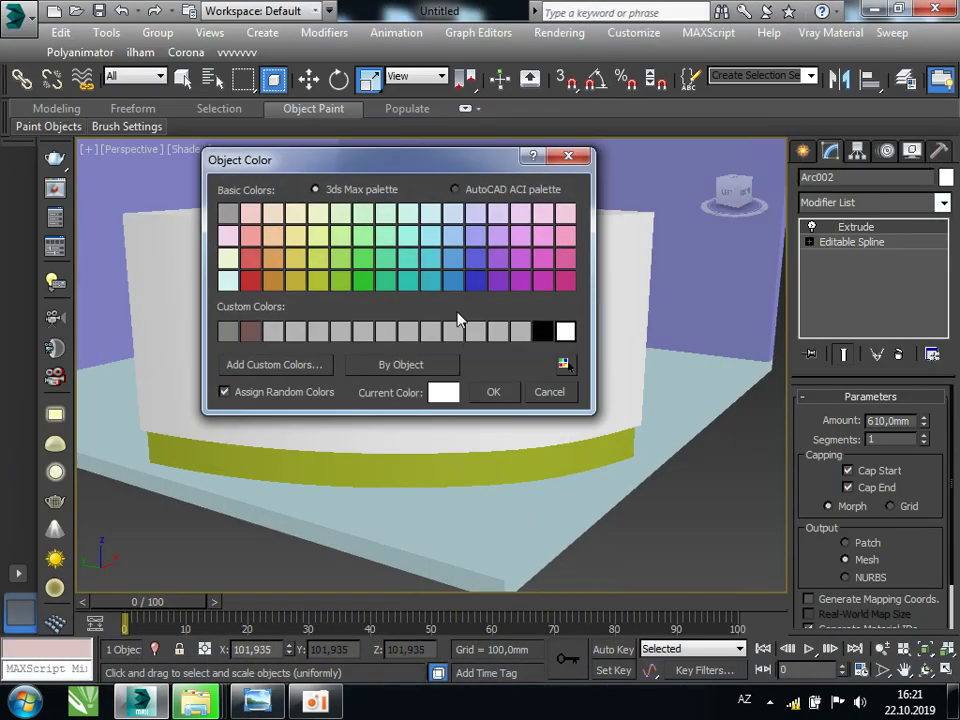
{"action": "left_click", "coordinate": [324, 241]}
{"action": "left_click", "coordinate": [494, 392]}
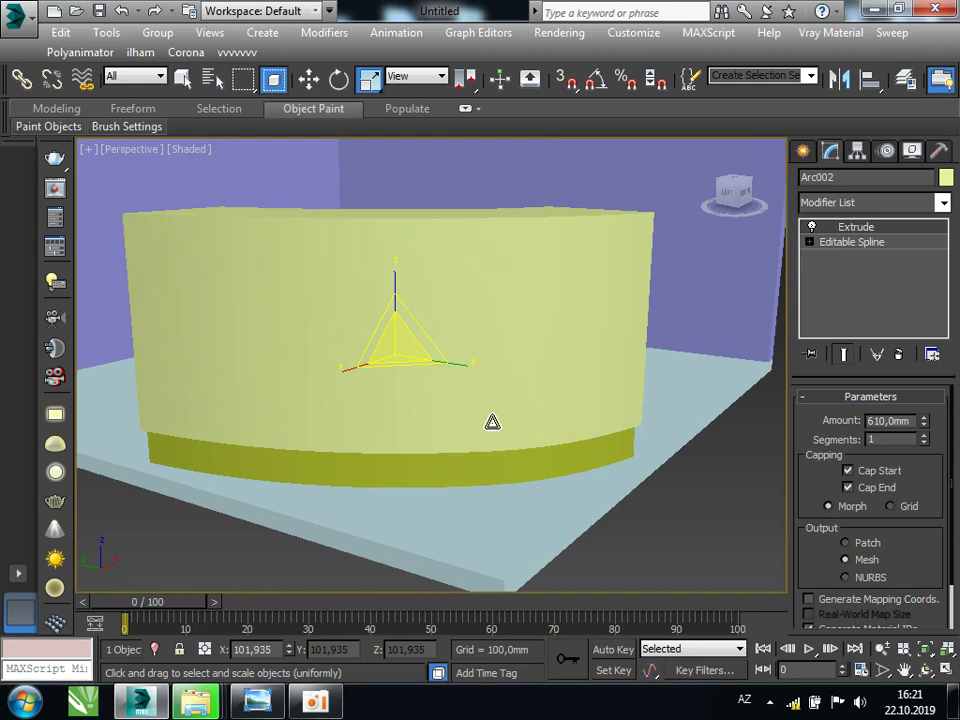
{"action": "scroll", "coordinate": [494, 428], "scroll_direction": "down", "scroll_amount": 5}
{"action": "mouse_move", "coordinate": [494, 430]}
{"action": "middle_mouse_down", "text": "alt"}
{"action": "mouse_move", "coordinate": [379, 430]}
{"action": "mouse_move", "coordinate": [529, 435]}
{"action": "mouse_move", "coordinate": [500, 428]}
{"action": "middle_mouse_up", "text": "alt"}
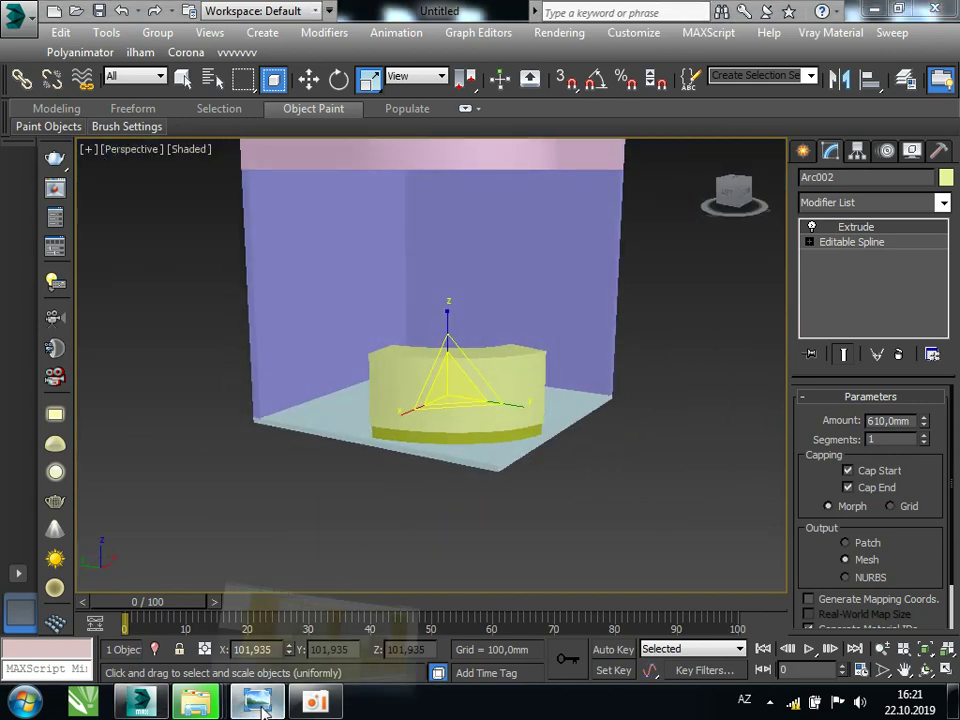
Zoom out on the full stand render in Photo Viewer, then return to an angled 3ds Max view
{"action": "left_click", "coordinate": [257, 700]}
{"action": "scroll", "coordinate": [397, 297], "scroll_direction": "down", "scroll_amount": 2}
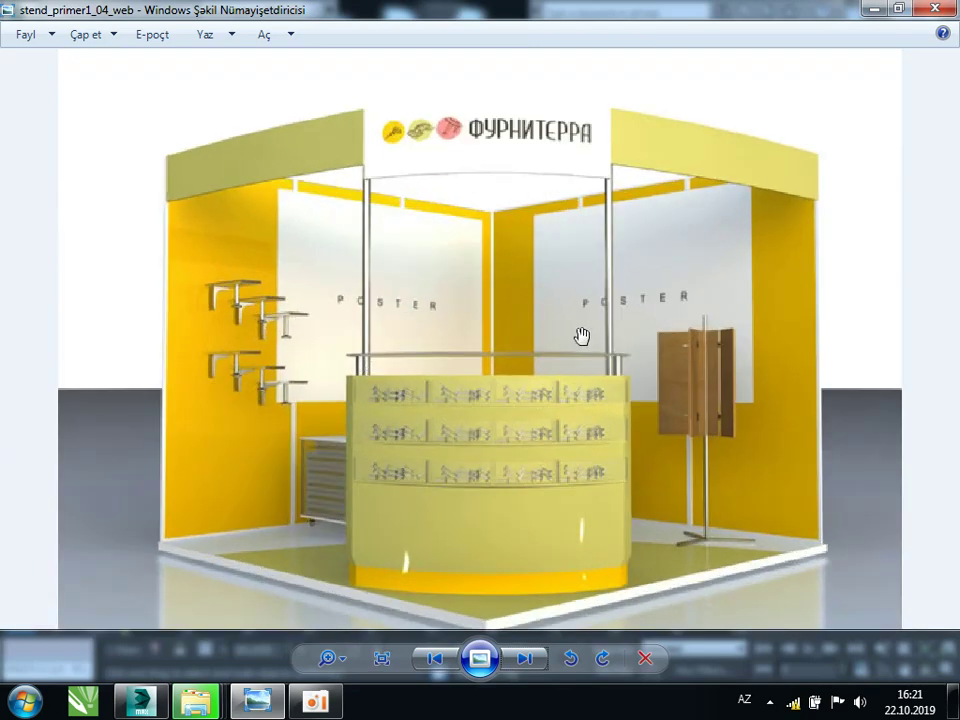
{"action": "left_click", "coordinate": [157, 710]}
{"action": "middle_click_drag", "start_coordinate": [246, 581], "coordinate": [276, 456], "text": "alt"}
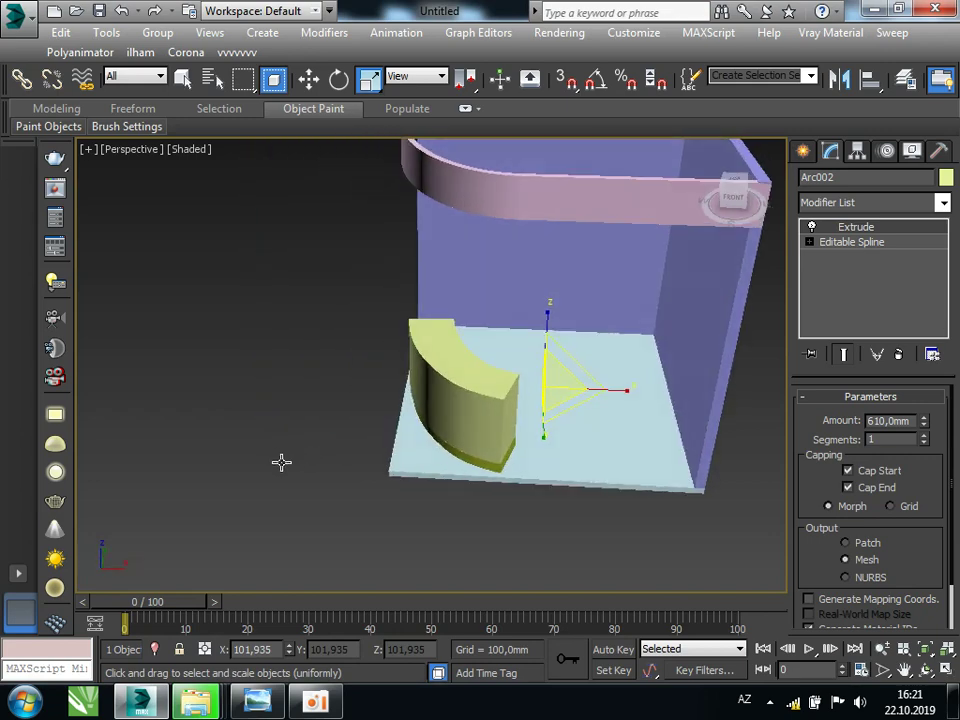
Create a cylinder pole, radius about 30.5 mm and height 1477.8 mm, beneath the header
{"action": "mouse_move", "coordinate": [388, 325]}
{"action": "middle_mouse_down", "text": "alt"}
{"action": "mouse_move", "coordinate": [414, 279]}
{"action": "mouse_move", "coordinate": [418, 229]}
{"action": "mouse_move", "coordinate": [403, 225]}
{"action": "middle_mouse_up", "text": "alt"}
{"action": "scroll", "coordinate": [405, 251], "scroll_direction": "up", "scroll_amount": 5}
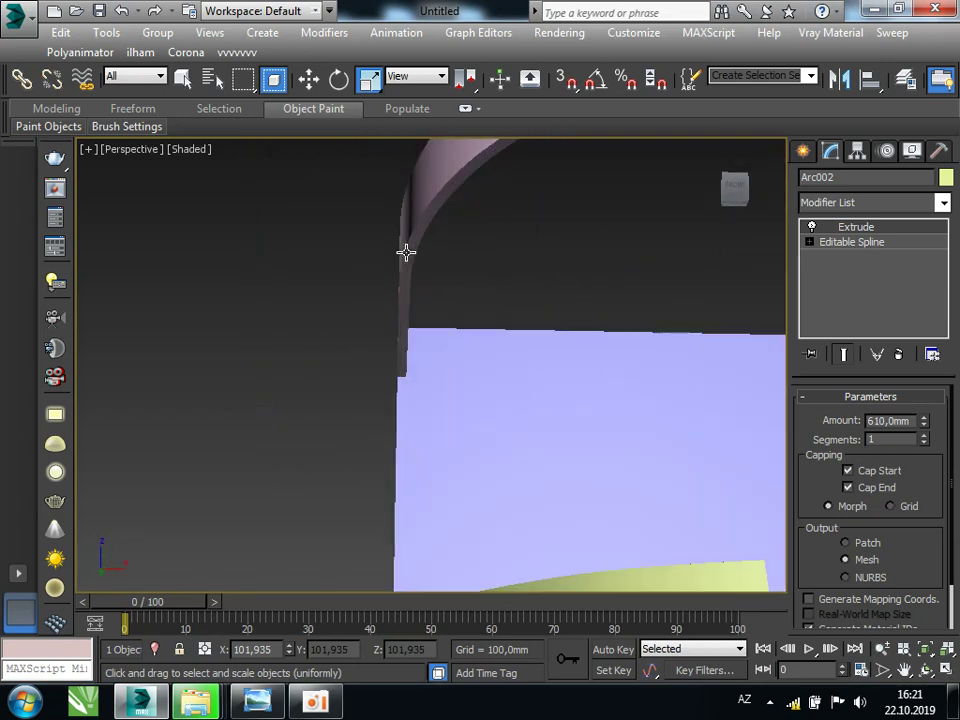
{"action": "left_click", "coordinate": [808, 155]}
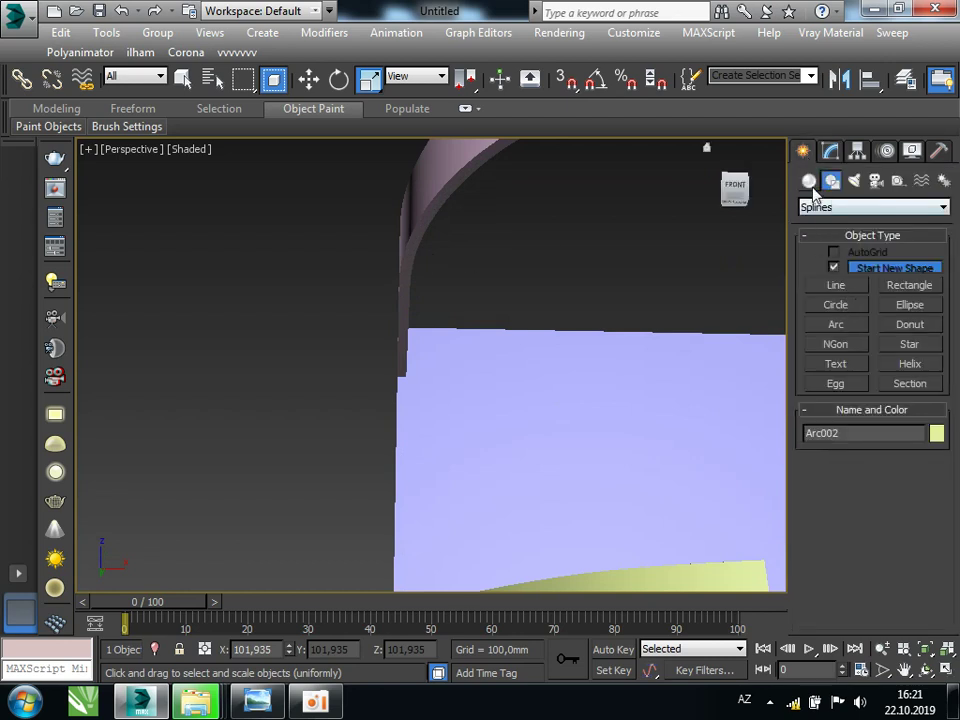
{"action": "left_click", "coordinate": [809, 181]}
{"action": "left_click", "coordinate": [838, 310]}
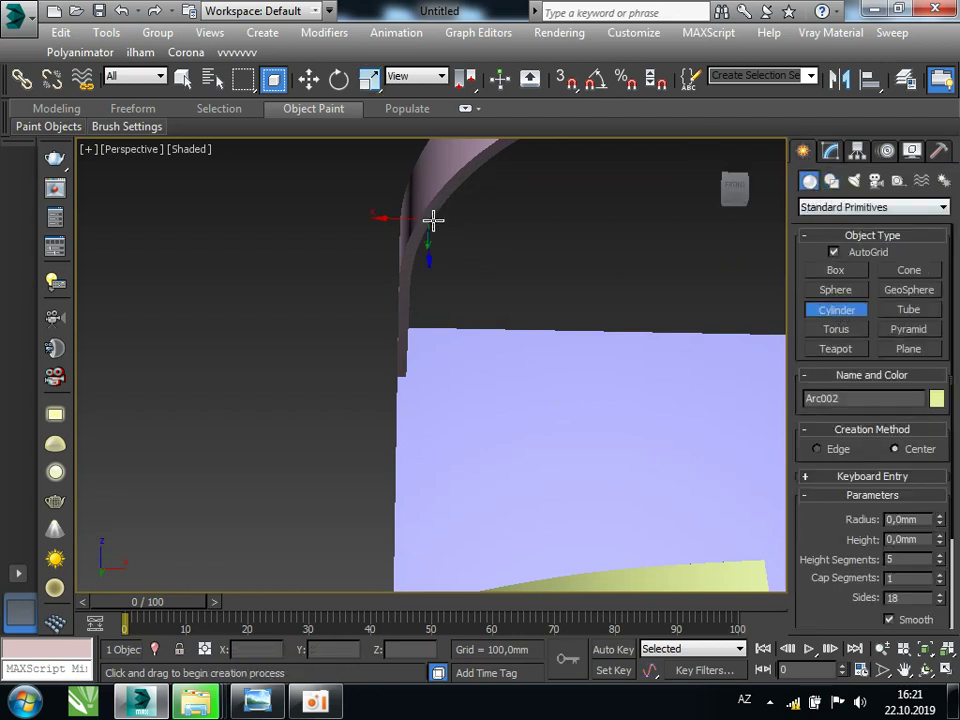
{"action": "middle_click_drag", "start_coordinate": [407, 246], "coordinate": [411, 257]}
{"action": "left_click", "coordinate": [412, 259]}
{"action": "left_click_drag", "start_coordinate": [412, 259], "coordinate": [414, 267]}
{"action": "scroll", "coordinate": [415, 400], "scroll_direction": "down", "scroll_amount": 3}
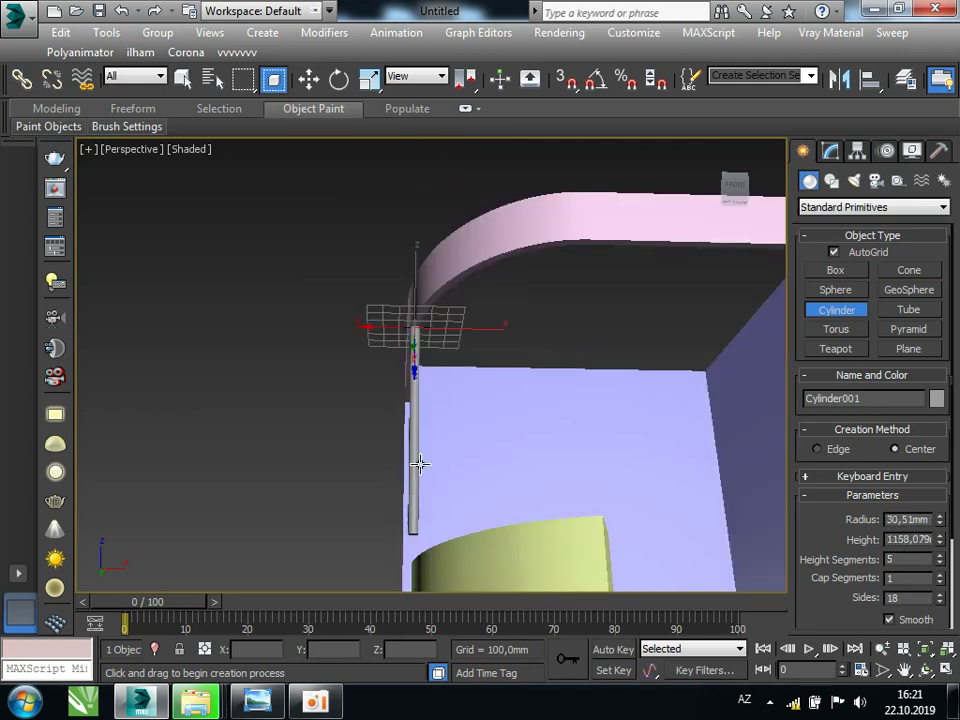
{"action": "mouse_move", "coordinate": [355, 390]}
{"action": "middle_mouse_down", "text": "alt"}
{"action": "mouse_move", "coordinate": [428, 480]}
{"action": "mouse_move", "coordinate": [386, 375]}
{"action": "middle_mouse_up", "text": "alt"}
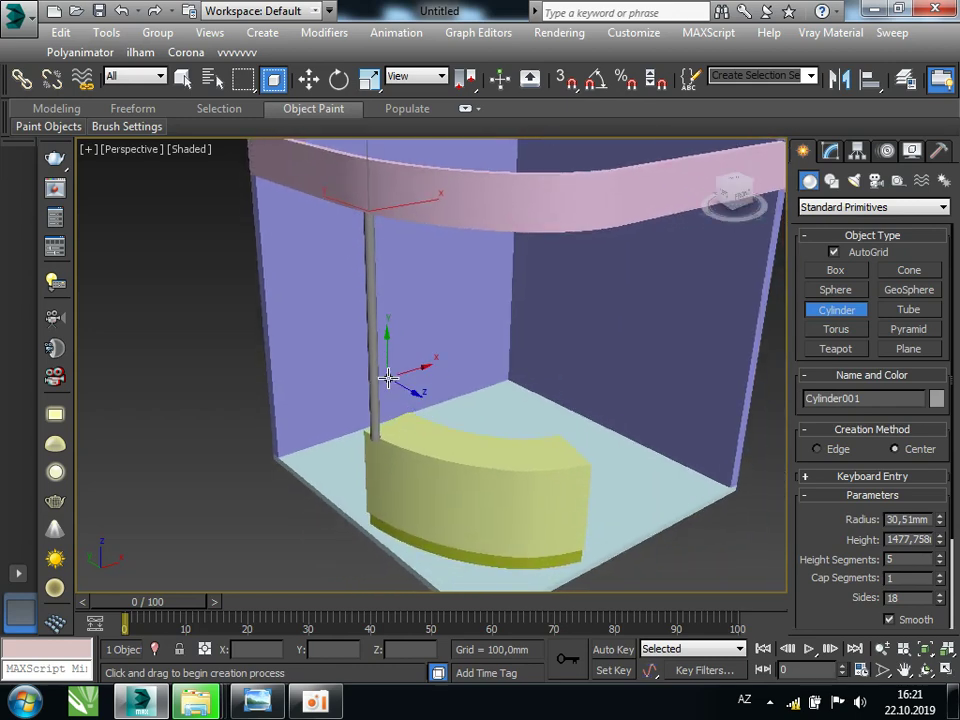
{"action": "scroll", "coordinate": [386, 396], "scroll_direction": "down", "scroll_amount": 2}
{"action": "scroll", "coordinate": [330, 360], "scroll_direction": "down", "scroll_amount": 1}
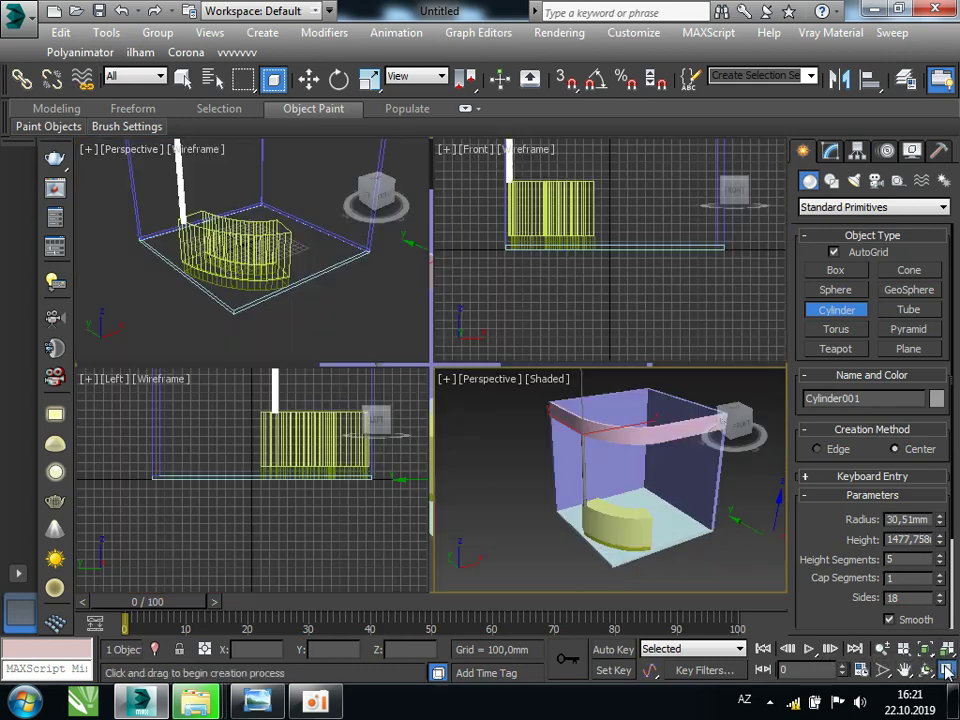
Switch the top-left viewport to Top view, zoom in, and maximize it
{"action": "key", "text": "alt+w"}
{"action": "middle_click", "coordinate": [273, 203]}
{"action": "key", "text": "t"}
{"action": "scroll", "coordinate": [300, 225], "scroll_direction": "up", "scroll_amount": 4}
{"action": "scroll", "coordinate": [300, 295], "scroll_direction": "up", "scroll_amount": 2}
{"action": "scroll", "coordinate": [315, 242], "scroll_direction": "up", "scroll_amount": 2}
{"action": "scroll", "coordinate": [261, 203], "scroll_direction": "up", "scroll_amount": 2}
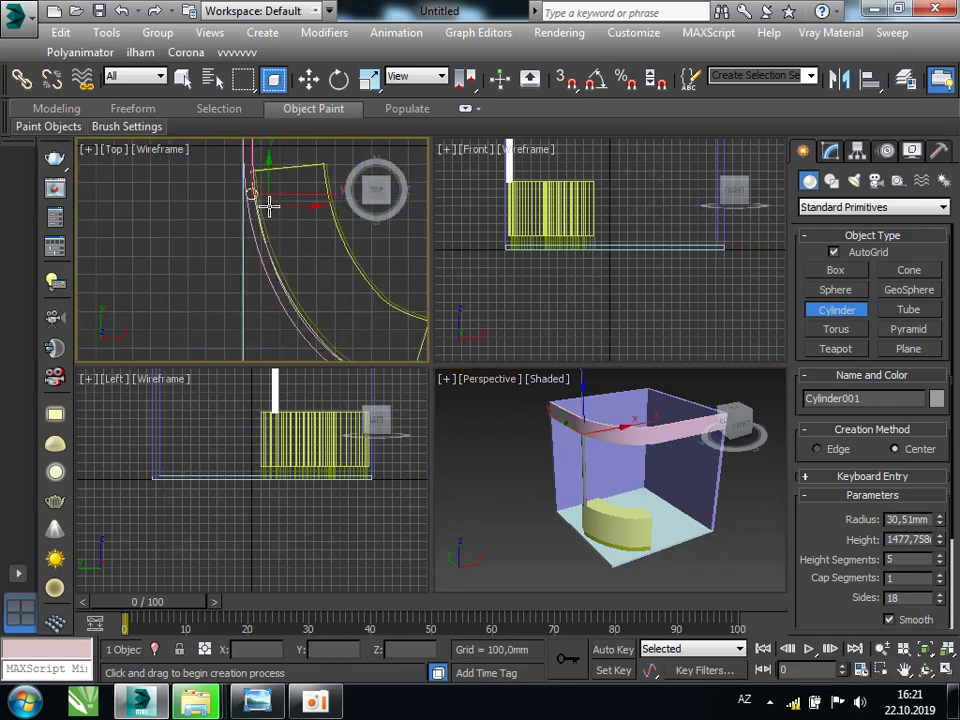
{"action": "key", "text": "alt+w"}
{"action": "scroll", "coordinate": [407, 300], "scroll_direction": "up", "scroll_amount": 2}
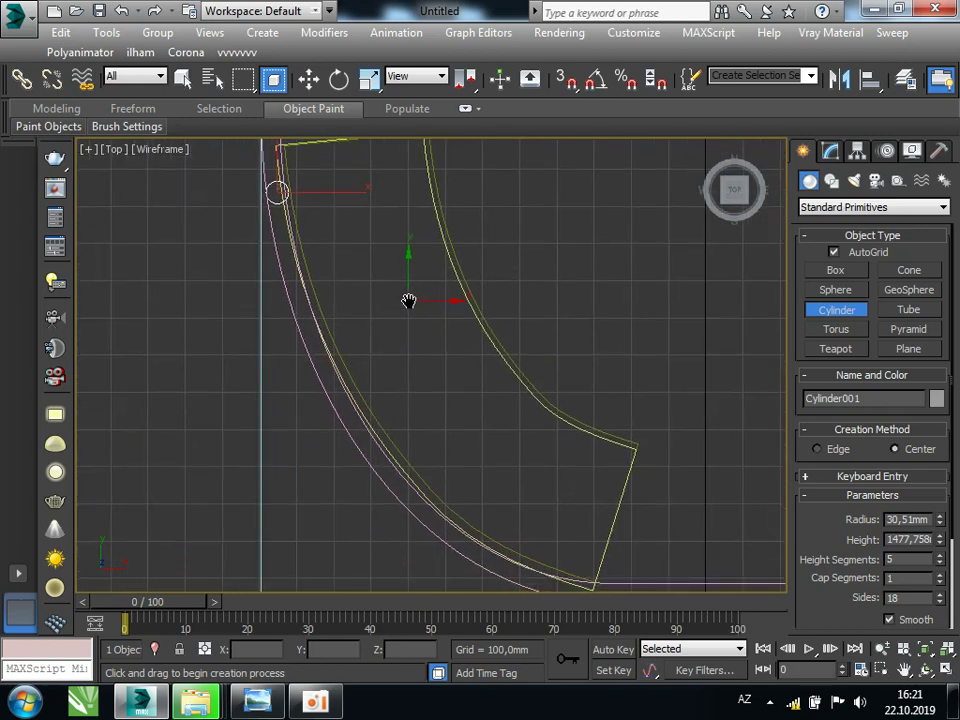
{"action": "scroll", "coordinate": [315, 197], "scroll_direction": "down", "scroll_amount": 2}
Select only the two curved splines and nudge them left and down to align with the counter
{"action": "left_click", "coordinate": [308, 80]}
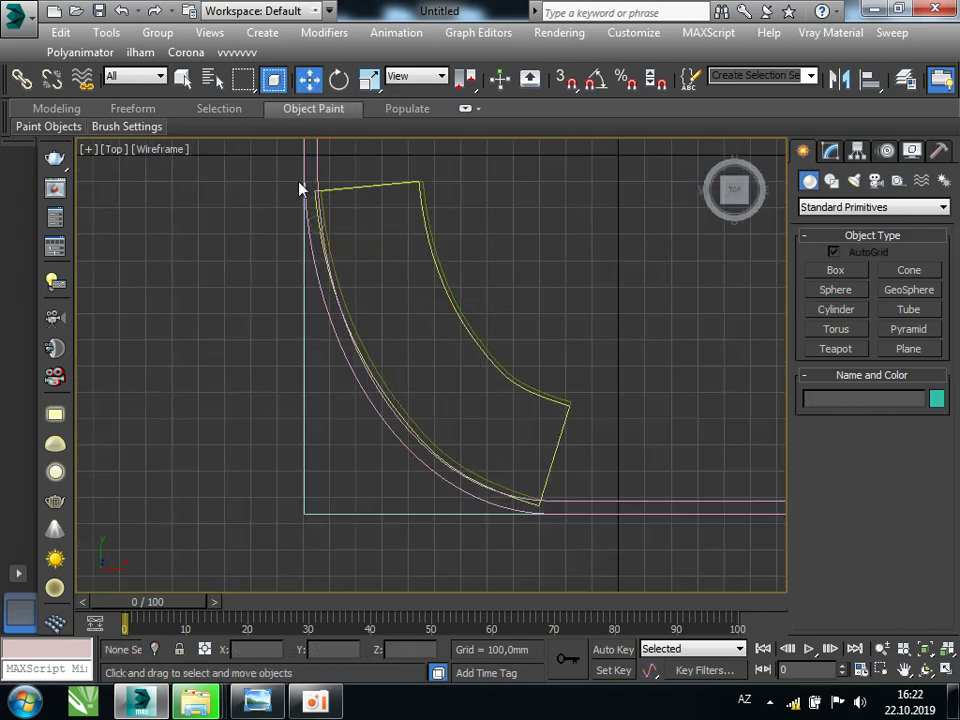
{"action": "mouse_move", "coordinate": [283, 173]}
{"action": "left_mouse_down"}
{"action": "mouse_move", "coordinate": [609, 538]}
{"action": "mouse_move", "coordinate": [588, 530]}
{"action": "left_mouse_up"}
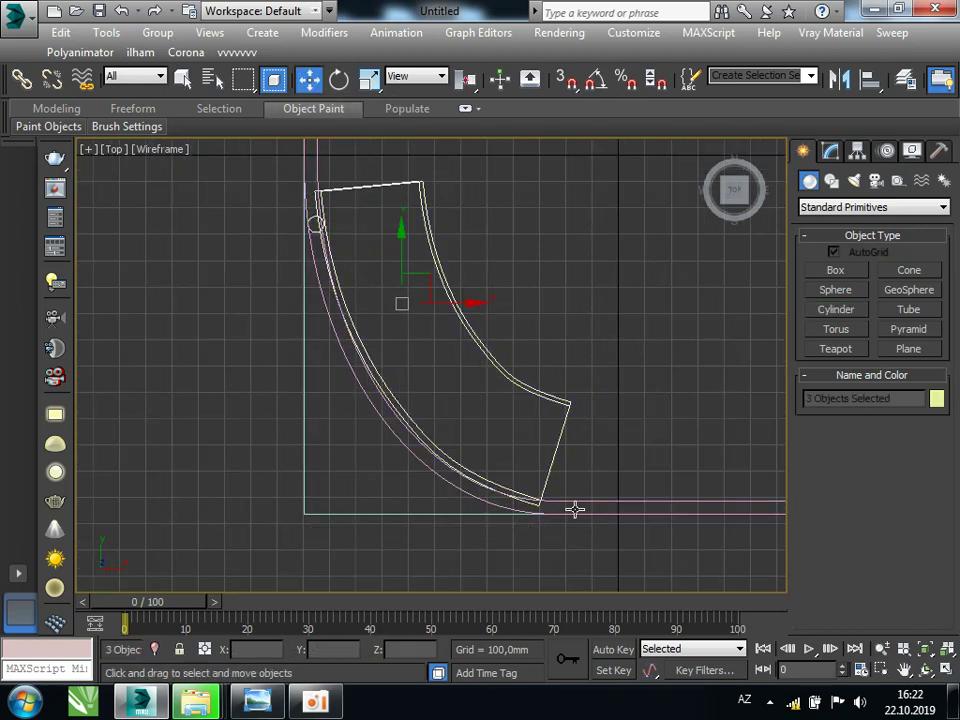
{"action": "scroll", "coordinate": [318, 237], "scroll_direction": "up", "scroll_amount": 3}
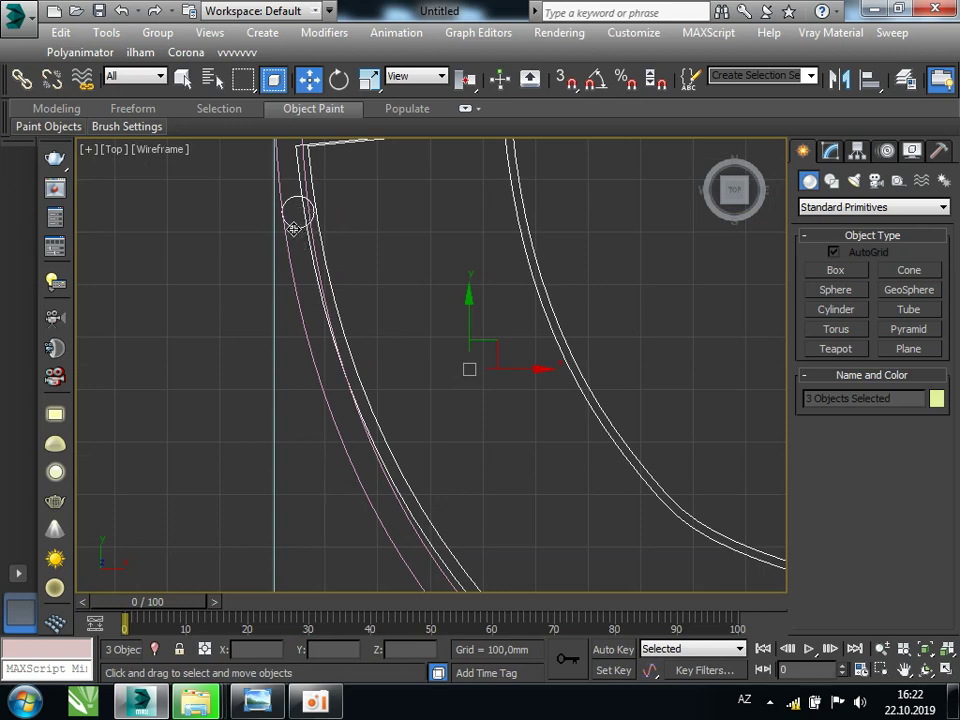
{"action": "left_click", "coordinate": [295, 229]}
{"action": "scroll", "coordinate": [330, 236], "scroll_direction": "down", "scroll_amount": 3}
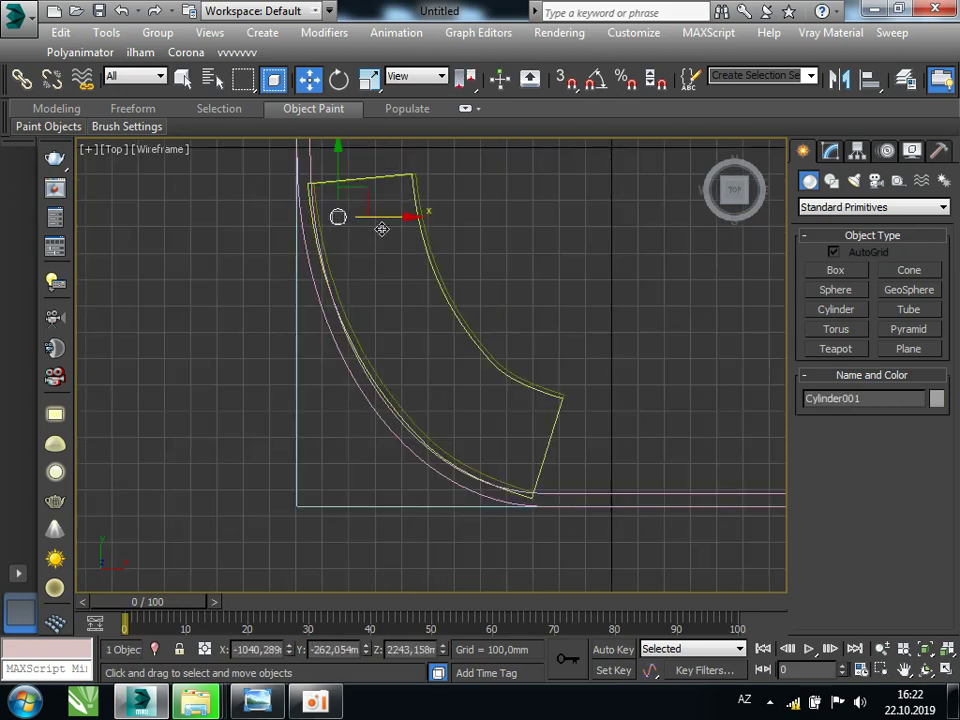
{"action": "left_click_drag", "start_coordinate": [240, 160], "coordinate": [606, 506]}
{"action": "scroll", "coordinate": [369, 347], "scroll_direction": "up", "scroll_amount": 2}
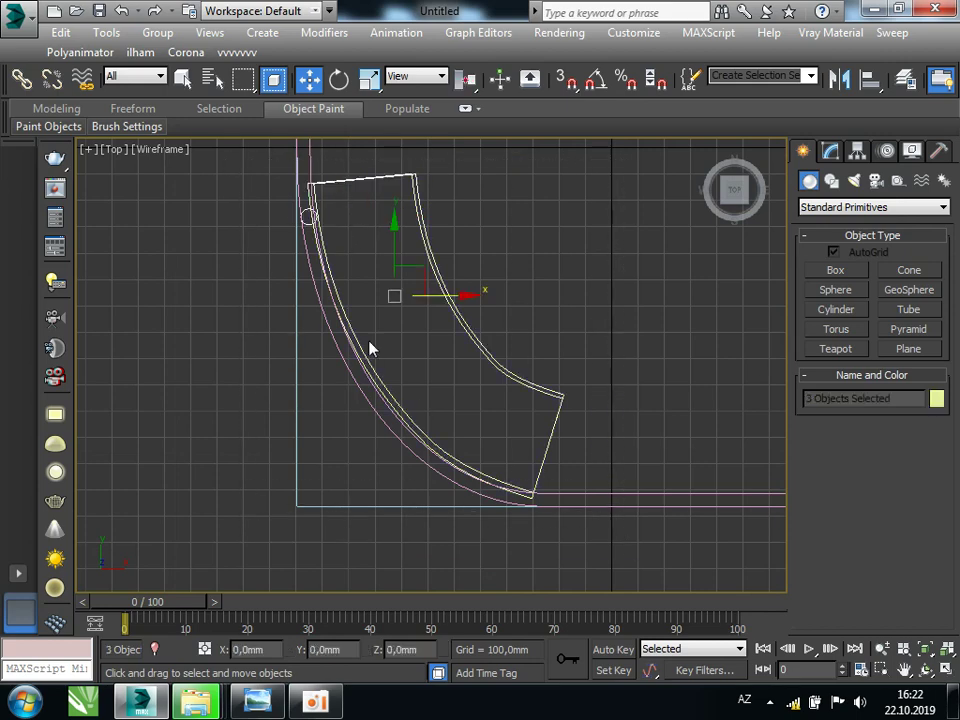
{"action": "scroll", "coordinate": [320, 229], "scroll_direction": "up", "scroll_amount": 2}
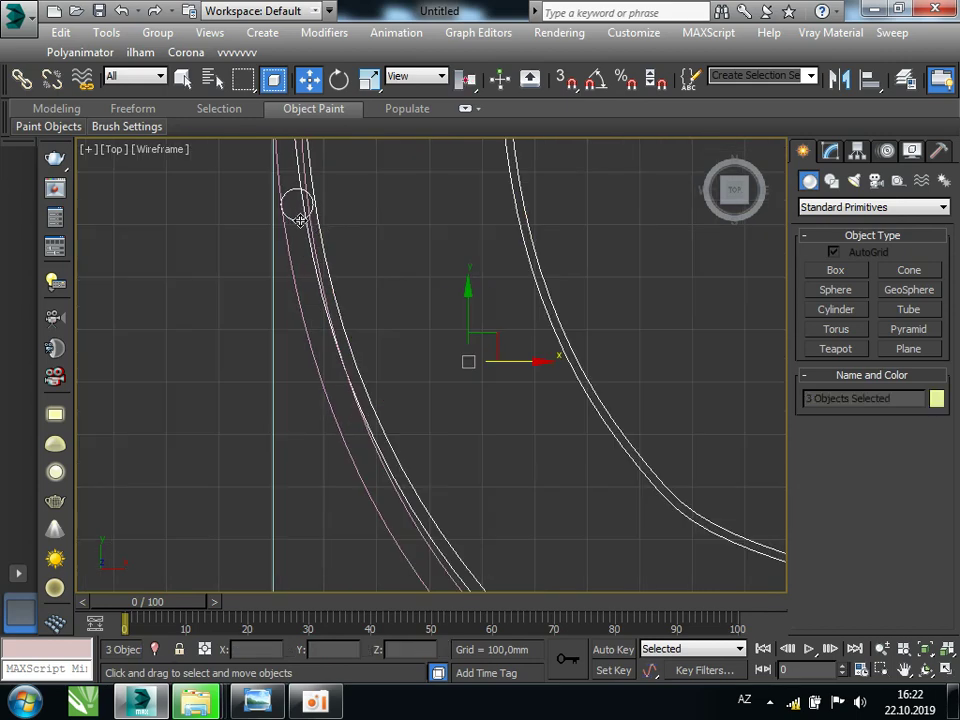
{"action": "left_click", "coordinate": [297, 218], "text": "alt"}
{"action": "scroll", "coordinate": [416, 318], "scroll_direction": "down", "scroll_amount": 3}
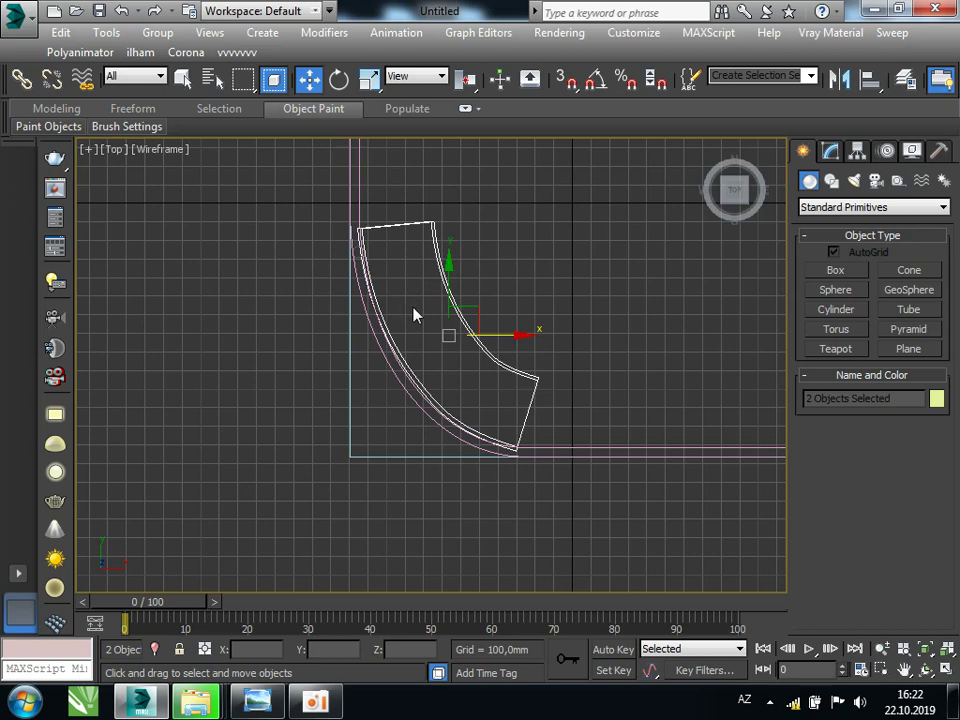
{"action": "scroll", "coordinate": [444, 328], "scroll_direction": "up", "scroll_amount": 1}
{"action": "left_click_drag", "start_coordinate": [481, 309], "coordinate": [473, 316]}
Select the Cylinder001 pole and restore the four-viewport layout
{"action": "middle_click_drag", "start_coordinate": [431, 407], "coordinate": [529, 289], "text": "alt"}
{"action": "scroll", "coordinate": [285, 300], "scroll_direction": "down", "scroll_amount": 3}
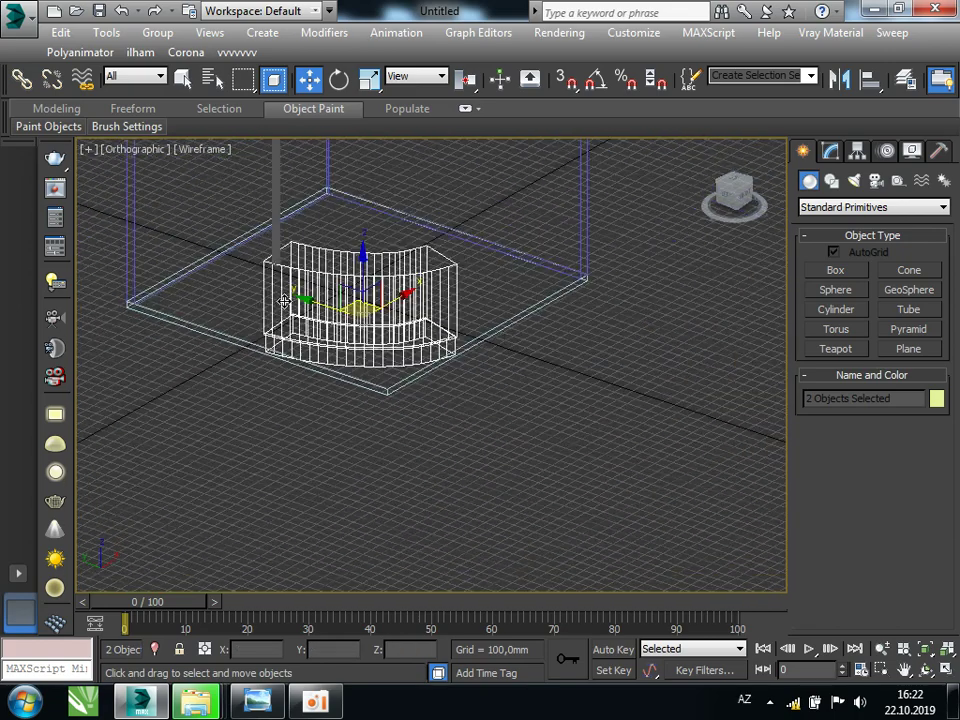
{"action": "left_click", "coordinate": [280, 229]}
{"action": "left_click", "coordinate": [946, 671]}
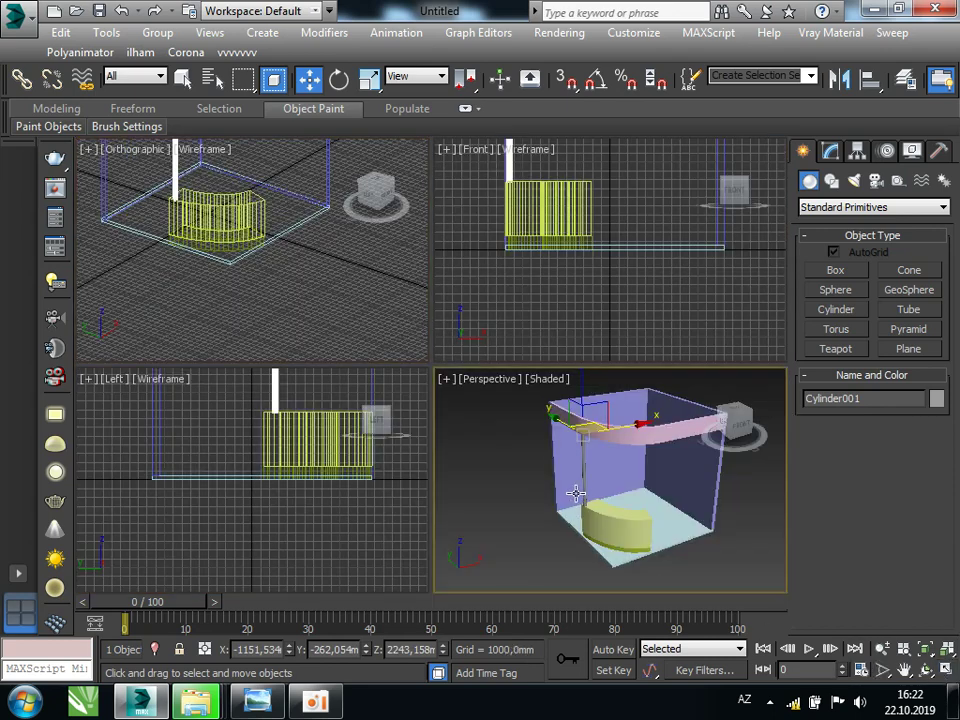
{"action": "scroll", "coordinate": [576, 493], "scroll_direction": "up", "scroll_amount": 5}
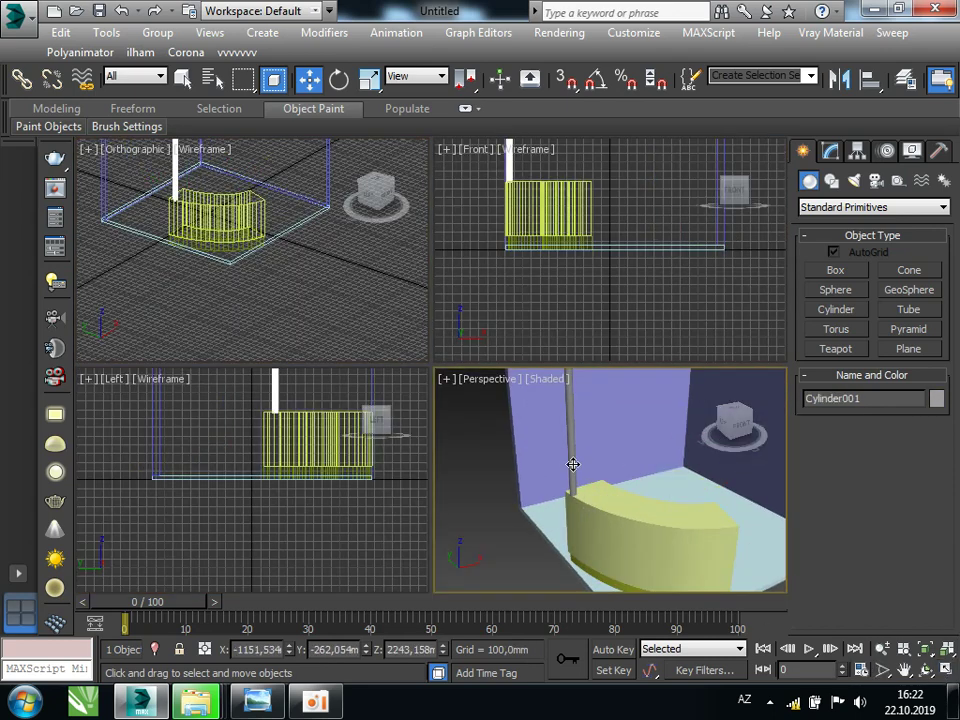
Reduce the pole's radius to 22,273 mm and frame the counter in the Top view
{"action": "left_click", "coordinate": [831, 153]}
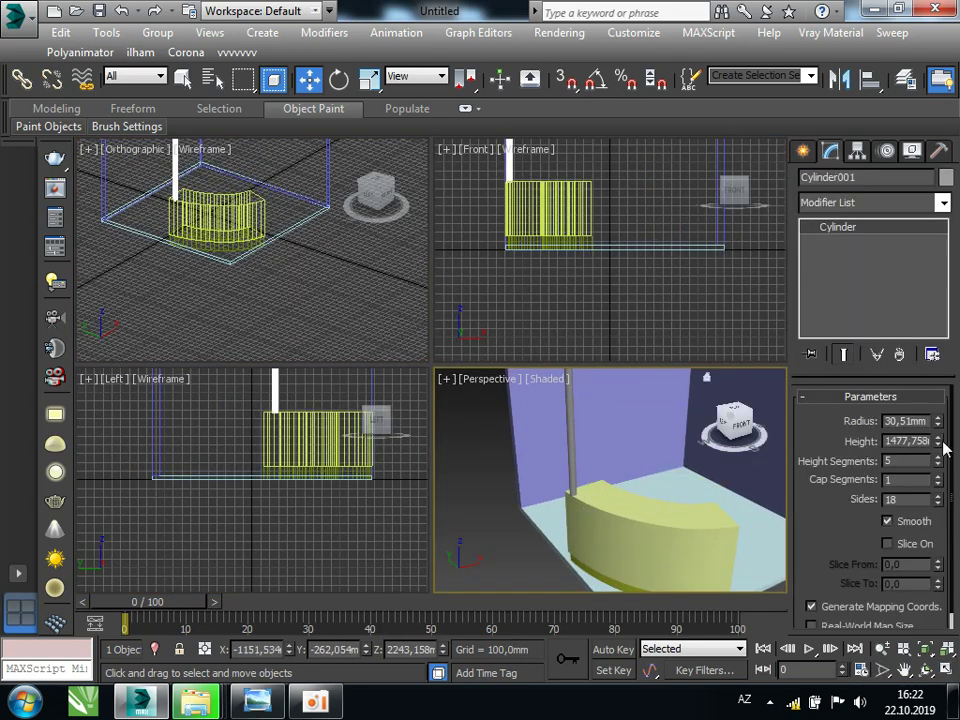
{"action": "left_click_drag", "start_coordinate": [940, 424], "coordinate": [940, 437]}
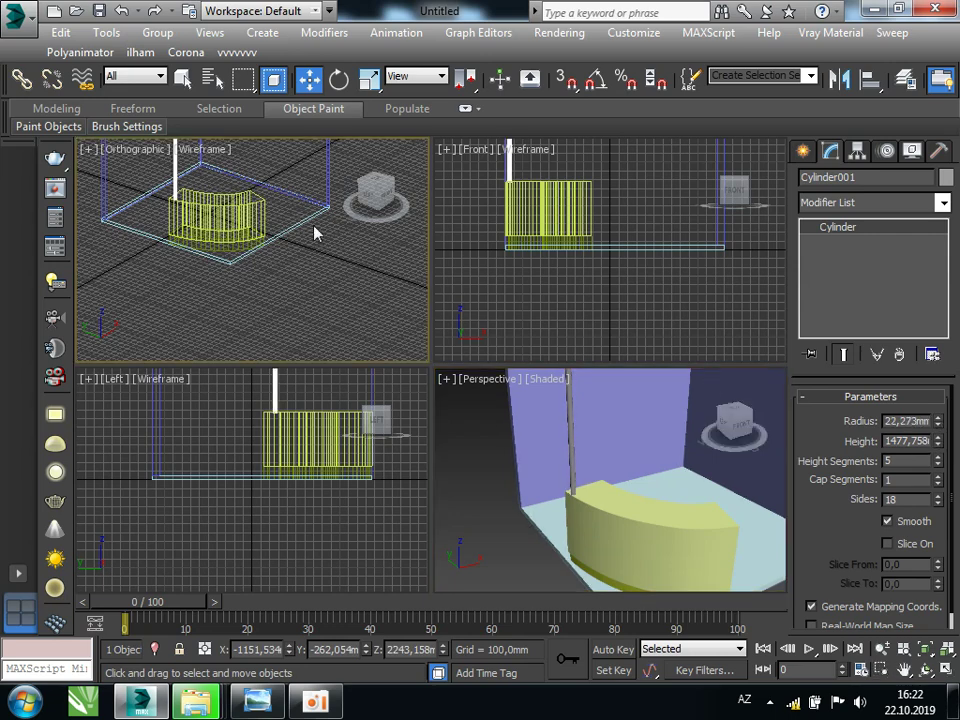
{"action": "key", "text": "t"}
{"action": "key", "text": "z"}
{"action": "middle_click_drag", "start_coordinate": [252, 263], "coordinate": [265, 244]}
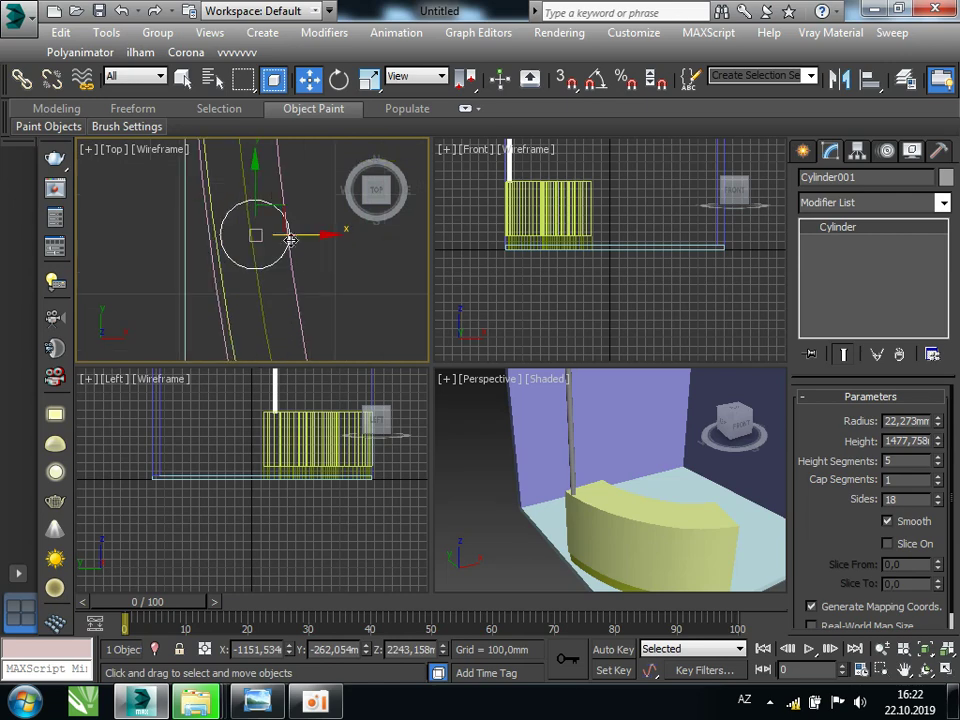
{"action": "scroll", "coordinate": [281, 220], "scroll_direction": "down", "scroll_amount": 3}
{"action": "middle_click_drag", "start_coordinate": [281, 220], "coordinate": [243, 205]}
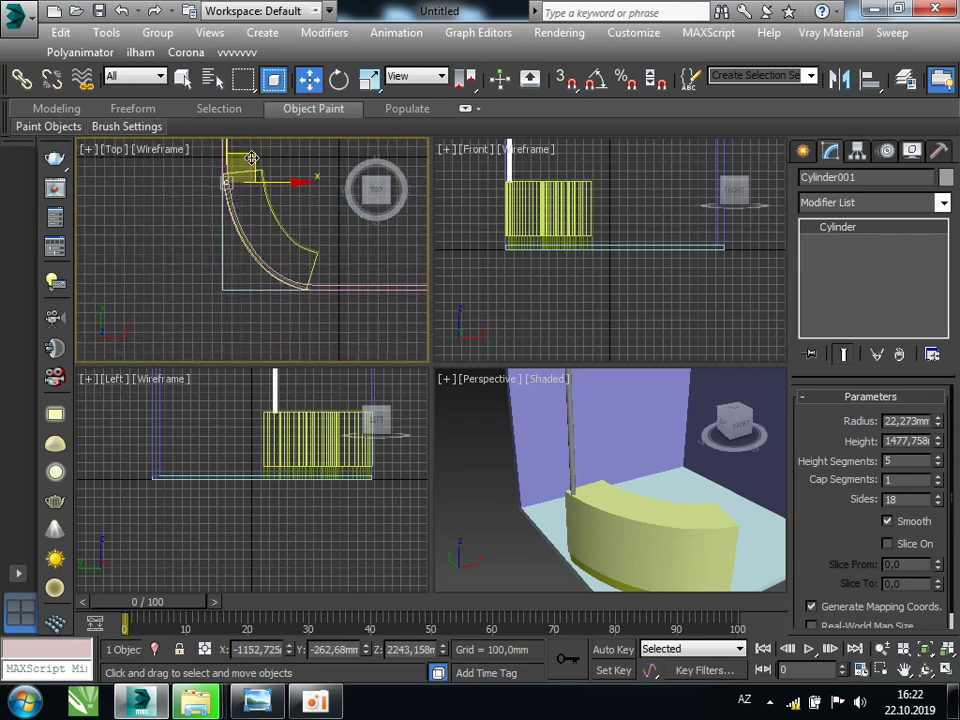
Clone the pole as Cylinder002 and place it at the counter's far corner
{"action": "left_click_drag", "start_coordinate": [248, 163], "coordinate": [322, 263], "text": "shift"}
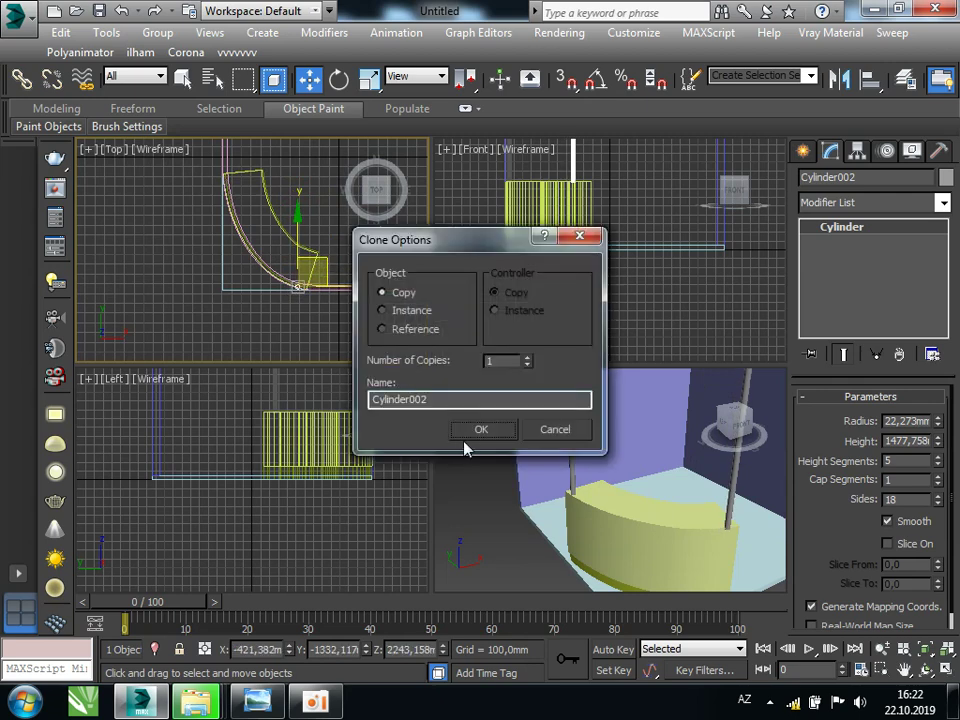
{"action": "key", "text": "Return"}
{"action": "scroll", "coordinate": [300, 290], "scroll_direction": "up", "scroll_amount": 3}
{"action": "scroll", "coordinate": [295, 285], "scroll_direction": "up", "scroll_amount": 3}
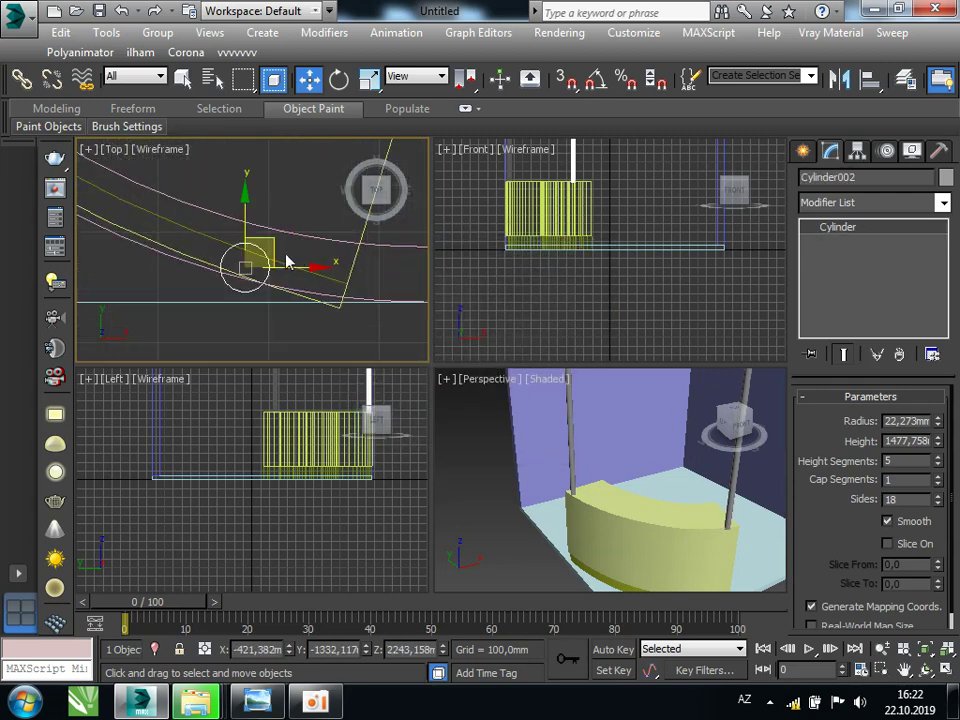
{"action": "left_click_drag", "start_coordinate": [276, 249], "coordinate": [306, 242]}
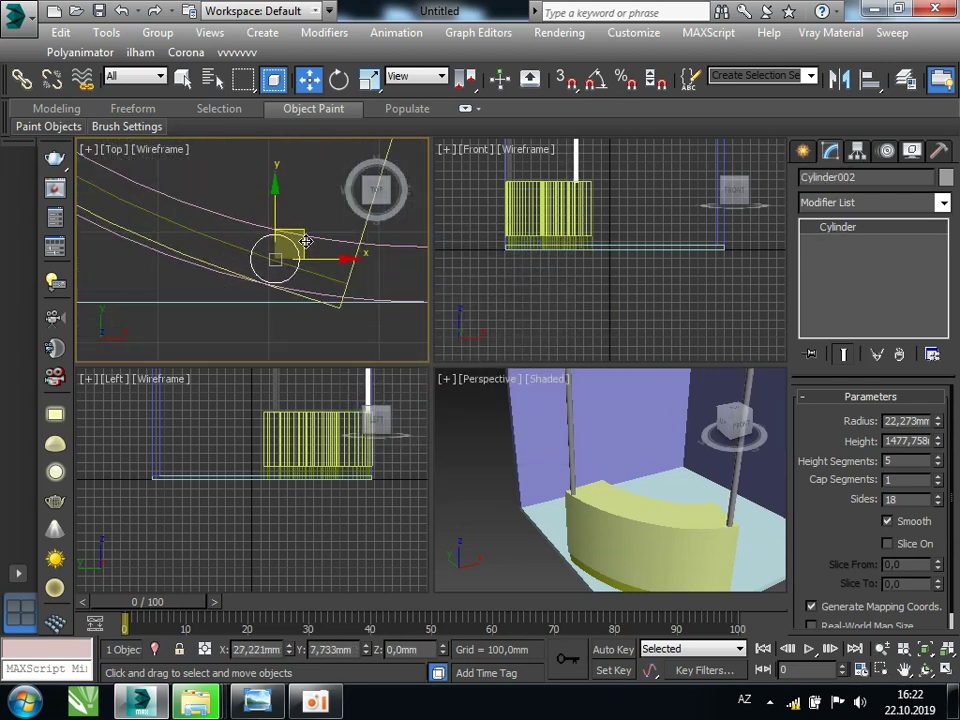
{"action": "middle_click", "coordinate": [478, 474]}
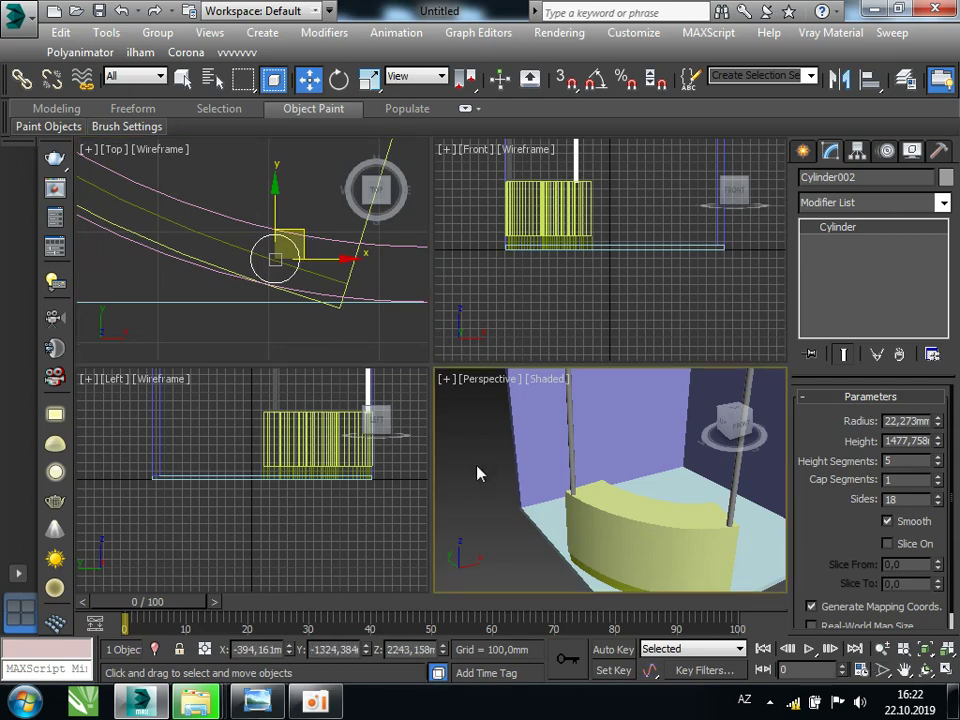
{"action": "left_click", "coordinate": [258, 700]}
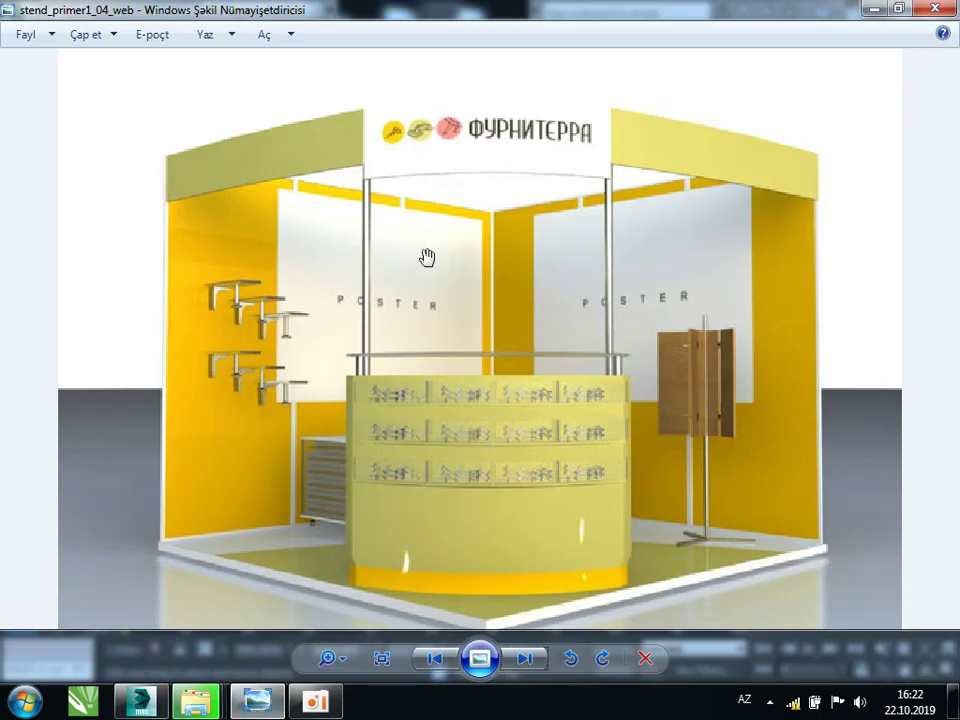
{"action": "left_click", "coordinate": [245, 704]}
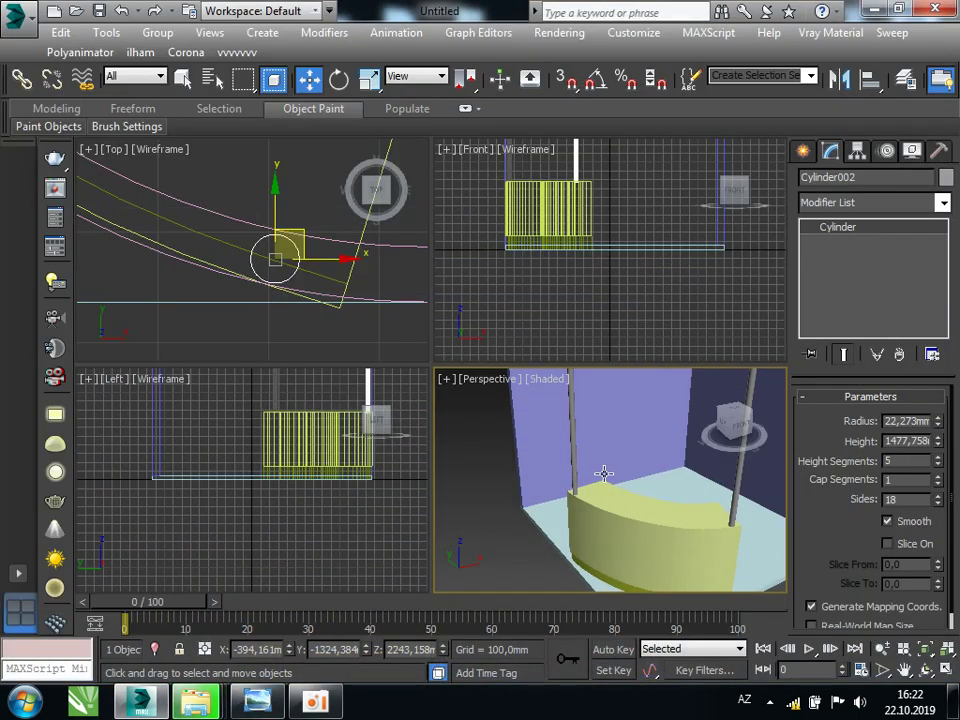
Maximize the perspective view and orbit to a frontal view of the stand
{"action": "key", "text": "alt+ctrl+z"}
{"action": "left_click", "coordinate": [945, 670]}
{"action": "mouse_move", "coordinate": [499, 553]}
{"action": "middle_mouse_down", "text": "alt"}
{"action": "mouse_move", "coordinate": [457, 422]}
{"action": "mouse_move", "coordinate": [411, 446]}
{"action": "middle_mouse_up", "text": "alt"}
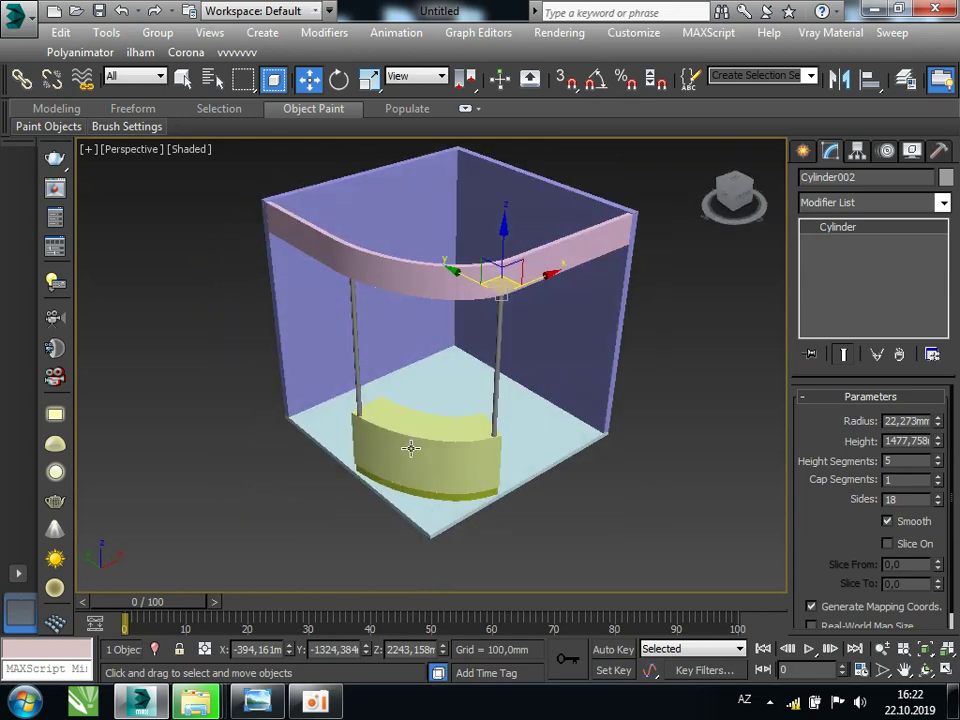
{"action": "scroll", "coordinate": [355, 372], "scroll_direction": "up", "scroll_amount": 3}
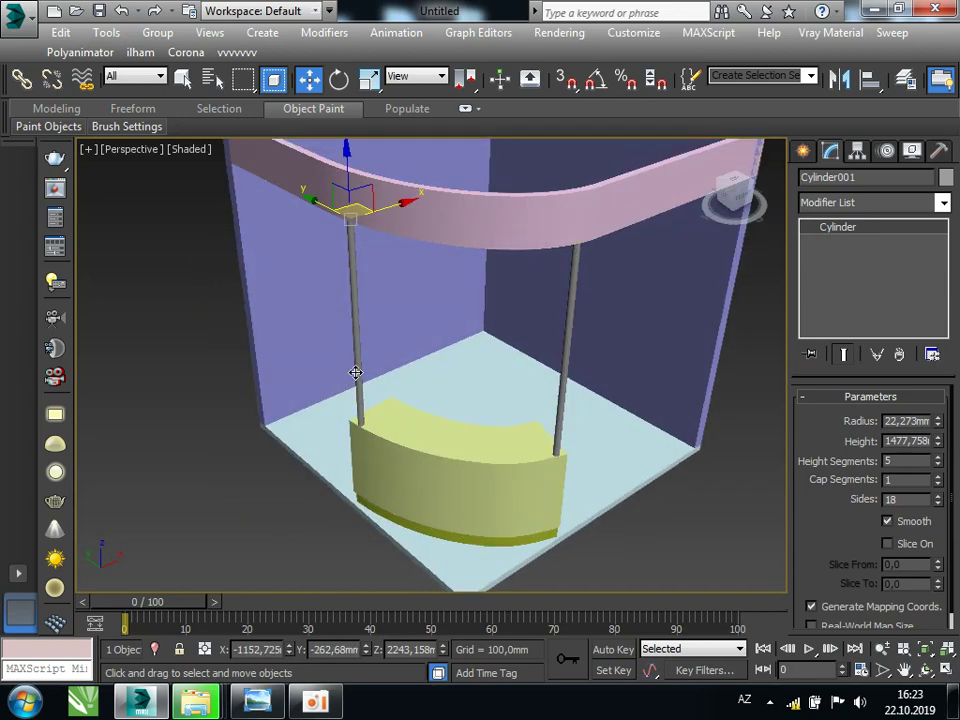
Darken material 02's diffuse colour to near black in the Material Editor
{"action": "key", "text": "m"}
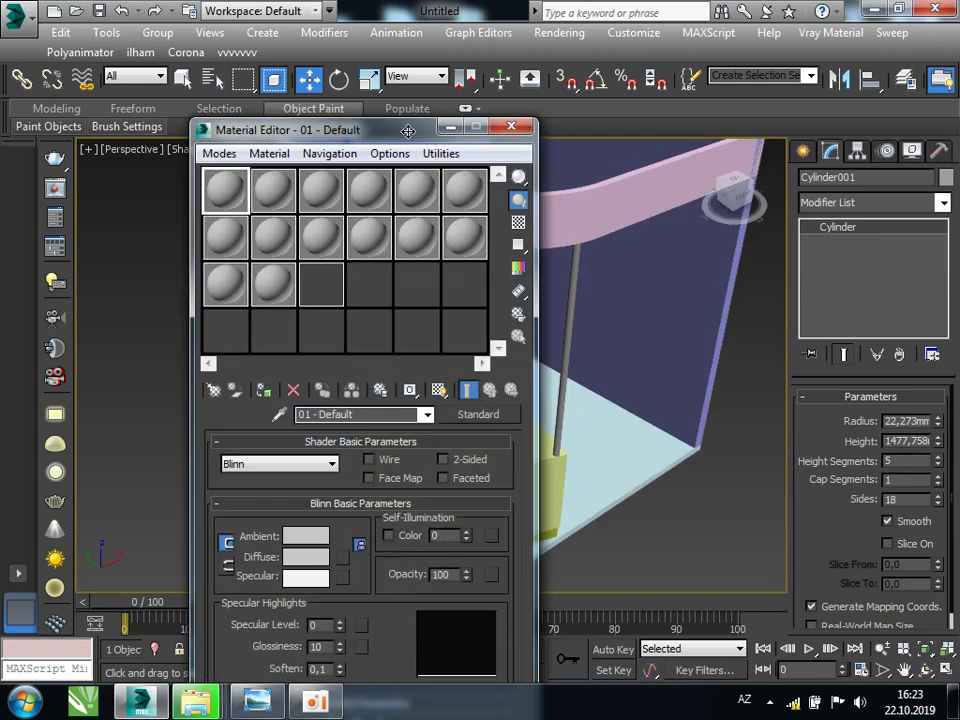
{"action": "left_click_drag", "start_coordinate": [409, 134], "coordinate": [239, 104]}
{"action": "middle_click_drag", "start_coordinate": [654, 364], "coordinate": [493, 349], "text": "alt"}
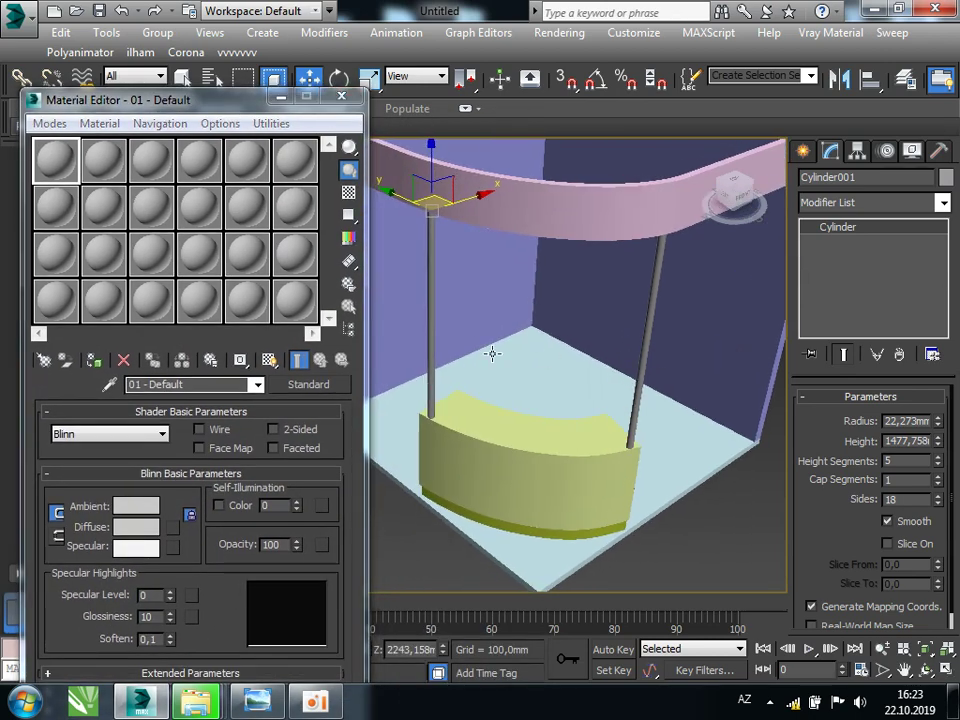
{"action": "scroll", "coordinate": [441, 326], "scroll_direction": "up", "scroll_amount": 2}
{"action": "left_click", "coordinate": [103, 158]}
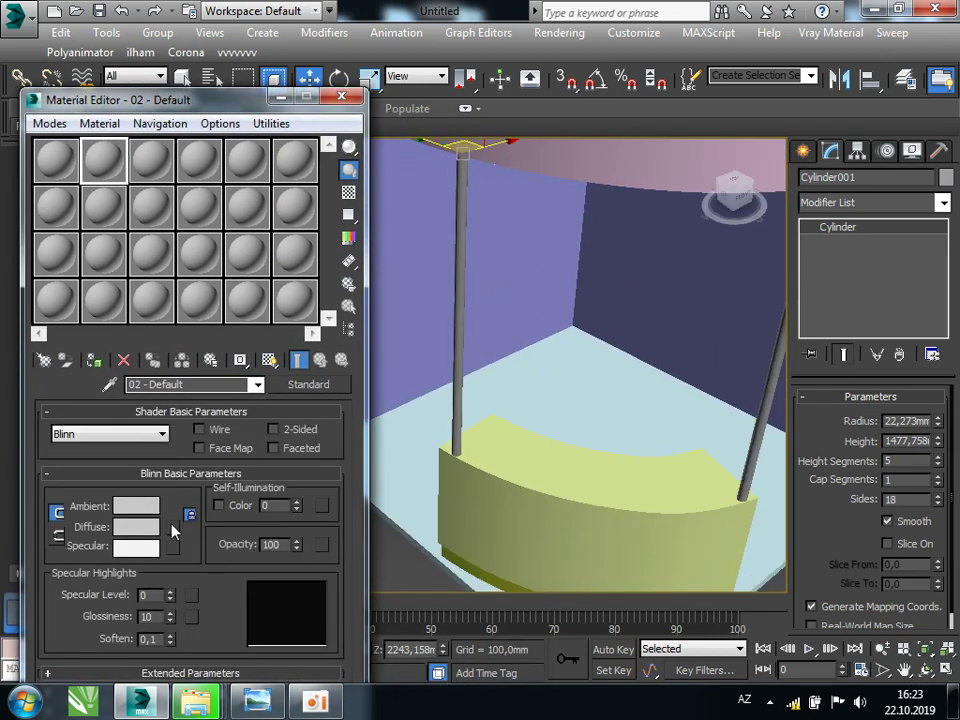
{"action": "left_click", "coordinate": [136, 526]}
{"action": "left_click_drag", "start_coordinate": [543, 204], "coordinate": [543, 138]}
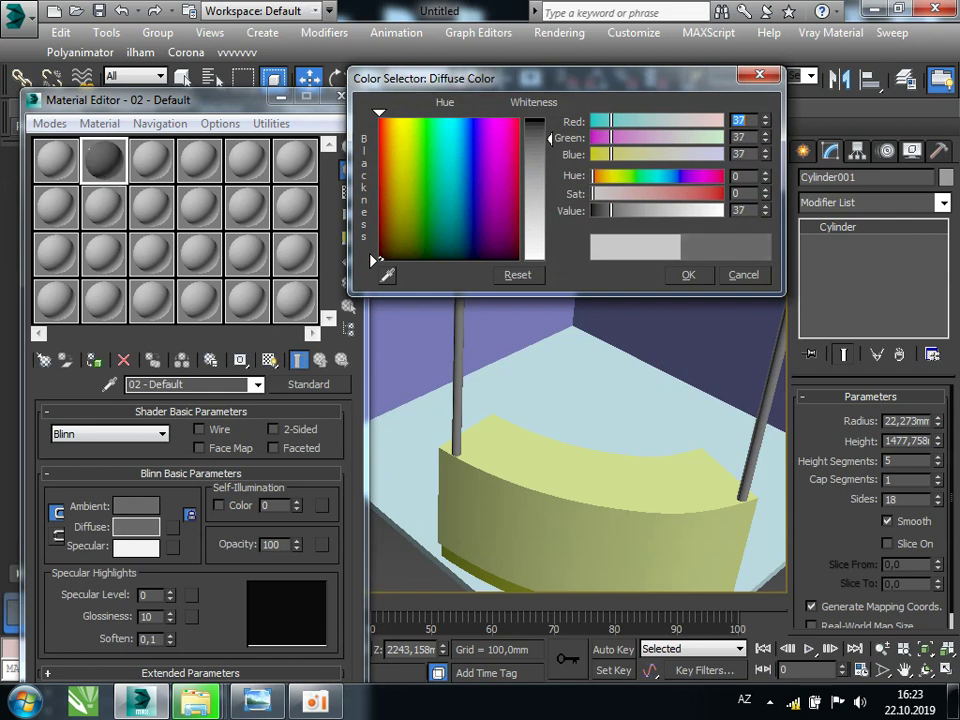
{"action": "left_click", "coordinate": [689, 276]}
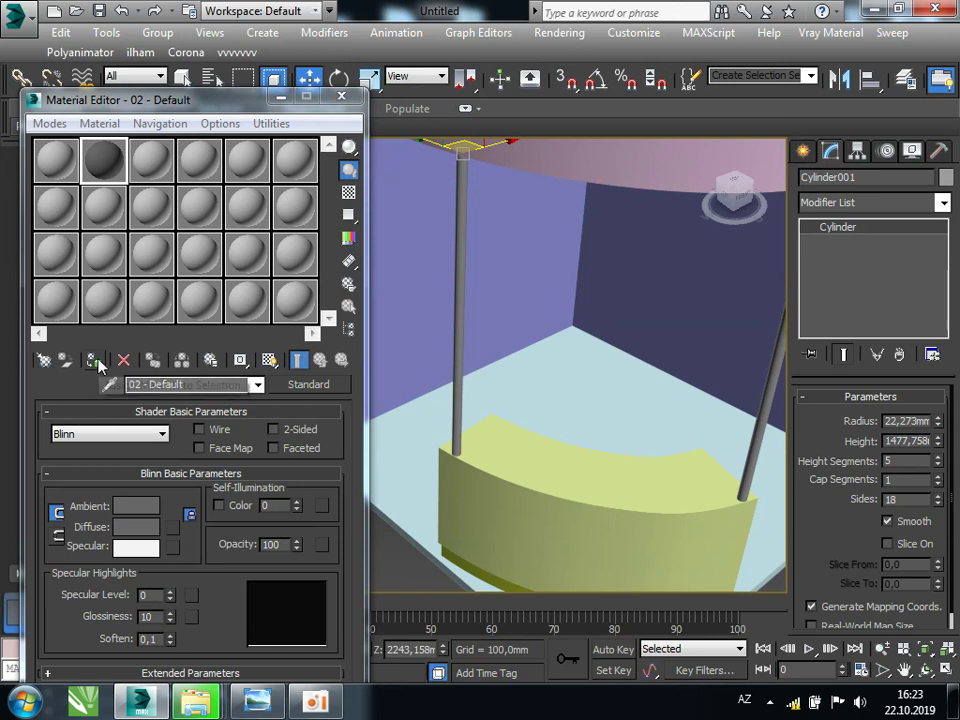
Assign the dark 02 material to both poles
{"action": "left_click", "coordinate": [460, 367]}
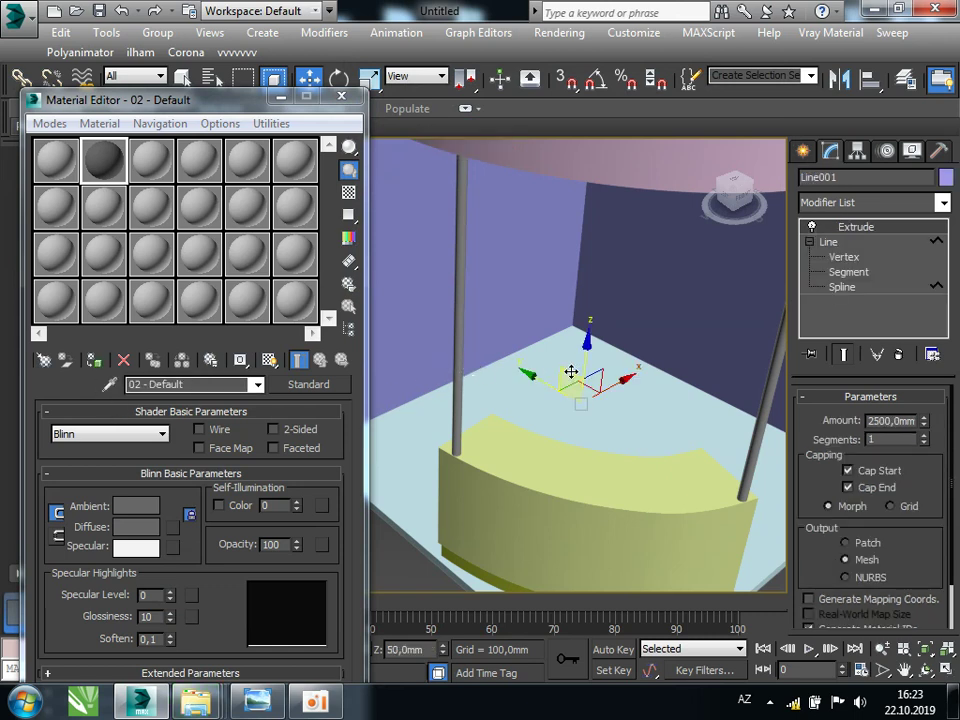
{"action": "left_click_drag", "start_coordinate": [588, 378], "coordinate": [592, 337]}
{"action": "key", "text": "ctrl+z"}
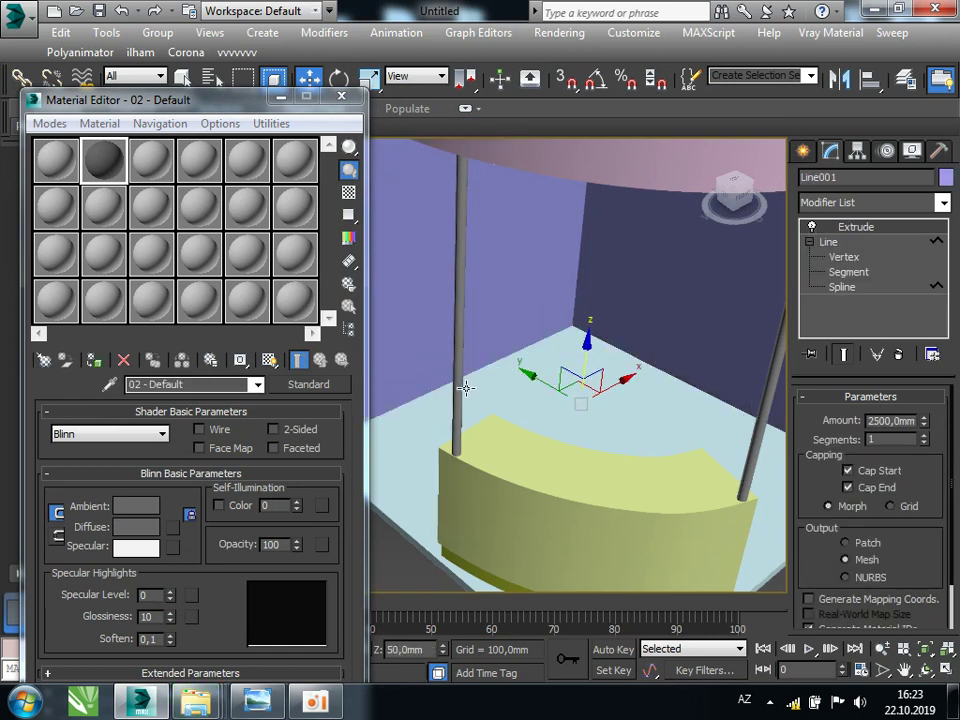
{"action": "left_click", "coordinate": [457, 386]}
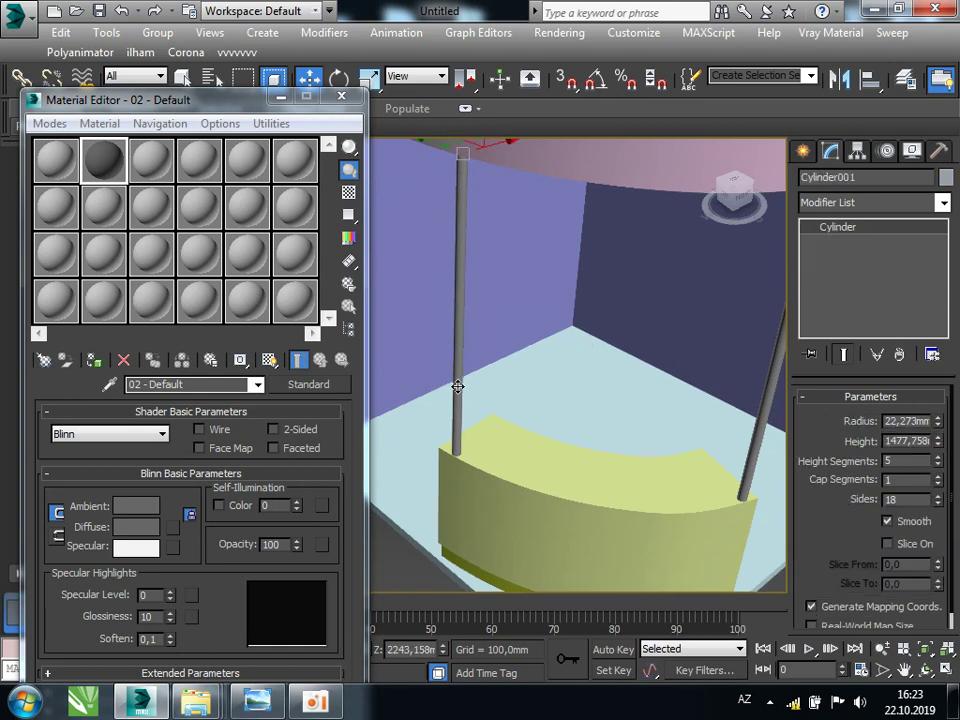
{"action": "left_click", "coordinate": [95, 362]}
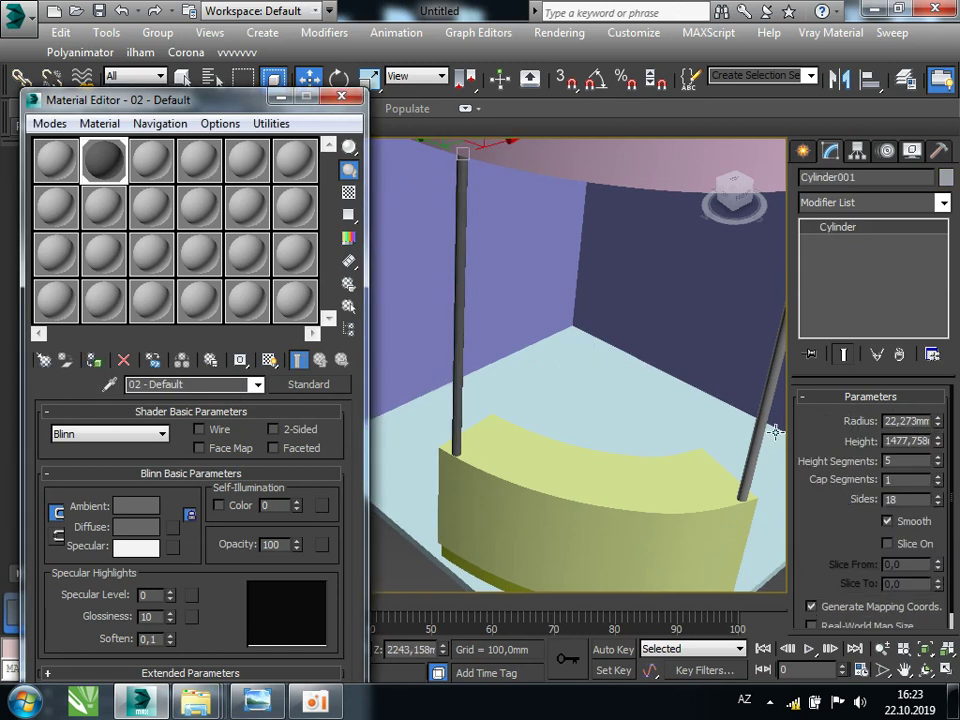
{"action": "left_click", "coordinate": [758, 437]}
{"action": "left_click", "coordinate": [95, 362]}
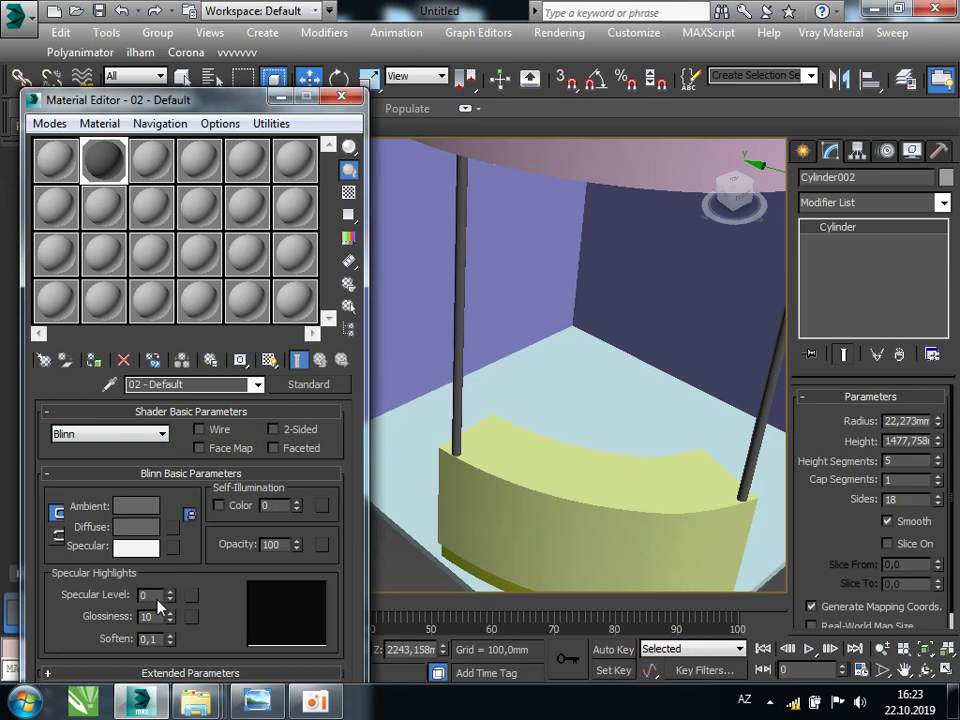
Set the material's Specular Level to 337 and Glossiness to 24, then close the editor
{"action": "left_click_drag", "start_coordinate": [169, 597], "coordinate": [175, 503]}
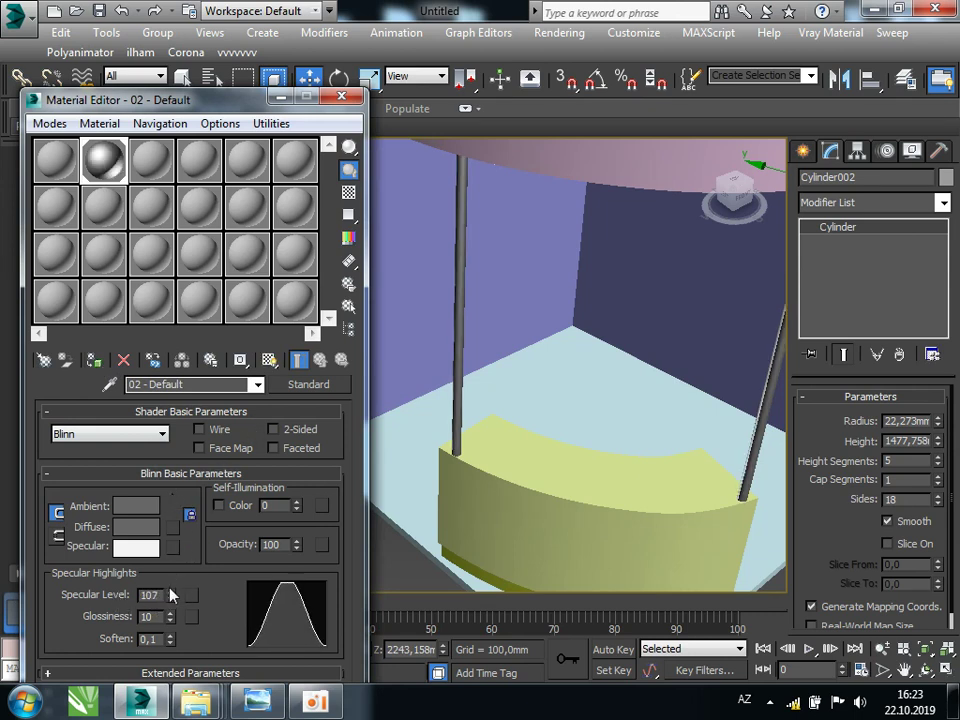
{"action": "left_click_drag", "start_coordinate": [170, 597], "coordinate": [172, 545]}
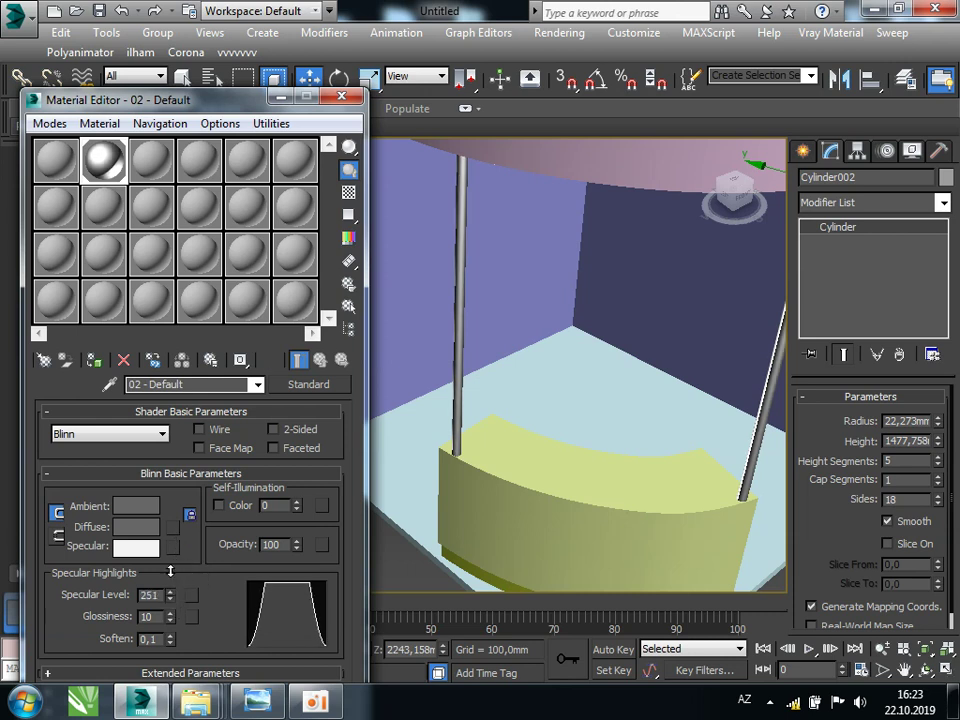
{"action": "left_click_drag", "start_coordinate": [172, 598], "coordinate": [172, 576]}
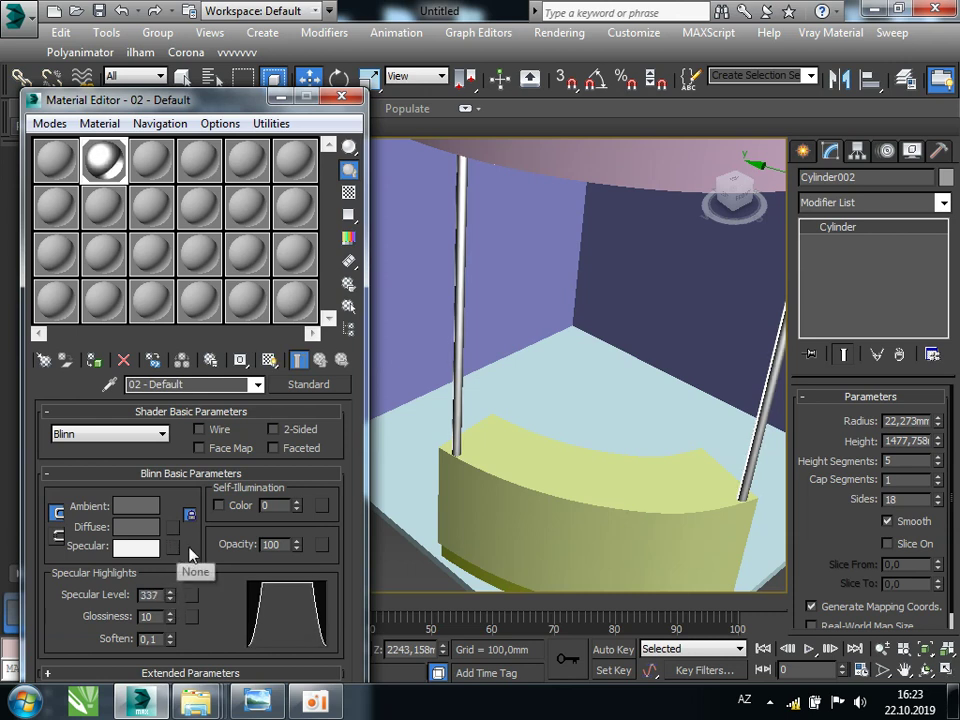
{"action": "scroll", "coordinate": [570, 450], "scroll_direction": "down", "scroll_amount": 3}
{"action": "mouse_move", "coordinate": [636, 439]}
{"action": "middle_mouse_down", "text": "alt"}
{"action": "mouse_move", "coordinate": [604, 399]}
{"action": "mouse_move", "coordinate": [682, 413]}
{"action": "mouse_move", "coordinate": [670, 413]}
{"action": "middle_mouse_up", "text": "alt"}
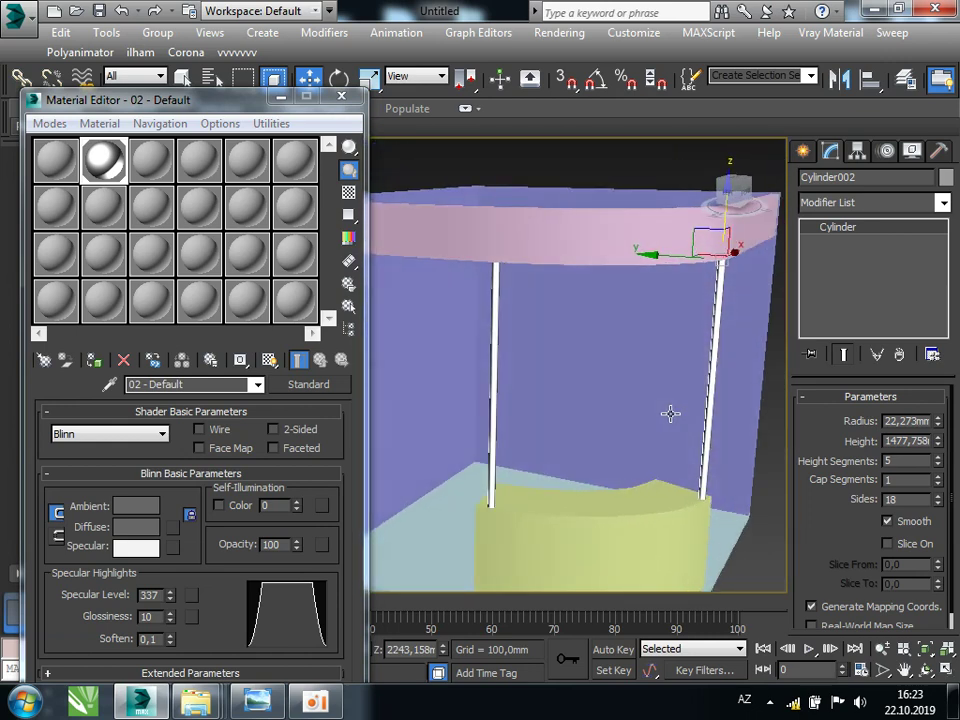
{"action": "left_click_drag", "start_coordinate": [168, 619], "coordinate": [171, 614]}
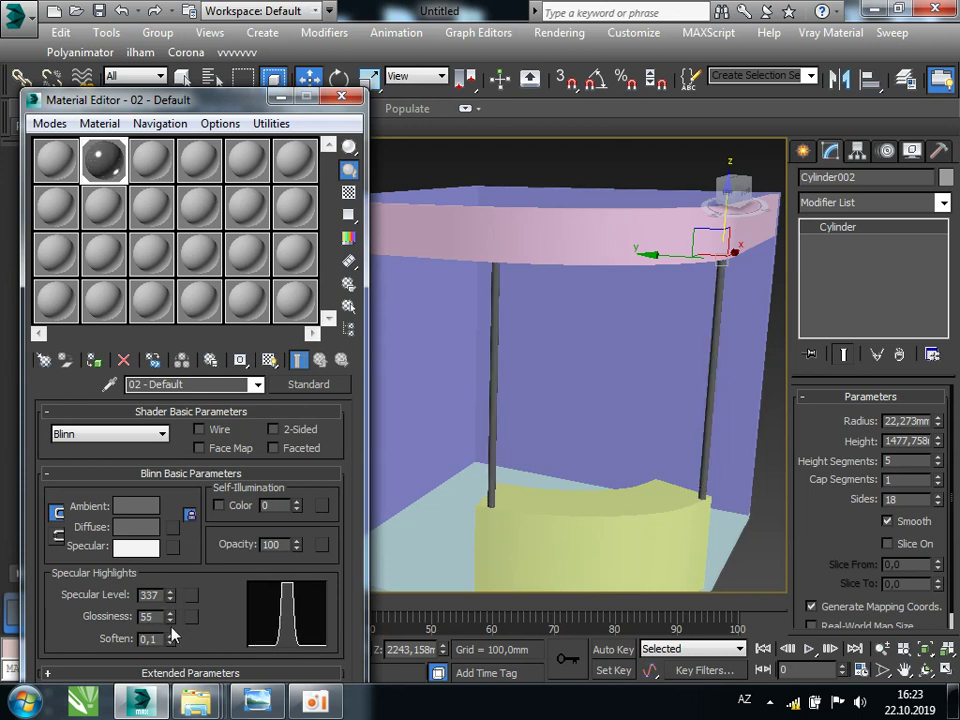
{"action": "left_click_drag", "start_coordinate": [171, 617], "coordinate": [171, 626]}
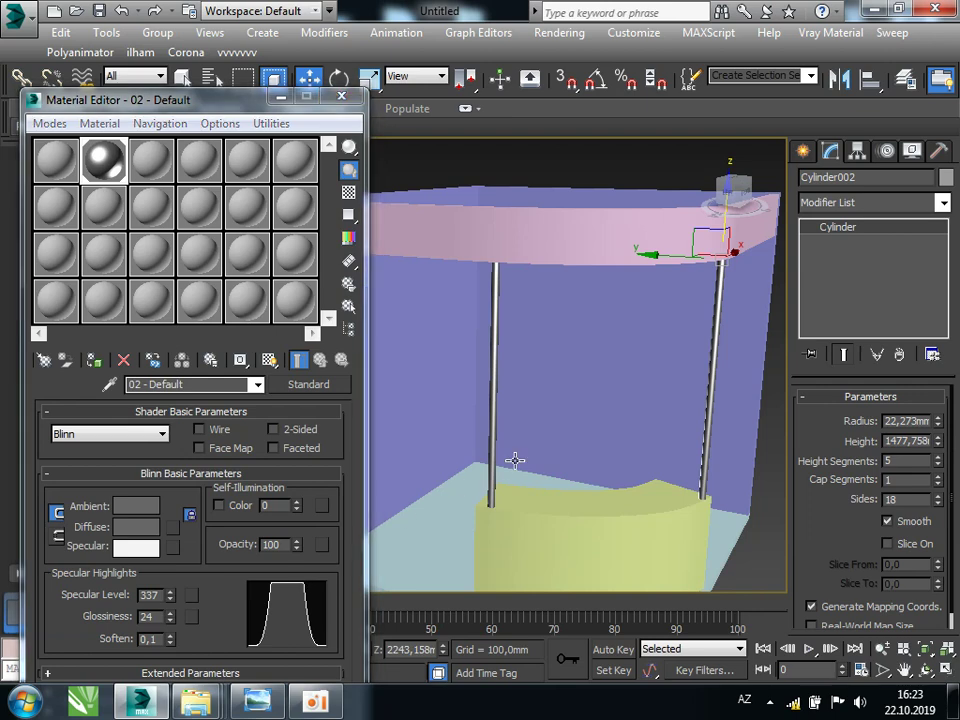
{"action": "scroll", "coordinate": [515, 460], "scroll_direction": "down", "scroll_amount": 5}
{"action": "left_click", "coordinate": [657, 503]}
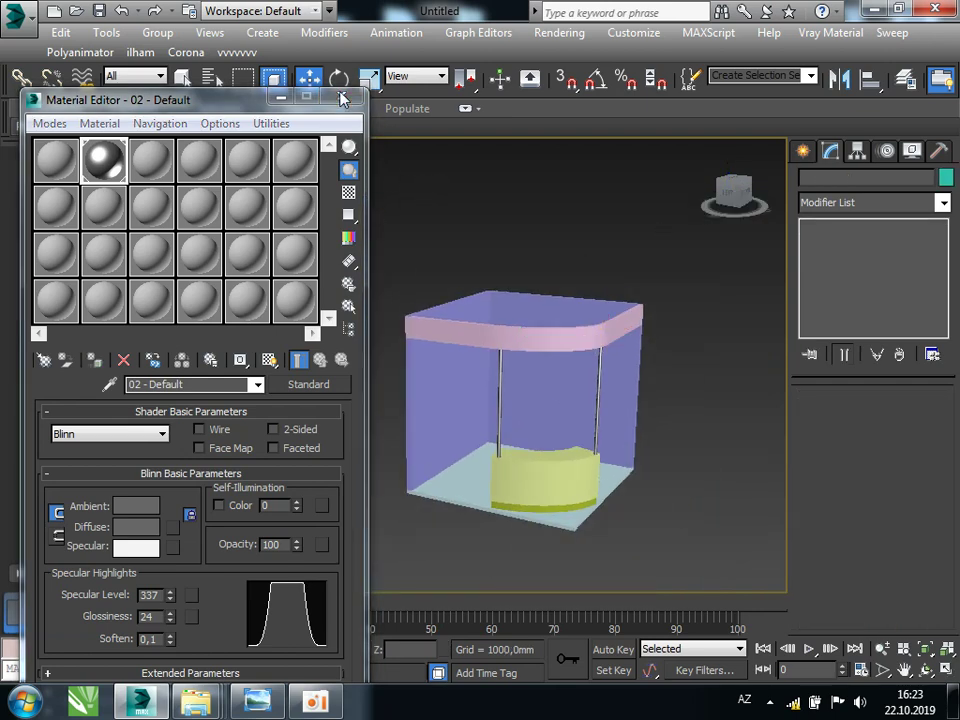
{"action": "left_click", "coordinate": [342, 99]}
{"action": "mouse_move", "coordinate": [446, 283]}
{"action": "middle_mouse_down", "text": "alt"}
{"action": "mouse_move", "coordinate": [407, 381]}
{"action": "mouse_move", "coordinate": [467, 369]}
{"action": "mouse_move", "coordinate": [450, 377]}
{"action": "middle_mouse_up", "text": "alt"}
{"action": "key", "text": "alt+Tab"}
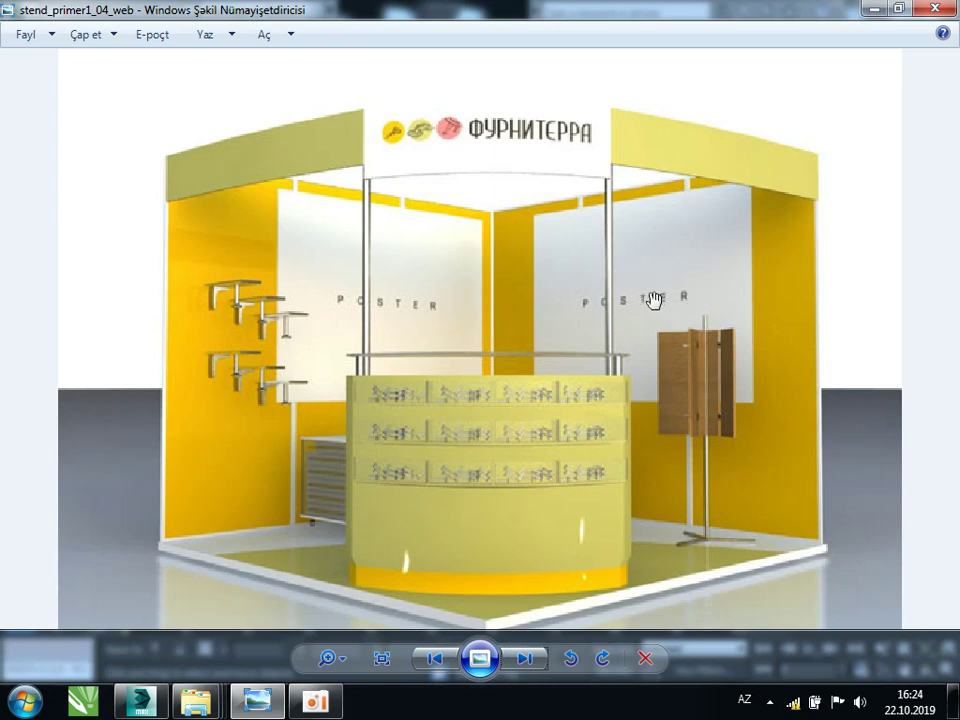
{"action": "left_click", "coordinate": [141, 701]}
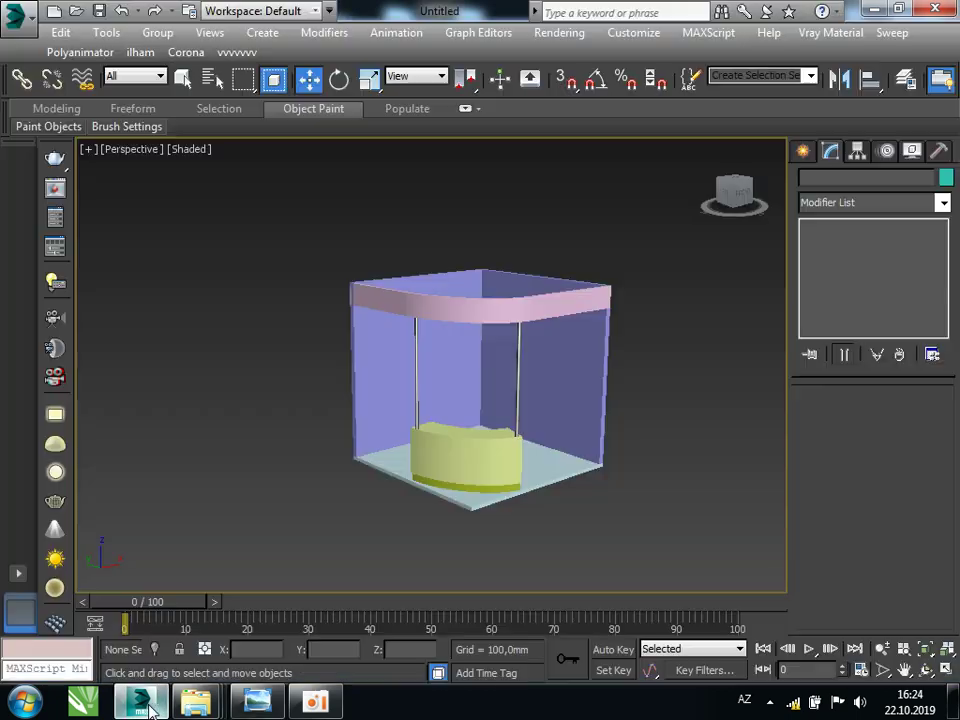
Draw a thin box panel, about 29 mm thick, on the left back wall
{"action": "left_click", "coordinate": [803, 151]}
{"action": "left_click", "coordinate": [836, 270]}
{"action": "middle_click_drag", "start_coordinate": [430, 350], "coordinate": [433, 332], "text": "alt"}
{"action": "scroll", "coordinate": [405, 332], "scroll_direction": "up", "scroll_amount": 2}
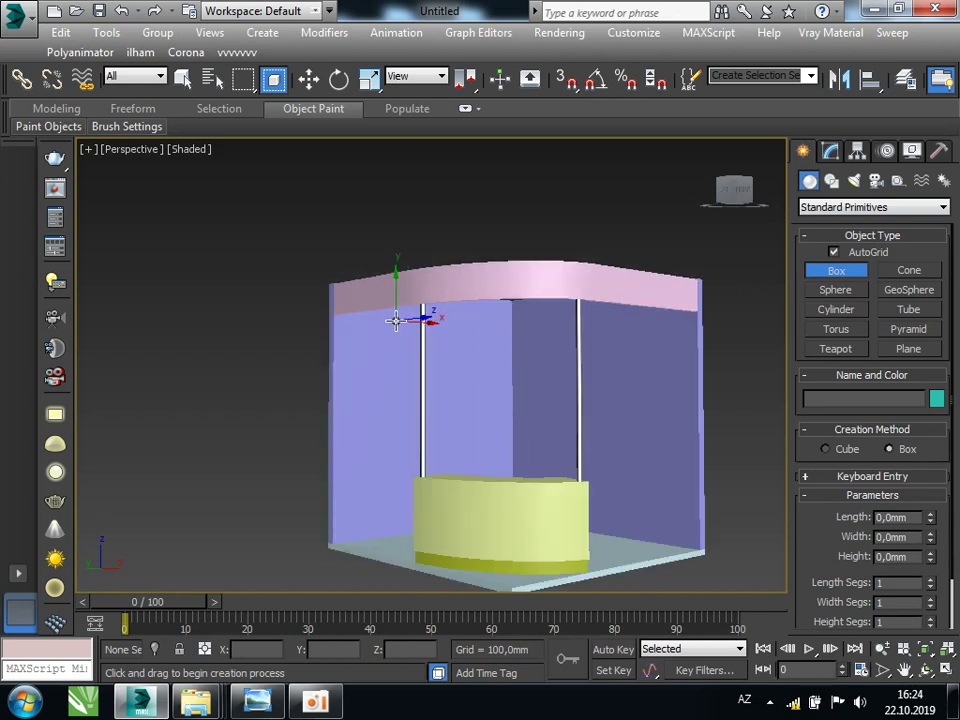
{"action": "left_click_drag", "start_coordinate": [395, 320], "coordinate": [511, 438]}
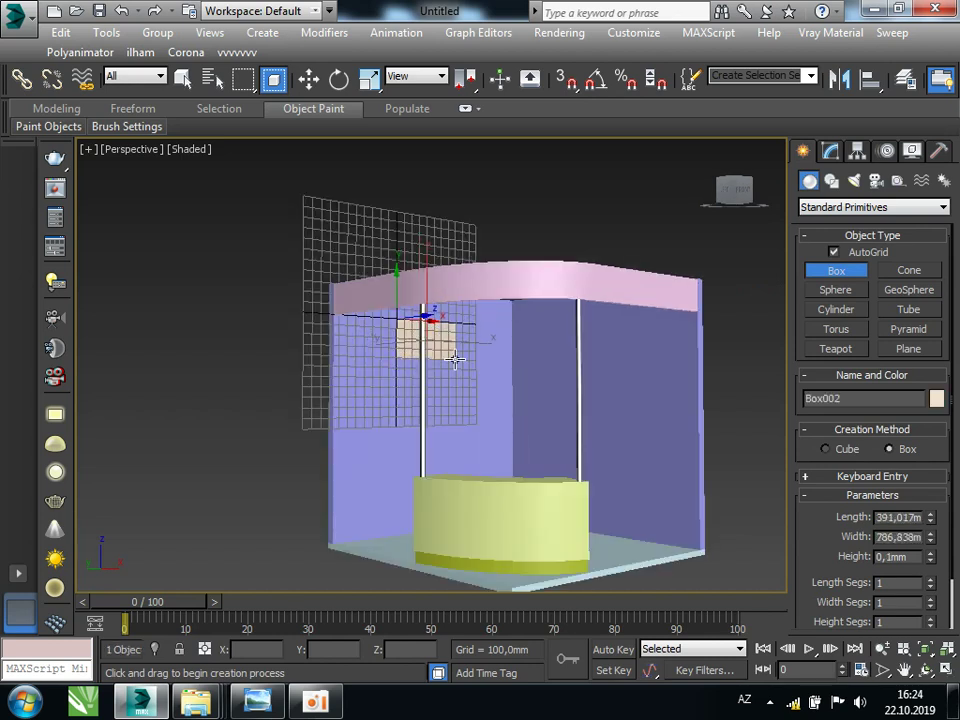
{"action": "left_click", "coordinate": [513, 437]}
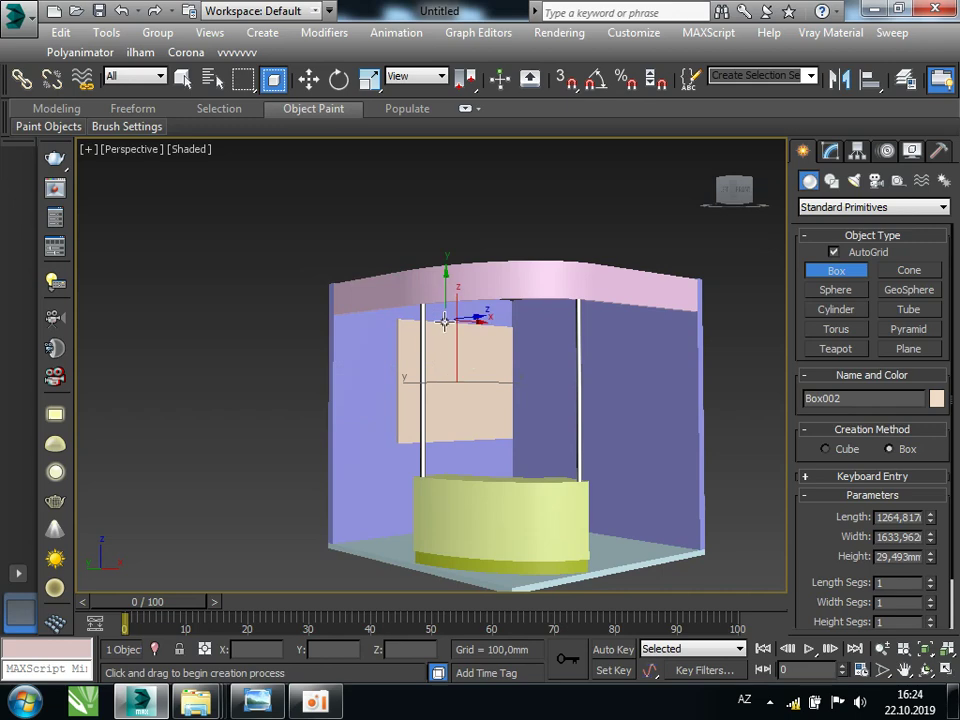
Move panel Box002 along the wall into place behind the left pole
{"action": "left_click", "coordinate": [312, 84]}
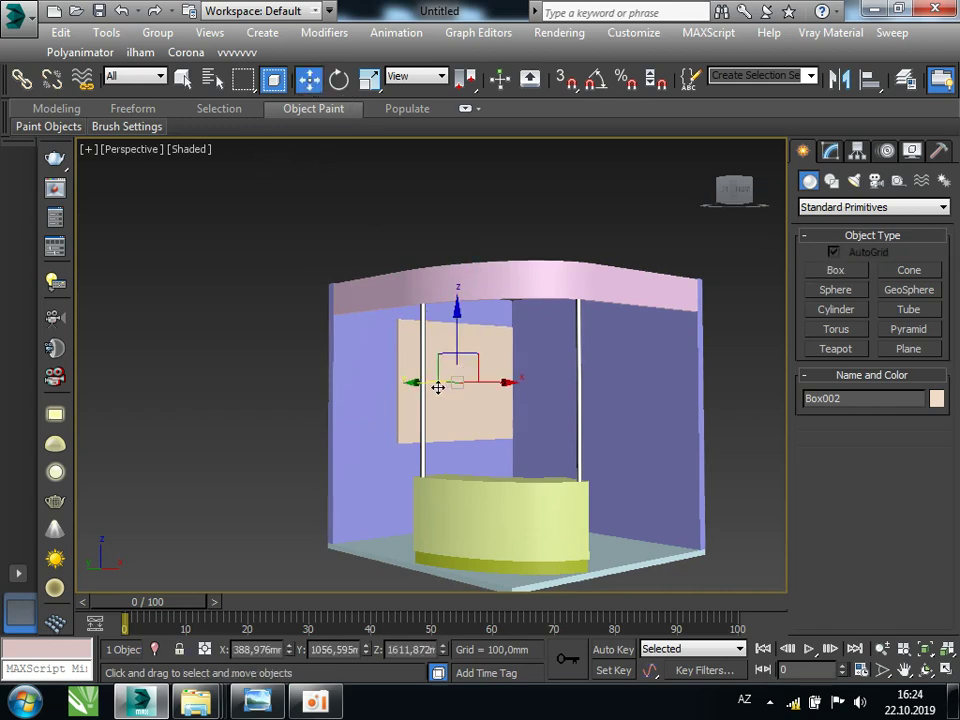
{"action": "mouse_move", "coordinate": [474, 381]}
{"action": "middle_mouse_down", "text": "alt"}
{"action": "mouse_move", "coordinate": [468, 430]}
{"action": "mouse_move", "coordinate": [450, 439]}
{"action": "middle_mouse_up", "text": "alt"}
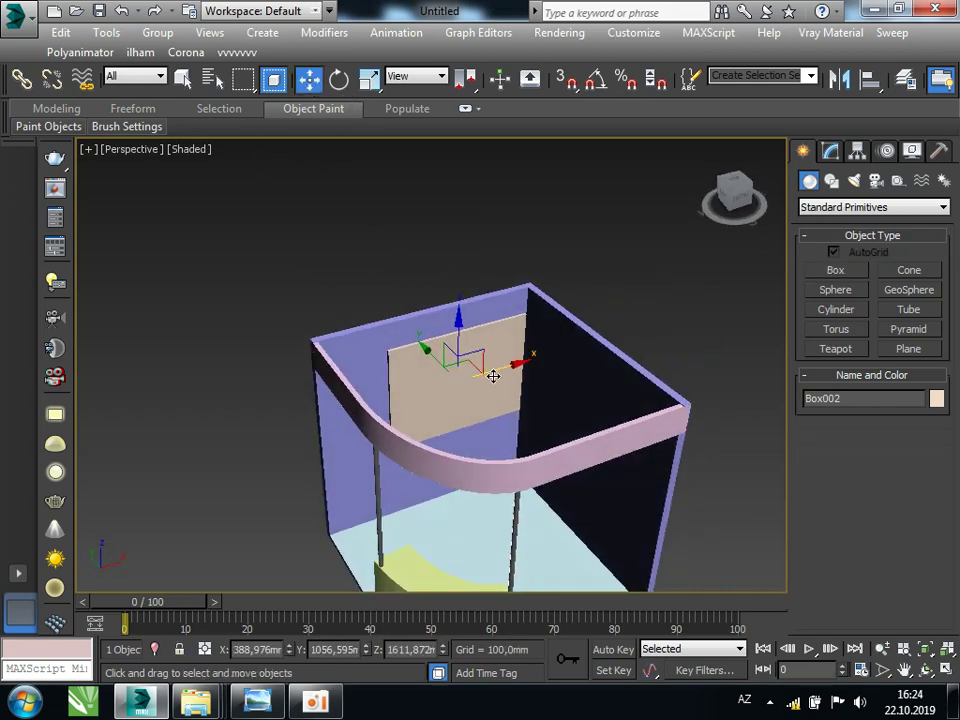
{"action": "left_click_drag", "start_coordinate": [493, 375], "coordinate": [451, 404]}
{"action": "mouse_move", "coordinate": [451, 404]}
{"action": "middle_mouse_down", "text": "alt"}
{"action": "mouse_move", "coordinate": [484, 349]}
{"action": "mouse_move", "coordinate": [476, 342]}
{"action": "middle_mouse_up", "text": "alt"}
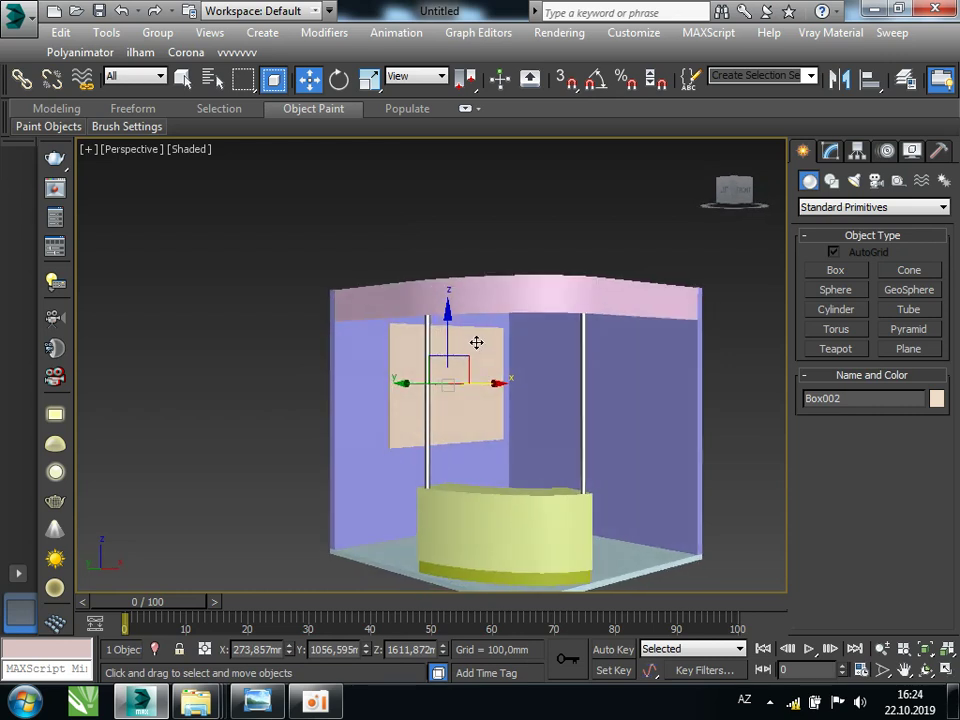
{"action": "left_click_drag", "start_coordinate": [452, 344], "coordinate": [452, 358]}
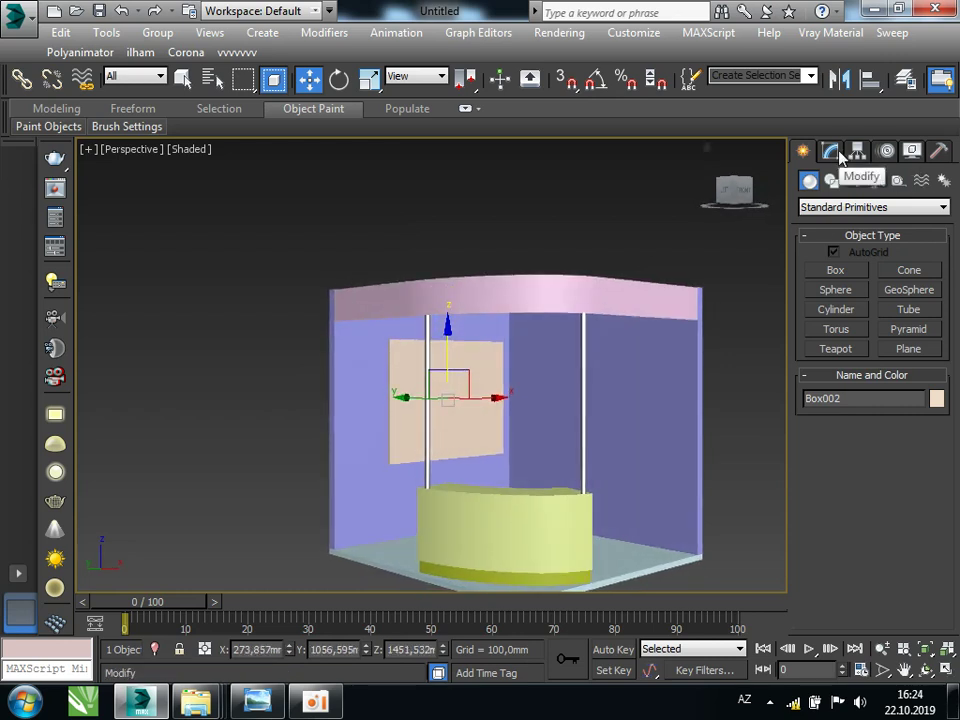
{"action": "left_click", "coordinate": [258, 703]}
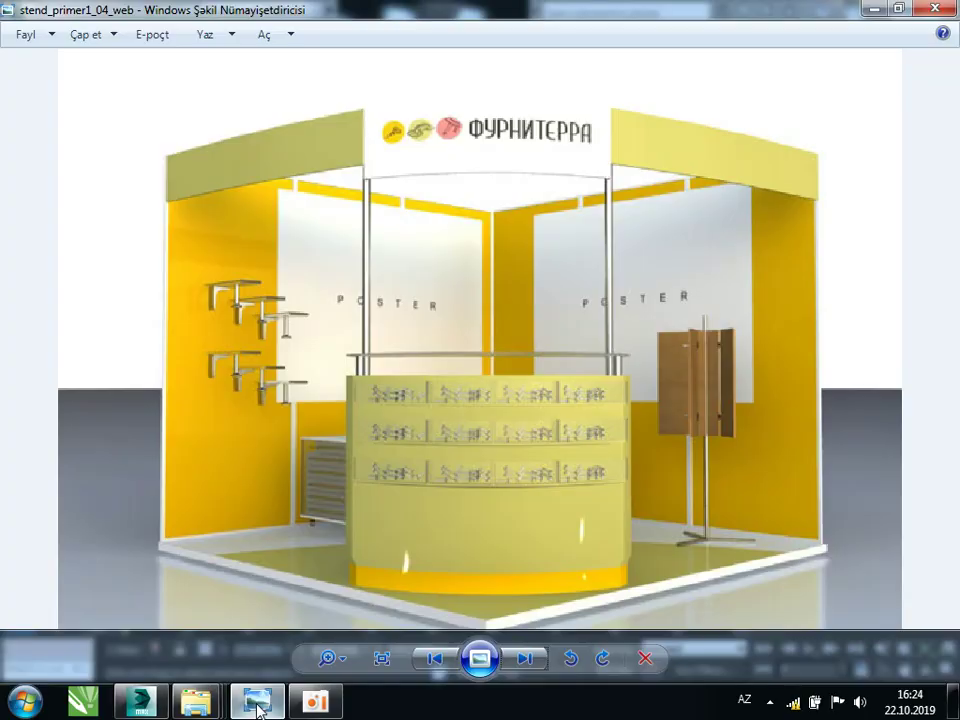
{"action": "left_click", "coordinate": [258, 703]}
{"action": "left_click_drag", "start_coordinate": [481, 398], "coordinate": [478, 400]}
In the four-view layout, Shift-drag the poster panel in Top view to clone Box003
{"action": "left_click", "coordinate": [955, 663]}
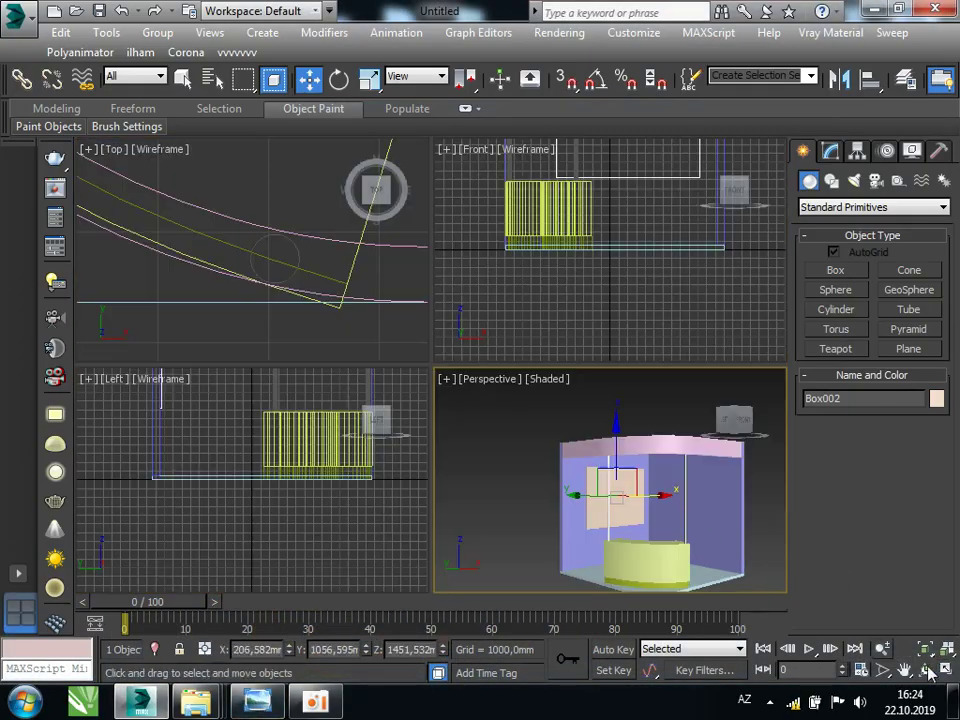
{"action": "scroll", "coordinate": [298, 249], "scroll_direction": "down", "scroll_amount": 3}
{"action": "middle_click_drag", "start_coordinate": [281, 216], "coordinate": [247, 262]}
{"action": "scroll", "coordinate": [247, 262], "scroll_direction": "up", "scroll_amount": 3}
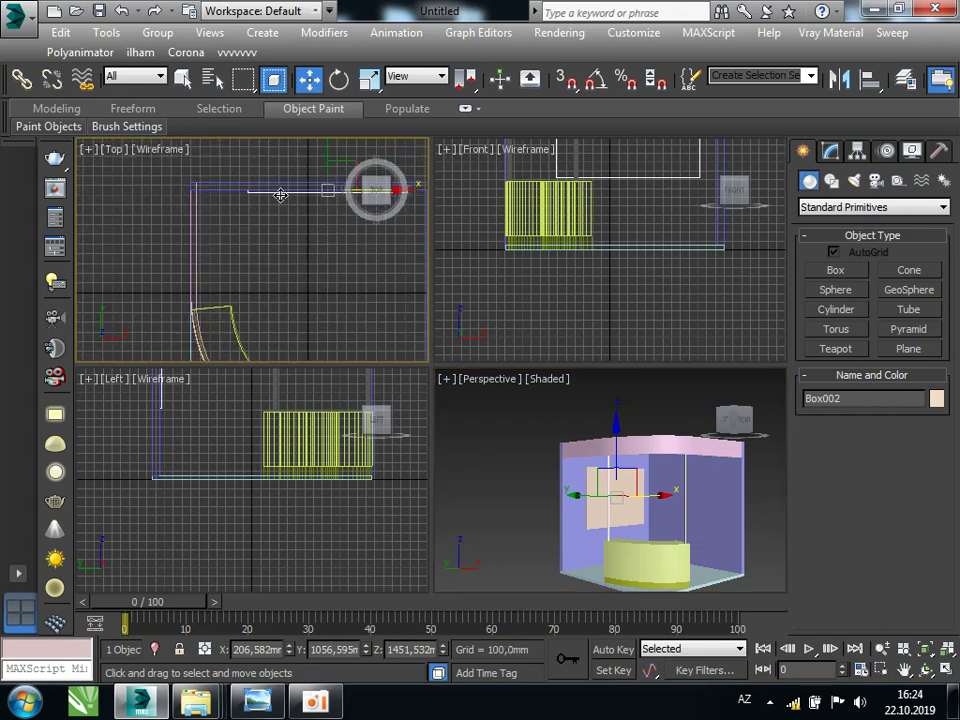
{"action": "middle_click_drag", "start_coordinate": [253, 191], "coordinate": [253, 220]}
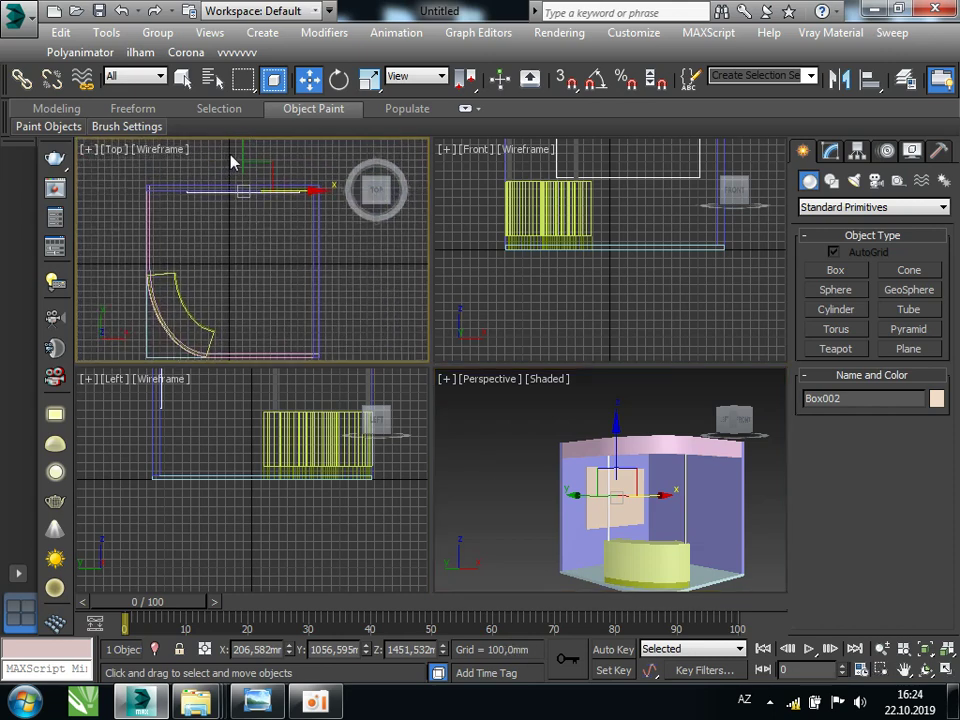
{"action": "left_click_drag", "start_coordinate": [243, 188], "coordinate": [245, 288], "text": "shift"}
{"action": "left_click", "coordinate": [483, 430]}
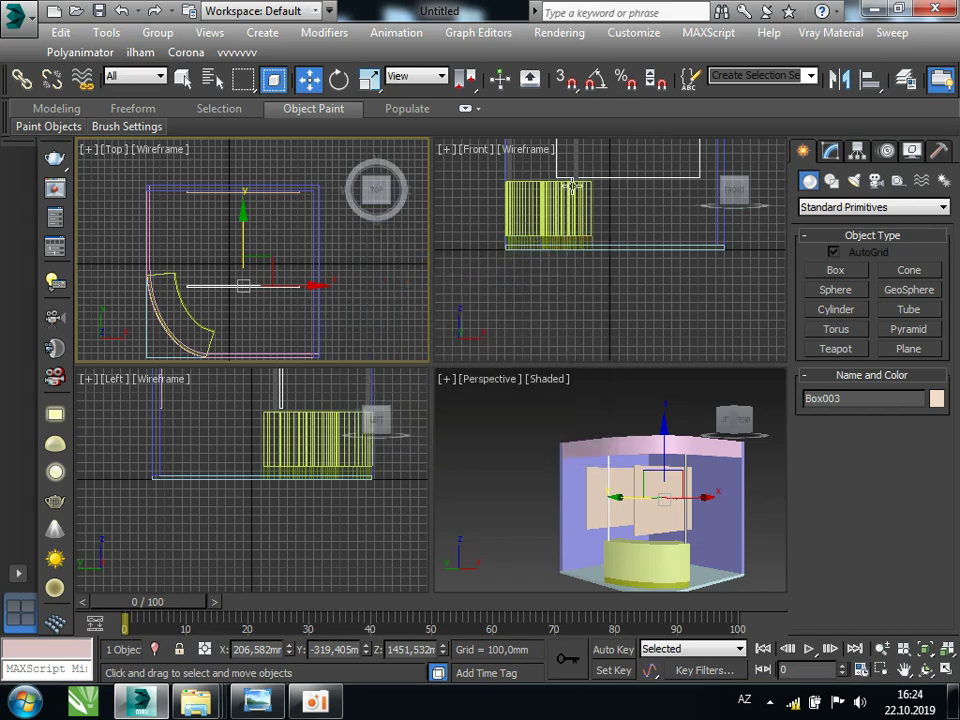
Rotate Box003 -90° on Z with Angle Snap and slide it onto the right wall
{"action": "left_click", "coordinate": [596, 80]}
{"action": "key", "text": "e"}
{"action": "mouse_move", "coordinate": [321, 244]}
{"action": "left_mouse_down"}
{"action": "mouse_move", "coordinate": [350, 334]}
{"action": "mouse_move", "coordinate": [352, 322]}
{"action": "left_mouse_up"}
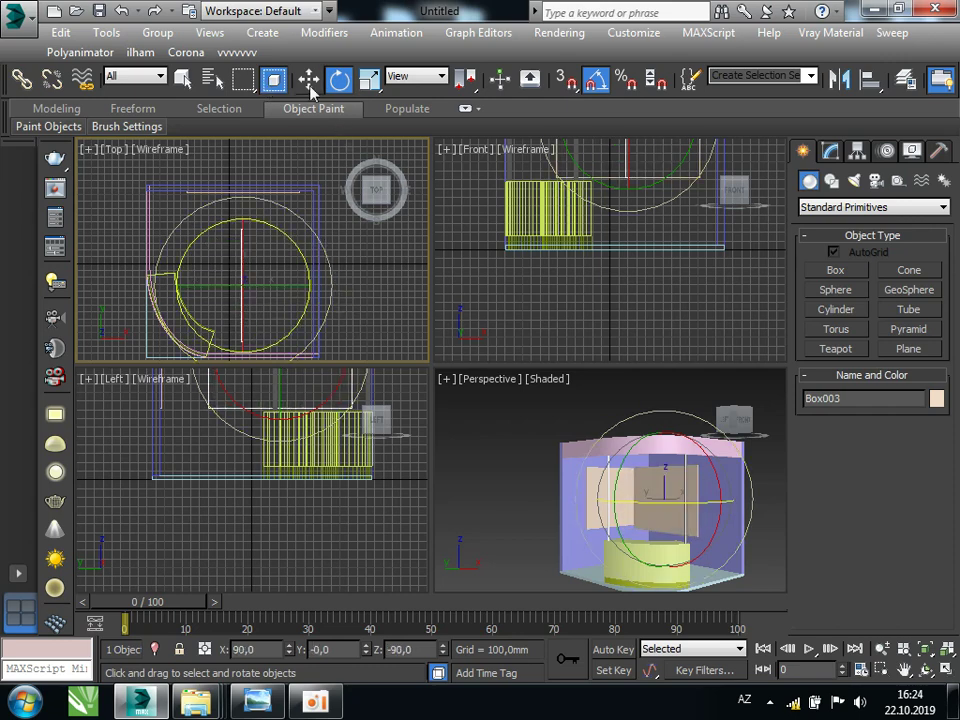
{"action": "left_click", "coordinate": [308, 80]}
{"action": "mouse_move", "coordinate": [287, 272]}
{"action": "left_mouse_down"}
{"action": "mouse_move", "coordinate": [347, 292]}
{"action": "mouse_move", "coordinate": [327, 277]}
{"action": "mouse_move", "coordinate": [326, 248]}
{"action": "left_mouse_up"}
{"action": "scroll", "coordinate": [330, 280], "scroll_direction": "up", "scroll_amount": 5}
Maximize the perspective view and select material slot 03 in the Material Editor
{"action": "left_click", "coordinate": [636, 492]}
{"action": "left_click", "coordinate": [947, 672]}
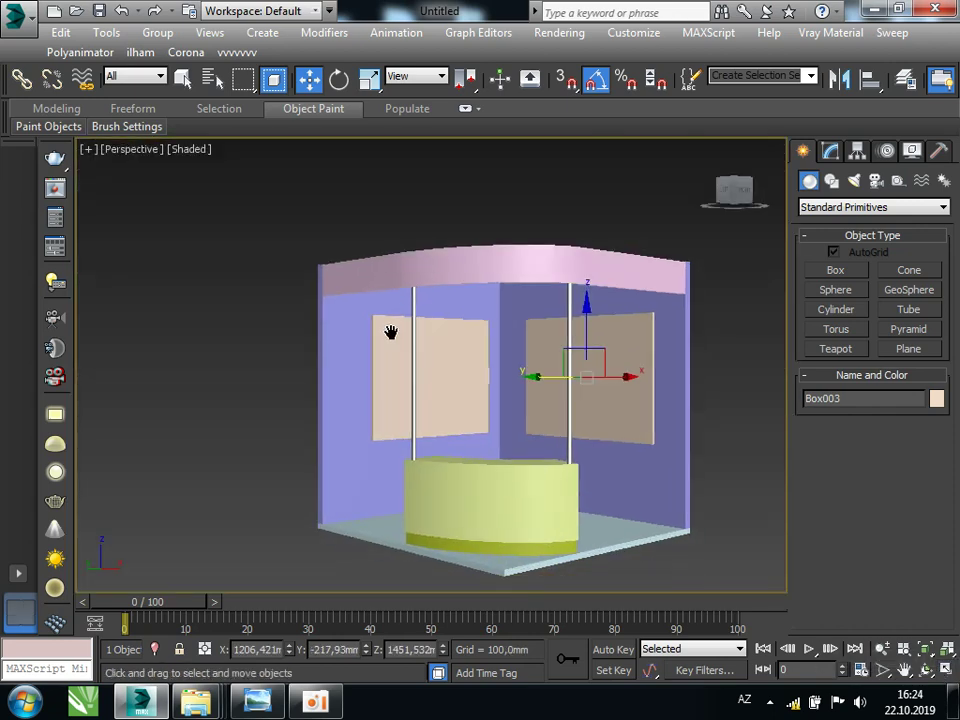
{"action": "scroll", "coordinate": [540, 350], "scroll_direction": "up", "scroll_amount": 2}
{"action": "scroll", "coordinate": [530, 348], "scroll_direction": "down", "scroll_amount": 4}
{"action": "scroll", "coordinate": [524, 349], "scroll_direction": "up", "scroll_amount": 3}
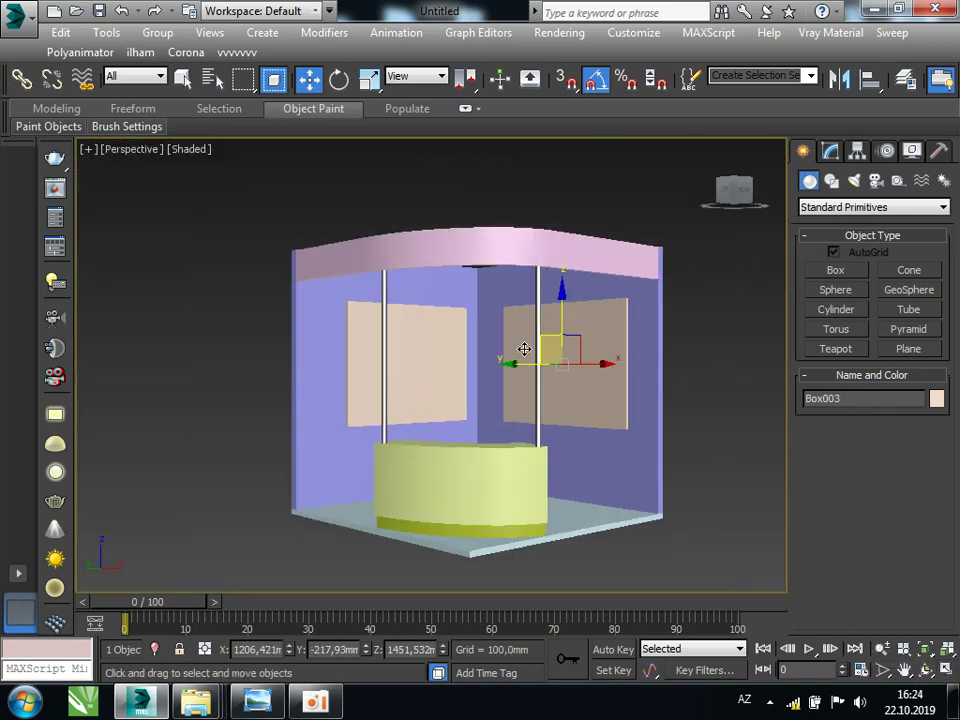
{"action": "key", "text": "m"}
{"action": "left_click", "coordinate": [147, 162]}
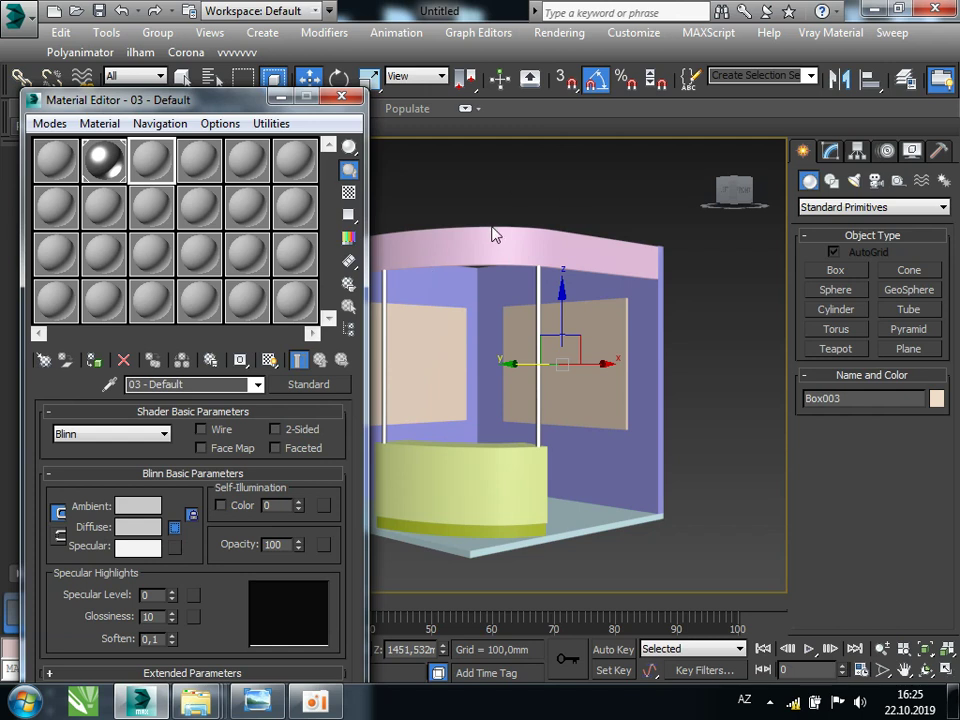
{"action": "left_click", "coordinate": [175, 529]}
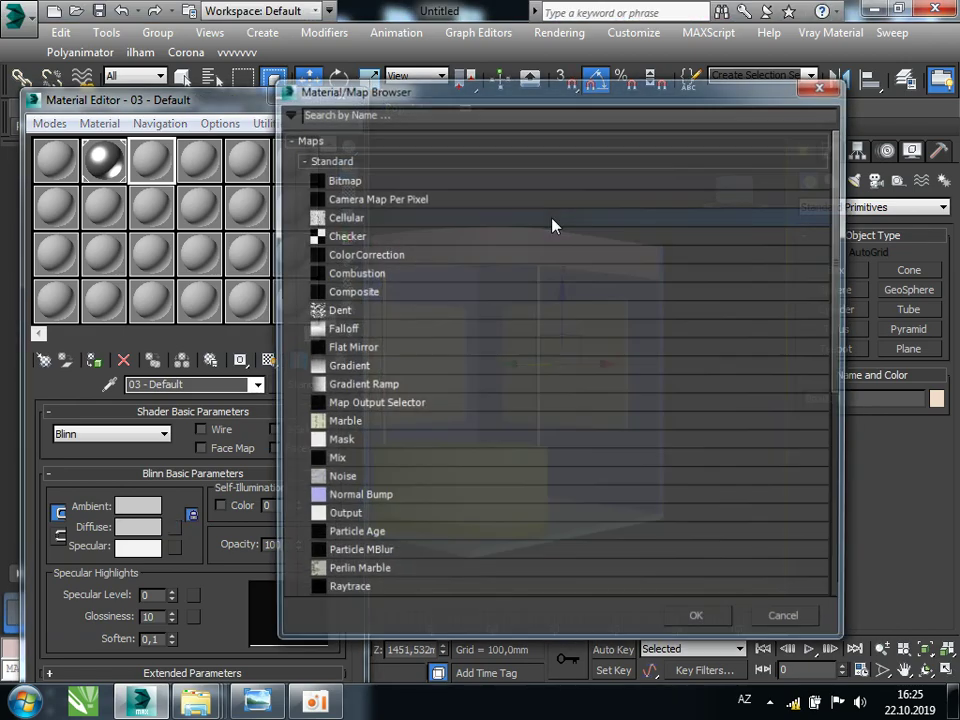
{"action": "double_click", "coordinate": [340, 180]}
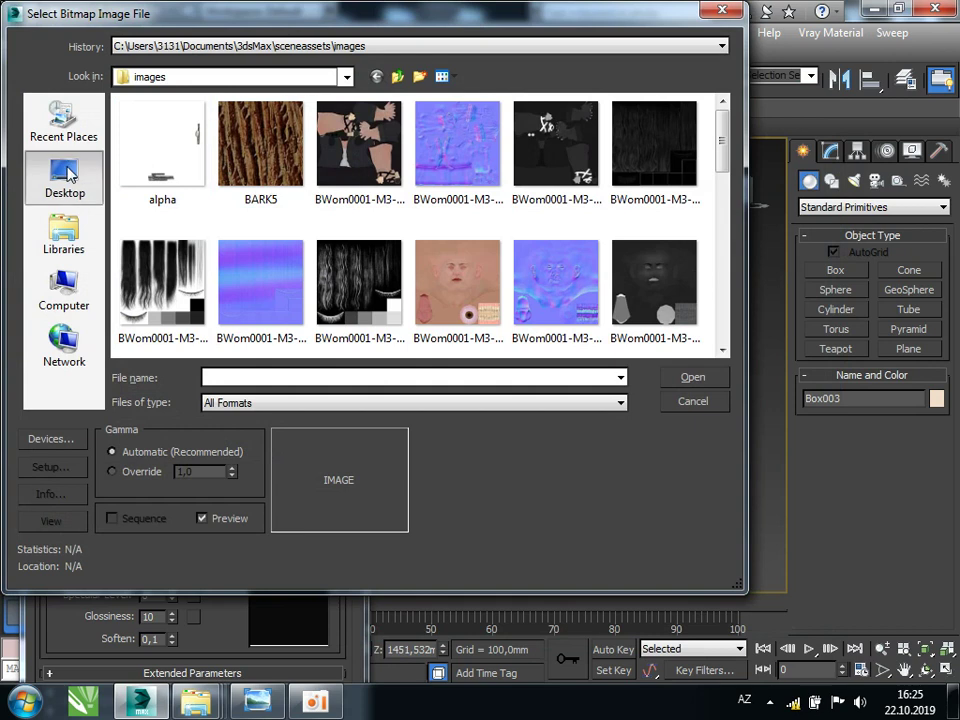
{"action": "left_click", "coordinate": [64, 175]}
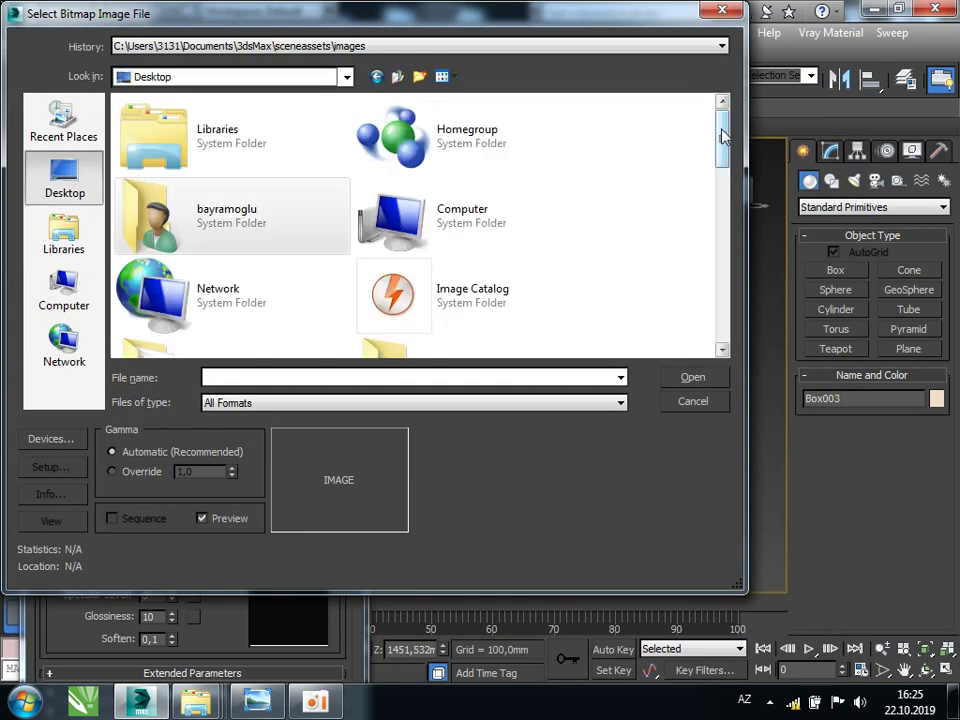
{"action": "left_click_drag", "start_coordinate": [723, 135], "coordinate": [725, 275]}
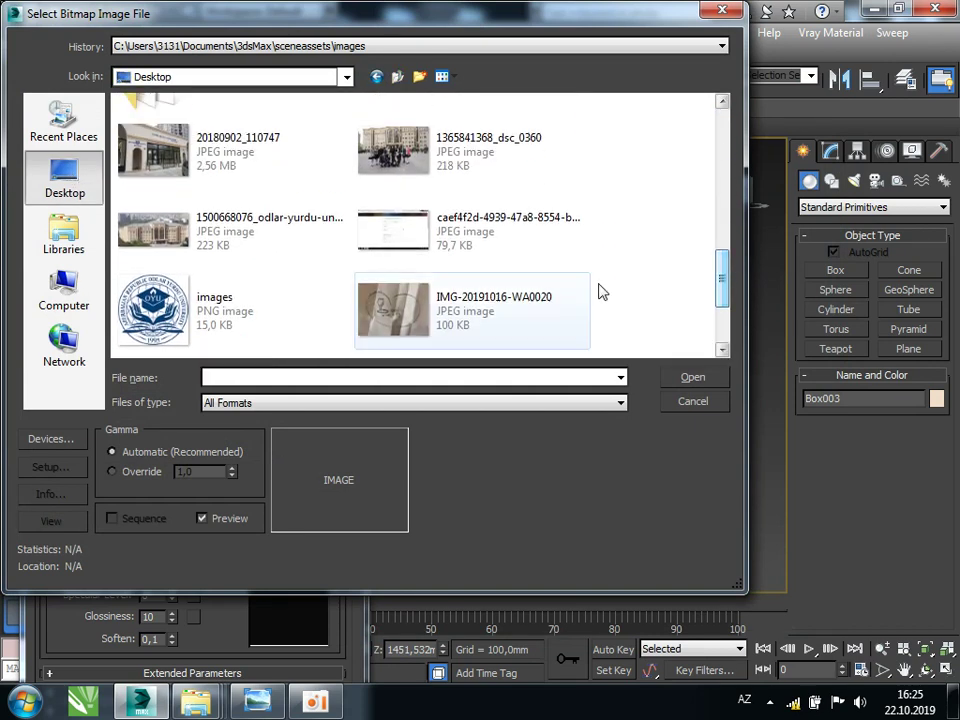
{"action": "left_click", "coordinate": [403, 177]}
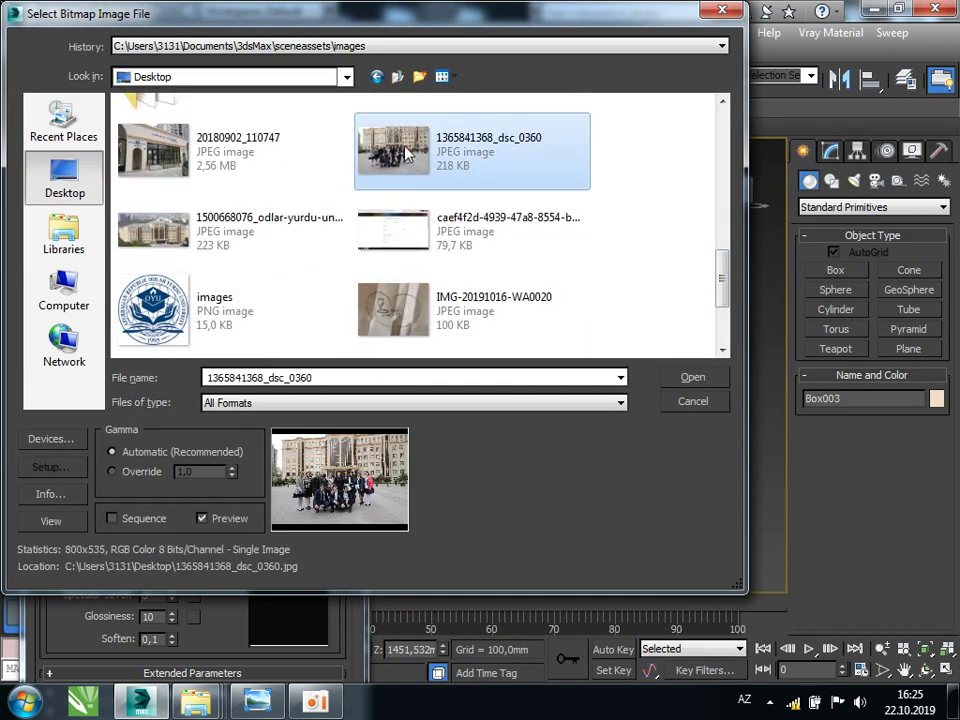
{"action": "double_click", "coordinate": [405, 148]}
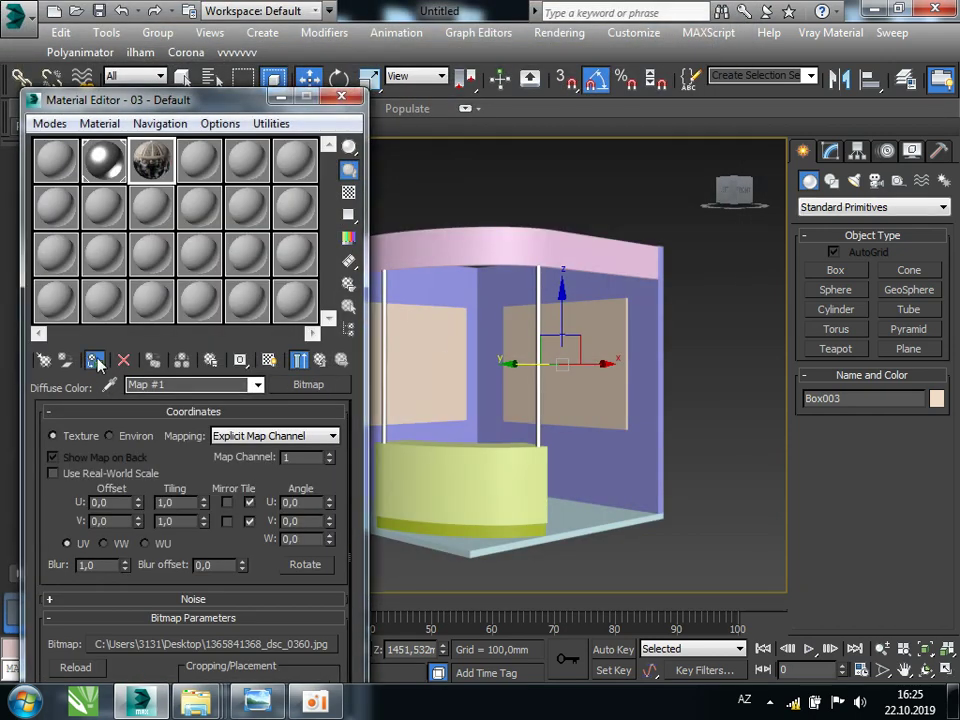
{"action": "left_click", "coordinate": [268, 360]}
{"action": "middle_click_drag", "start_coordinate": [487, 390], "coordinate": [548, 384]}
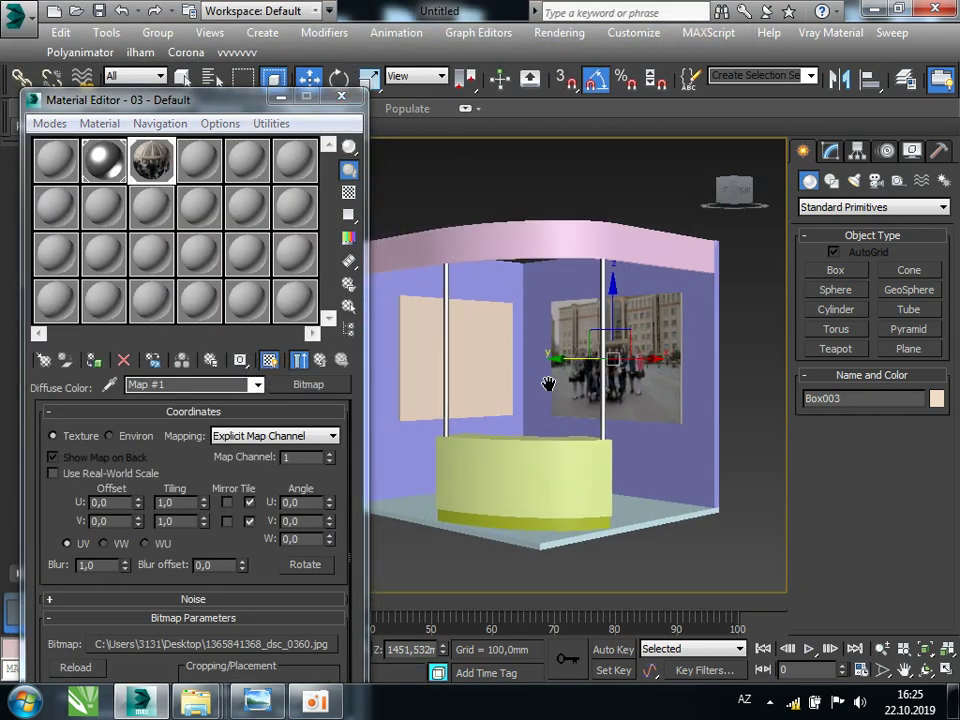
{"action": "left_click", "coordinate": [466, 375]}
{"action": "left_click", "coordinate": [218, 170]}
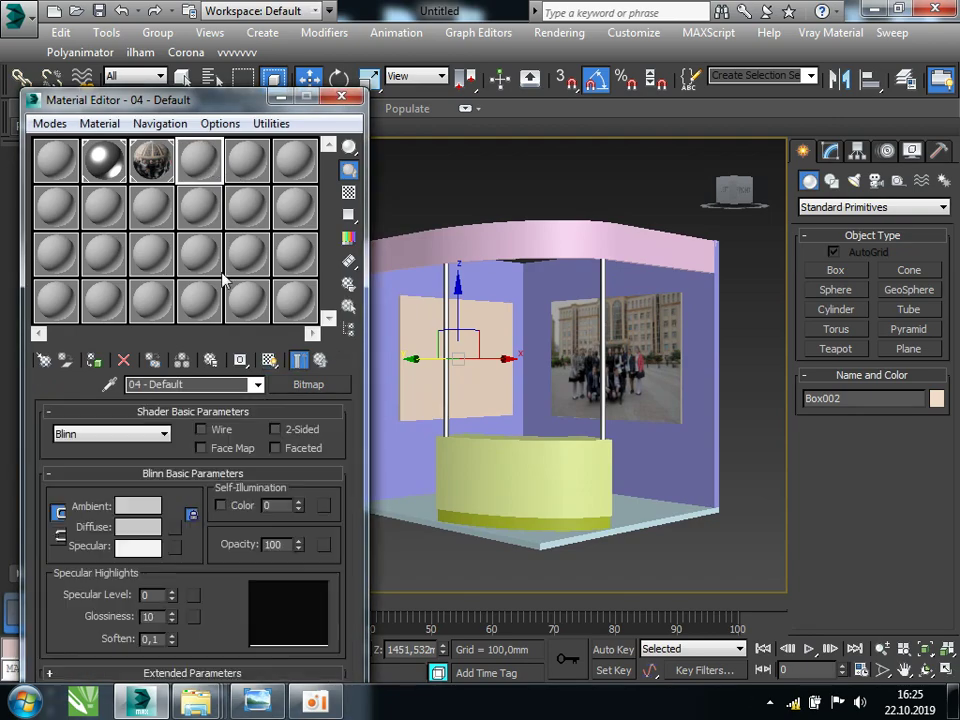
Load maxresdefault.jpg as material 04's Diffuse bitmap on Box002, shown in viewport
{"action": "left_click", "coordinate": [175, 528]}
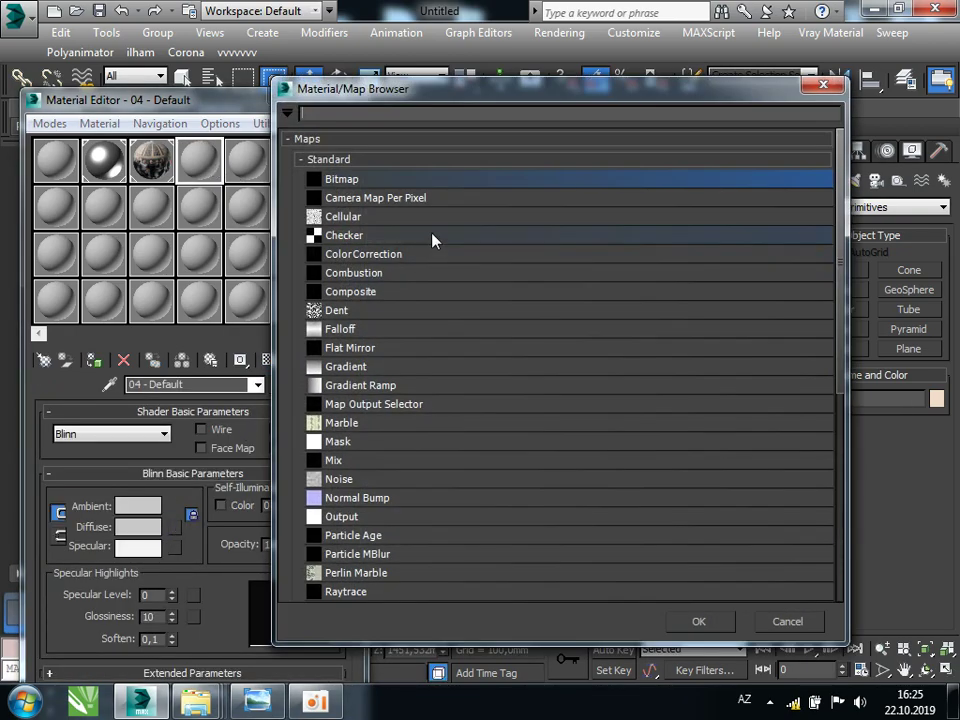
{"action": "double_click", "coordinate": [392, 179]}
{"action": "scroll", "coordinate": [238, 292], "scroll_direction": "down", "scroll_amount": 5}
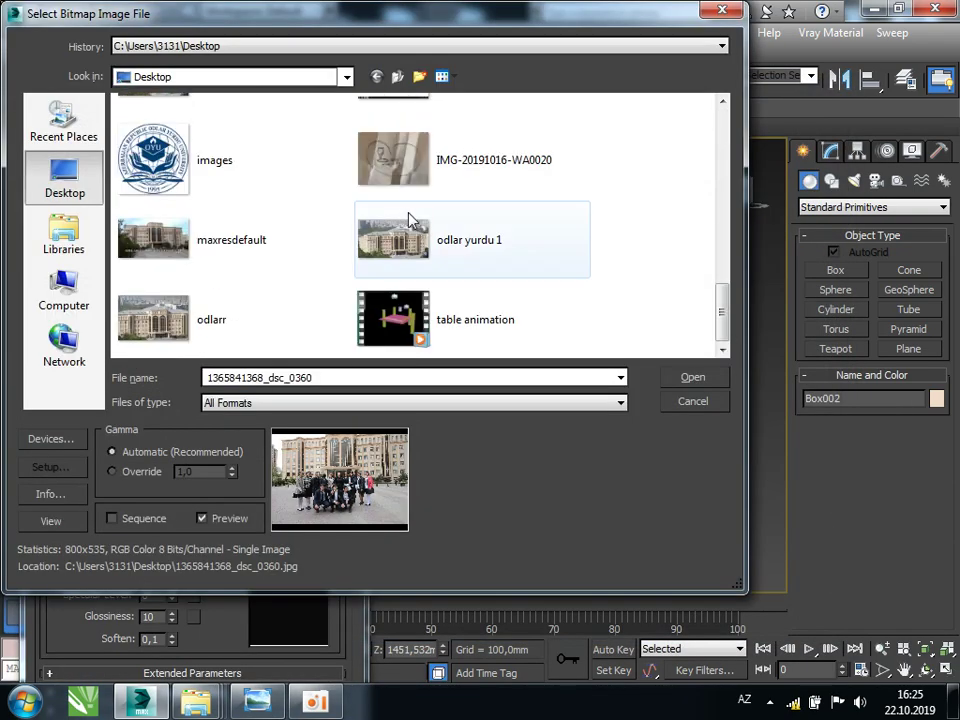
{"action": "left_click", "coordinate": [168, 266]}
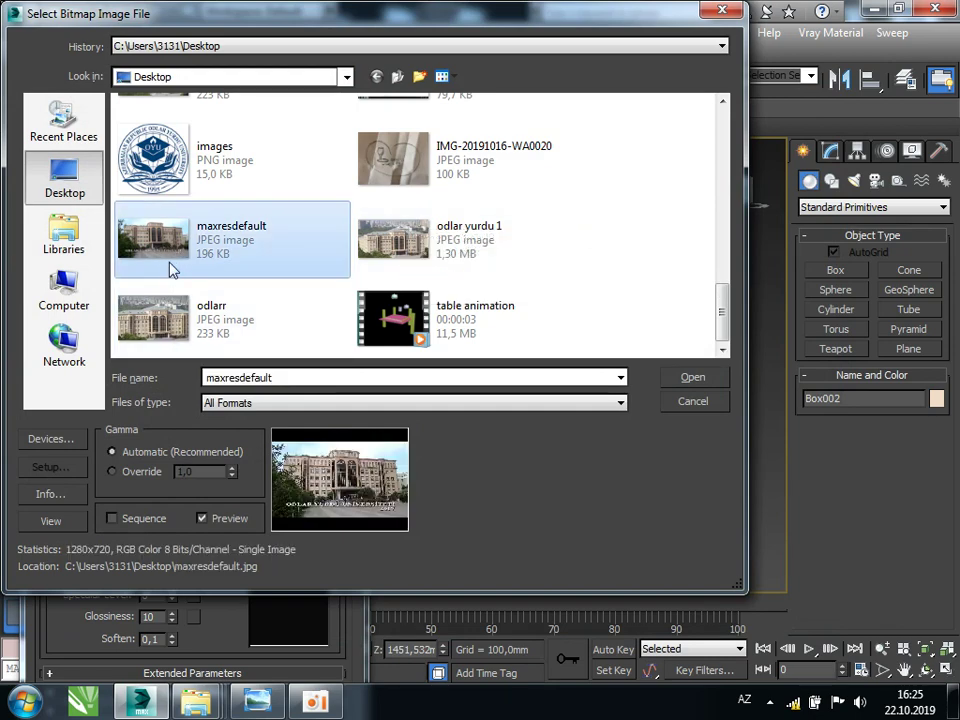
{"action": "double_click", "coordinate": [163, 242]}
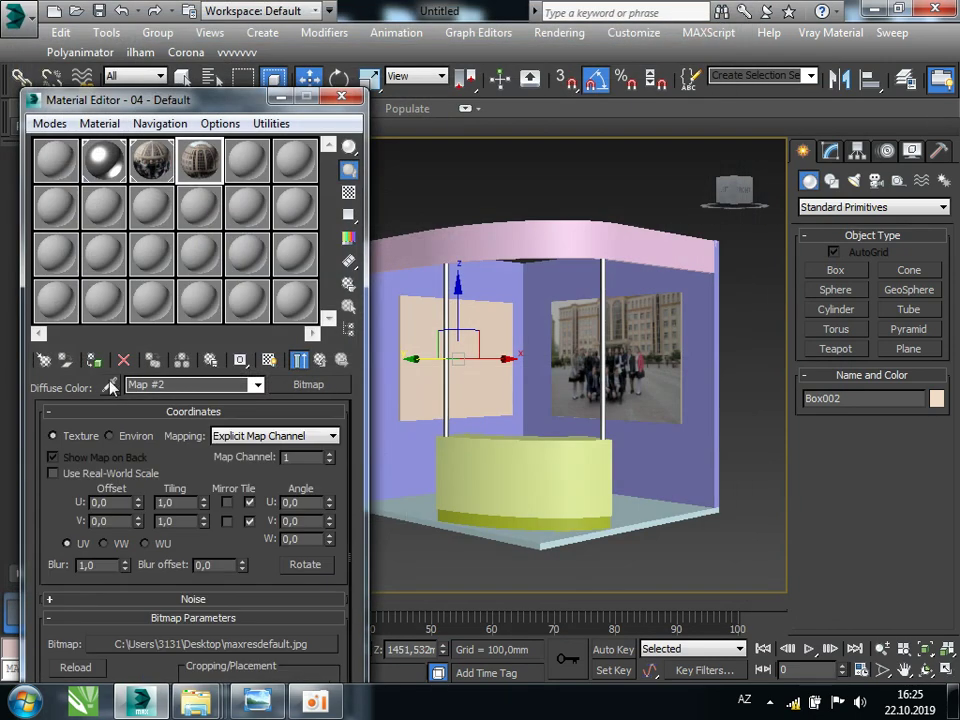
{"action": "left_click", "coordinate": [268, 360]}
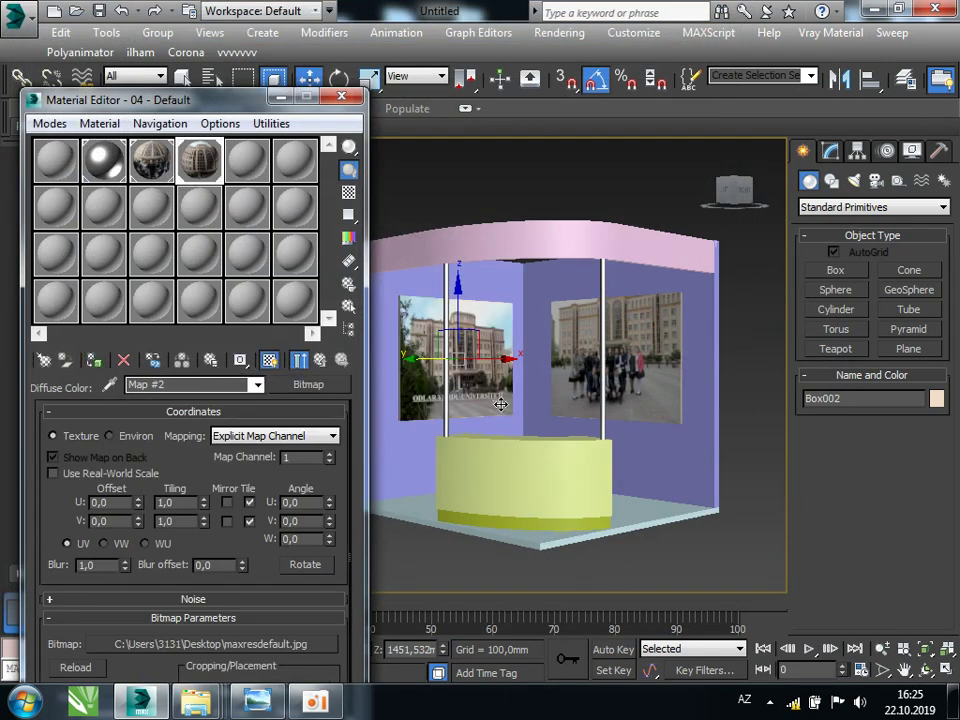
{"action": "left_click", "coordinate": [345, 97]}
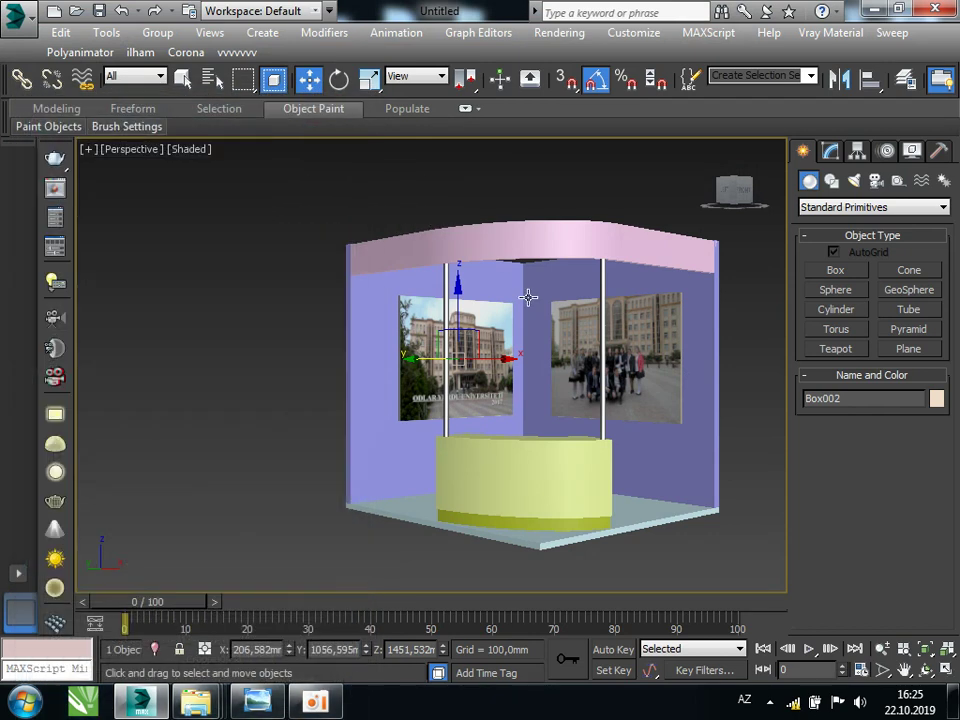
Resize Box003 to about 1113 × 1846 mm and widen Box002 to about 1765 mm
{"action": "left_click", "coordinate": [614, 366]}
{"action": "left_click", "coordinate": [857, 151]}
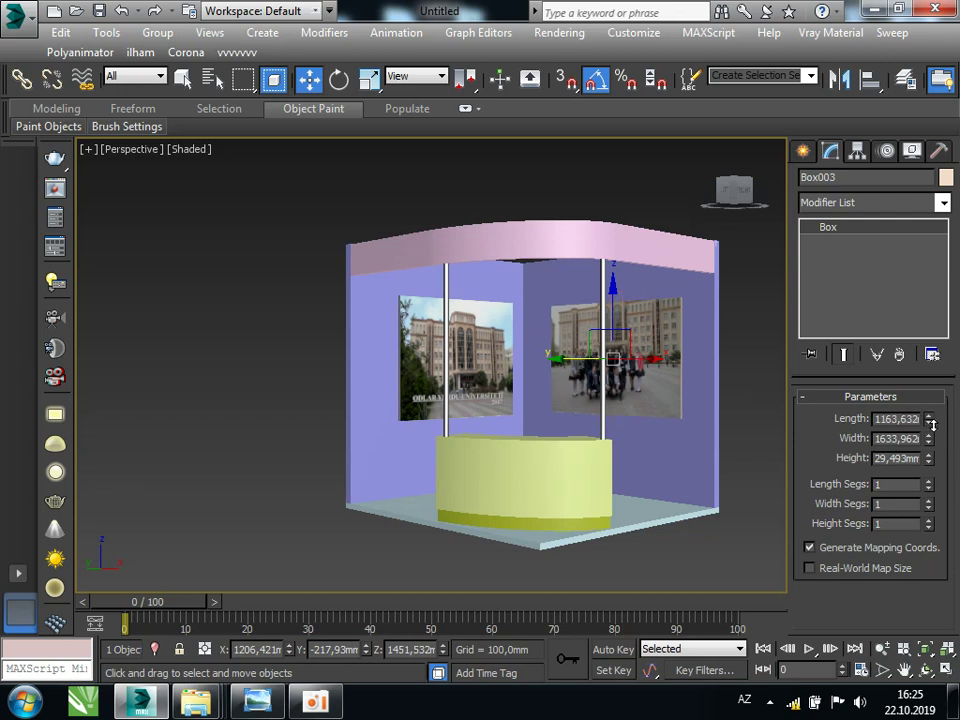
{"action": "mouse_move", "coordinate": [930, 425]}
{"action": "left_mouse_down"}
{"action": "mouse_move", "coordinate": [930, 437]}
{"action": "mouse_move", "coordinate": [925, 425]}
{"action": "left_mouse_up"}
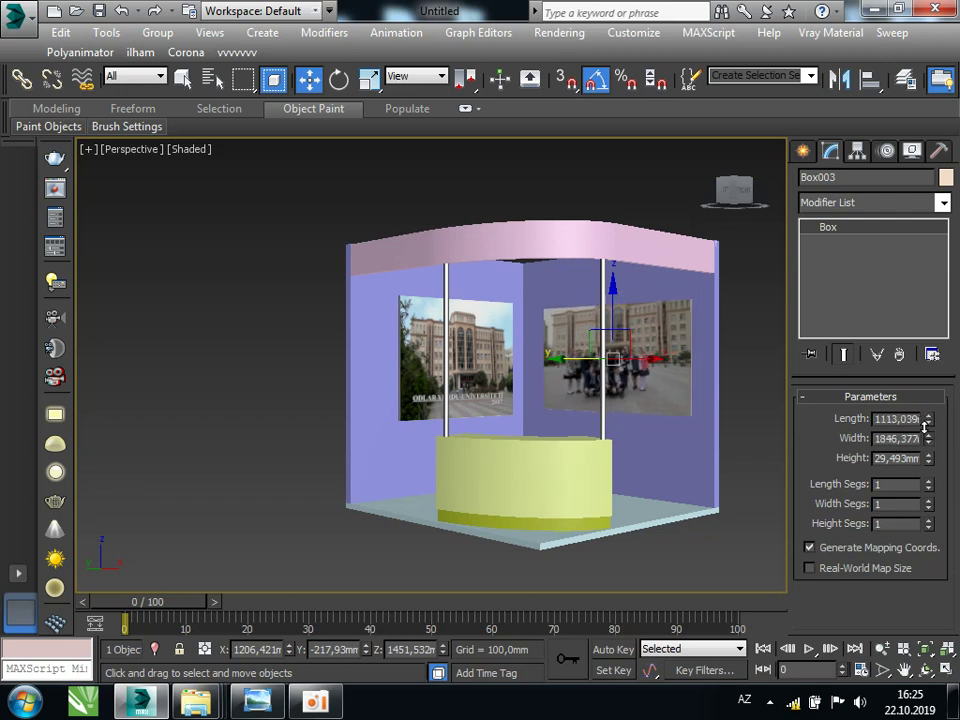
{"action": "left_click", "coordinate": [505, 391]}
{"action": "left_click_drag", "start_coordinate": [930, 446], "coordinate": [927, 430]}
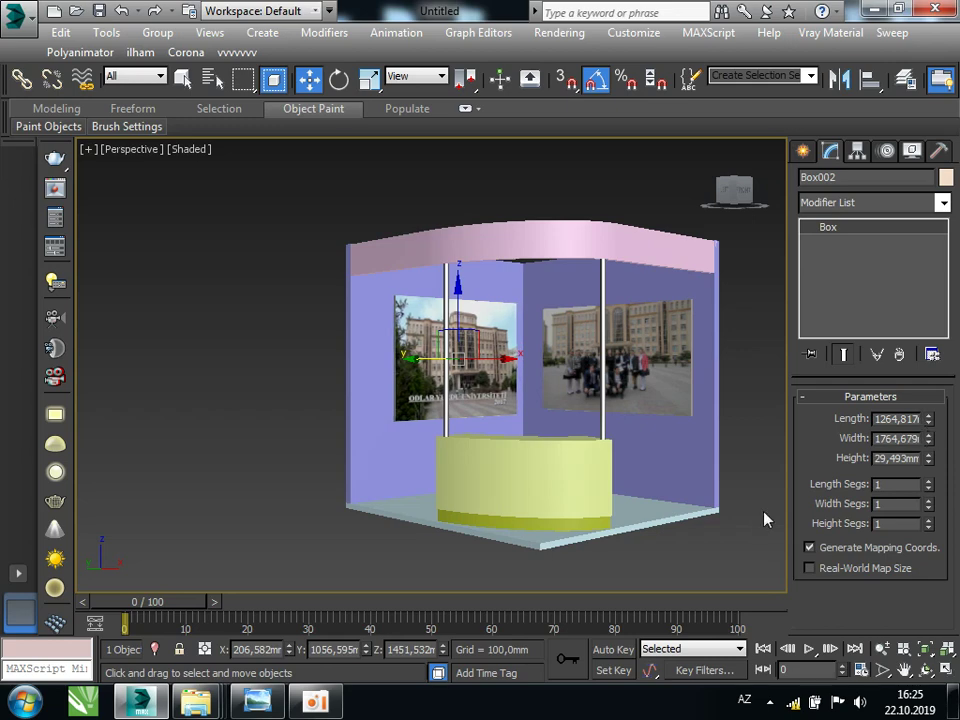
{"action": "left_click", "coordinate": [707, 542]}
{"action": "scroll", "coordinate": [574, 463], "scroll_direction": "down", "scroll_amount": 2}
{"action": "scroll", "coordinate": [574, 463], "scroll_direction": "up", "scroll_amount": 2}
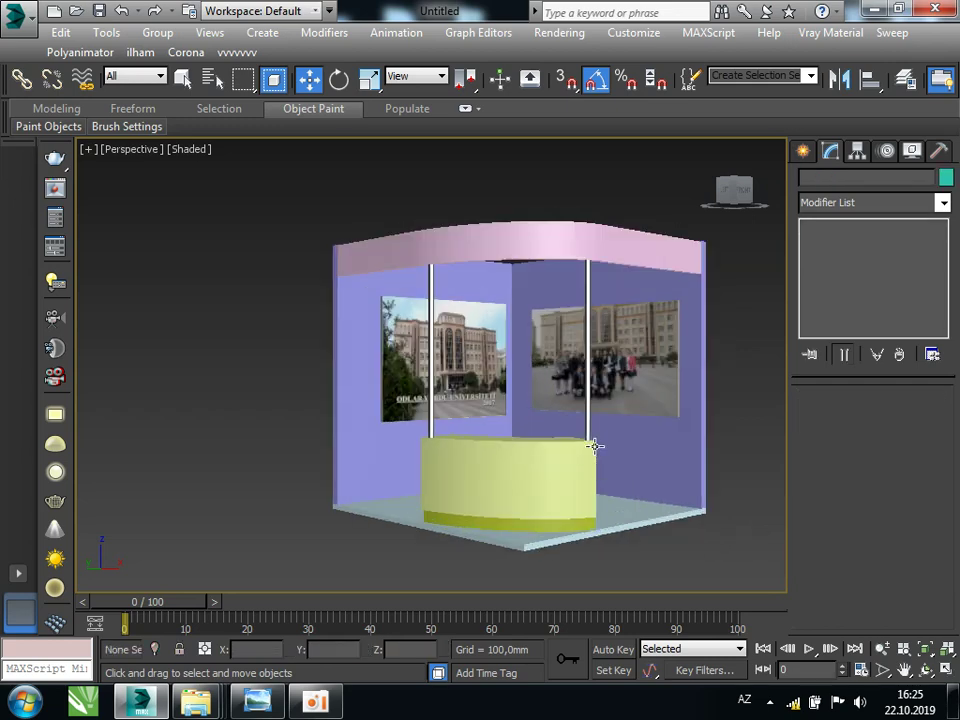
{"action": "left_click", "coordinate": [258, 700]}
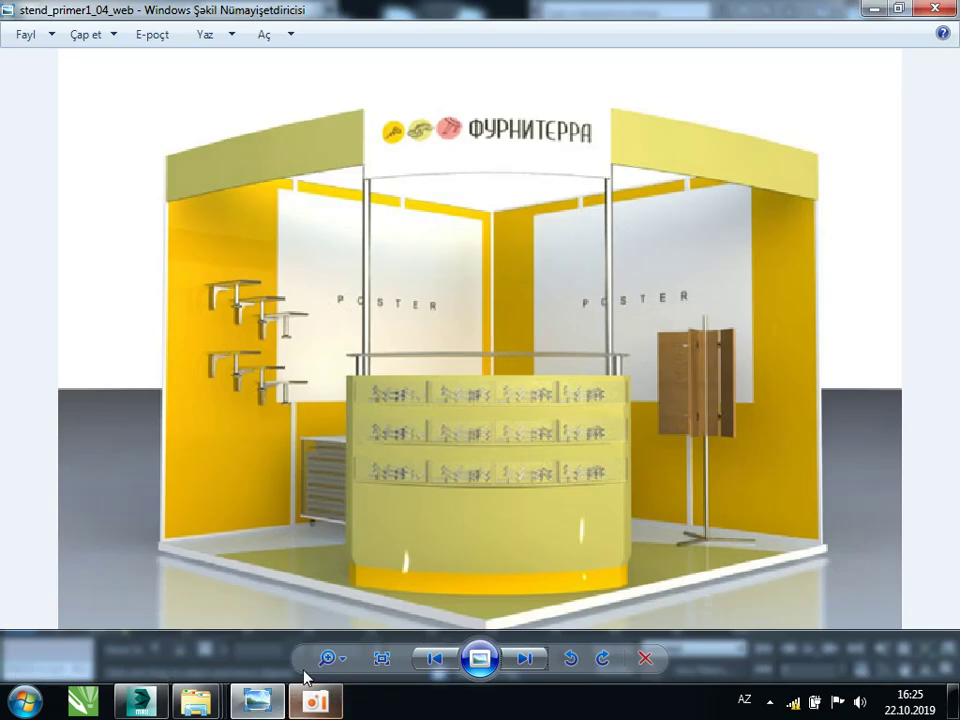
{"action": "scroll", "coordinate": [374, 374], "scroll_direction": "up", "scroll_amount": 1}
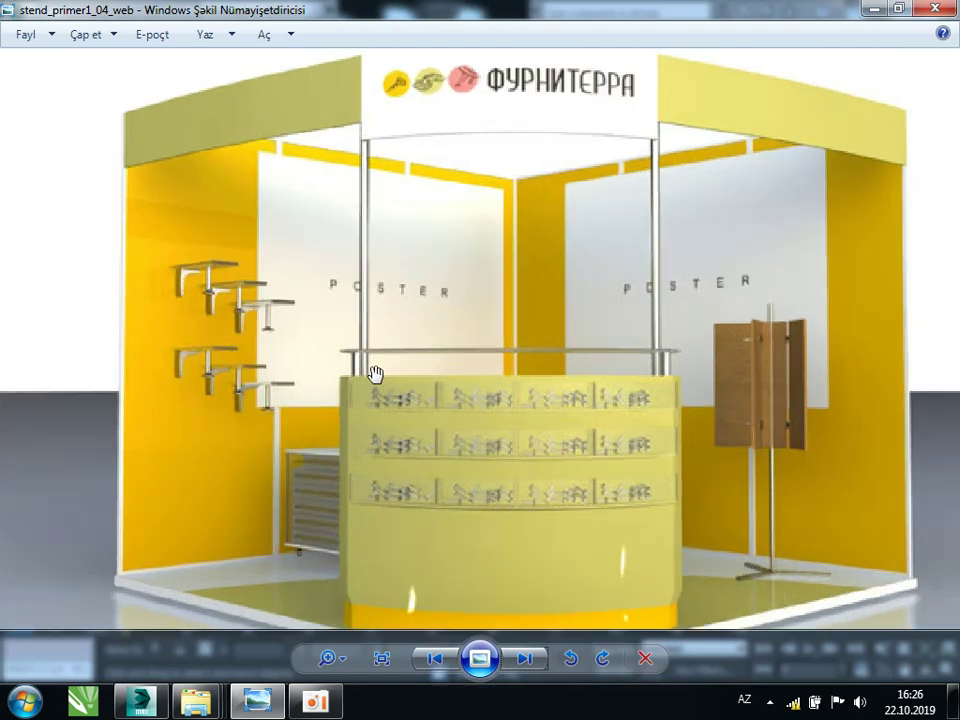
{"action": "scroll", "coordinate": [374, 374], "scroll_direction": "up", "scroll_amount": 1}
{"action": "scroll", "coordinate": [374, 374], "scroll_direction": "down", "scroll_amount": 1}
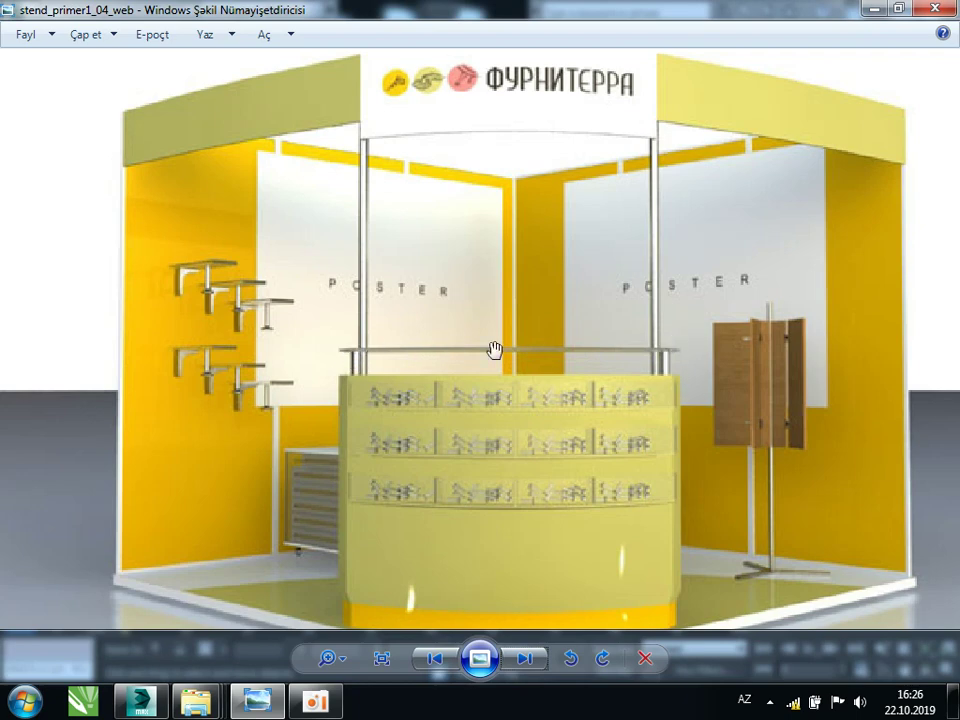
{"action": "left_click", "coordinate": [140, 701]}
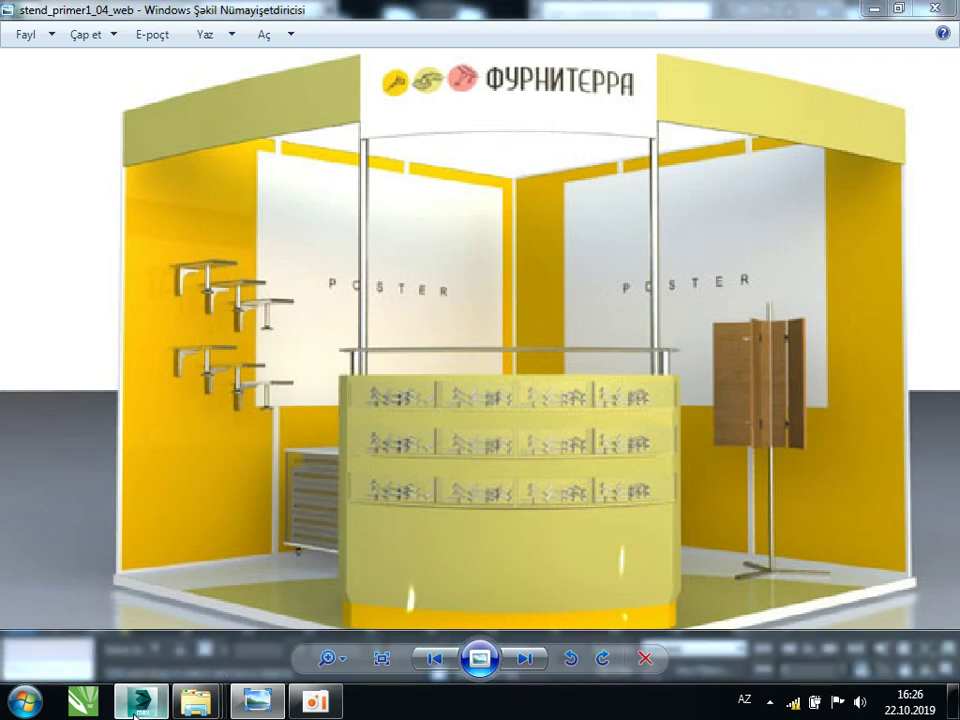
{"action": "middle_click_drag", "start_coordinate": [606, 435], "coordinate": [523, 463], "text": "alt"}
Clone Arc002 upward as Arc003, extrude it 30 mm thick, and select material slot 05
{"action": "left_click", "coordinate": [502, 478]}
{"action": "scroll", "coordinate": [502, 478], "scroll_direction": "up", "scroll_amount": 2}
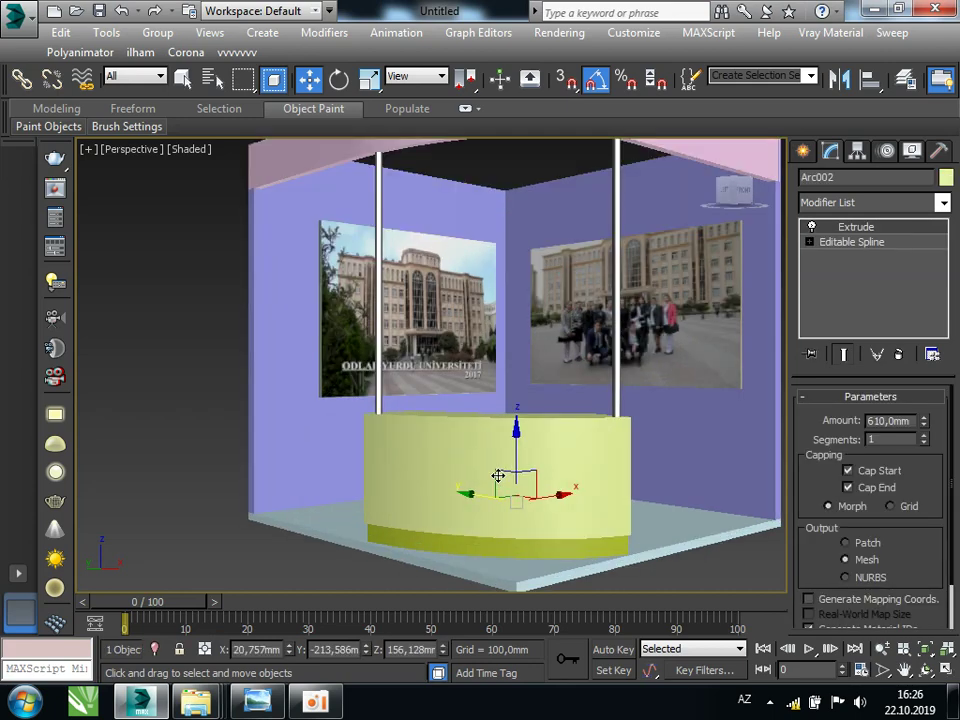
{"action": "left_click_drag", "start_coordinate": [517, 465], "coordinate": [518, 324], "text": "shift"}
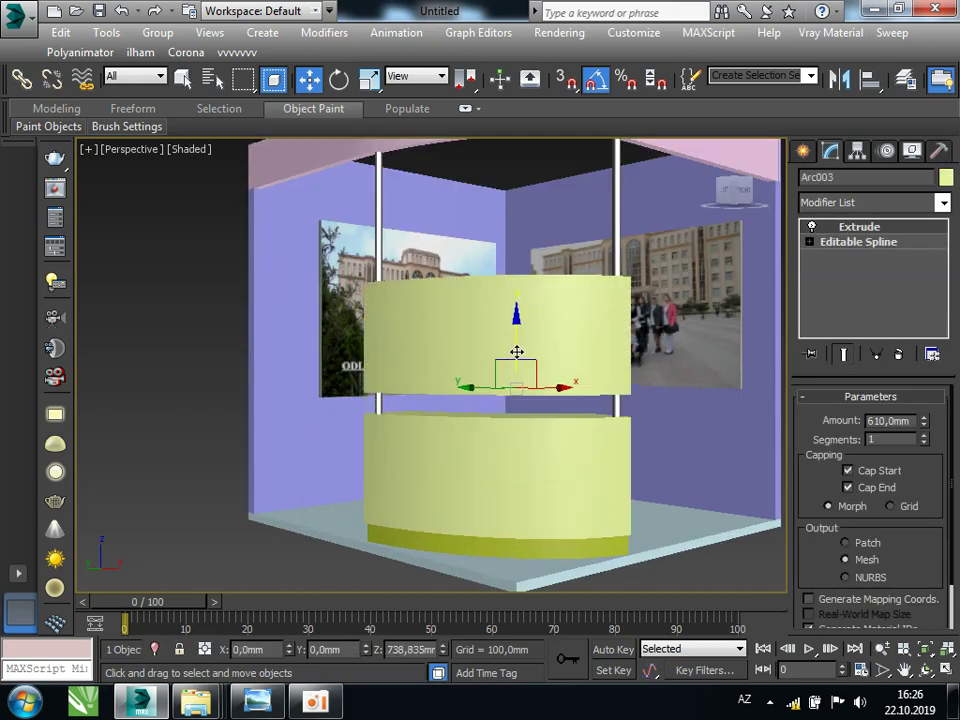
{"action": "left_click", "coordinate": [505, 437]}
{"action": "left_click_drag", "start_coordinate": [923, 424], "coordinate": [932, 530]}
{"action": "mouse_move", "coordinate": [592, 461]}
{"action": "middle_mouse_down", "text": "alt"}
{"action": "mouse_move", "coordinate": [482, 491]}
{"action": "mouse_move", "coordinate": [656, 499]}
{"action": "mouse_move", "coordinate": [584, 475]}
{"action": "middle_mouse_up", "text": "alt"}
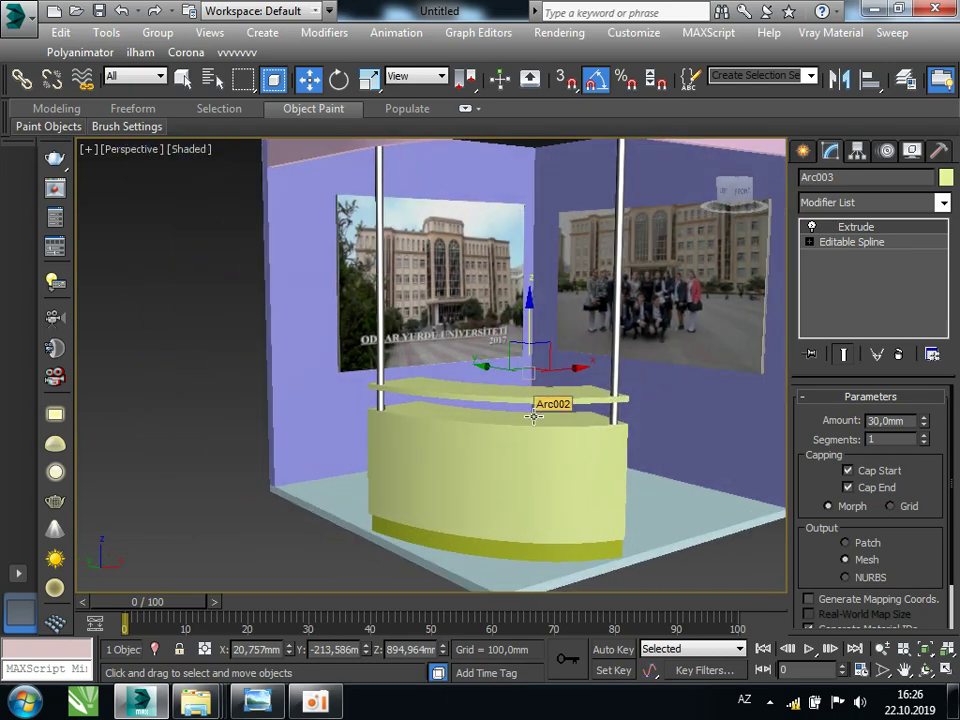
{"action": "key", "text": "m"}
{"action": "left_click", "coordinate": [250, 180]}
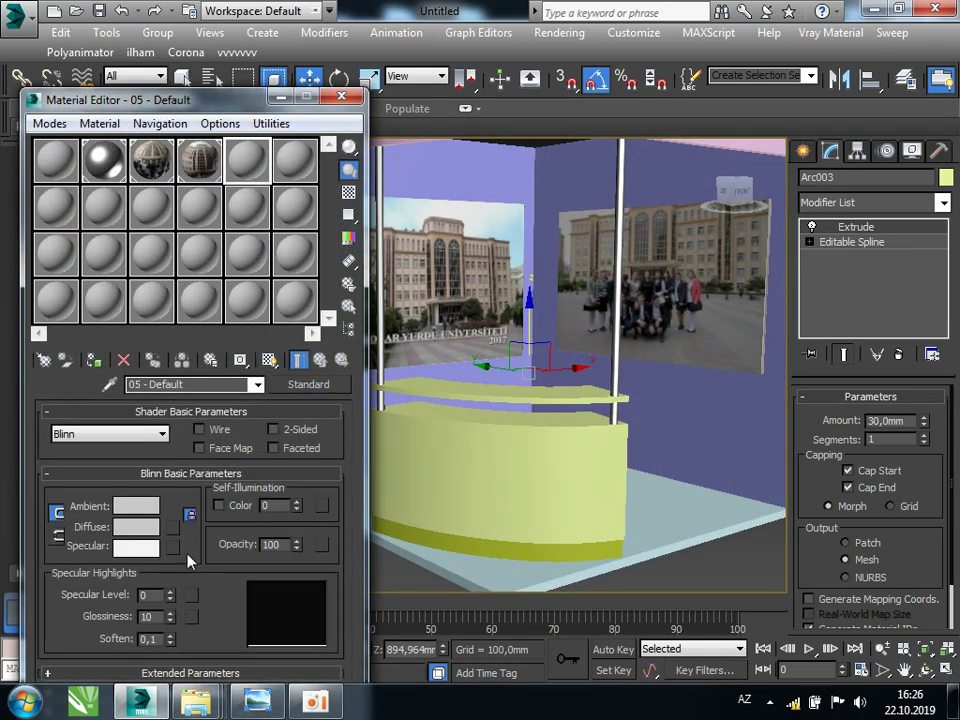
Give Arc003 a dark grey material, diffuse RGB 34,34,34 with Opacity 52
{"action": "left_click", "coordinate": [138, 530]}
{"action": "left_click_drag", "start_coordinate": [548, 202], "coordinate": [553, 148]}
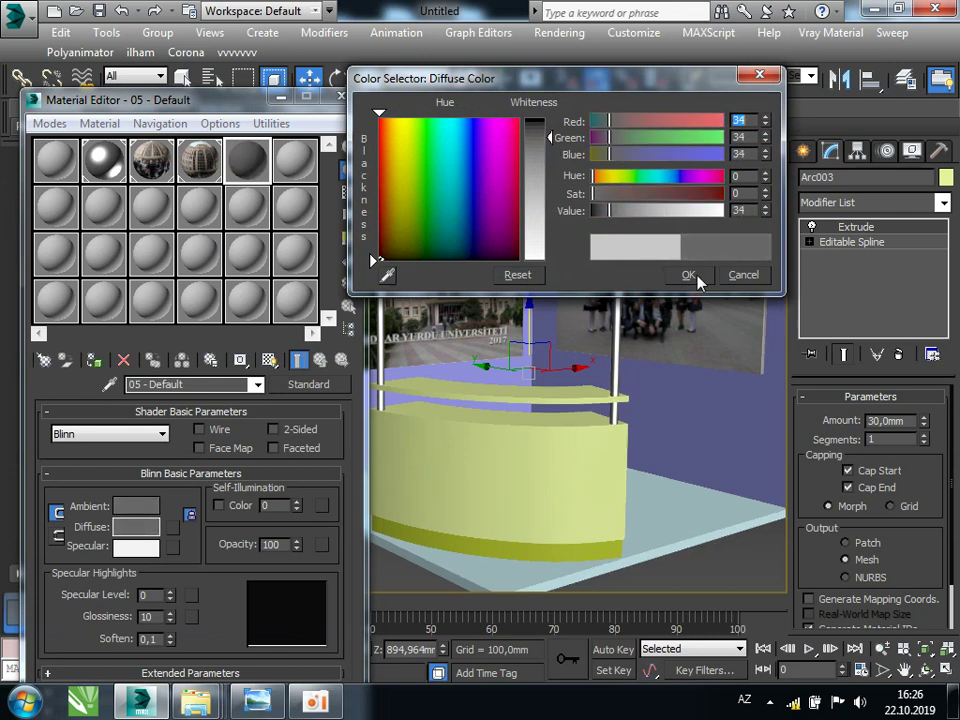
{"action": "left_click", "coordinate": [696, 276]}
{"action": "left_click", "coordinate": [95, 361]}
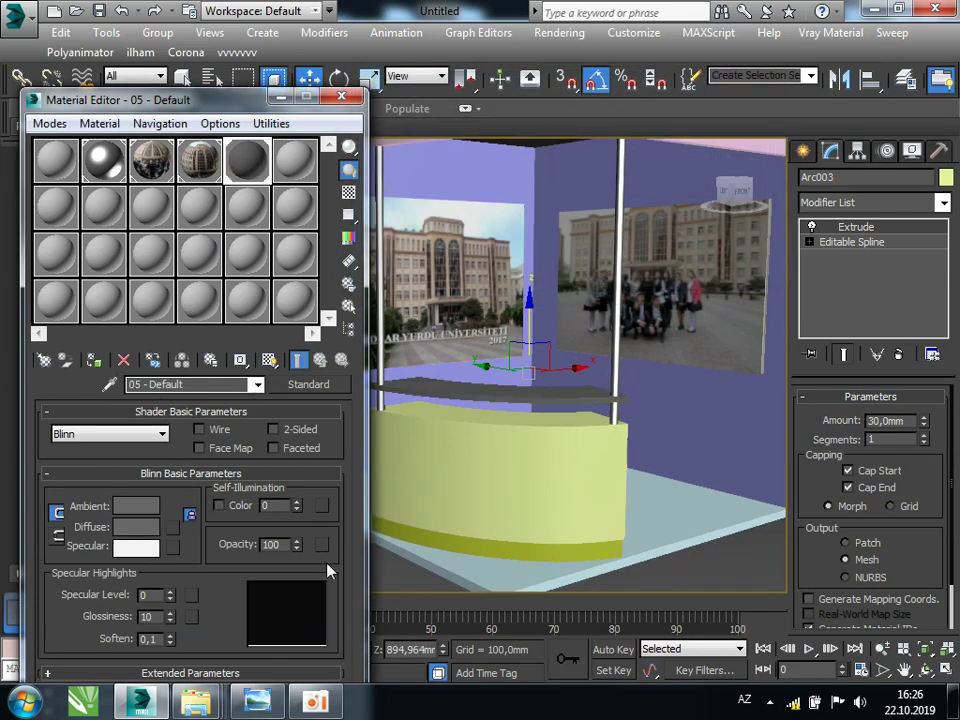
{"action": "left_click_drag", "start_coordinate": [296, 546], "coordinate": [297, 574]}
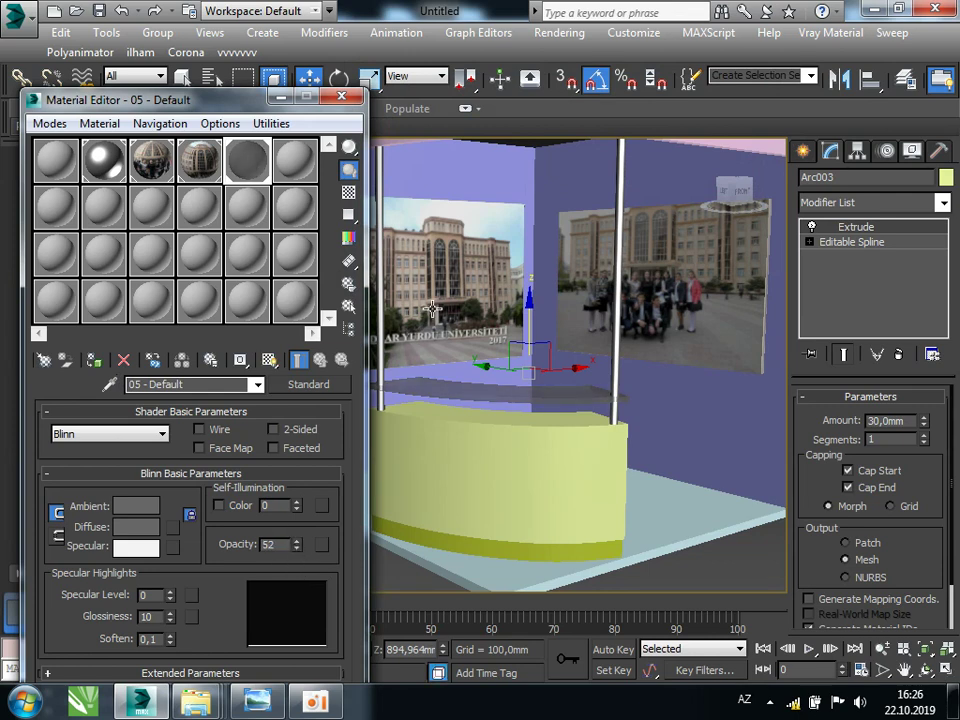
Orbit the viewport around the booth and reopen the reference render in Photo Viewer
{"action": "left_click", "coordinate": [341, 96]}
{"action": "mouse_move", "coordinate": [564, 333]}
{"action": "middle_mouse_down", "text": "alt"}
{"action": "mouse_move", "coordinate": [497, 401]}
{"action": "mouse_move", "coordinate": [439, 369]}
{"action": "mouse_move", "coordinate": [364, 354]}
{"action": "mouse_move", "coordinate": [374, 372]}
{"action": "mouse_move", "coordinate": [418, 388]}
{"action": "mouse_move", "coordinate": [581, 388]}
{"action": "mouse_move", "coordinate": [606, 332]}
{"action": "mouse_move", "coordinate": [551, 372]}
{"action": "mouse_move", "coordinate": [520, 360]}
{"action": "mouse_move", "coordinate": [498, 388]}
{"action": "mouse_move", "coordinate": [489, 366]}
{"action": "middle_mouse_up", "text": "alt"}
{"action": "scroll", "coordinate": [520, 360], "scroll_direction": "down", "scroll_amount": 5}
{"action": "scroll", "coordinate": [490, 362], "scroll_direction": "up", "scroll_amount": 2}
{"action": "left_click", "coordinate": [267, 704]}
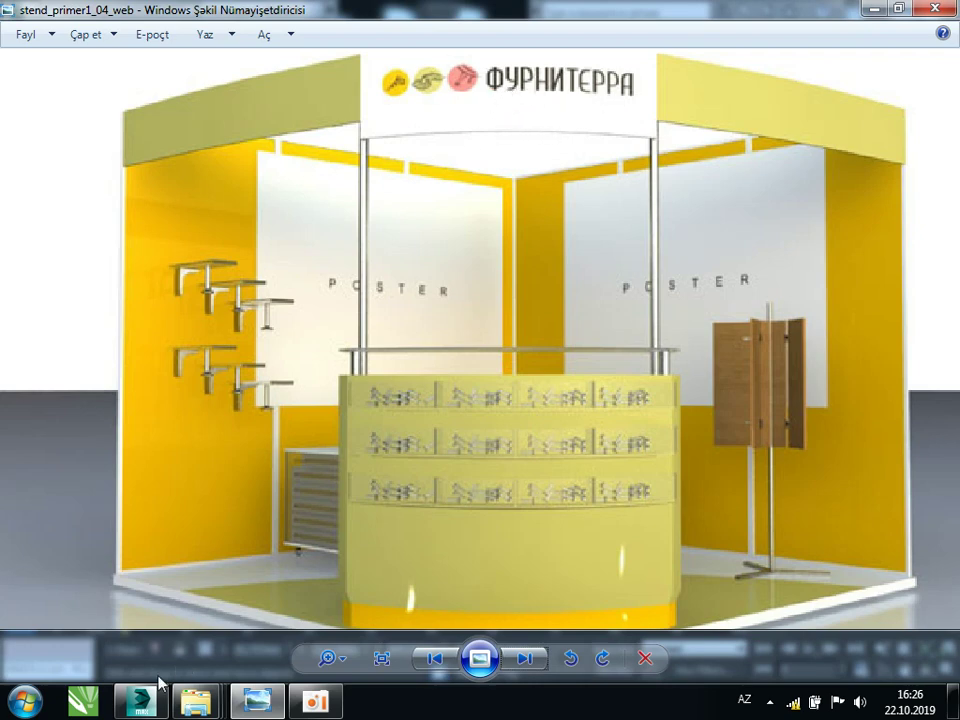
Leave Photo Viewer for the 3ds Max booth scene and orbit around the counter
{"action": "left_click", "coordinate": [146, 705]}
{"action": "middle_click_drag", "start_coordinate": [399, 516], "coordinate": [358, 516], "text": "alt"}
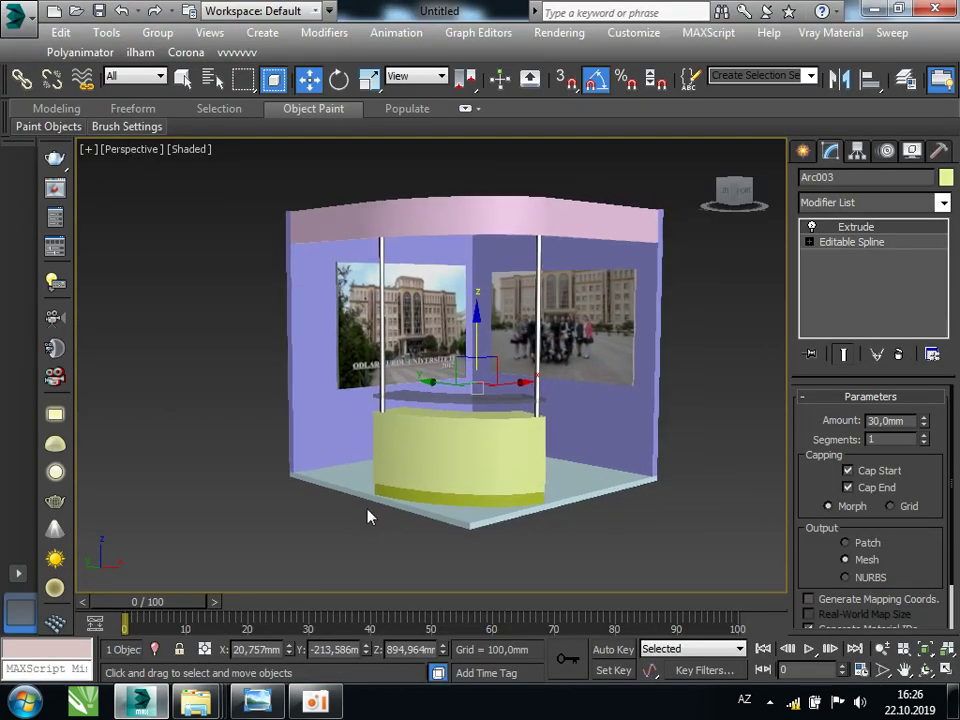
Clone the curved yellow counter as copy Arc004 and place it at canopy height
{"action": "scroll", "coordinate": [514, 461], "scroll_direction": "up", "scroll_amount": 4}
{"action": "scroll", "coordinate": [484, 461], "scroll_direction": "down", "scroll_amount": 1}
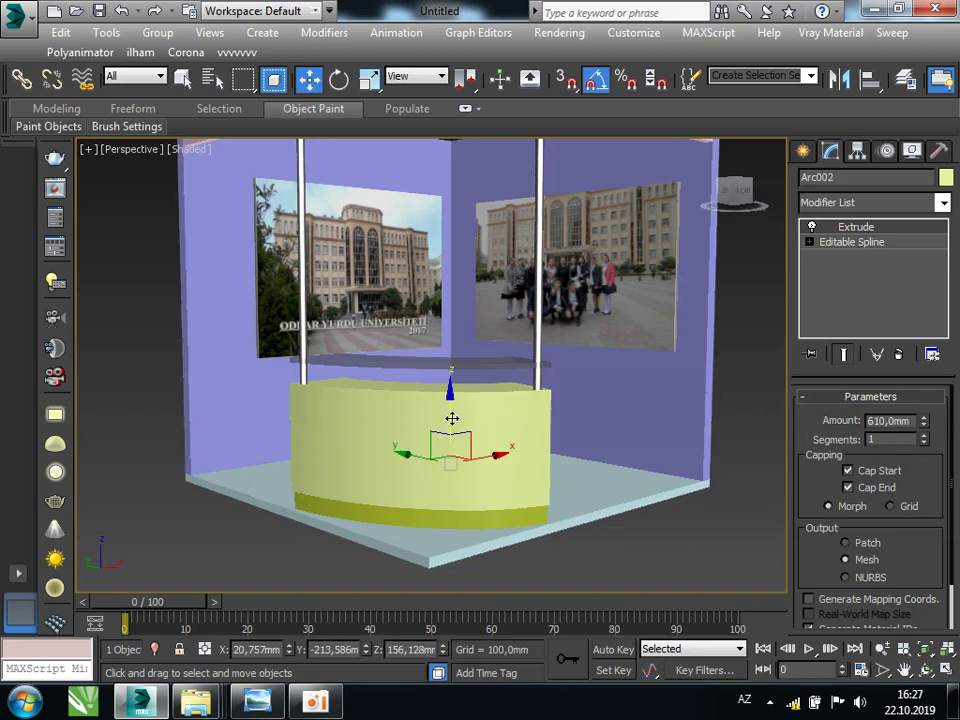
{"action": "left_click_drag", "start_coordinate": [452, 418], "coordinate": [471, 180], "text": "shift"}
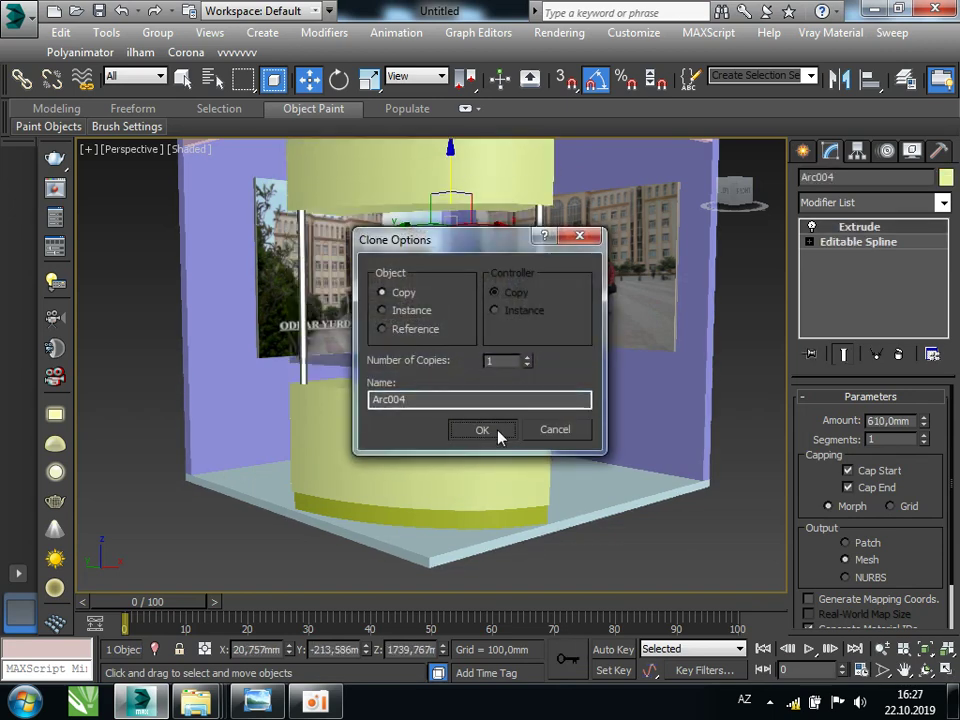
{"action": "left_click", "coordinate": [498, 430]}
{"action": "left_click_drag", "start_coordinate": [453, 246], "coordinate": [456, 306]}
{"action": "mouse_move", "coordinate": [456, 306]}
{"action": "middle_mouse_down", "text": "alt"}
{"action": "mouse_move", "coordinate": [349, 399]}
{"action": "mouse_move", "coordinate": [301, 394]}
{"action": "middle_mouse_up", "text": "alt"}
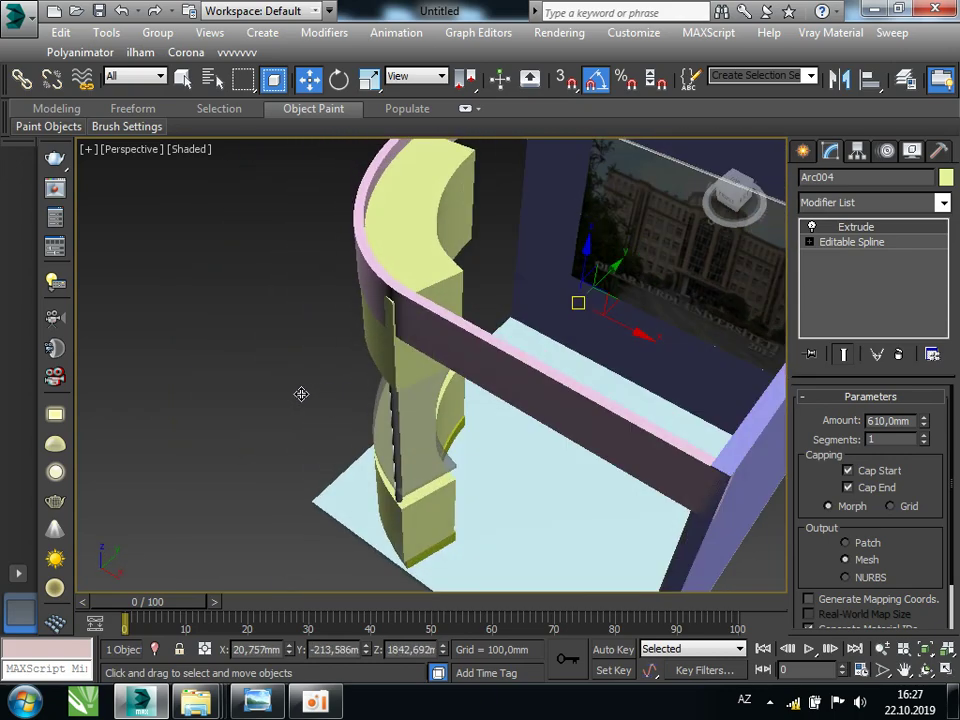
Delete the two unwanted segments from Arc004's spline at Segment level
{"action": "left_click", "coordinate": [810, 242]}
{"action": "left_click", "coordinate": [843, 287]}
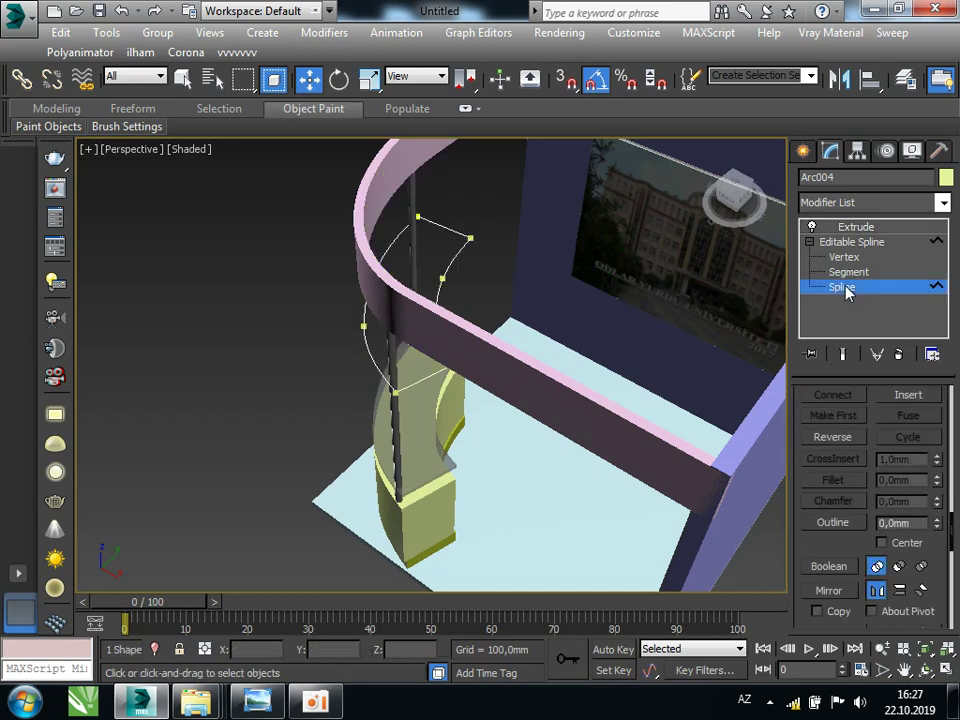
{"action": "middle_click_drag", "start_coordinate": [474, 300], "coordinate": [452, 302], "text": "alt"}
{"action": "left_click", "coordinate": [848, 272]}
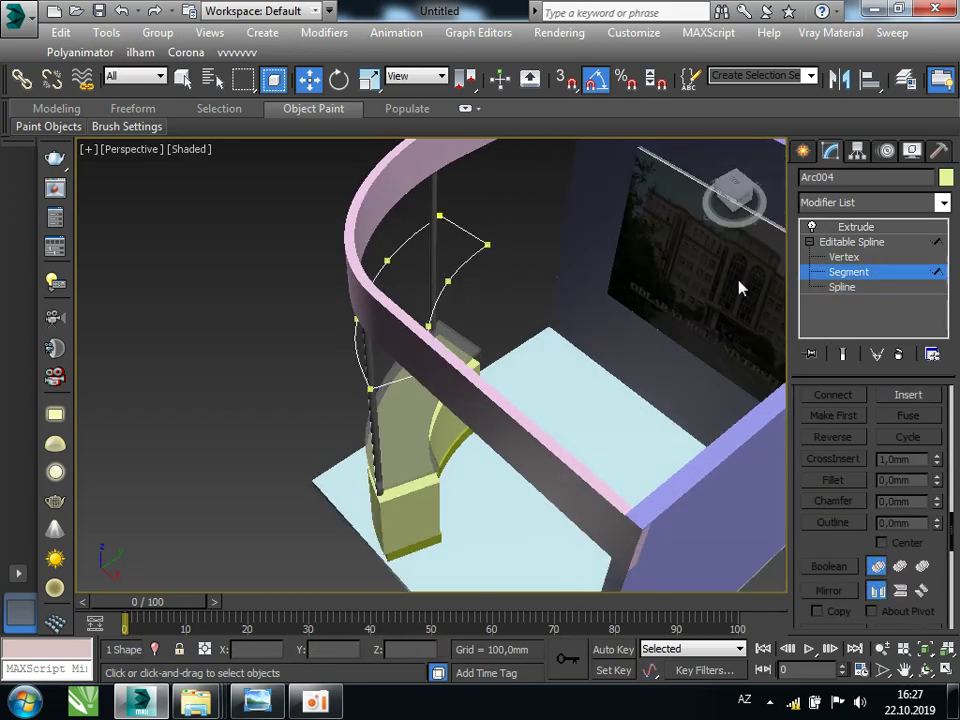
{"action": "left_click", "coordinate": [465, 262]}
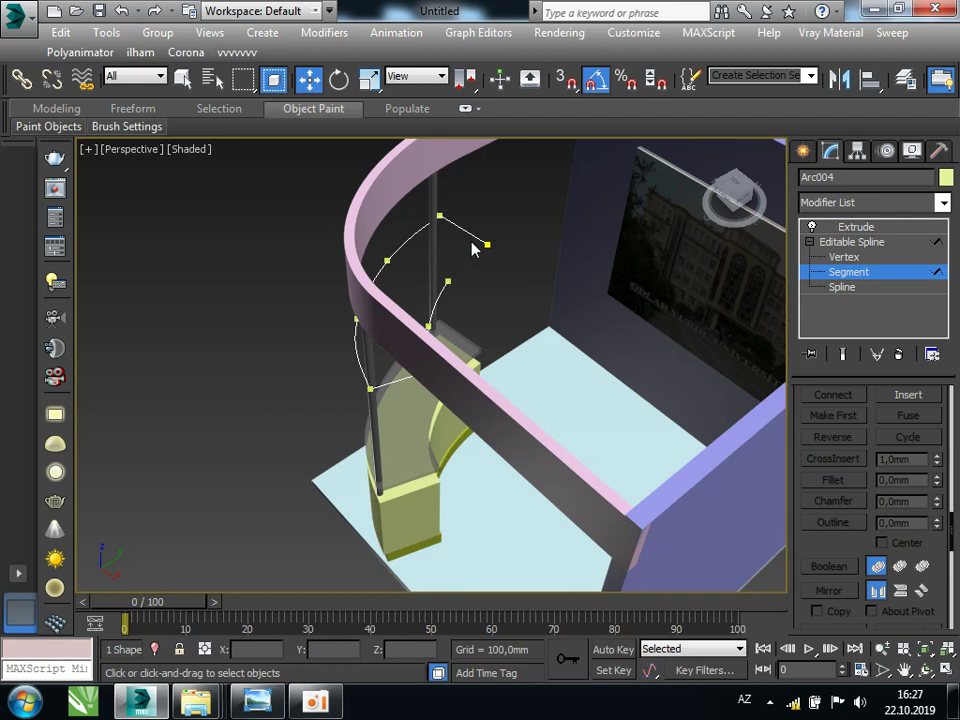
{"action": "key", "text": "Delete"}
{"action": "left_click", "coordinate": [405, 378]}
{"action": "key", "text": "Delete"}
Outline the remaining front arc spline by -50 mm
{"action": "left_click", "coordinate": [843, 287]}
{"action": "left_click_drag", "start_coordinate": [937, 531], "coordinate": [943, 528]}
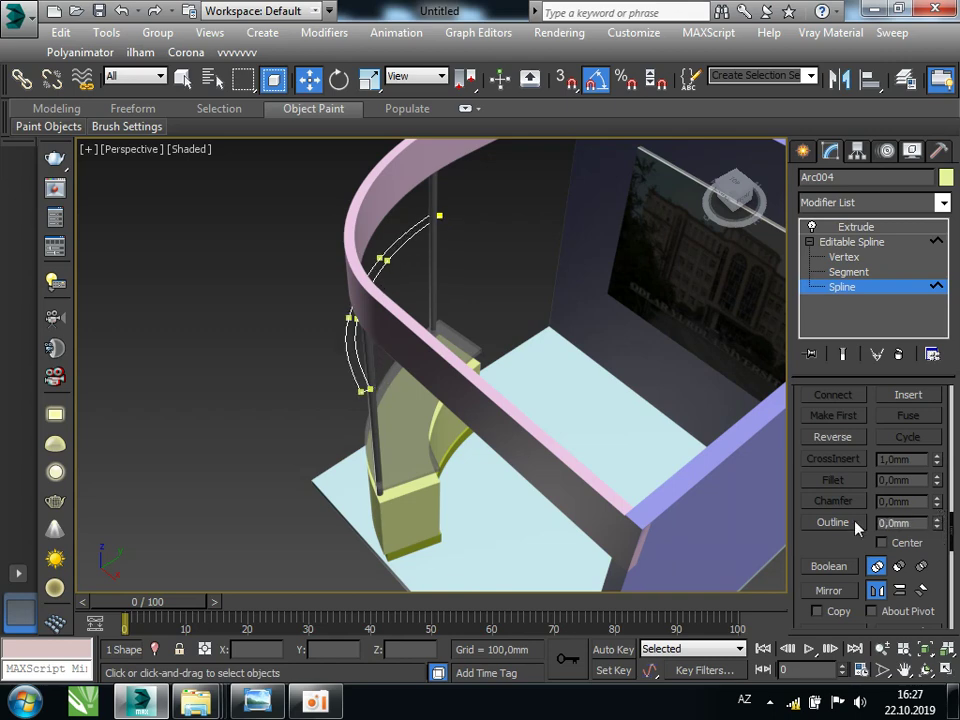
{"action": "mouse_move", "coordinate": [430, 447]}
{"action": "middle_mouse_down", "text": "alt"}
{"action": "mouse_move", "coordinate": [332, 401]}
{"action": "mouse_move", "coordinate": [508, 371]}
{"action": "mouse_move", "coordinate": [512, 362]}
{"action": "middle_mouse_up", "text": "alt"}
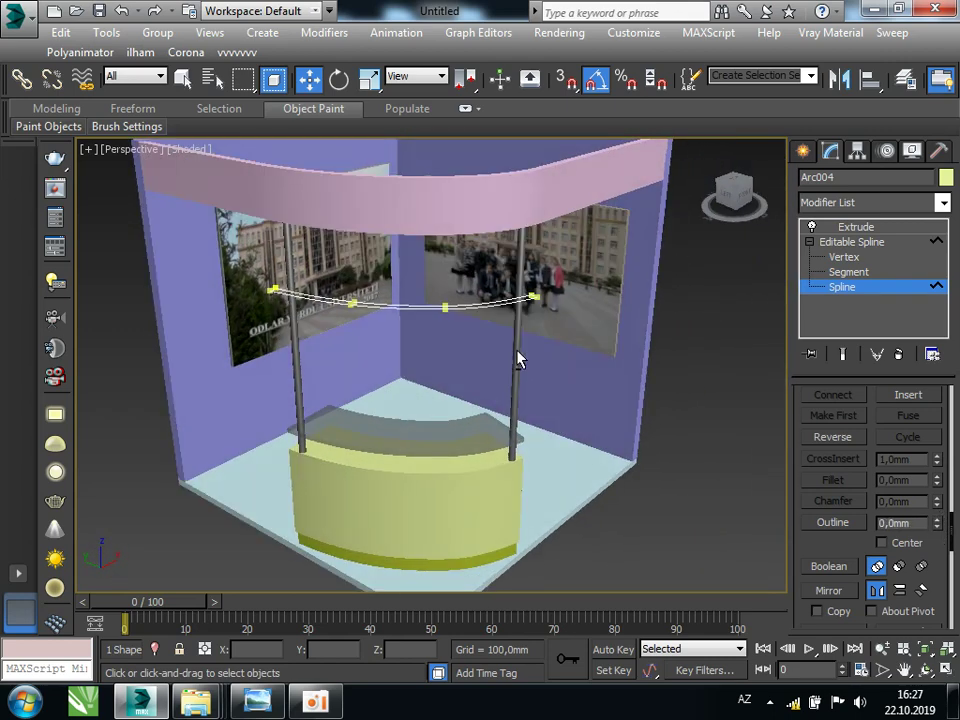
{"action": "left_click", "coordinate": [855, 203]}
Extrude the arc 405 mm and raise the panel onto the top of the poles
{"action": "type", "text": "ext"}
{"action": "key", "text": "Return"}
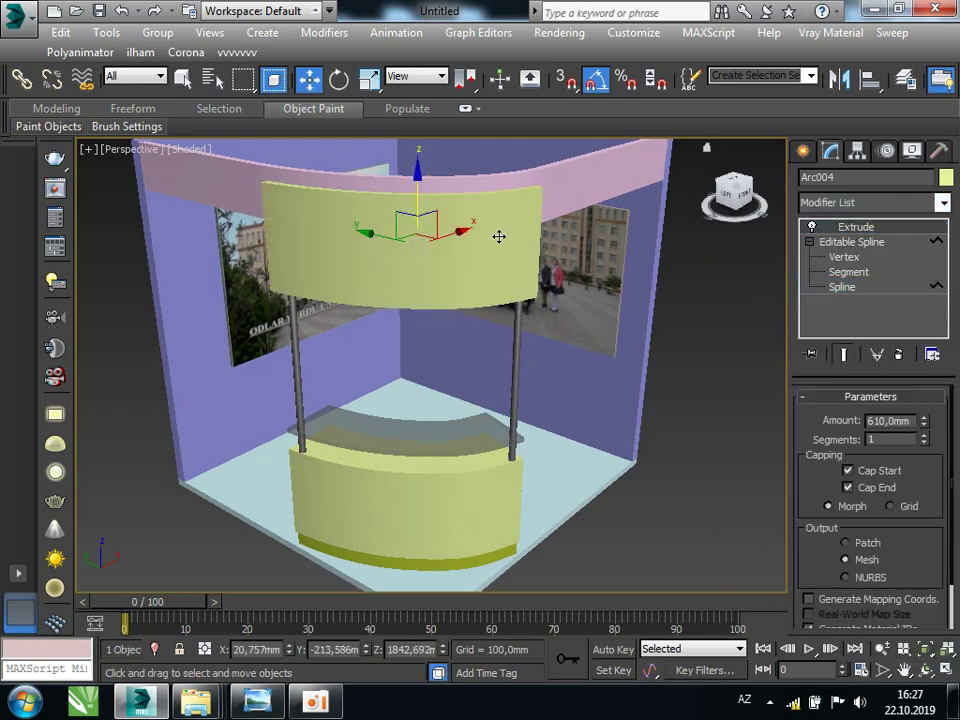
{"action": "left_click_drag", "start_coordinate": [930, 438], "coordinate": [933, 480]}
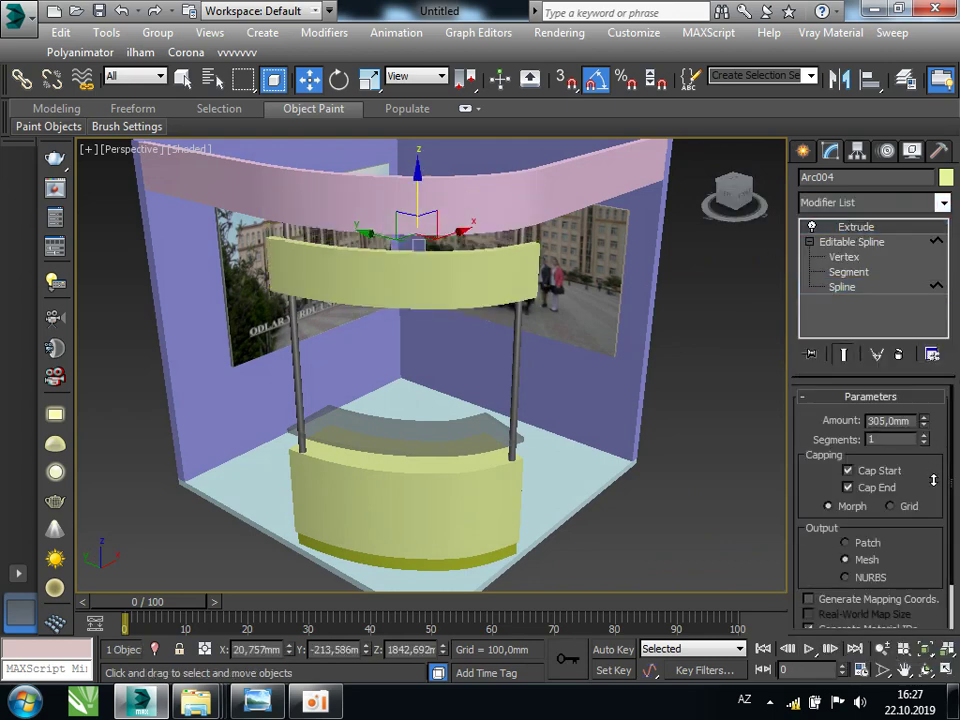
{"action": "mouse_move", "coordinate": [420, 207]}
{"action": "left_mouse_down"}
{"action": "mouse_move", "coordinate": [425, 152]}
{"action": "mouse_move", "coordinate": [425, 164]}
{"action": "left_mouse_up"}
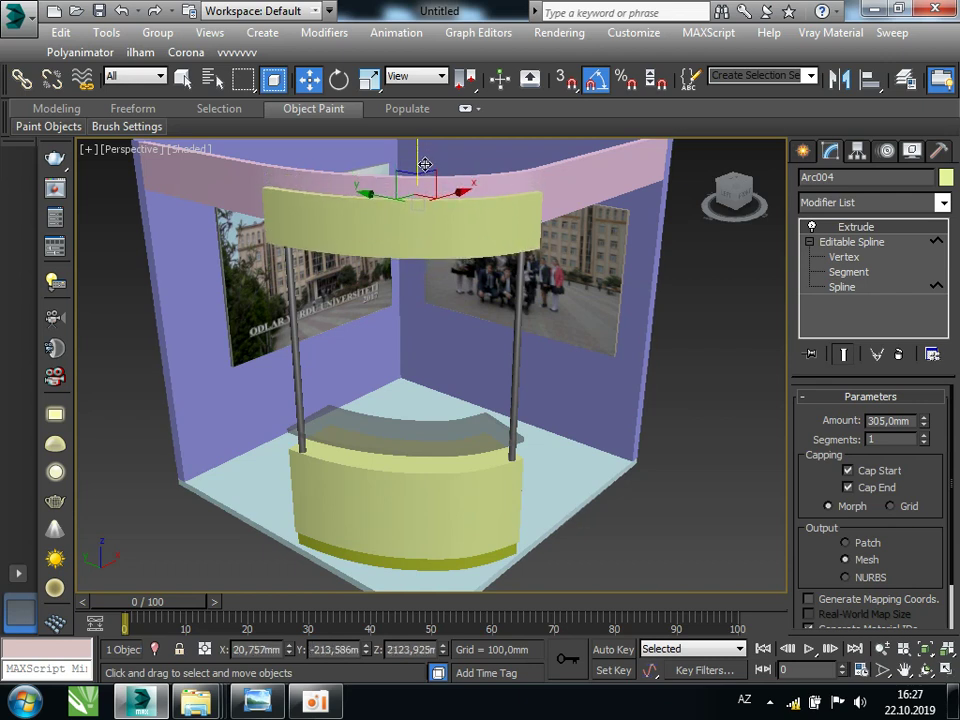
{"action": "left_click_drag", "start_coordinate": [924, 424], "coordinate": [919, 397]}
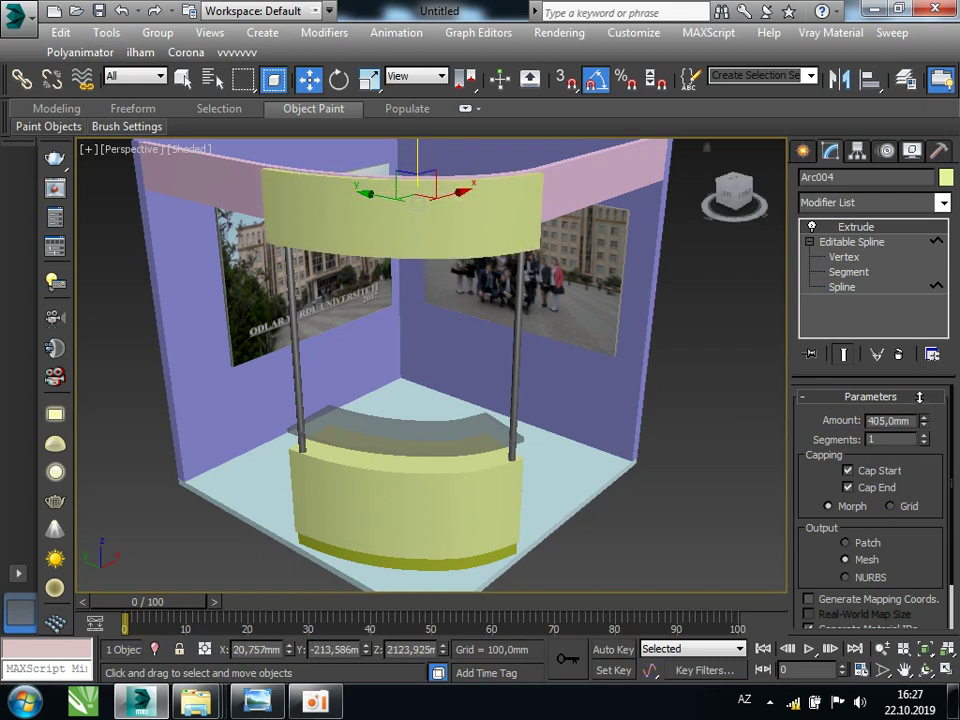
{"action": "mouse_move", "coordinate": [268, 295]}
{"action": "middle_mouse_down", "text": "alt"}
{"action": "mouse_move", "coordinate": [410, 382]}
{"action": "mouse_move", "coordinate": [414, 375]}
{"action": "mouse_move", "coordinate": [356, 364]}
{"action": "mouse_move", "coordinate": [507, 401]}
{"action": "mouse_move", "coordinate": [321, 300]}
{"action": "middle_mouse_up", "text": "alt"}
{"action": "scroll", "coordinate": [414, 375], "scroll_direction": "down", "scroll_amount": 5}
Set the curved header panel's object colour to white
{"action": "key", "text": "ctrl+d"}
{"action": "scroll", "coordinate": [439, 332], "scroll_direction": "up", "scroll_amount": 5}
{"action": "scroll", "coordinate": [439, 332], "scroll_direction": "down", "scroll_amount": 5}
{"action": "scroll", "coordinate": [487, 321], "scroll_direction": "up", "scroll_amount": 3}
{"action": "left_click", "coordinate": [487, 321]}
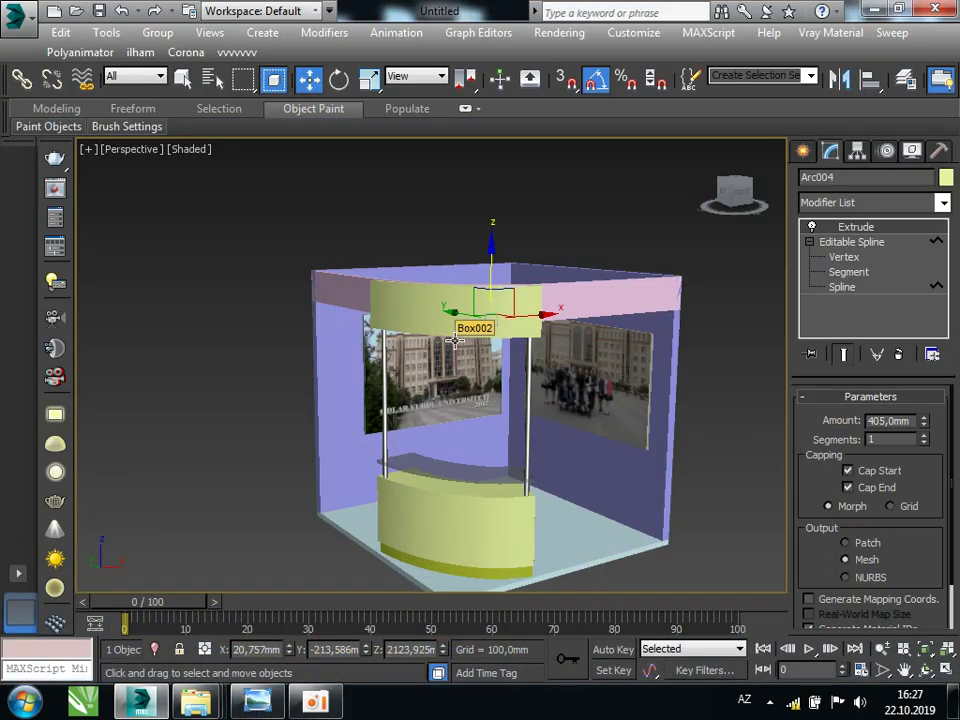
{"action": "left_click", "coordinate": [946, 178]}
{"action": "left_click", "coordinate": [564, 331]}
{"action": "left_click", "coordinate": [492, 391]}
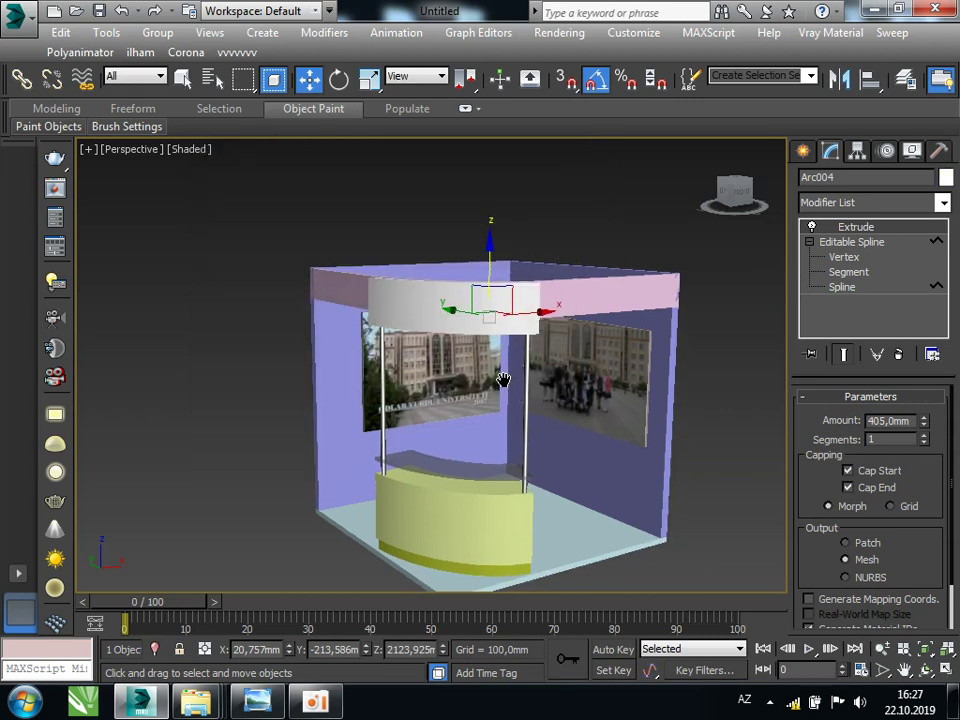
{"action": "left_click", "coordinate": [705, 358]}
{"action": "scroll", "coordinate": [450, 289], "scroll_direction": "up", "scroll_amount": 2}
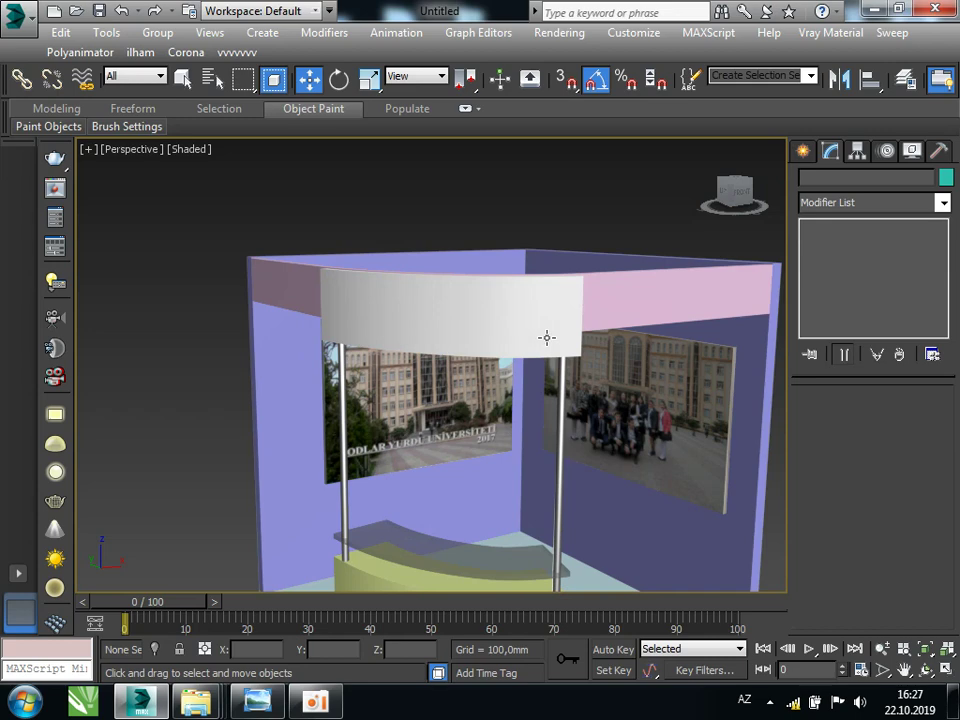
{"action": "left_click", "coordinate": [803, 151]}
{"action": "left_click", "coordinate": [258, 701]}
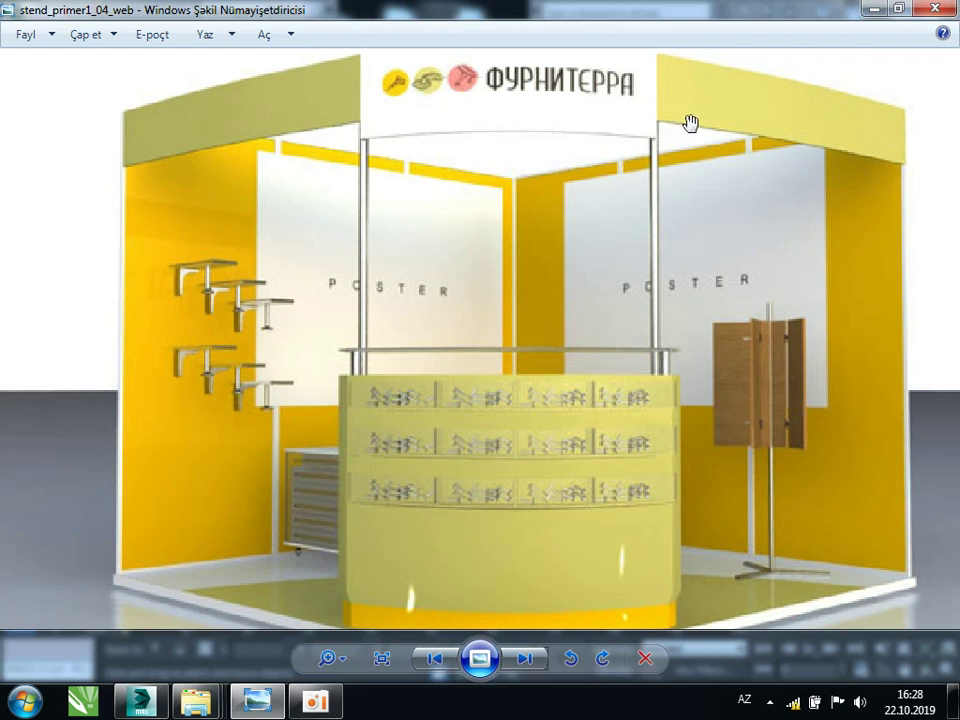
Return from the reference booth render to the 3ds Max scene
{"action": "left_click", "coordinate": [145, 701]}
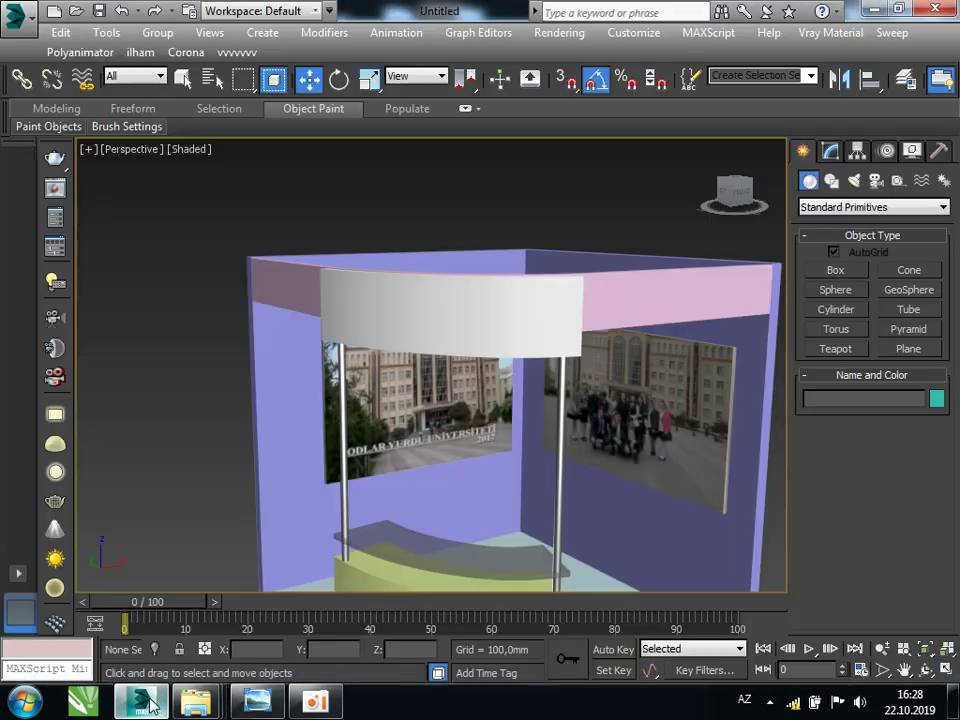
For the selected sign panel, give material slot 6 a Bitmap diffuse map
{"action": "left_click", "coordinate": [511, 305]}
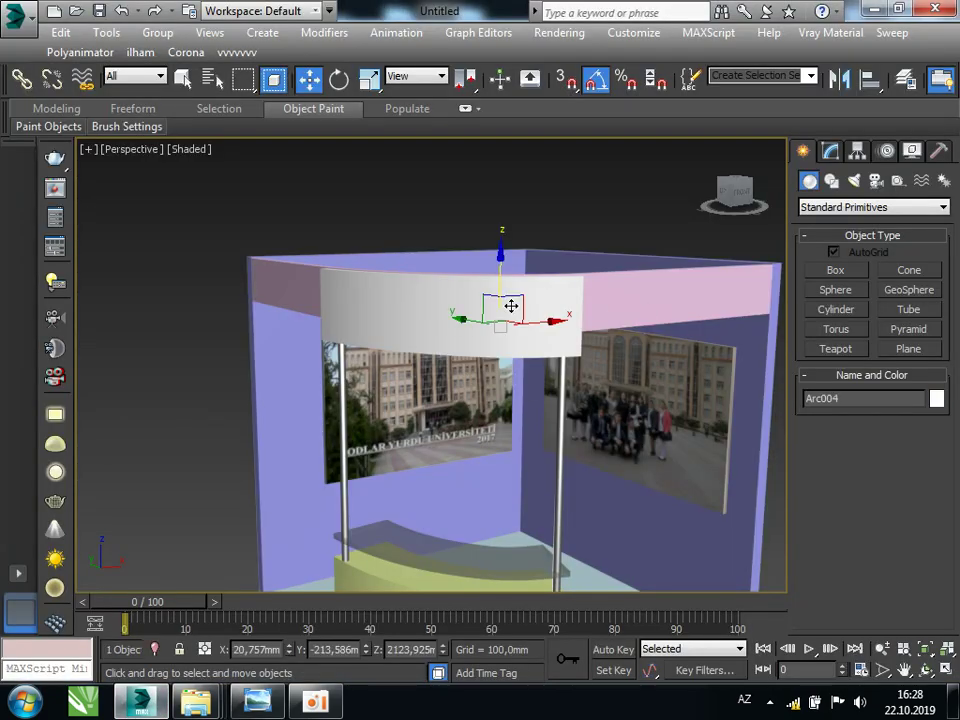
{"action": "key", "text": "m"}
{"action": "left_click", "coordinate": [306, 170]}
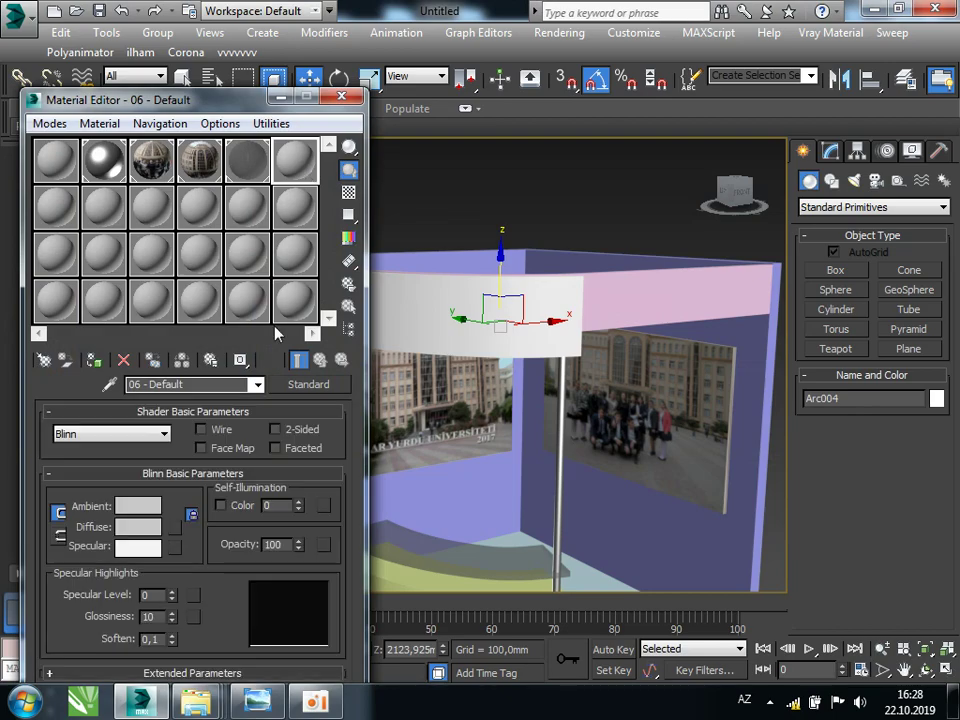
{"action": "left_click", "coordinate": [174, 527]}
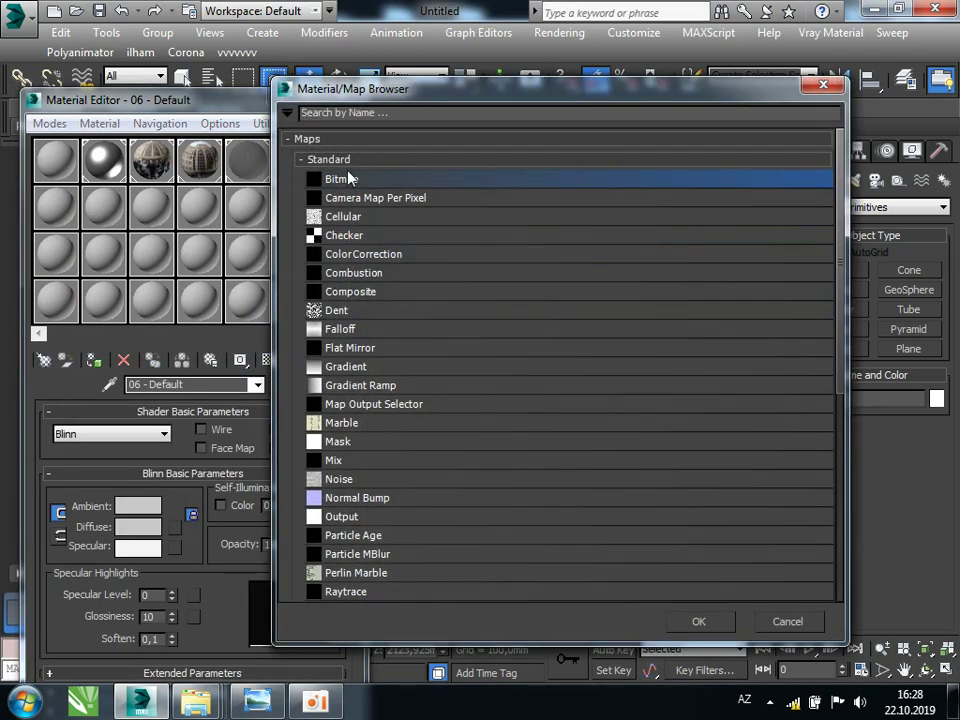
{"action": "double_click", "coordinate": [345, 180]}
Load images.png as the bitmap and show the map shaded in the viewport
{"action": "scroll", "coordinate": [467, 270], "scroll_direction": "down", "scroll_amount": 2}
{"action": "scroll", "coordinate": [471, 268], "scroll_direction": "up", "scroll_amount": 1}
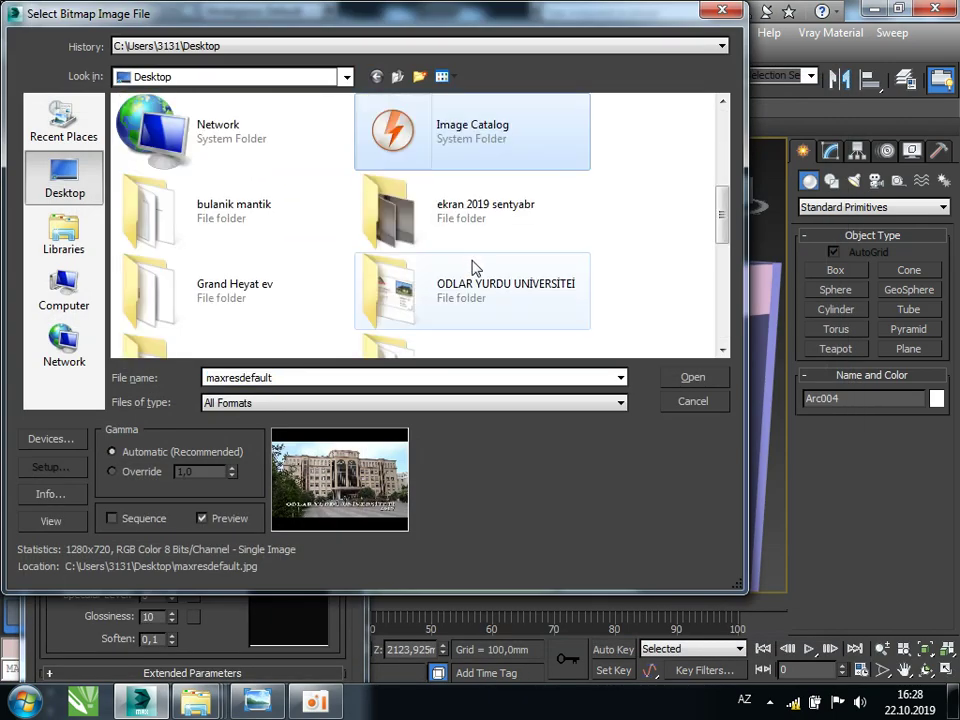
{"action": "scroll", "coordinate": [475, 270], "scroll_direction": "down", "scroll_amount": 5}
{"action": "scroll", "coordinate": [474, 270], "scroll_direction": "up", "scroll_amount": 4}
{"action": "scroll", "coordinate": [474, 270], "scroll_direction": "down", "scroll_amount": 2}
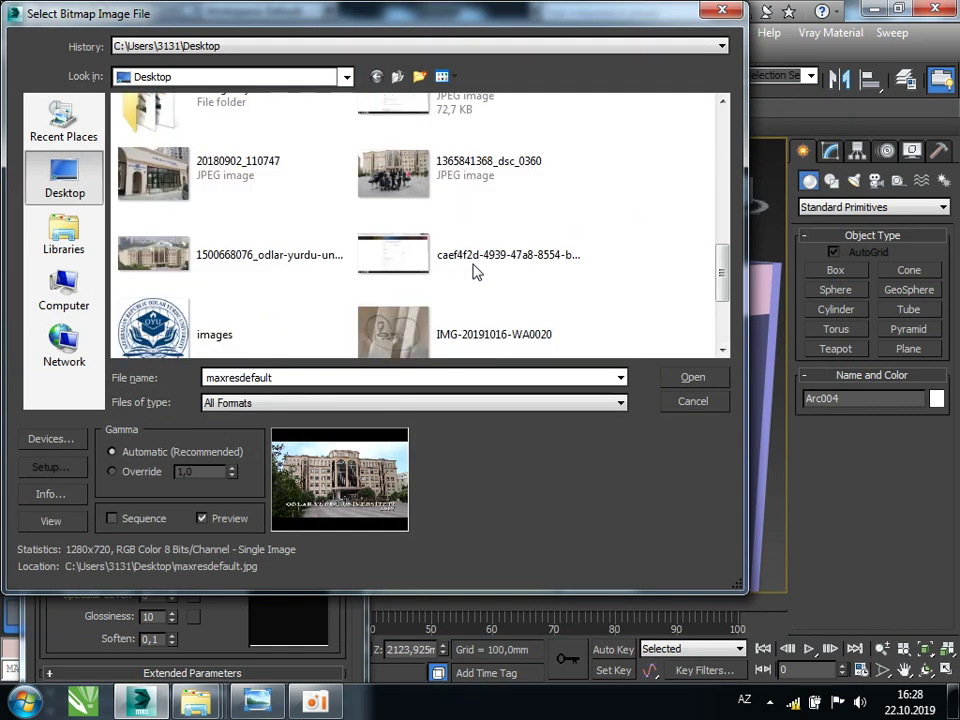
{"action": "left_click", "coordinate": [155, 322]}
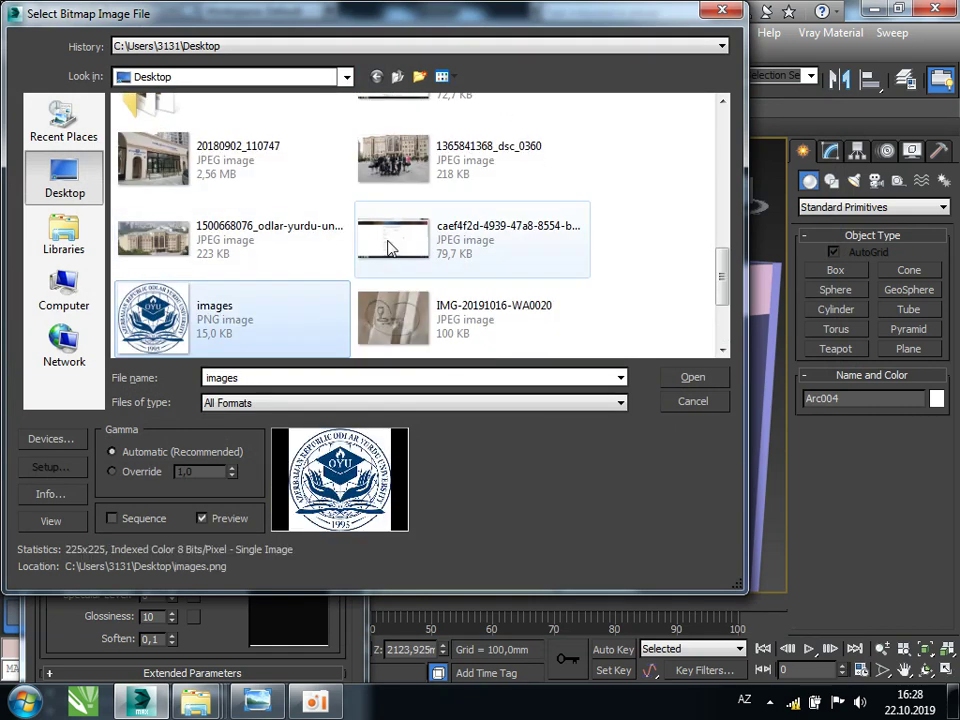
{"action": "scroll", "coordinate": [250, 192], "scroll_direction": "up", "scroll_amount": 2}
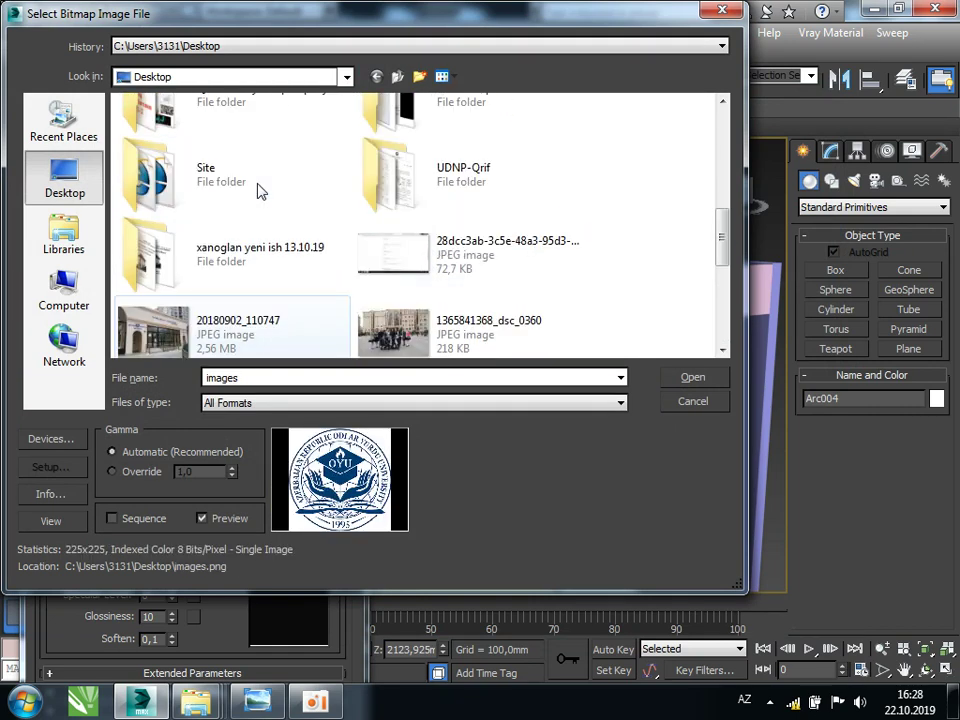
{"action": "scroll", "coordinate": [259, 189], "scroll_direction": "down", "scroll_amount": 2}
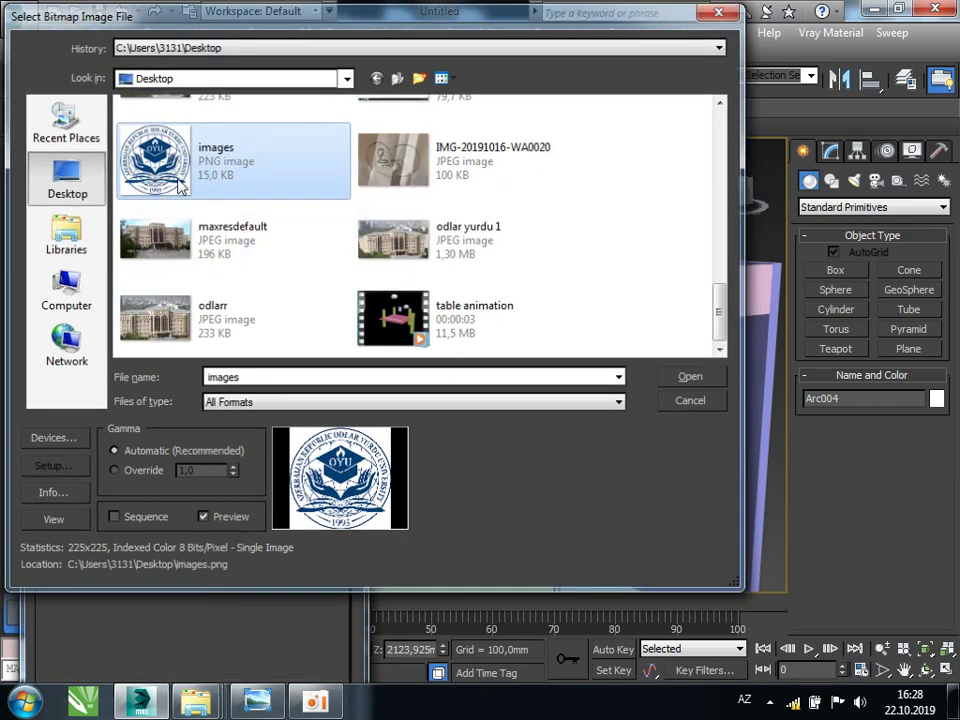
{"action": "double_click", "coordinate": [152, 176]}
{"action": "left_click", "coordinate": [268, 360]}
{"action": "scroll", "coordinate": [470, 354], "scroll_direction": "up", "scroll_amount": 2}
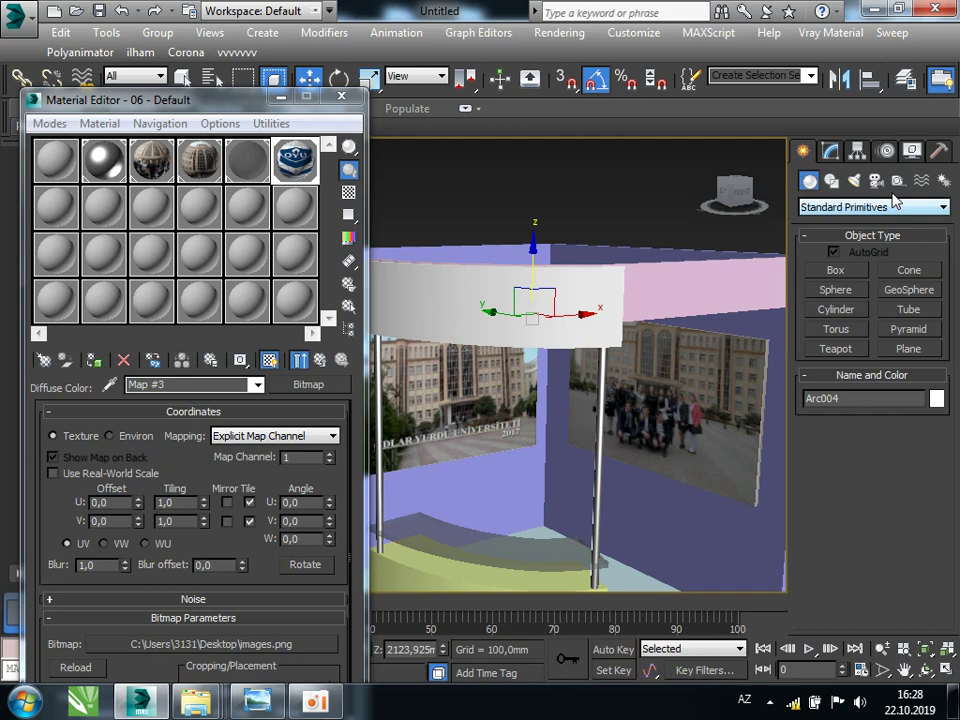
Add a UVW Map modifier with Box mapping to the sign panel
{"action": "middle_click_drag", "start_coordinate": [495, 350], "coordinate": [531, 360]}
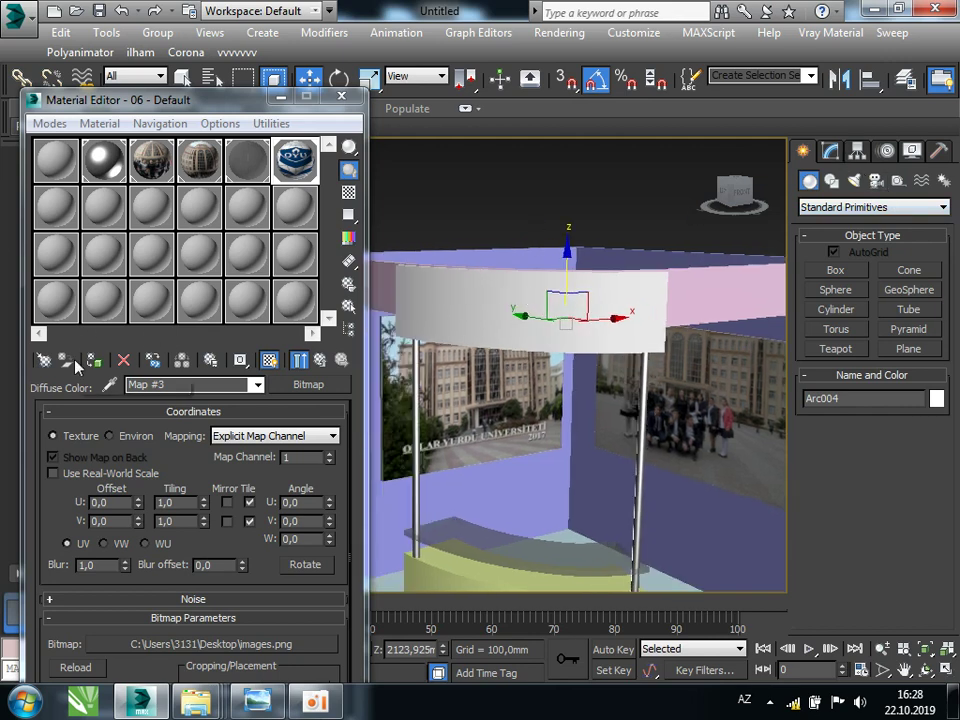
{"action": "mouse_move", "coordinate": [735, 192]}
{"action": "left_click", "coordinate": [830, 151]}
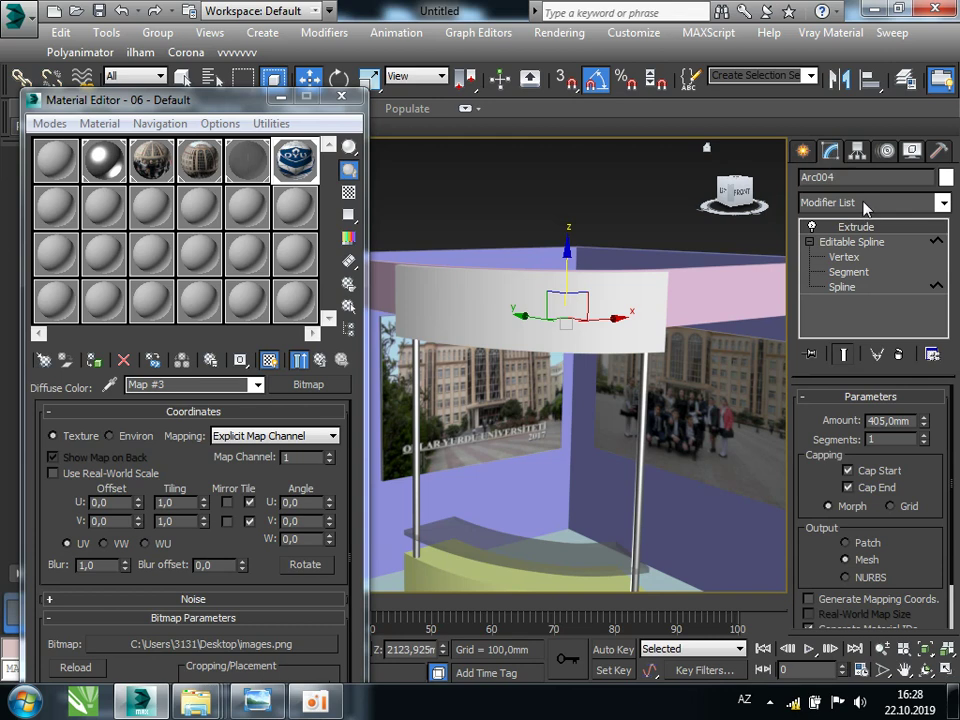
{"action": "left_click", "coordinate": [866, 204]}
{"action": "key", "text": "u"}
{"action": "left_click", "coordinate": [840, 493]}
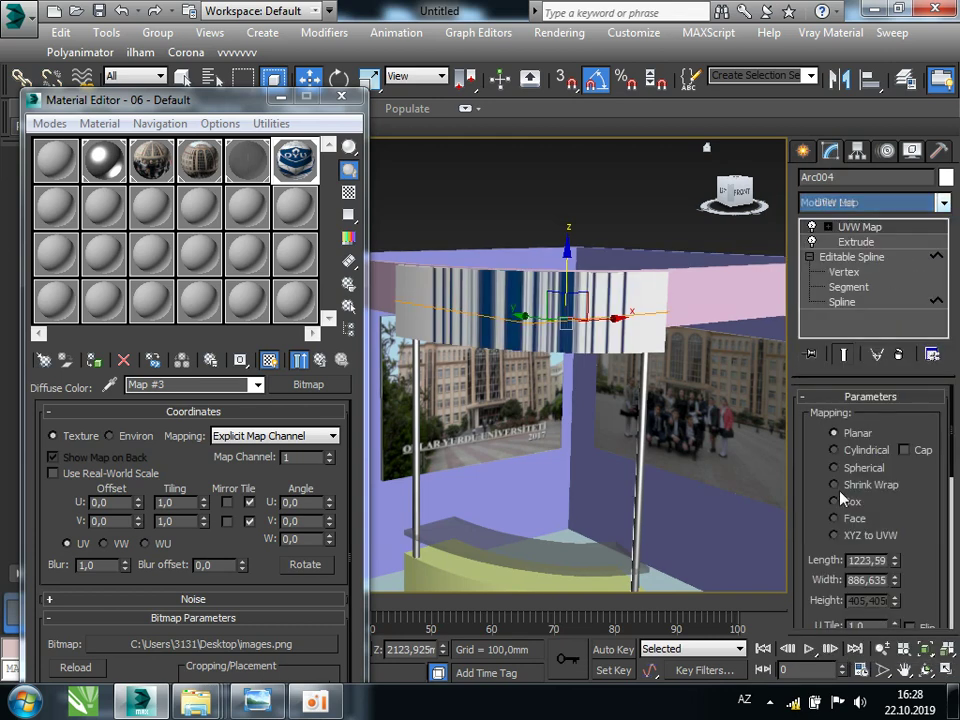
{"action": "left_click", "coordinate": [843, 503]}
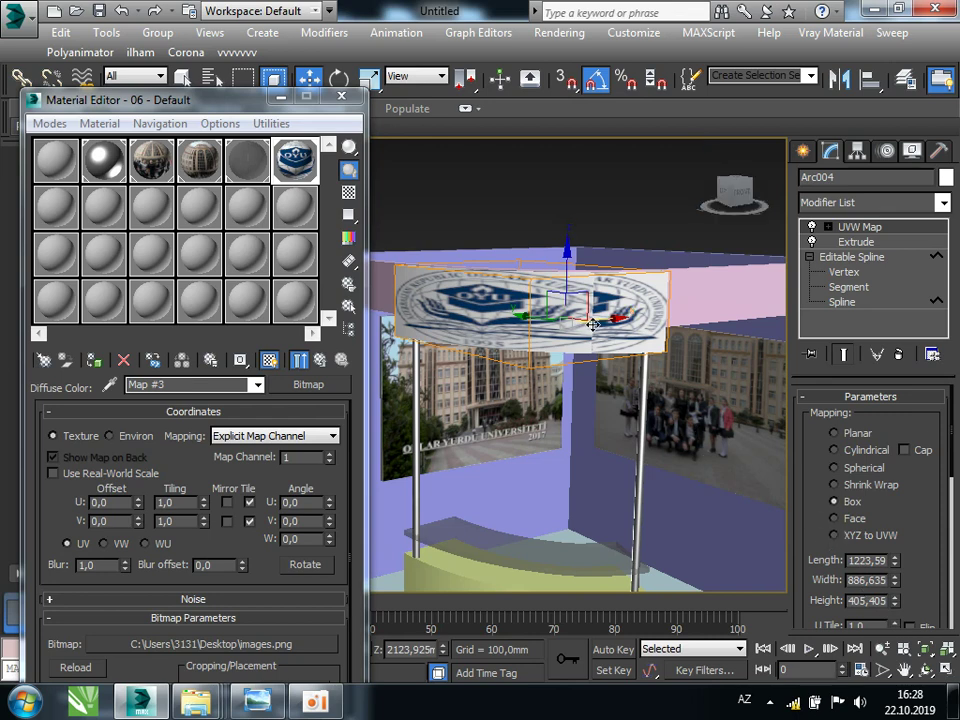
{"action": "left_click", "coordinate": [249, 503]}
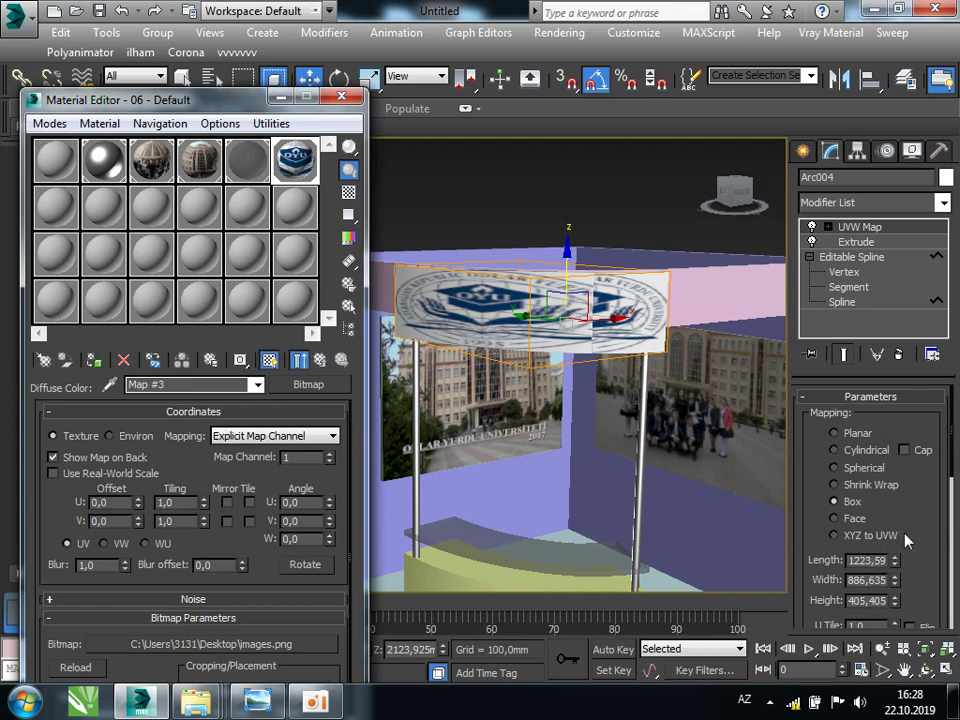
Enable Tile U and V and set U Tile to about 3.88 for four logo repeats
{"action": "scroll", "coordinate": [906, 530], "scroll_direction": "down", "scroll_amount": 2}
{"action": "scroll", "coordinate": [900, 535], "scroll_direction": "down", "scroll_amount": 2}
{"action": "left_click_drag", "start_coordinate": [897, 526], "coordinate": [855, 300]}
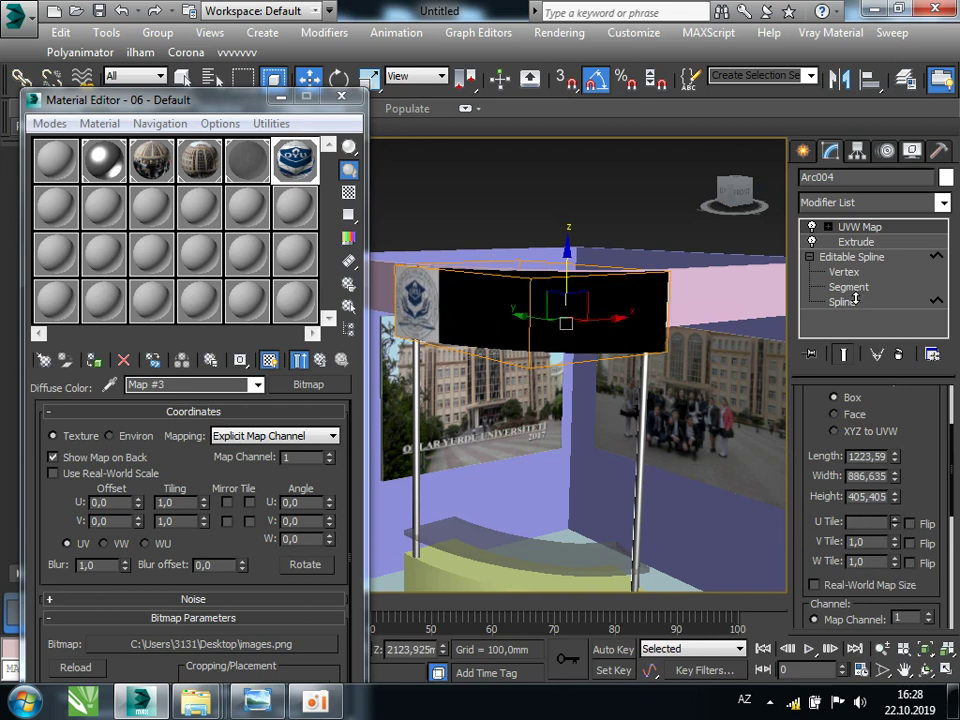
{"action": "left_click_drag", "start_coordinate": [855, 300], "coordinate": [492, 319]}
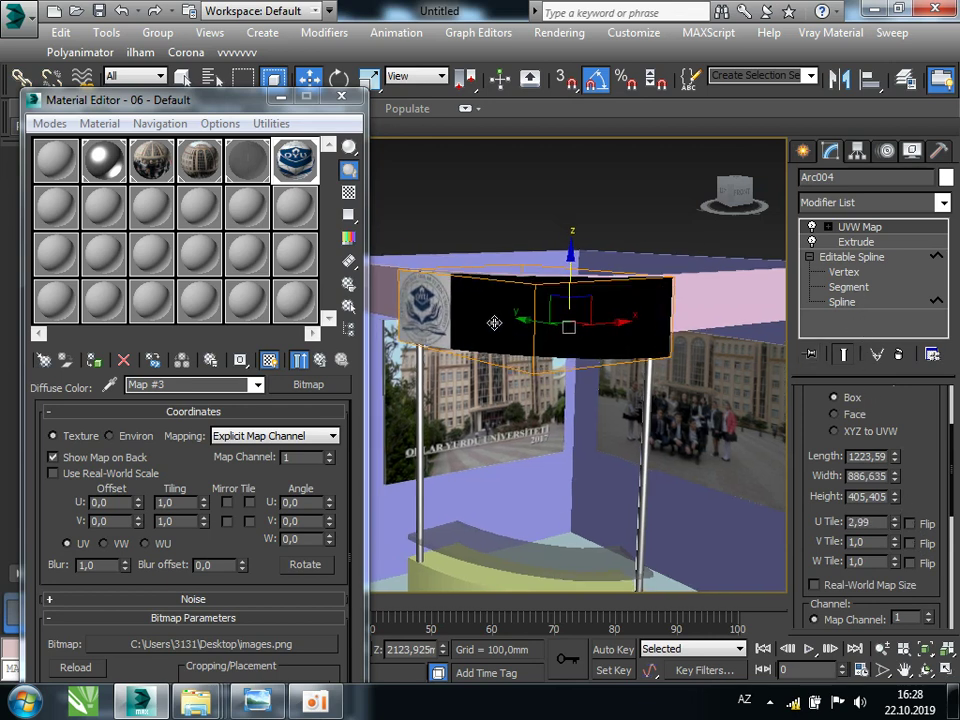
{"action": "middle_click_drag", "start_coordinate": [492, 319], "coordinate": [508, 360], "text": "alt"}
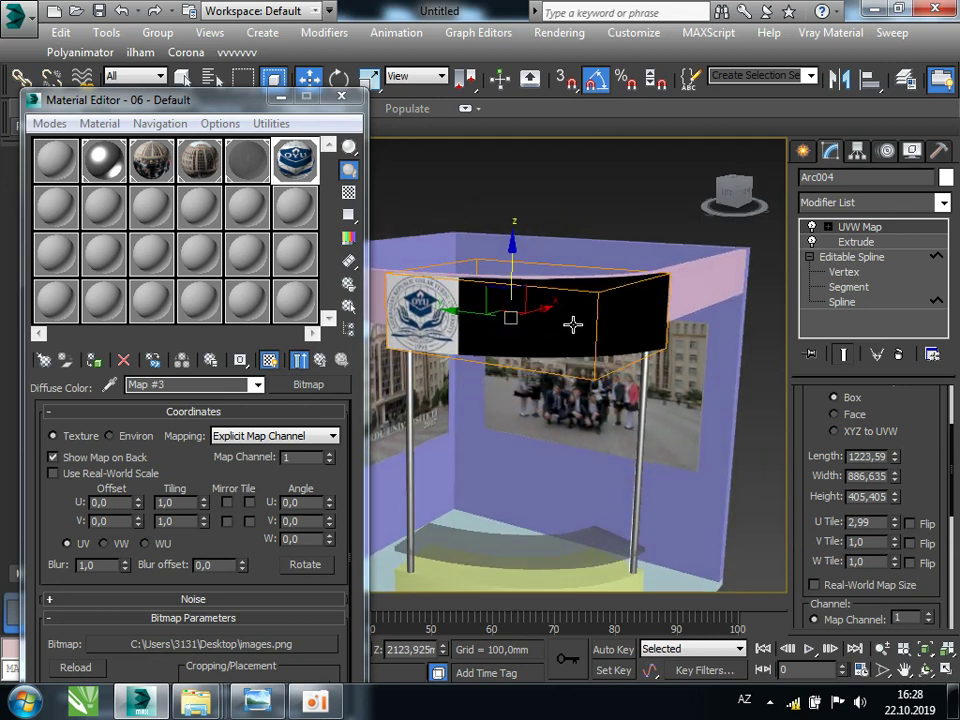
{"action": "left_click", "coordinate": [249, 502]}
{"action": "left_click", "coordinate": [249, 521]}
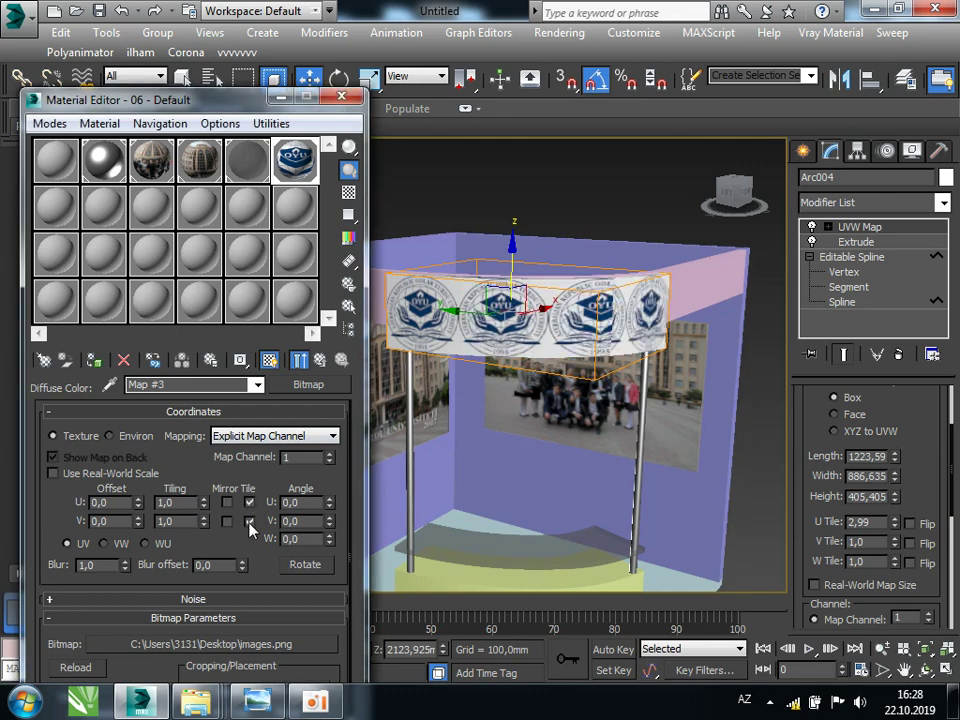
{"action": "mouse_move", "coordinate": [590, 320]}
{"action": "middle_mouse_down", "text": "alt"}
{"action": "mouse_move", "coordinate": [608, 306]}
{"action": "mouse_move", "coordinate": [604, 325]}
{"action": "middle_mouse_up", "text": "alt"}
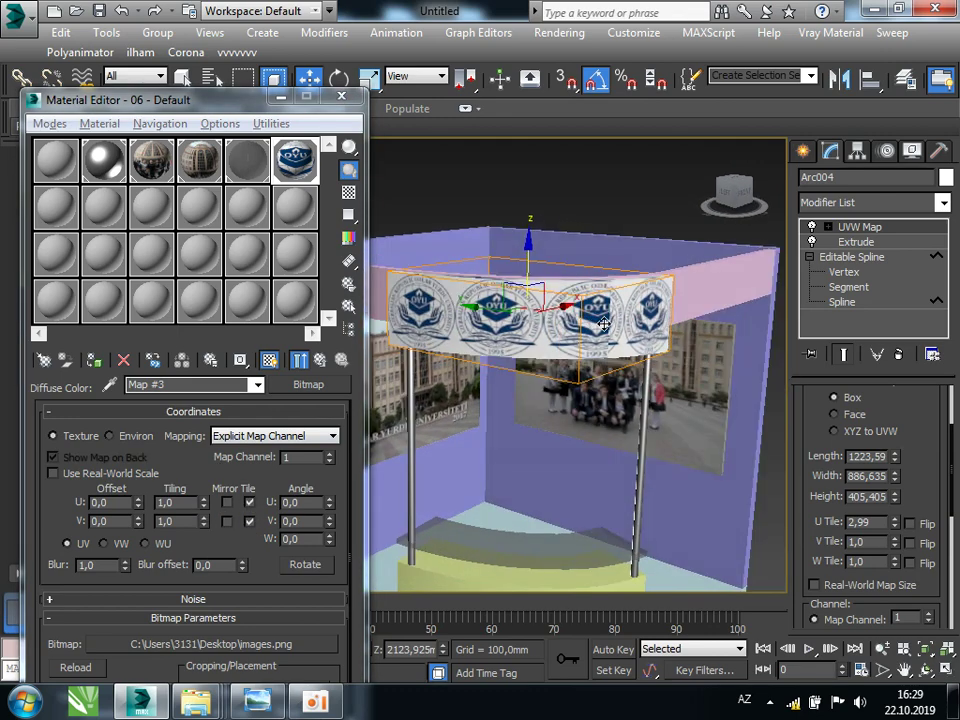
{"action": "middle_click_drag", "start_coordinate": [680, 307], "coordinate": [576, 337], "text": "alt"}
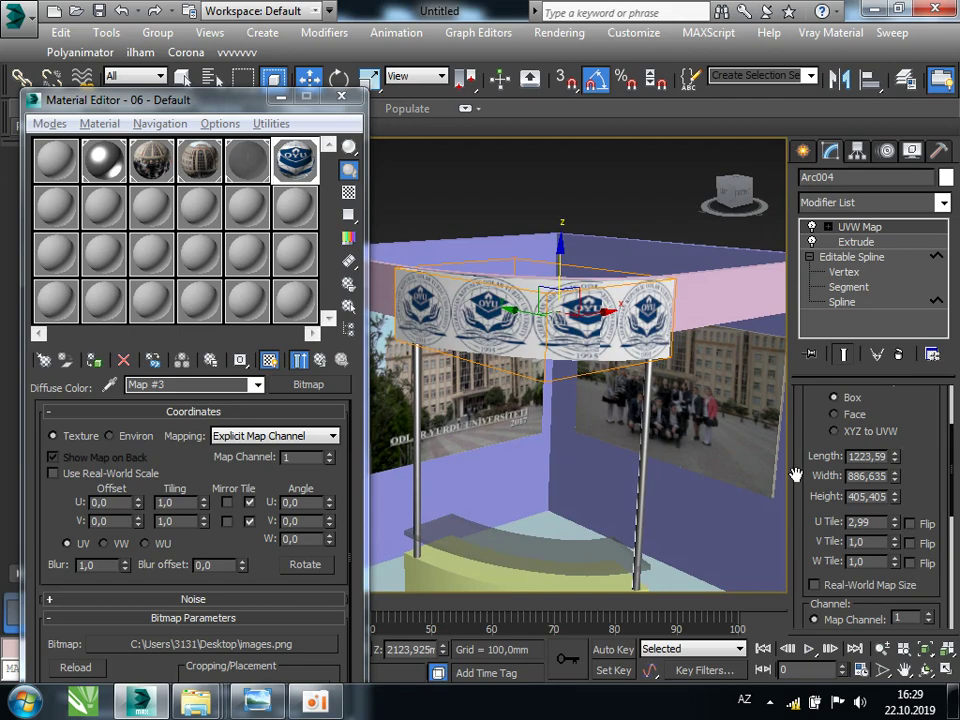
{"action": "left_click_drag", "start_coordinate": [895, 524], "coordinate": [907, 440]}
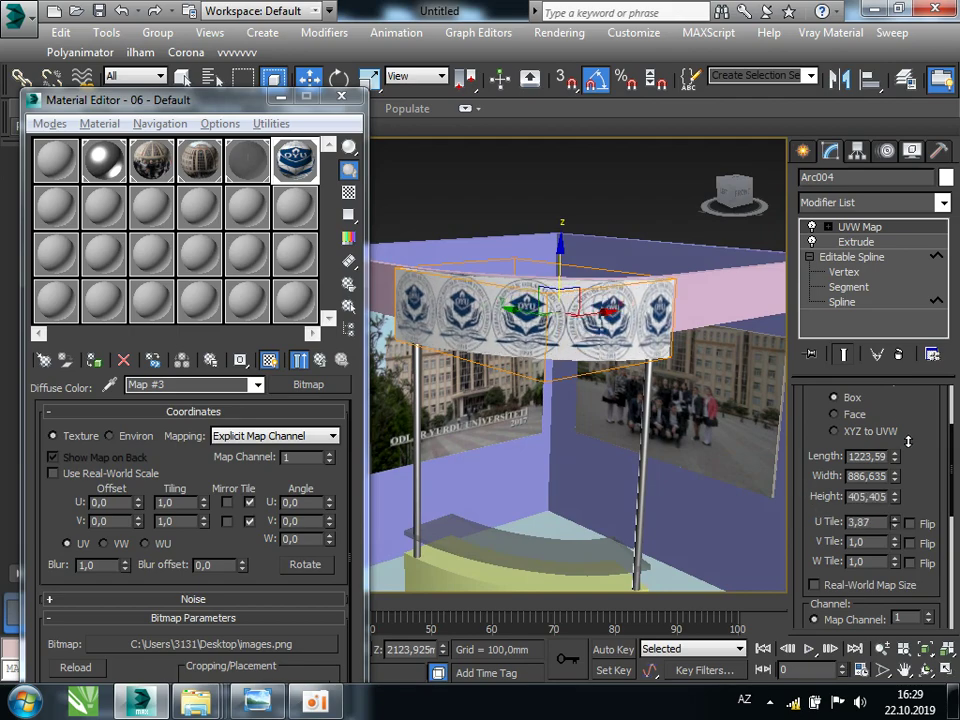
{"action": "mouse_move", "coordinate": [560, 360]}
{"action": "middle_mouse_down", "text": "alt"}
{"action": "mouse_move", "coordinate": [481, 366]}
{"action": "mouse_move", "coordinate": [525, 450]}
{"action": "middle_mouse_up", "text": "alt"}
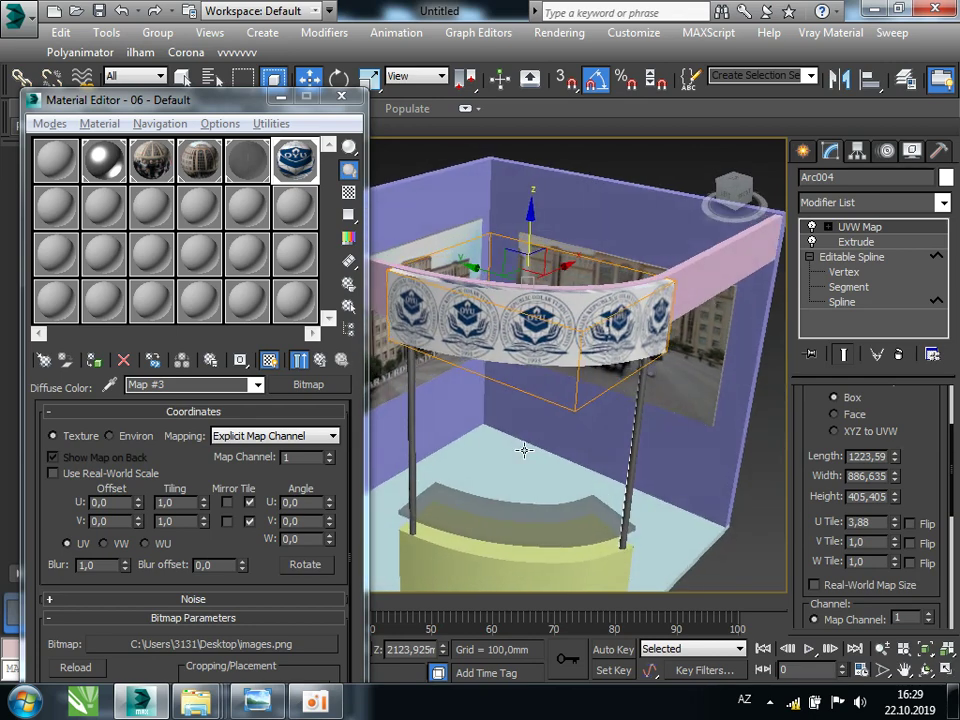
Create white-diffuse material 07 - Default and assign it to the sign panel
{"action": "left_click", "coordinate": [60, 208]}
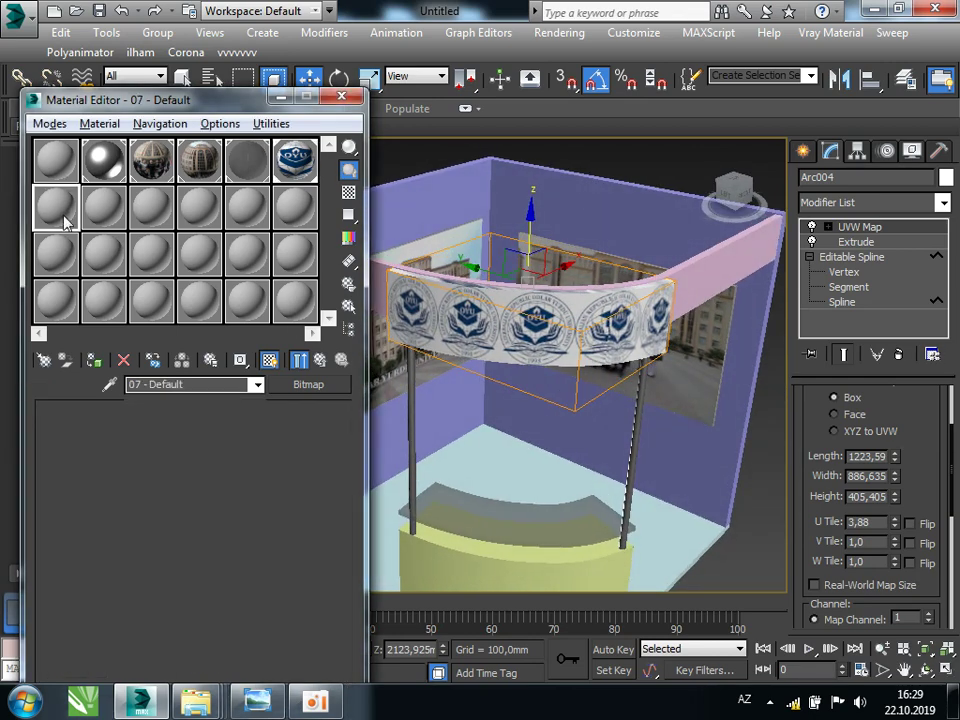
{"action": "left_click", "coordinate": [128, 527]}
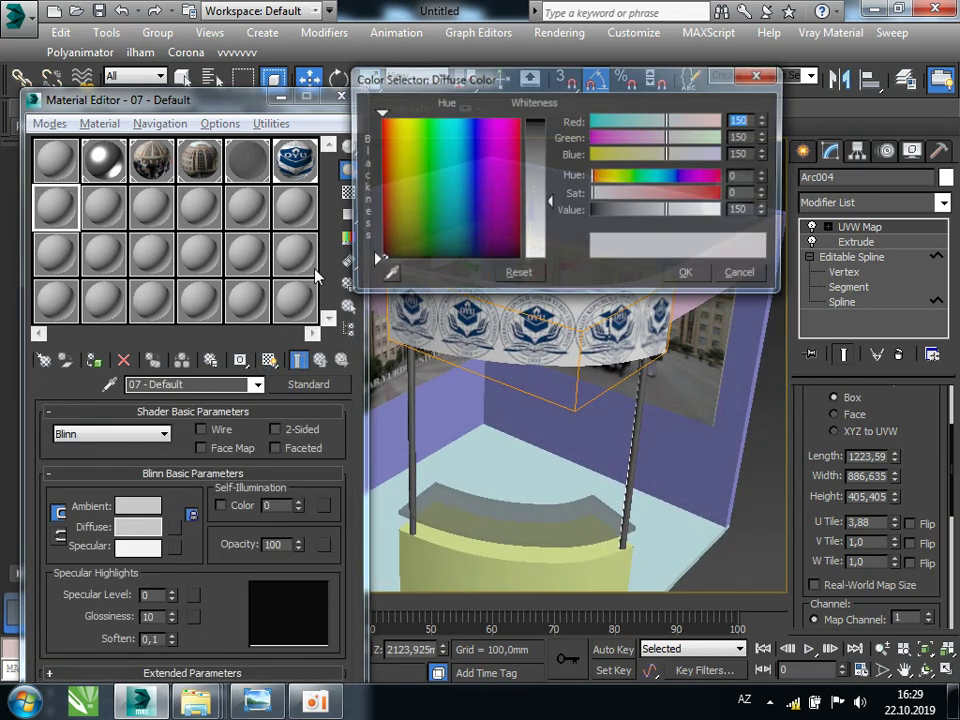
{"action": "left_click_drag", "start_coordinate": [536, 214], "coordinate": [541, 262]}
{"action": "left_click", "coordinate": [677, 281]}
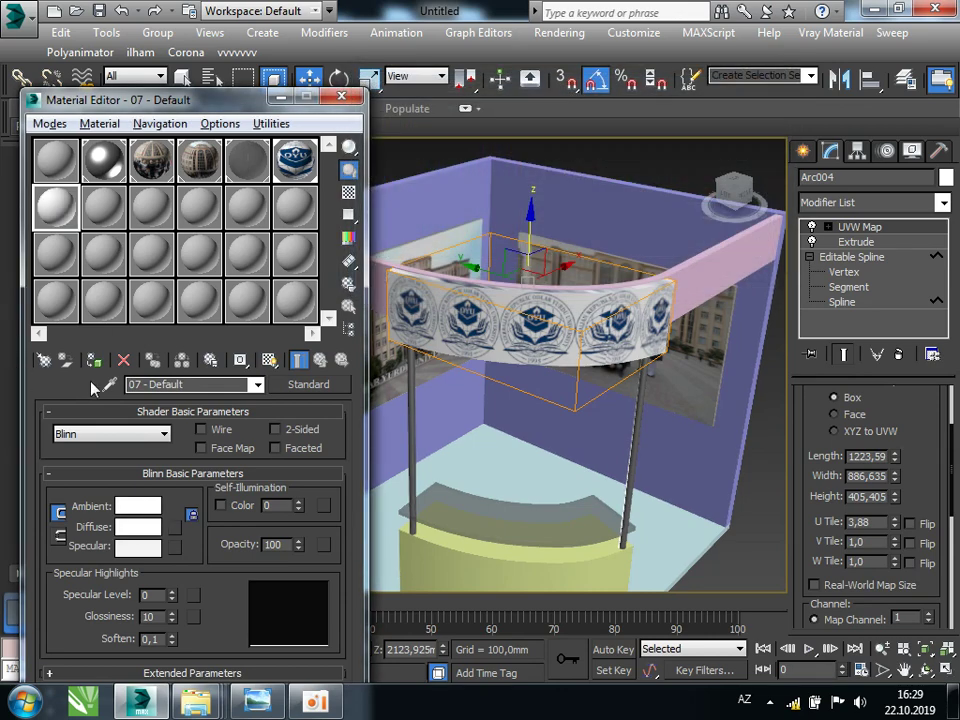
{"action": "left_click", "coordinate": [94, 360]}
{"action": "left_click", "coordinate": [340, 100]}
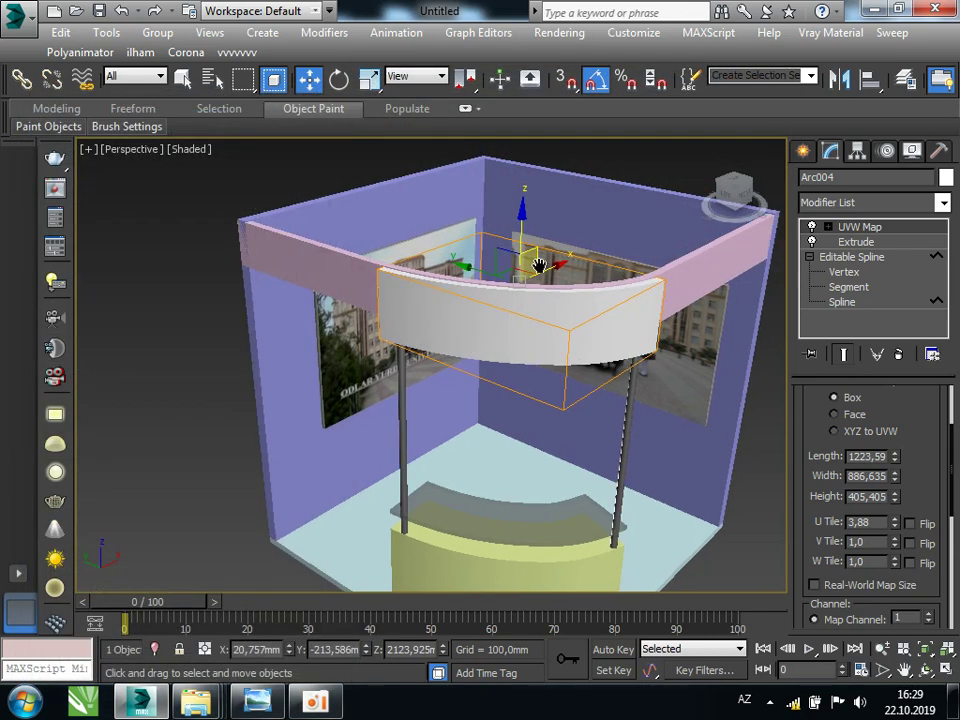
Create a text shape reading 'Odlar Yurdu' placed in front of the sign
{"action": "scroll", "coordinate": [514, 311], "scroll_direction": "down", "scroll_amount": 3}
{"action": "scroll", "coordinate": [514, 311], "scroll_direction": "down", "scroll_amount": 2}
{"action": "left_click", "coordinate": [674, 360]}
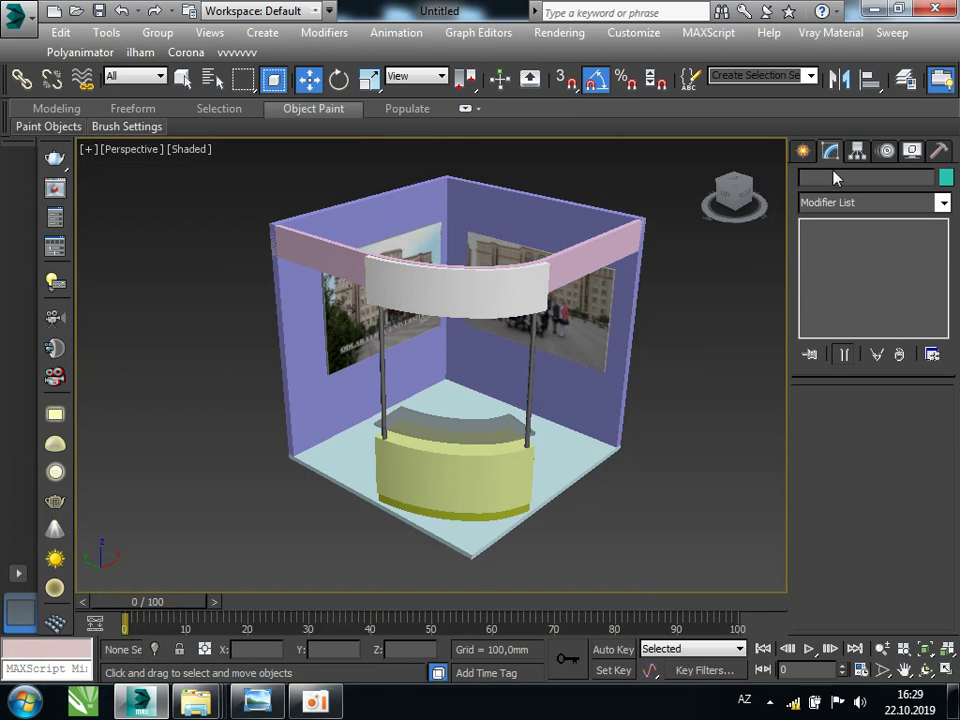
{"action": "left_click", "coordinate": [802, 150]}
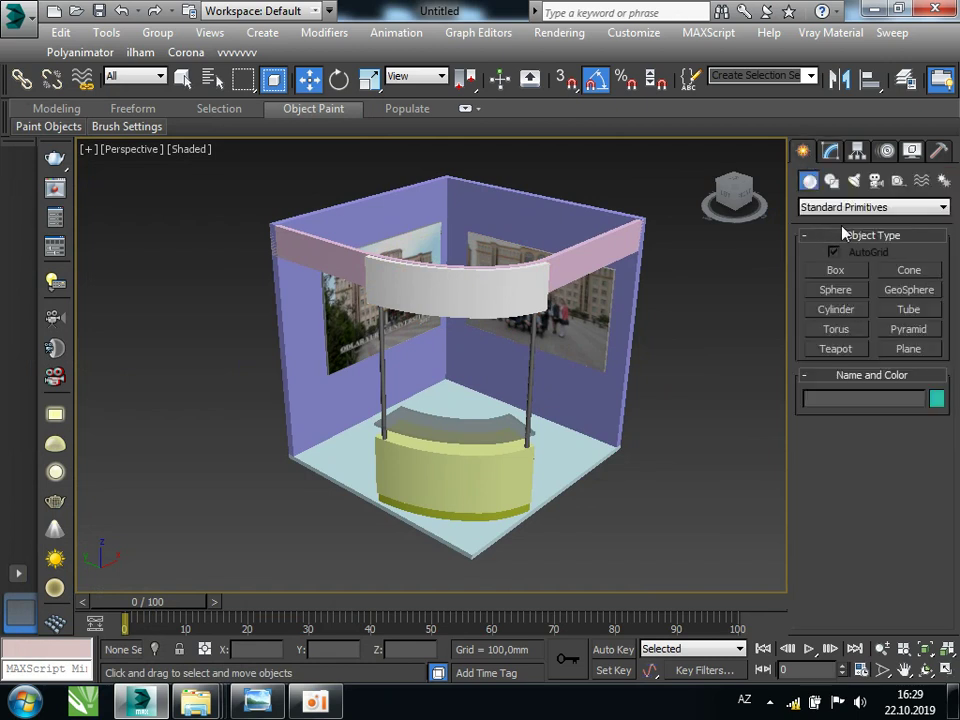
{"action": "left_click", "coordinate": [831, 180]}
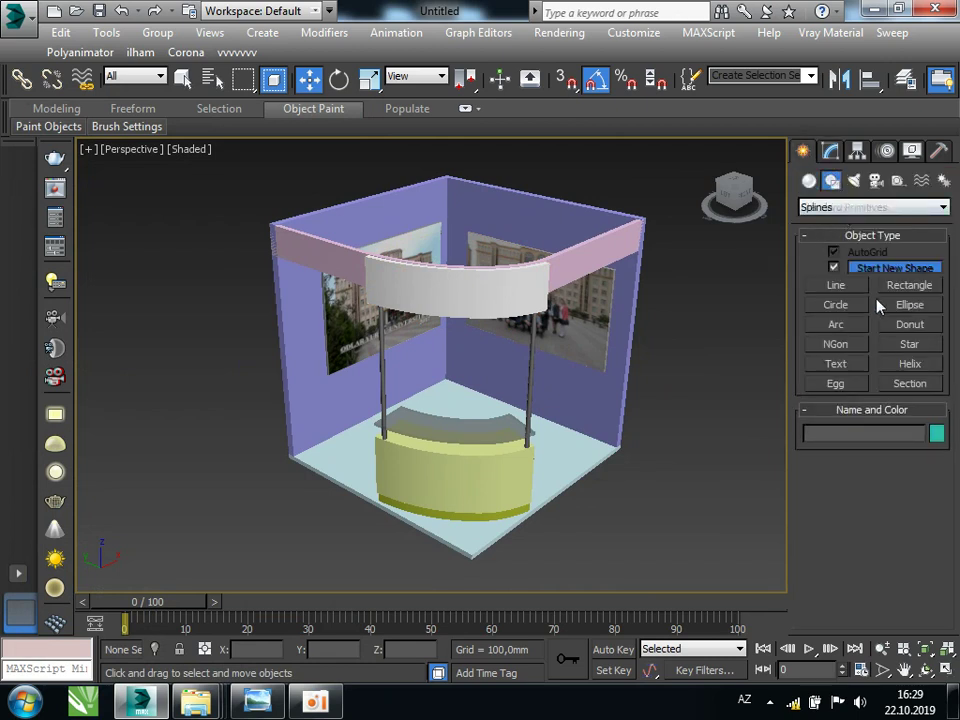
{"action": "left_click", "coordinate": [849, 365]}
{"action": "scroll", "coordinate": [813, 580], "scroll_direction": "down", "scroll_amount": 3}
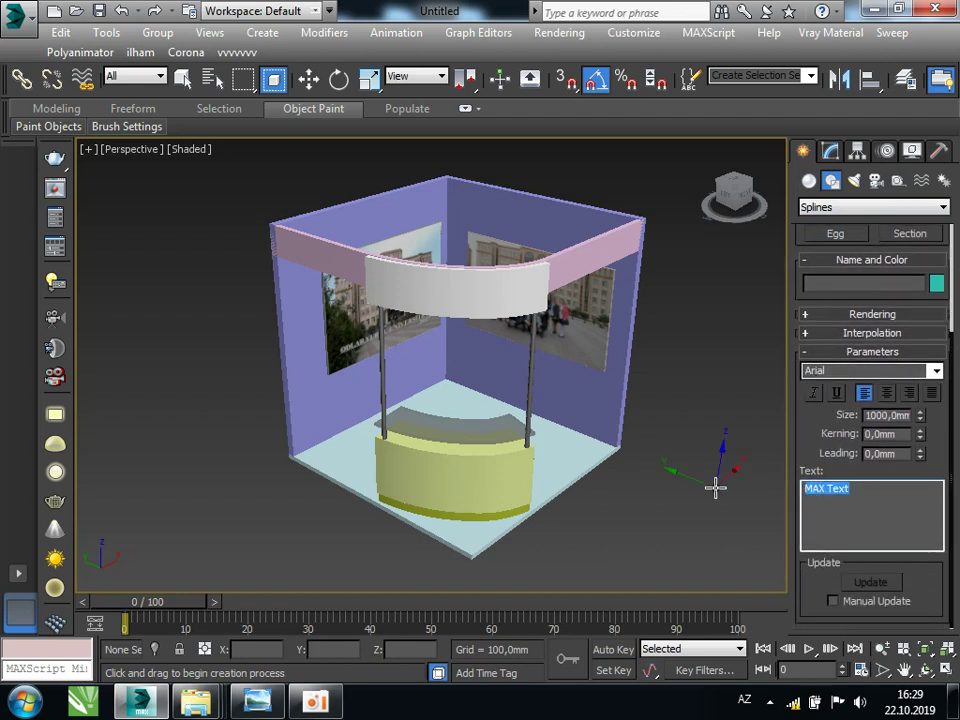
{"action": "type", "text": "Odlar Yurdu"}
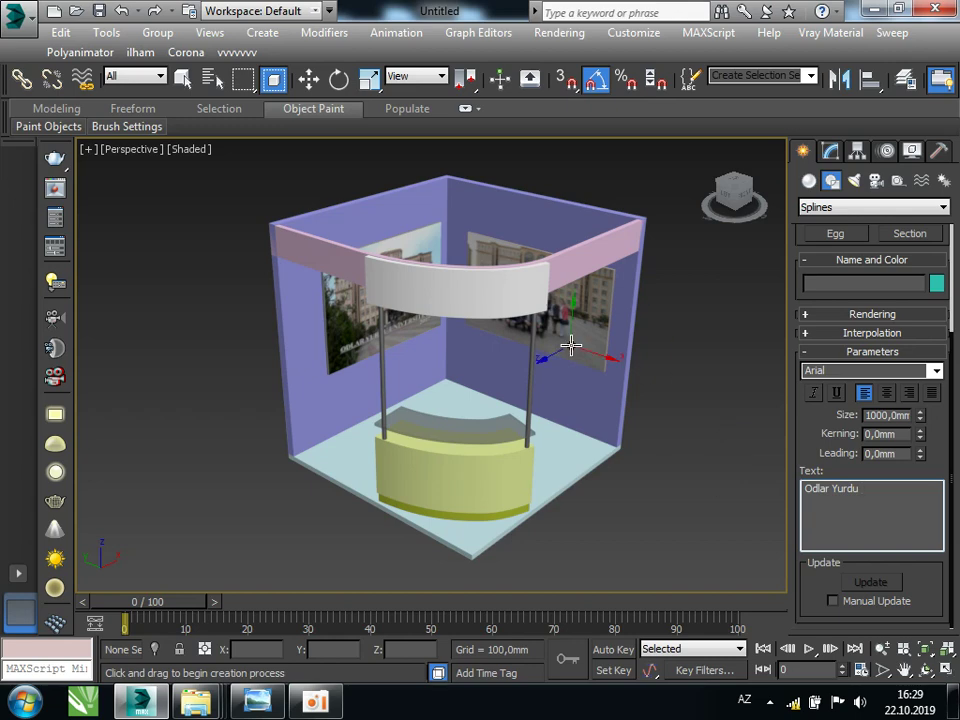
{"action": "left_click_drag", "start_coordinate": [561, 338], "coordinate": [432, 293]}
{"action": "scroll", "coordinate": [471, 300], "scroll_direction": "up", "scroll_amount": 3}
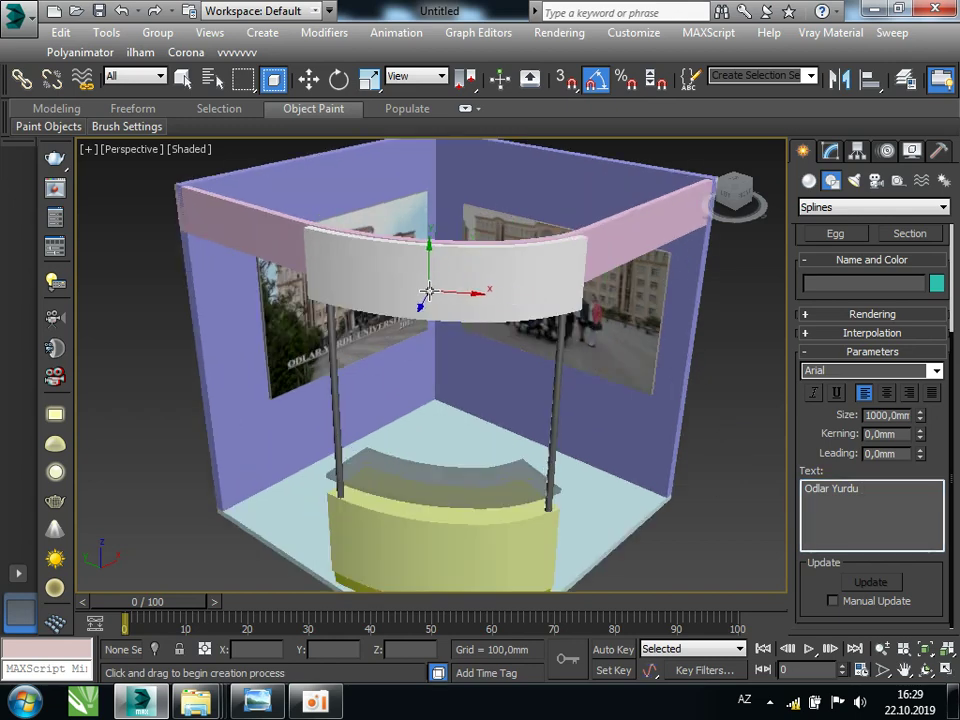
{"action": "left_click", "coordinate": [432, 293]}
Set the Text001 size to 240 mm
{"action": "left_click", "coordinate": [830, 150]}
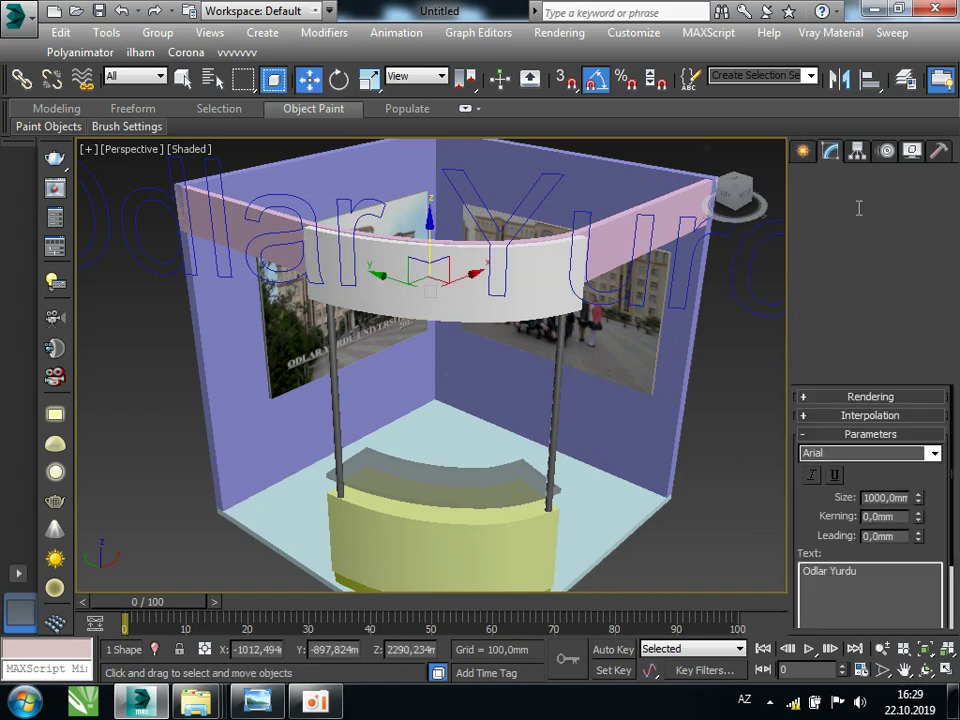
{"action": "left_click_drag", "start_coordinate": [822, 515], "coordinate": [852, 380]}
{"action": "left_click_drag", "start_coordinate": [918, 451], "coordinate": [924, 511]}
{"action": "left_click", "coordinate": [875, 204]}
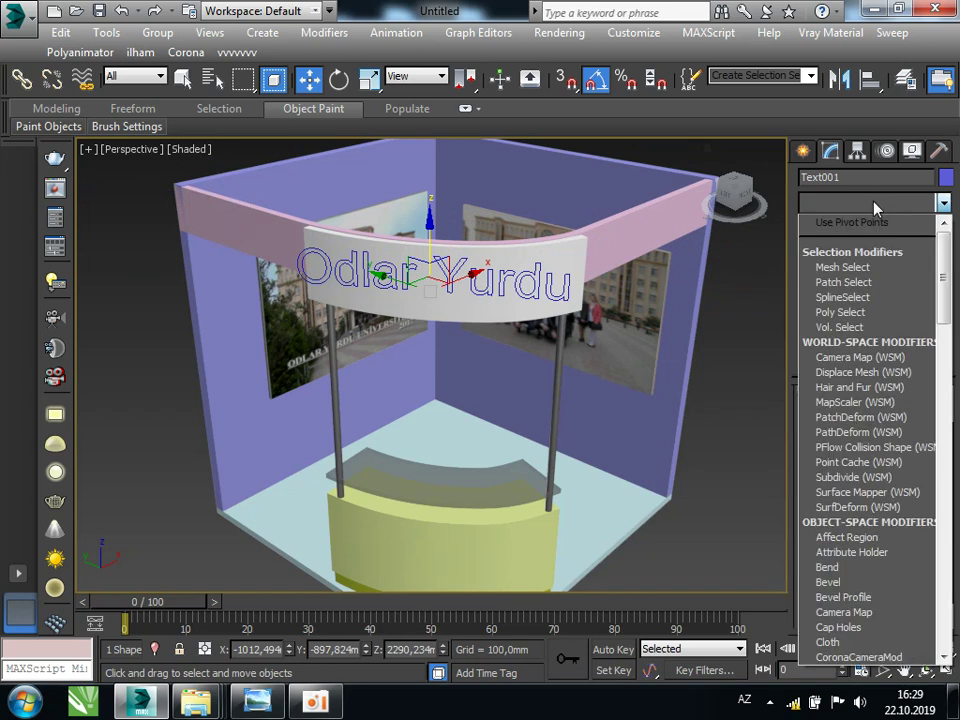
Apply an Extrude modifier with Amount 65 mm to Text001
{"action": "key", "text": "e"}
{"action": "left_click", "coordinate": [851, 298]}
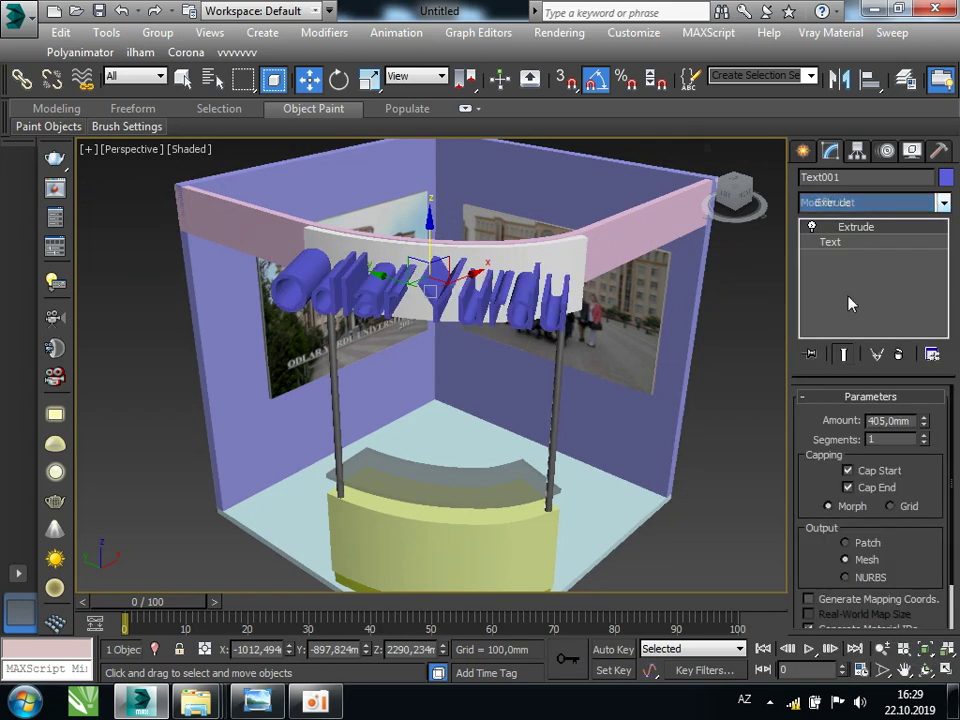
{"action": "left_click_drag", "start_coordinate": [926, 424], "coordinate": [927, 482]}
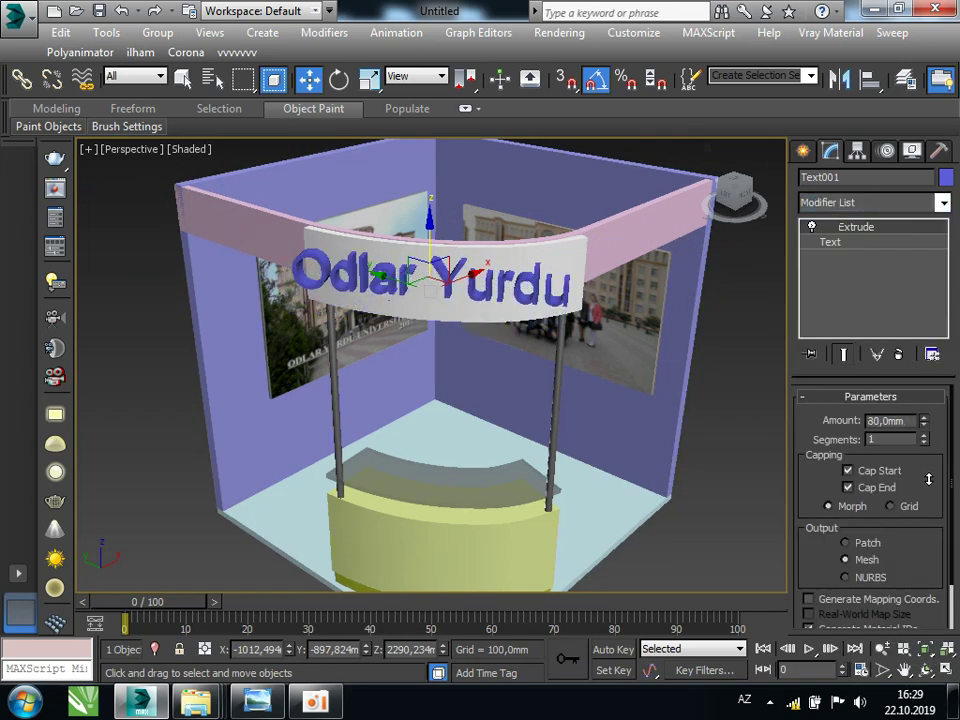
{"action": "mouse_move", "coordinate": [566, 407]}
{"action": "middle_mouse_down", "text": "alt"}
{"action": "mouse_move", "coordinate": [489, 360]}
{"action": "mouse_move", "coordinate": [387, 395]}
{"action": "mouse_move", "coordinate": [356, 386]}
{"action": "mouse_move", "coordinate": [420, 386]}
{"action": "mouse_move", "coordinate": [534, 469]}
{"action": "mouse_move", "coordinate": [536, 410]}
{"action": "mouse_move", "coordinate": [617, 379]}
{"action": "mouse_move", "coordinate": [776, 388]}
{"action": "mouse_move", "coordinate": [716, 371]}
{"action": "mouse_move", "coordinate": [604, 402]}
{"action": "mouse_move", "coordinate": [586, 379]}
{"action": "middle_mouse_up", "text": "alt"}
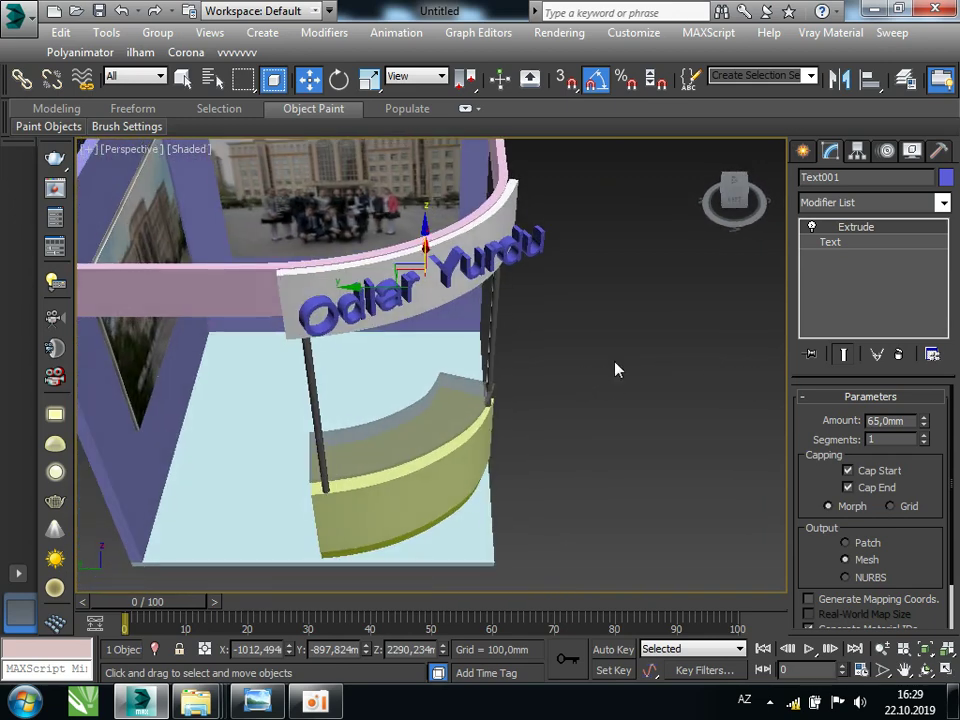
{"action": "left_click", "coordinate": [845, 202]}
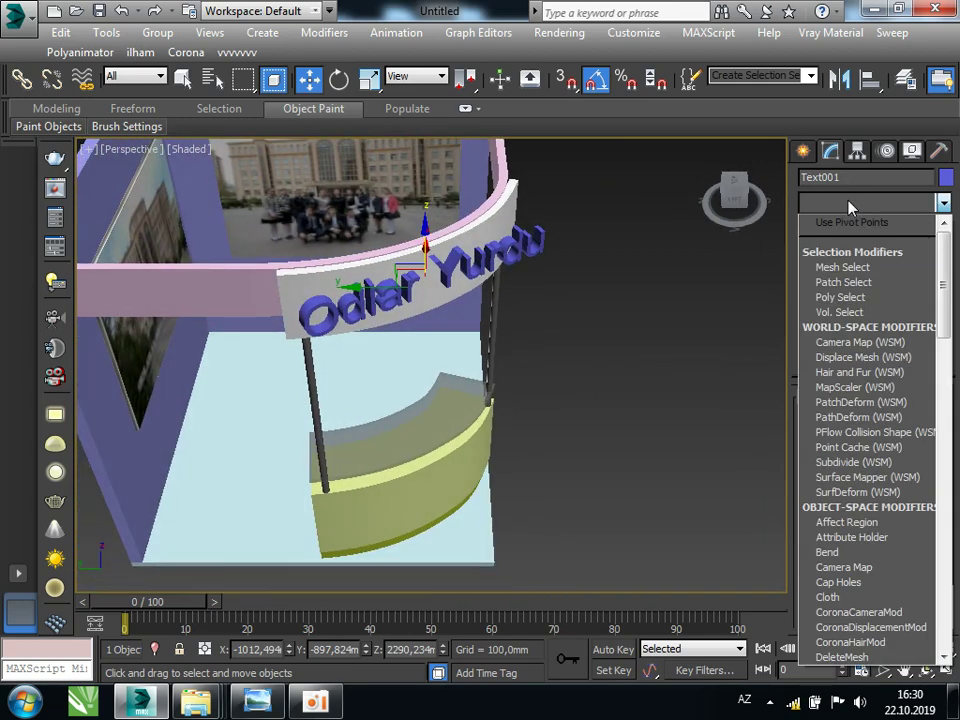
Add a Bend modifier to the Odlar Yurdu text and try the X and Y bend axes
{"action": "scroll", "coordinate": [840, 227], "scroll_direction": "down", "scroll_amount": 7}
{"action": "left_click", "coordinate": [840, 224]}
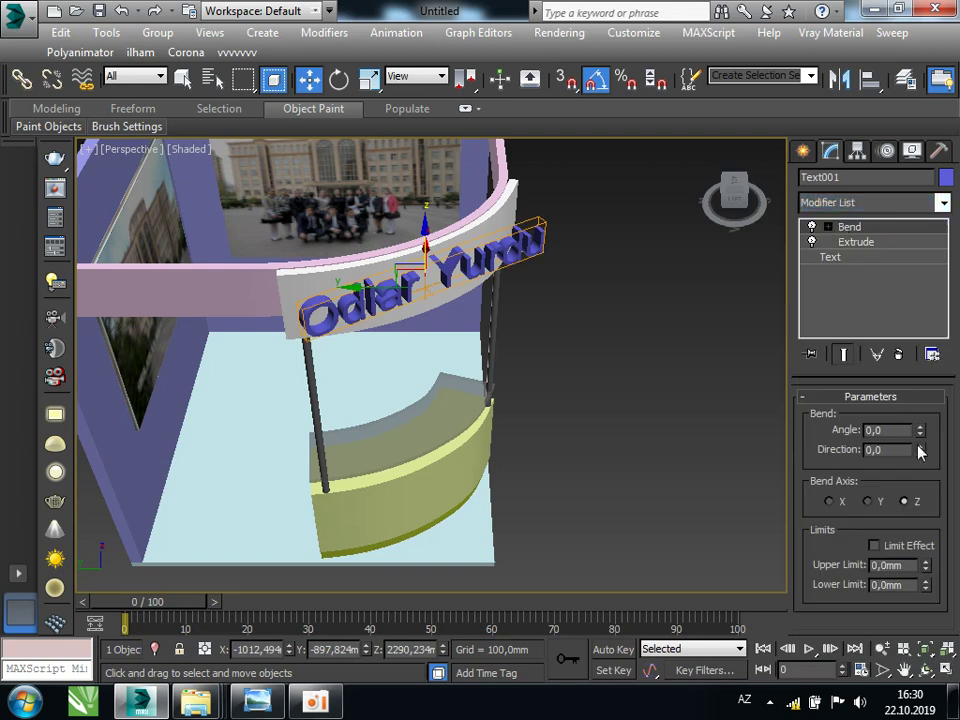
{"action": "left_click_drag", "start_coordinate": [919, 429], "coordinate": [916, 396]}
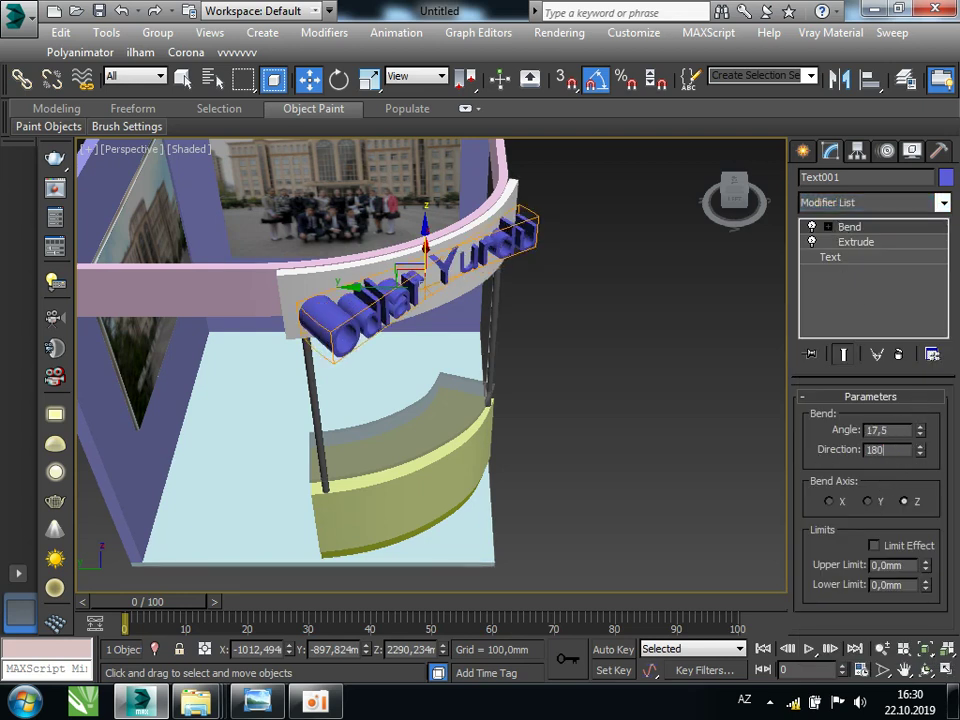
{"action": "key", "text": "Return"}
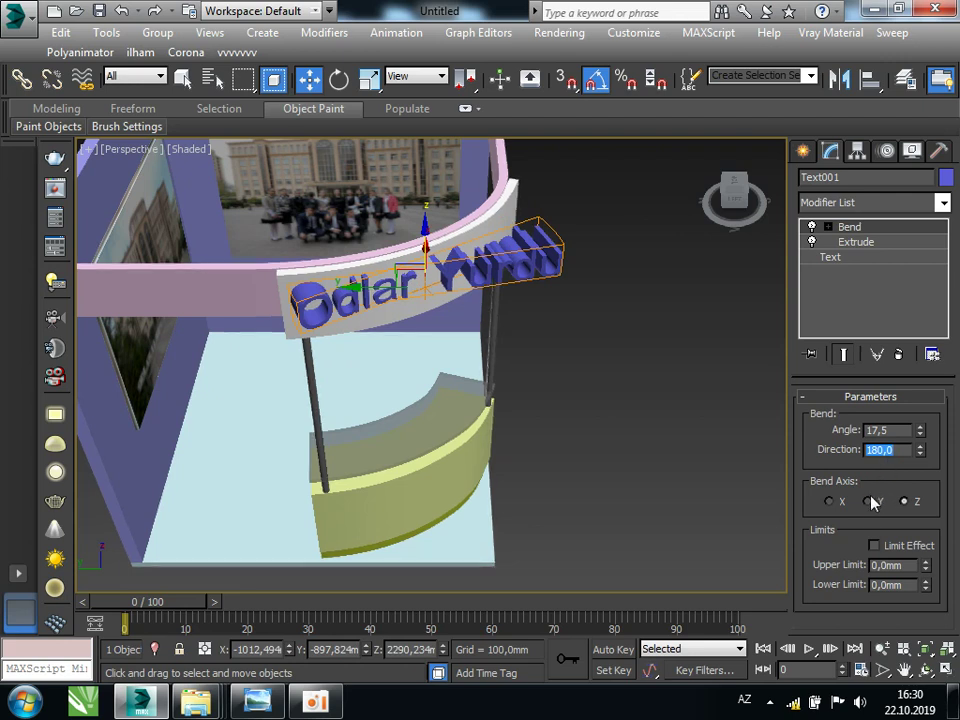
{"action": "left_click", "coordinate": [868, 502]}
{"action": "left_click", "coordinate": [836, 502]}
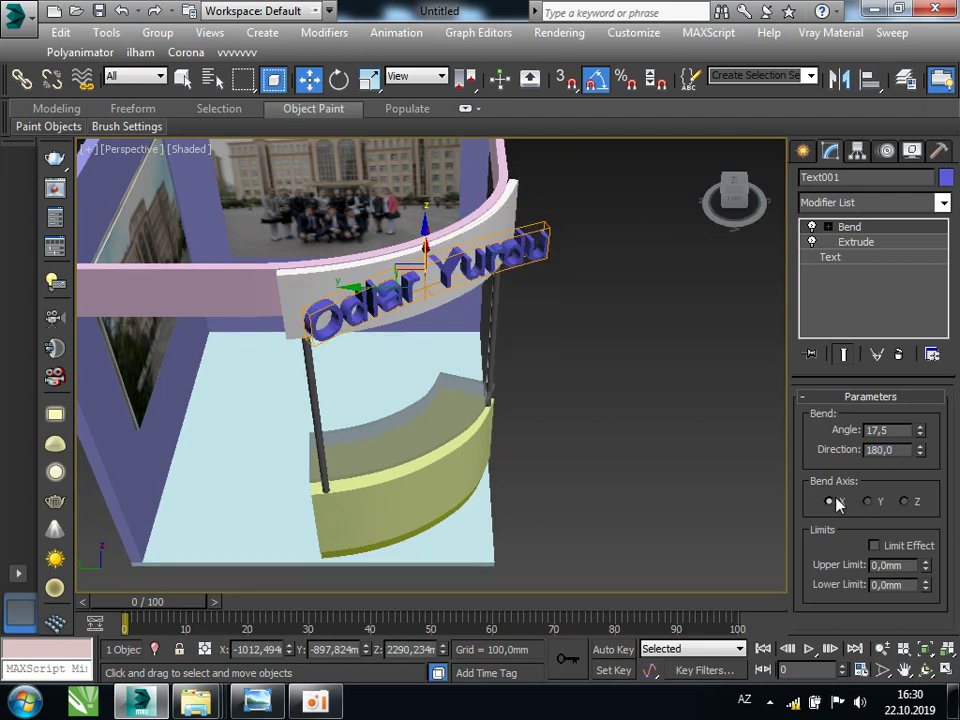
Set the Bend direction to 0 and raise the bend angle to about 65.5°
{"action": "left_click", "coordinate": [852, 451]}
{"action": "type", "text": "90"}
{"action": "key", "text": "Return"}
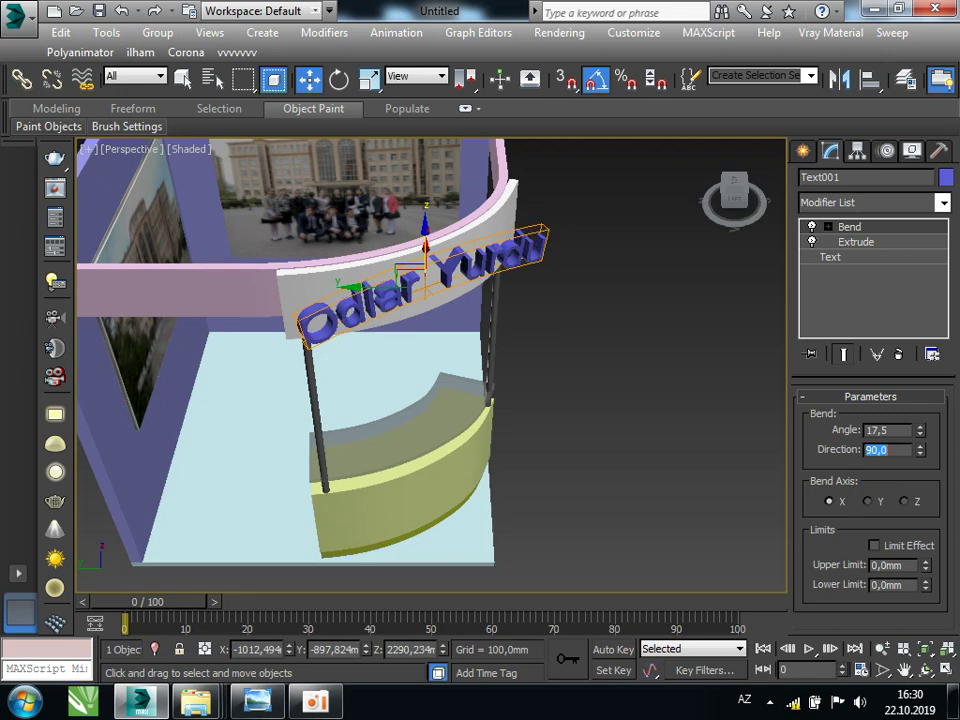
{"action": "type", "text": "0"}
{"action": "key", "text": "Return"}
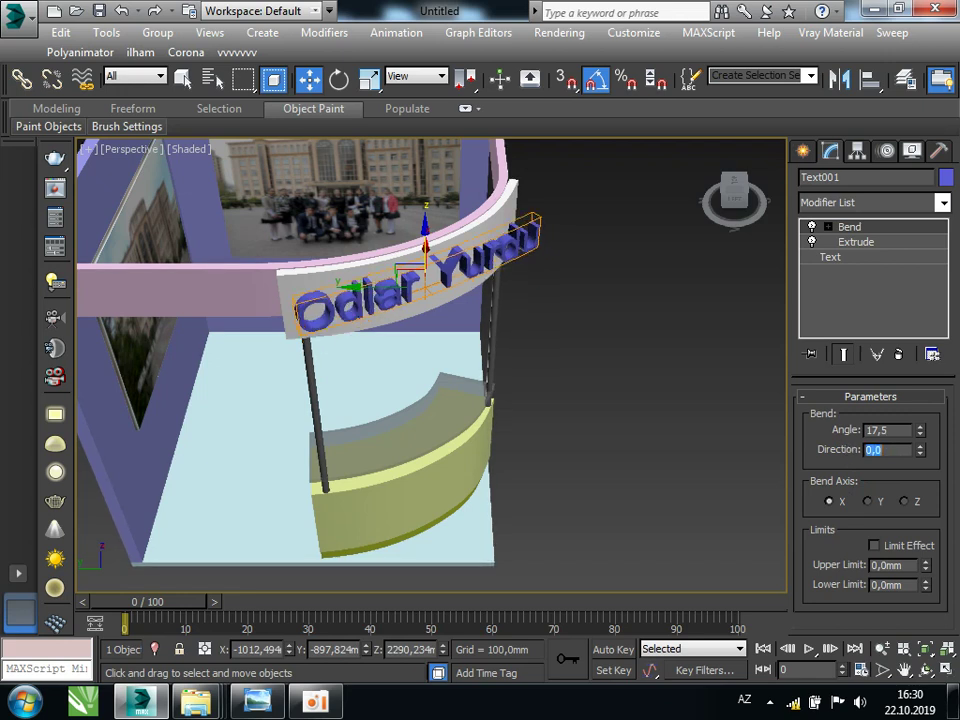
{"action": "mouse_move", "coordinate": [919, 429]}
{"action": "left_mouse_down"}
{"action": "mouse_move", "coordinate": [924, 340]}
{"action": "mouse_move", "coordinate": [931, 350]}
{"action": "left_mouse_up"}
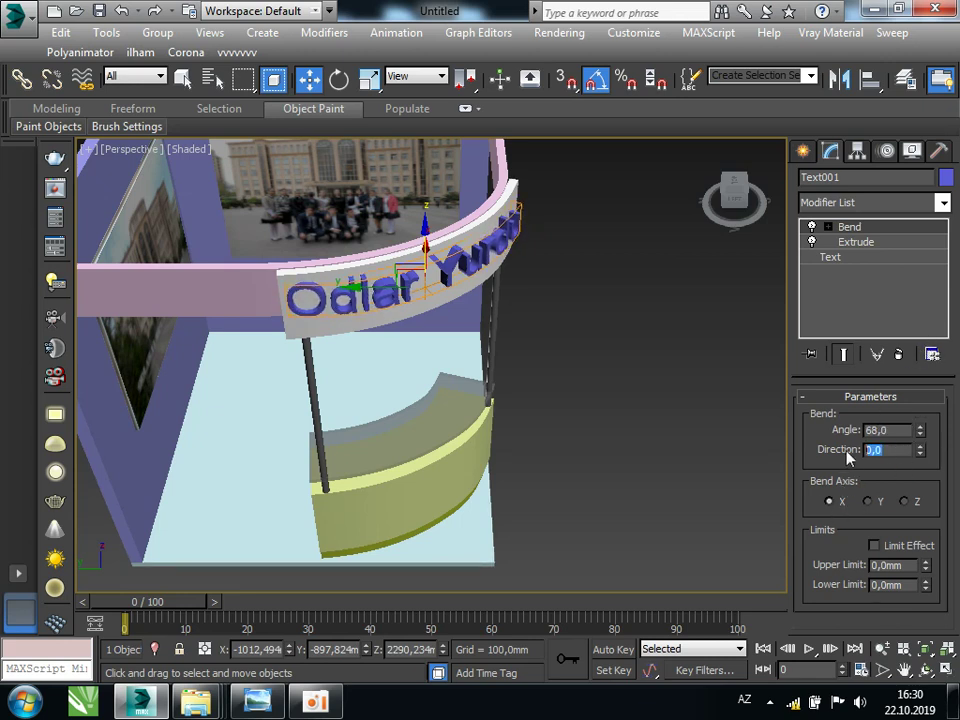
{"action": "mouse_move", "coordinate": [594, 372]}
{"action": "middle_mouse_down", "text": "alt"}
{"action": "mouse_move", "coordinate": [510, 443]}
{"action": "mouse_move", "coordinate": [450, 343]}
{"action": "mouse_move", "coordinate": [438, 354]}
{"action": "mouse_move", "coordinate": [441, 444]}
{"action": "mouse_move", "coordinate": [449, 443]}
{"action": "middle_mouse_up", "text": "alt"}
{"action": "left_click_drag", "start_coordinate": [921, 435], "coordinate": [919, 436]}
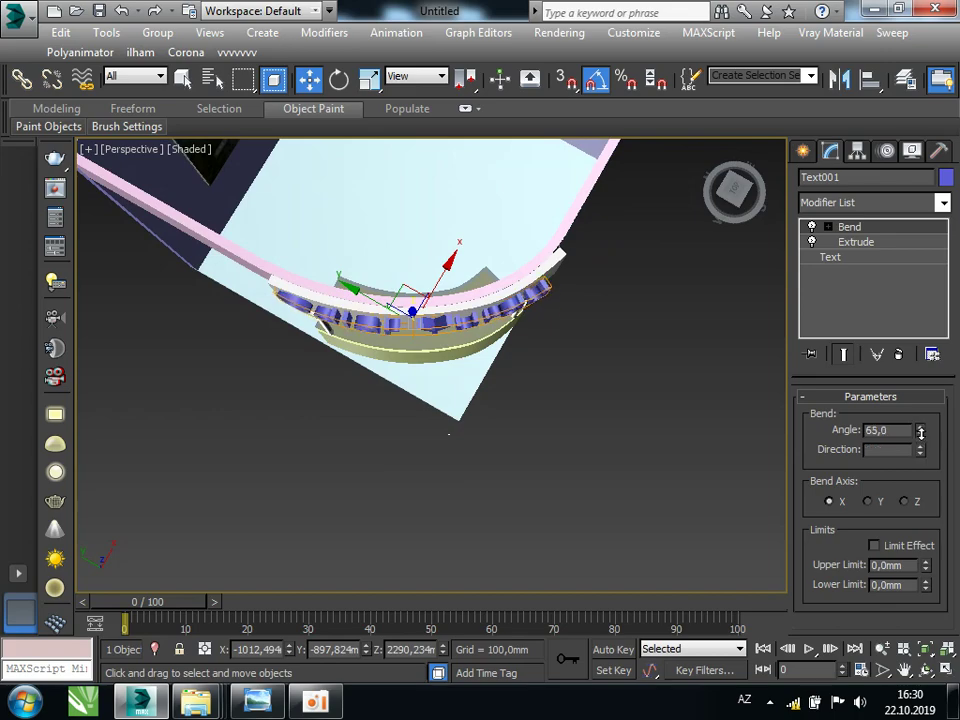
Lower the bent sign text slightly on Z and deselect it
{"action": "mouse_move", "coordinate": [574, 446]}
{"action": "middle_mouse_down", "text": "alt"}
{"action": "mouse_move", "coordinate": [579, 336]}
{"action": "mouse_move", "coordinate": [505, 298]}
{"action": "middle_mouse_up", "text": "alt"}
{"action": "scroll", "coordinate": [505, 298], "scroll_direction": "up", "scroll_amount": 5}
{"action": "scroll", "coordinate": [505, 298], "scroll_direction": "up", "scroll_amount": 2}
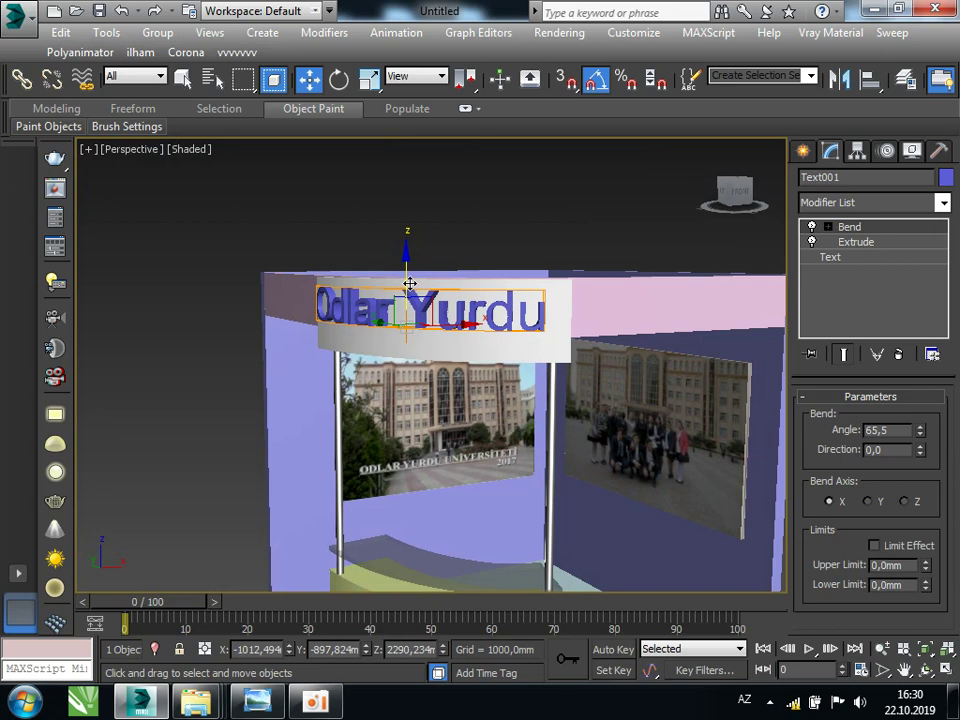
{"action": "left_click_drag", "start_coordinate": [409, 284], "coordinate": [409, 290]}
{"action": "scroll", "coordinate": [415, 300], "scroll_direction": "down", "scroll_amount": 3}
{"action": "left_click", "coordinate": [201, 343]}
{"action": "middle_click_drag", "start_coordinate": [201, 343], "coordinate": [459, 377], "text": "alt"}
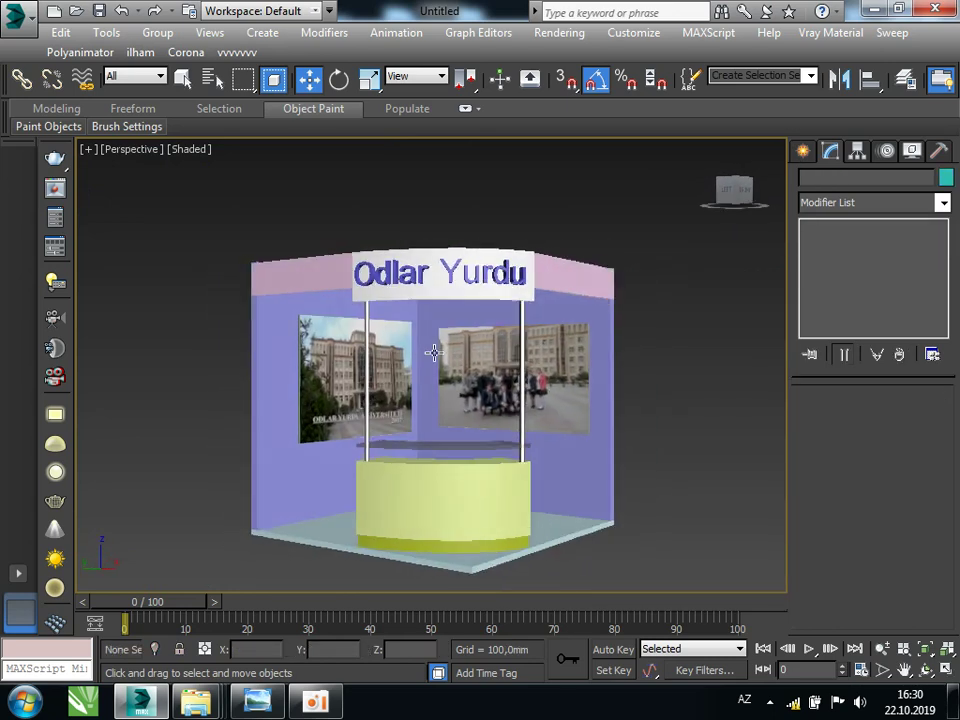
{"action": "left_click", "coordinate": [257, 700]}
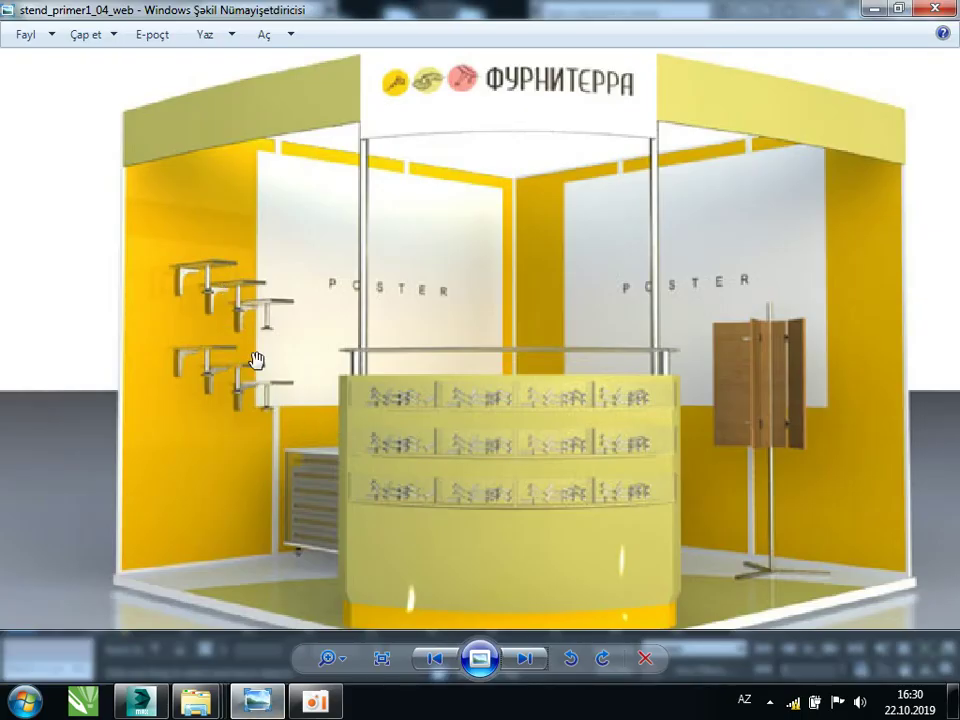
{"action": "scroll", "coordinate": [751, 466], "scroll_direction": "down", "scroll_amount": 2}
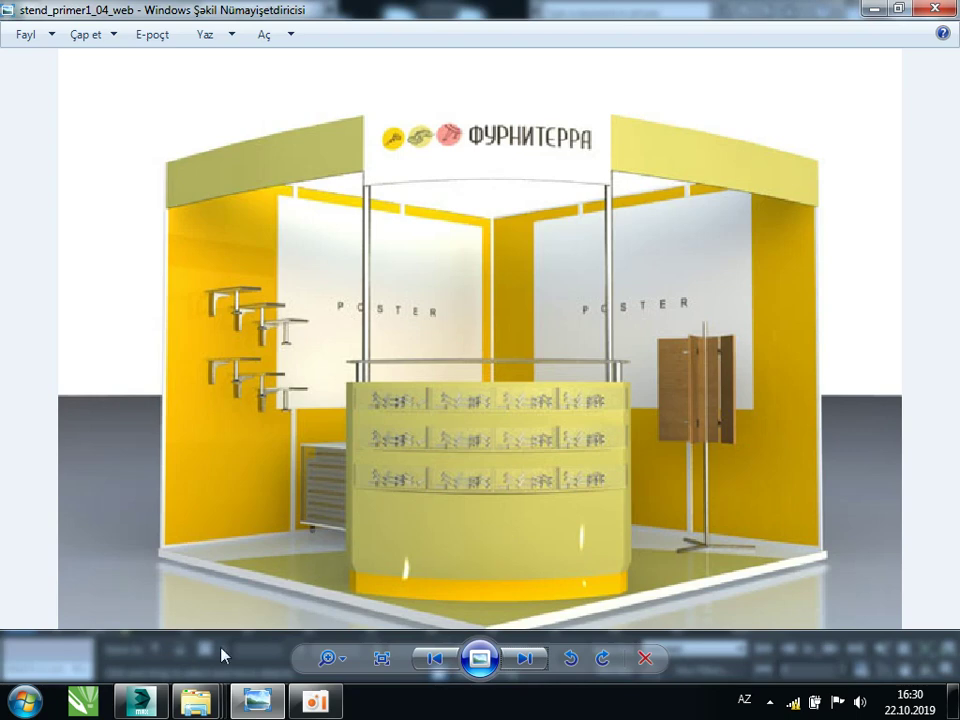
{"action": "left_click", "coordinate": [141, 700]}
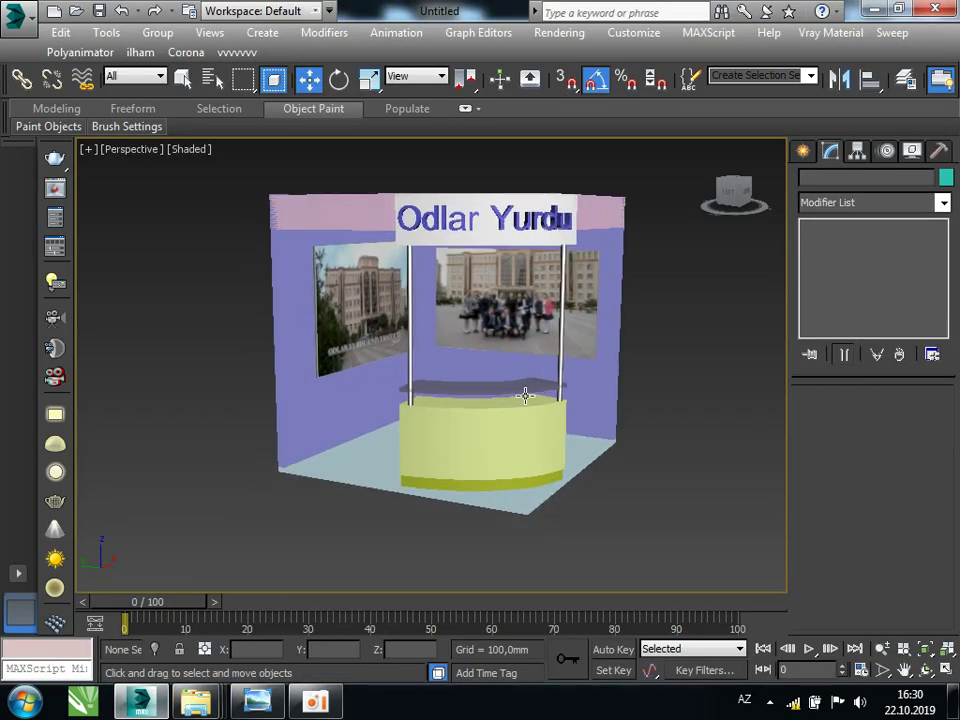
{"action": "middle_click_drag", "start_coordinate": [525, 396], "coordinate": [607, 425], "text": "alt"}
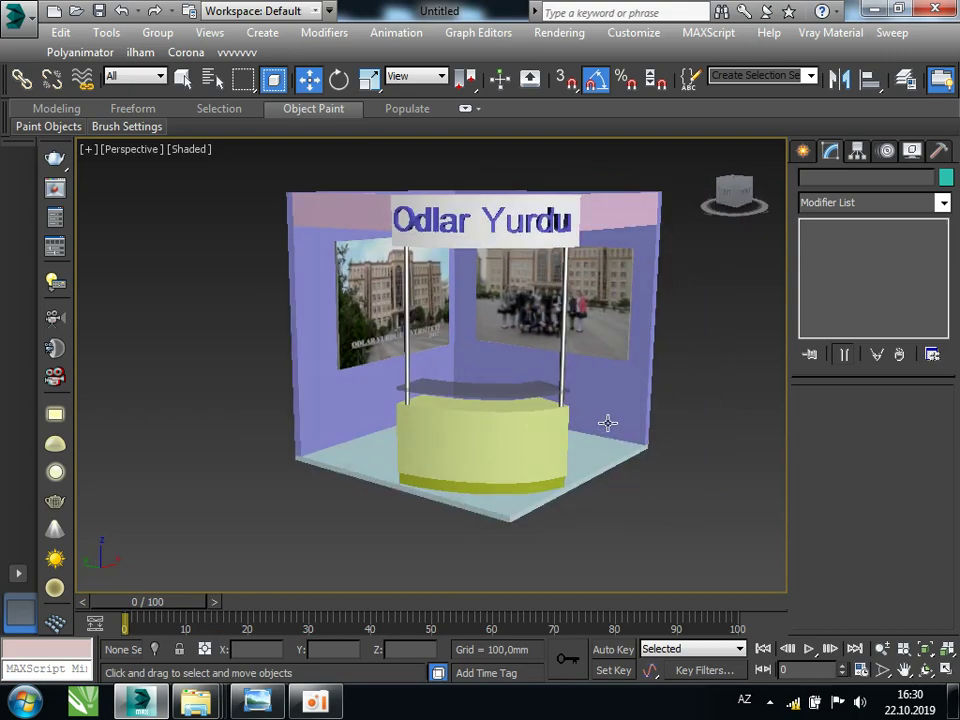
{"action": "left_click", "coordinate": [546, 422]}
{"action": "left_click", "coordinate": [258, 700]}
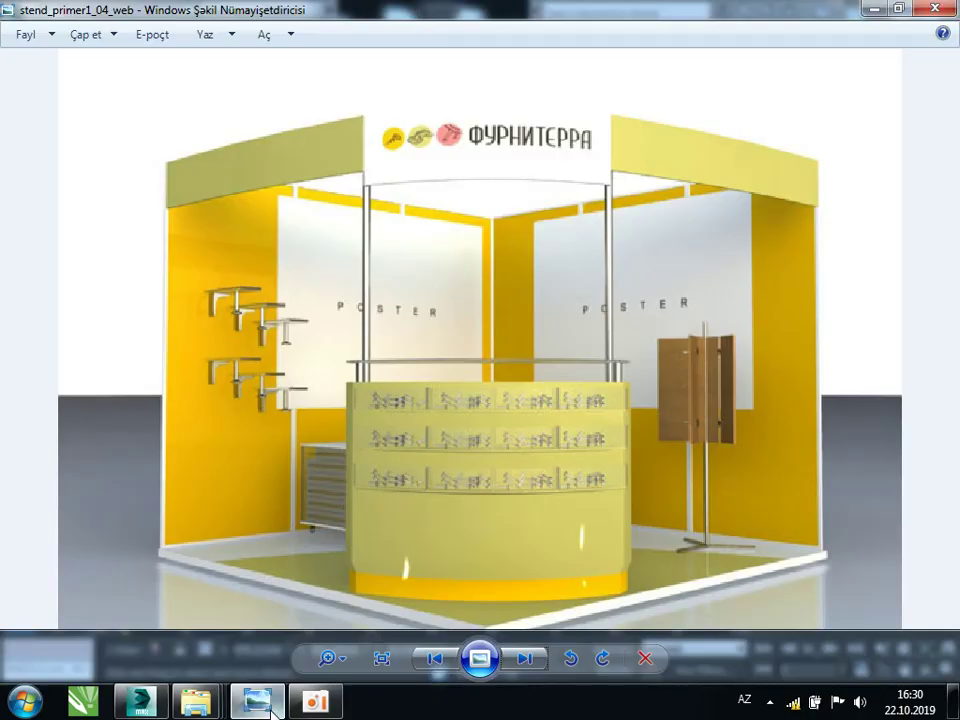
{"action": "left_click", "coordinate": [258, 700]}
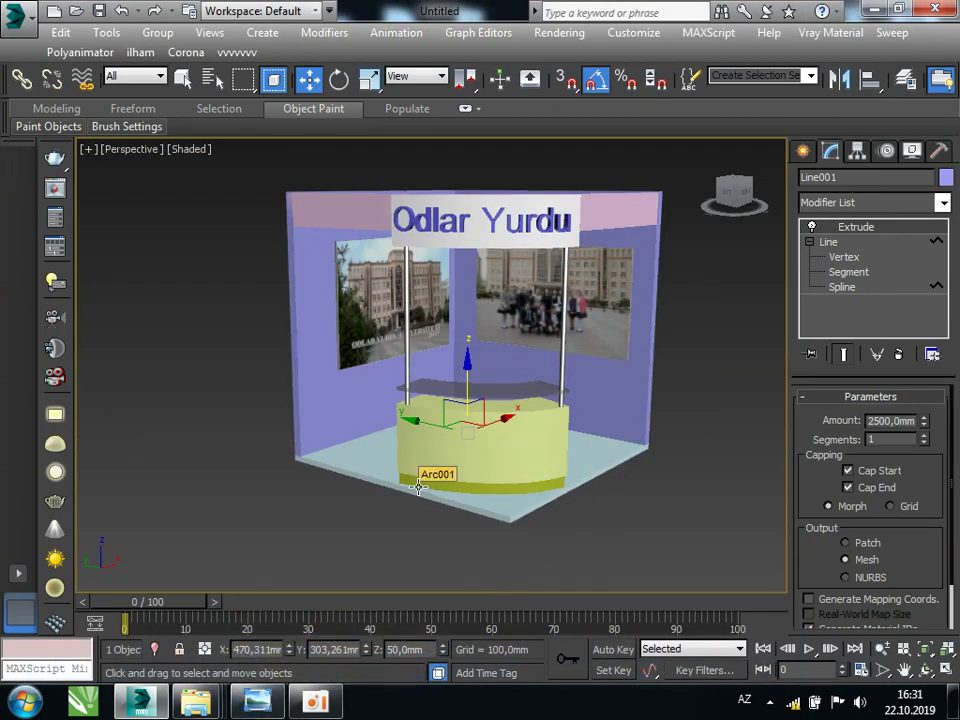
Set the back walls' (Line001) object colour to yellow-green and deselect them
{"action": "left_click", "coordinate": [946, 177]}
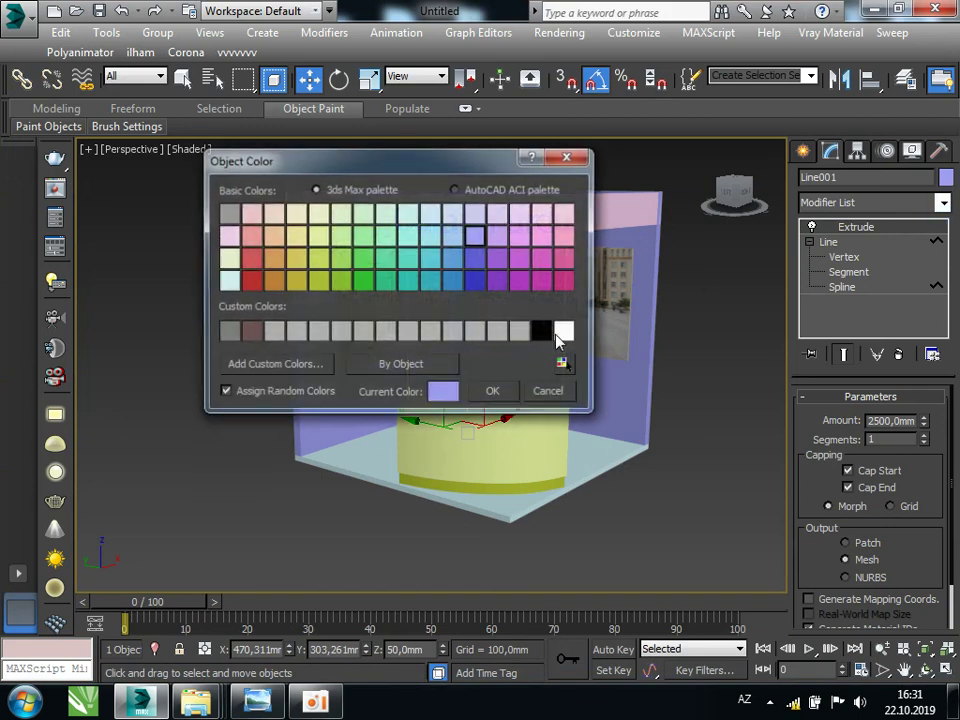
{"action": "left_click", "coordinate": [330, 258]}
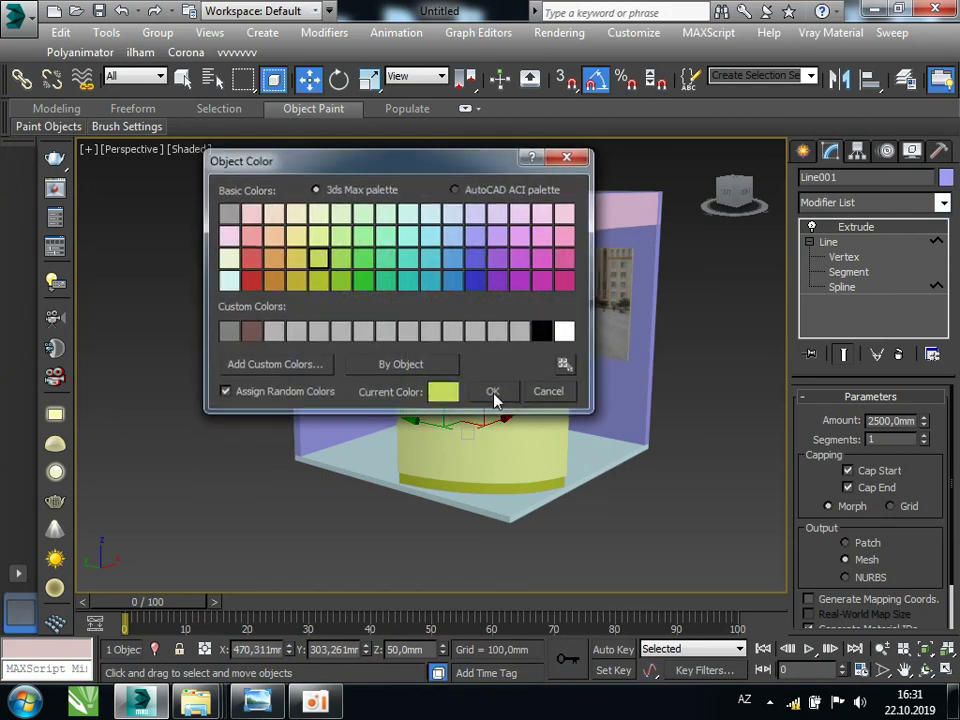
{"action": "left_click", "coordinate": [493, 391]}
{"action": "left_click", "coordinate": [741, 439]}
Pan and orbit to a more frontal view of the stand
{"action": "mouse_move", "coordinate": [558, 432]}
{"action": "middle_mouse_down"}
{"action": "mouse_move", "coordinate": [551, 452]}
{"action": "mouse_move", "coordinate": [480, 422]}
{"action": "mouse_move", "coordinate": [549, 424]}
{"action": "mouse_move", "coordinate": [465, 418]}
{"action": "mouse_move", "coordinate": [501, 422]}
{"action": "middle_mouse_up"}
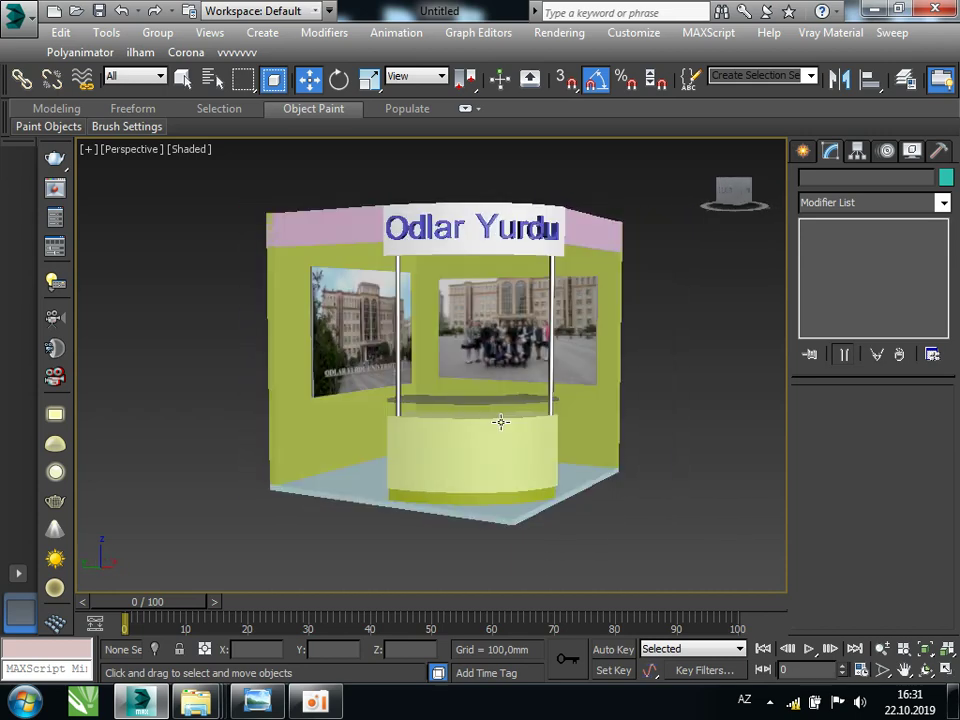
{"action": "scroll", "coordinate": [485, 399], "scroll_direction": "up", "scroll_amount": 3}
{"action": "scroll", "coordinate": [483, 395], "scroll_direction": "down", "scroll_amount": 3}
{"action": "scroll", "coordinate": [466, 364], "scroll_direction": "up", "scroll_amount": 2}
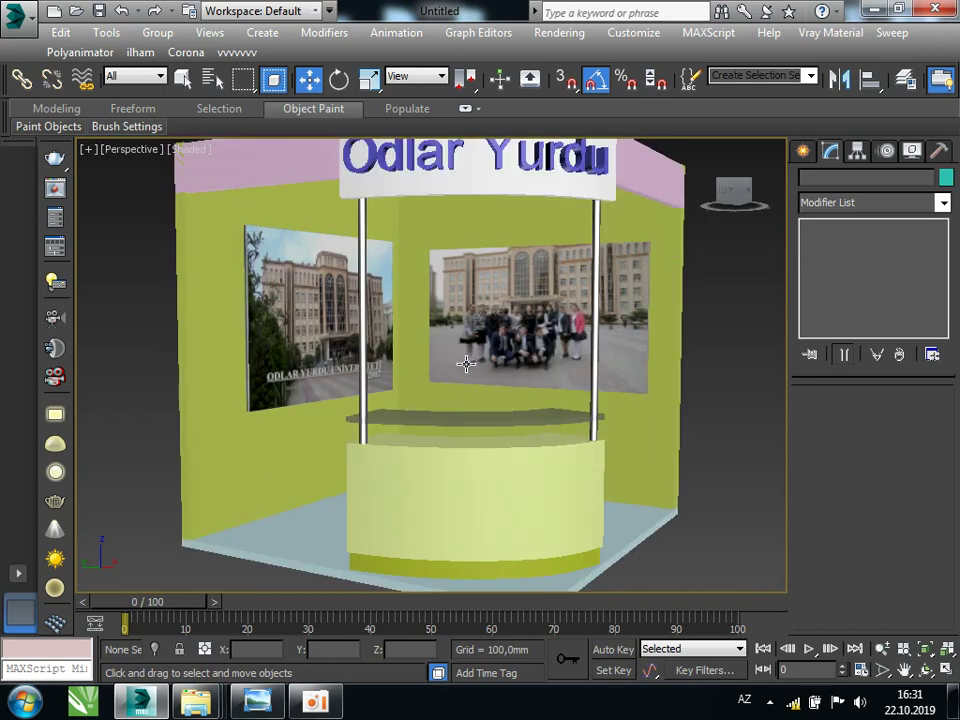
{"action": "scroll", "coordinate": [468, 373], "scroll_direction": "down", "scroll_amount": 2}
{"action": "middle_click_drag", "start_coordinate": [451, 367], "coordinate": [410, 379], "text": "alt"}
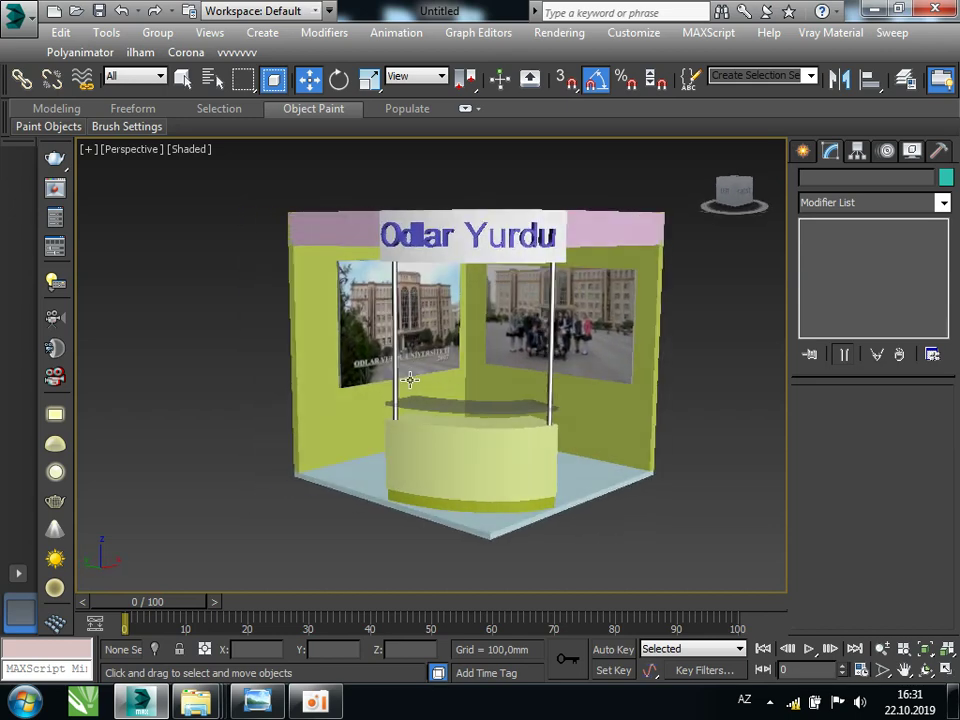
{"action": "left_click", "coordinate": [18, 14]}
{"action": "left_click", "coordinate": [314, 261]}
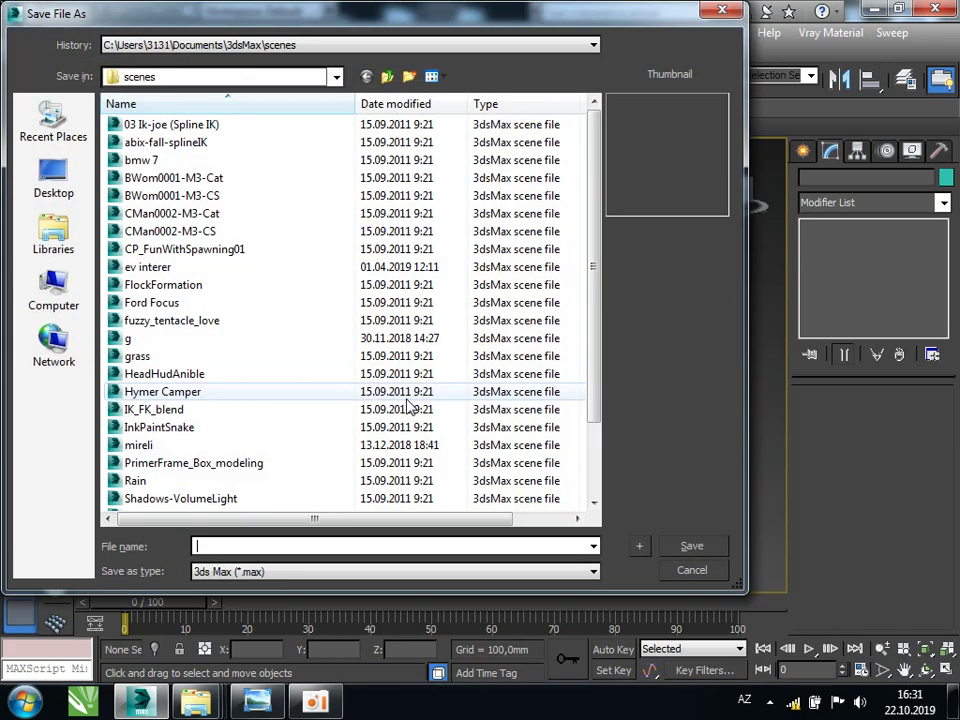
{"action": "left_click", "coordinate": [255, 571]}
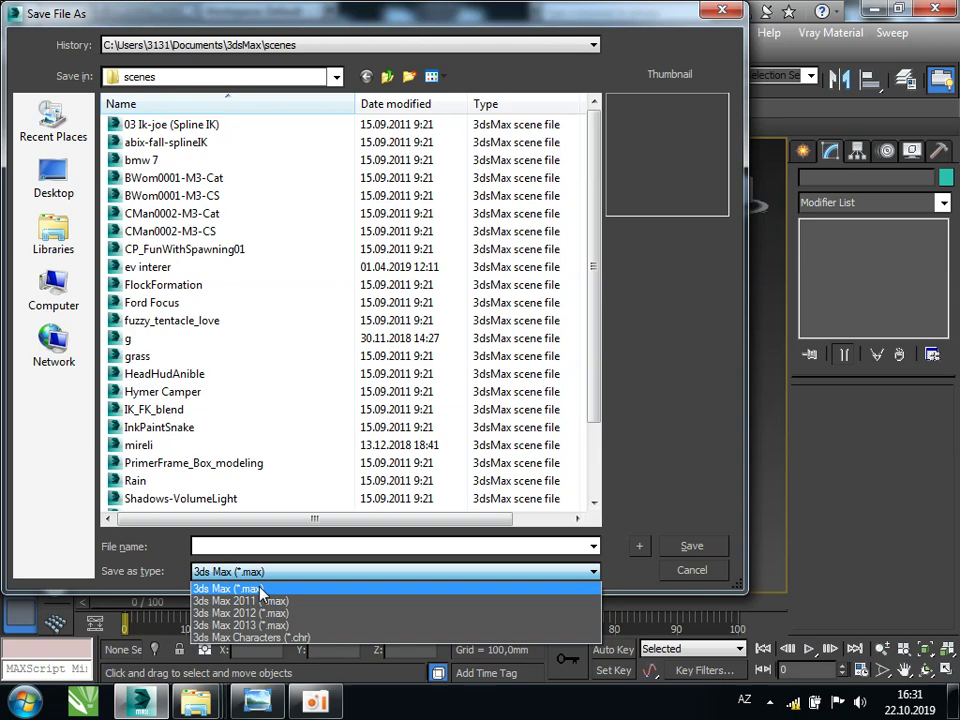
{"action": "left_click", "coordinate": [718, 12]}
{"action": "left_click", "coordinate": [718, 12]}
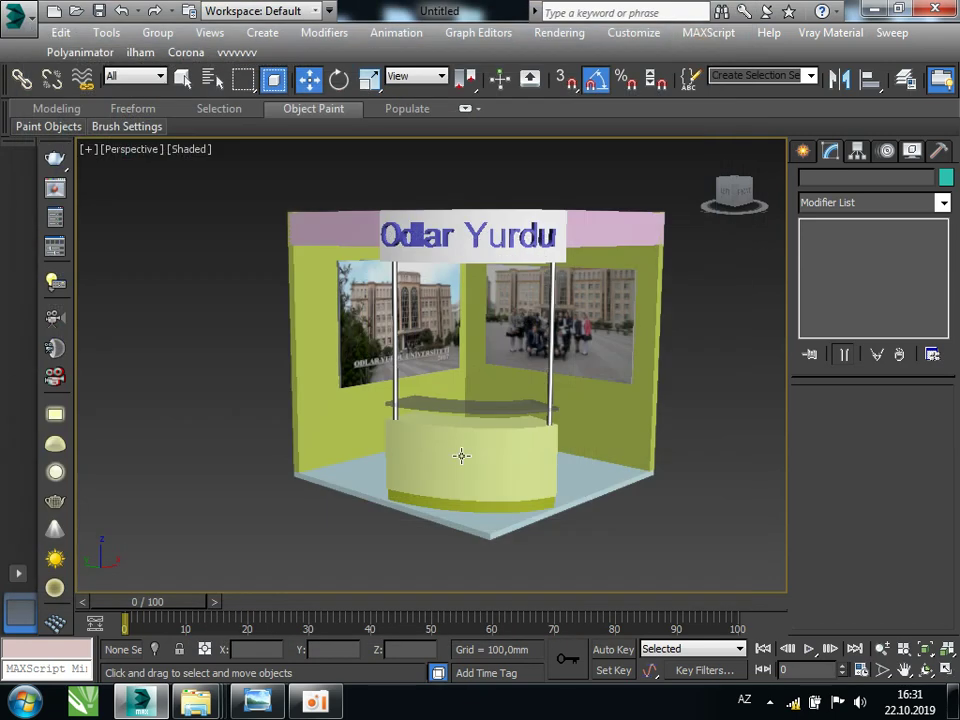
{"action": "scroll", "coordinate": [495, 349], "scroll_direction": "up", "scroll_amount": 3}
{"action": "middle_click_drag", "start_coordinate": [495, 349], "coordinate": [483, 363]}
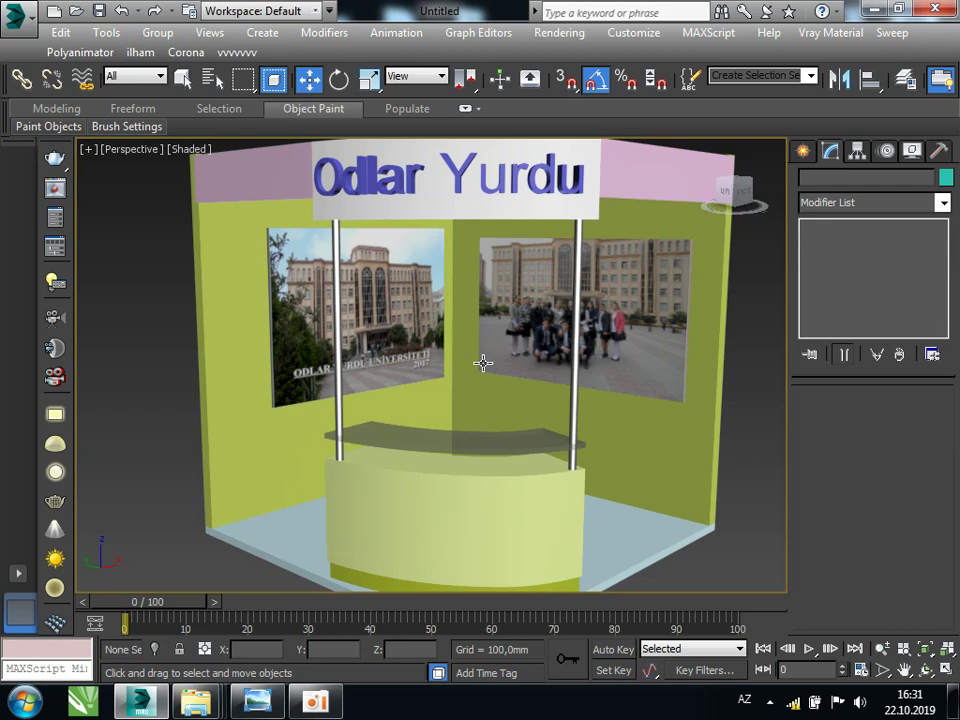
Set the Render Setup output size to HDTV (video), 1934 × 1088, and start the render
{"action": "mouse_move", "coordinate": [467, 360]}
{"action": "middle_mouse_down"}
{"action": "mouse_move", "coordinate": [458, 357]}
{"action": "mouse_move", "coordinate": [480, 352]}
{"action": "middle_mouse_up"}
{"action": "scroll", "coordinate": [458, 357], "scroll_direction": "down", "scroll_amount": 3}
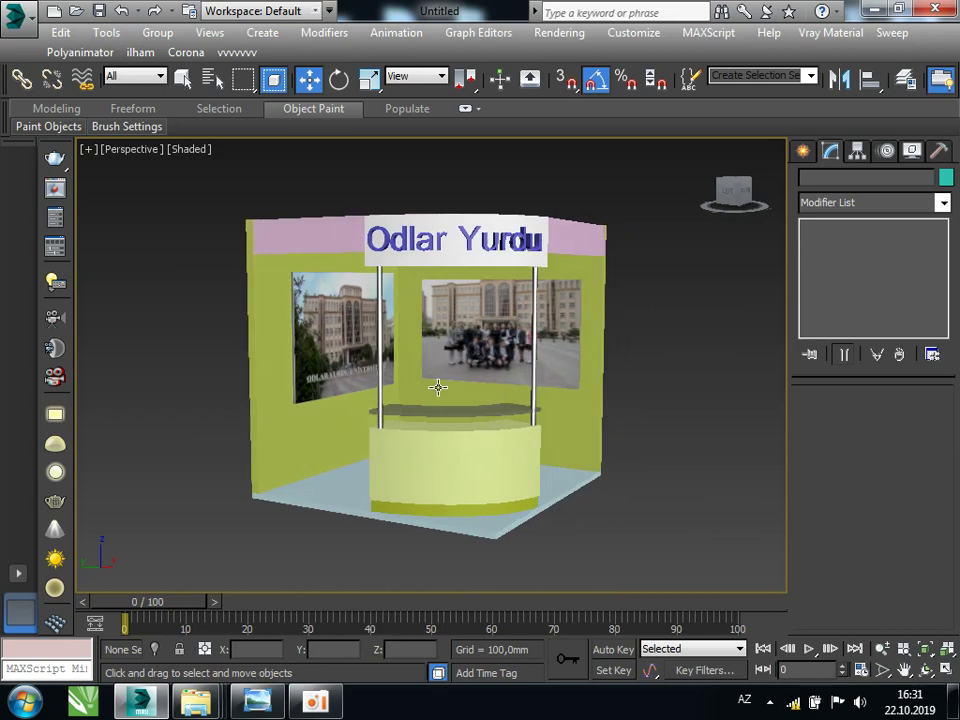
{"action": "scroll", "coordinate": [373, 358], "scroll_direction": "up", "scroll_amount": 3}
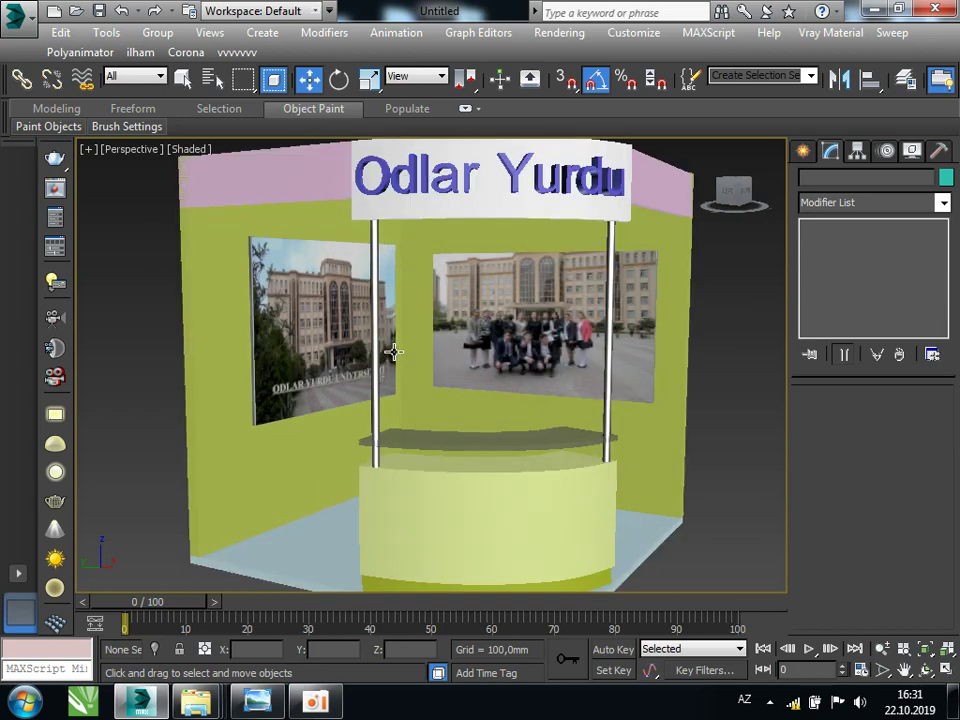
{"action": "left_click", "coordinate": [559, 32]}
{"action": "left_click", "coordinate": [590, 76]}
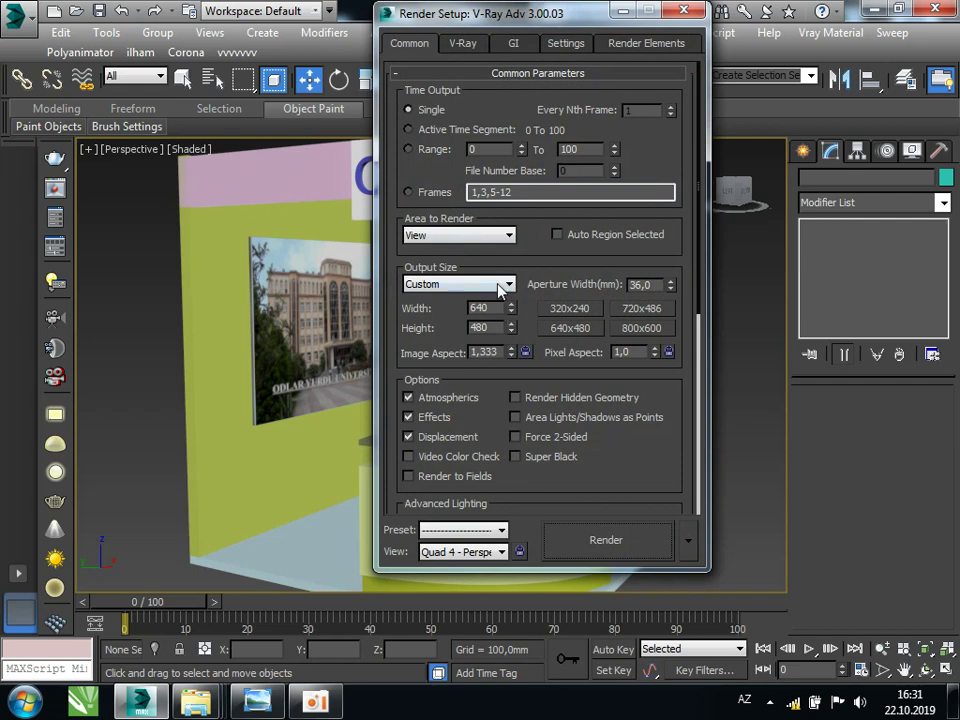
{"action": "left_click", "coordinate": [500, 288]}
{"action": "left_click", "coordinate": [443, 520]}
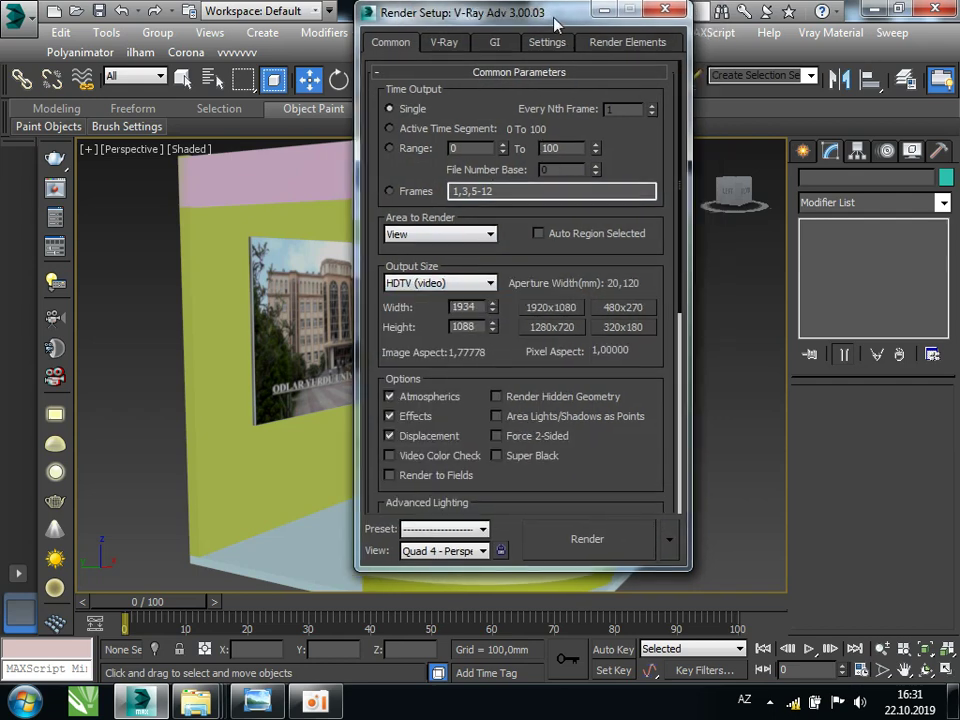
{"action": "left_click_drag", "start_coordinate": [590, 13], "coordinate": [319, 13]}
{"action": "left_click", "coordinate": [350, 552]}
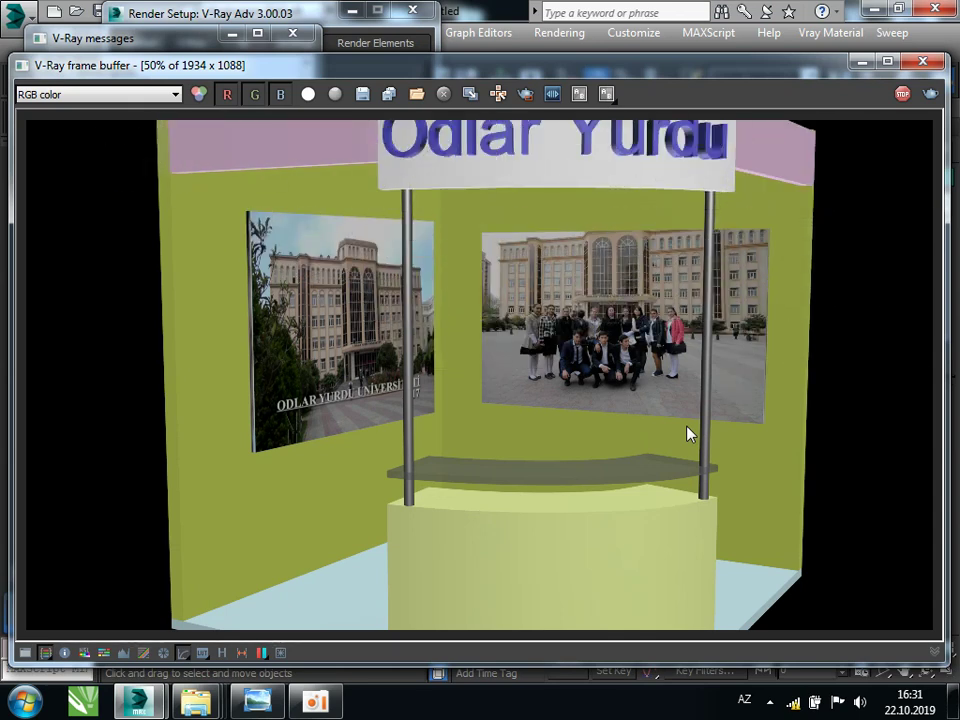
Open Save Image from the frame buffer, browse the formats, then cancel
{"action": "left_click", "coordinate": [362, 93]}
{"action": "left_click", "coordinate": [245, 402]}
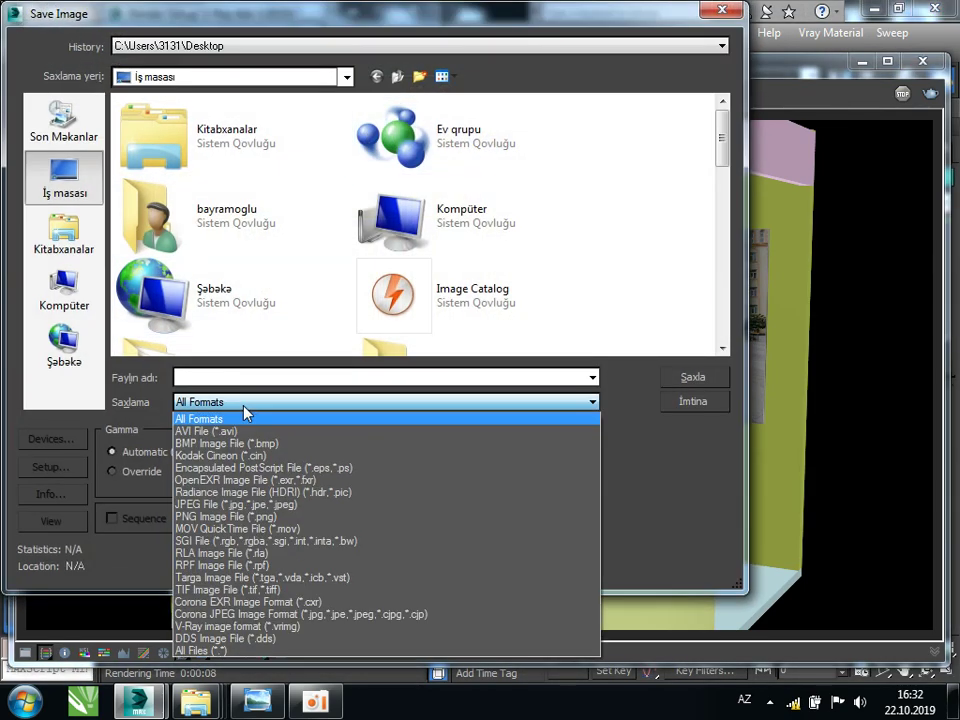
{"action": "left_click", "coordinate": [729, 16]}
{"action": "left_click", "coordinate": [724, 14]}
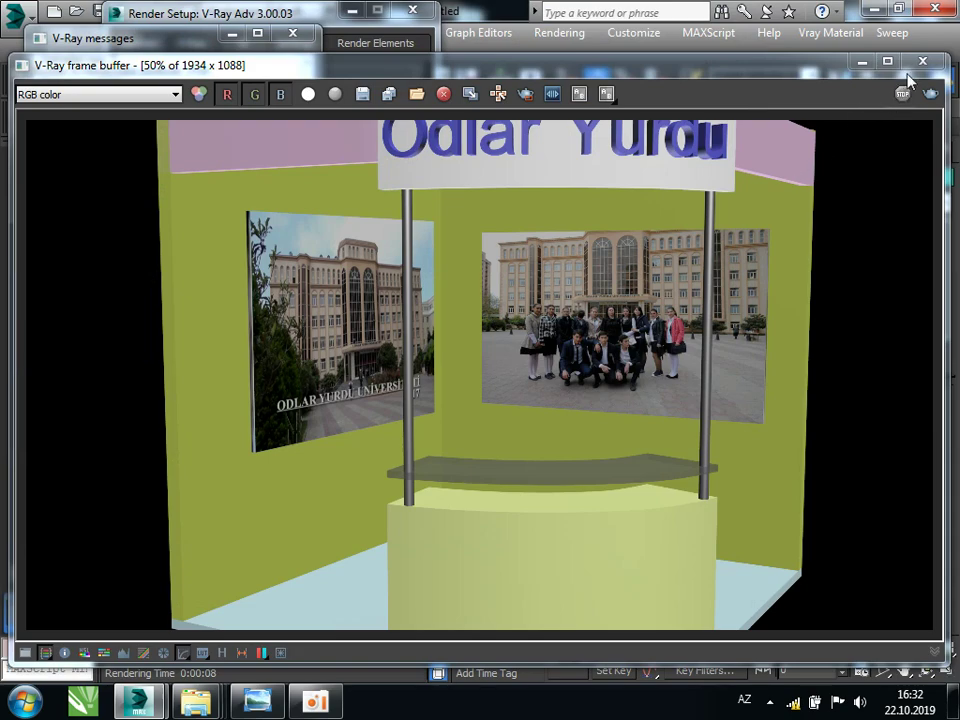
Close the frame buffer and Render Setup, then zoom out to fit the whole booth
{"action": "left_click", "coordinate": [921, 62]}
{"action": "left_click", "coordinate": [412, 10]}
{"action": "left_click", "coordinate": [884, 651]}
{"action": "mouse_move", "coordinate": [568, 340]}
{"action": "left_mouse_down"}
{"action": "mouse_move", "coordinate": [570, 377]}
{"action": "mouse_move", "coordinate": [528, 374]}
{"action": "left_mouse_up"}
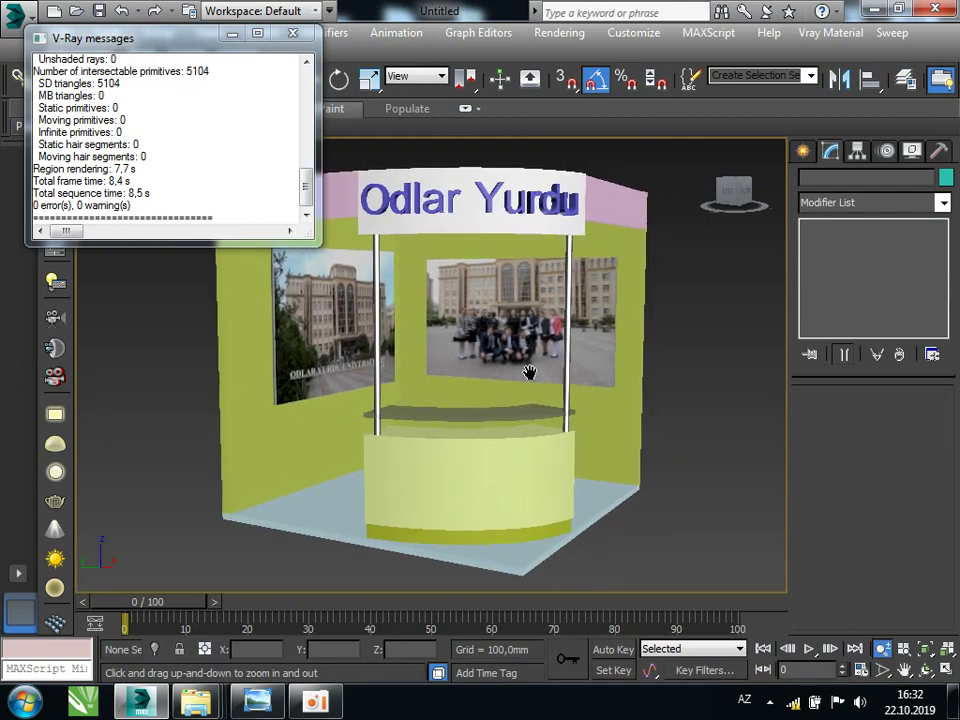
Close the V-Ray messages and render the Perspective view of the whole booth
{"action": "left_click", "coordinate": [292, 35]}
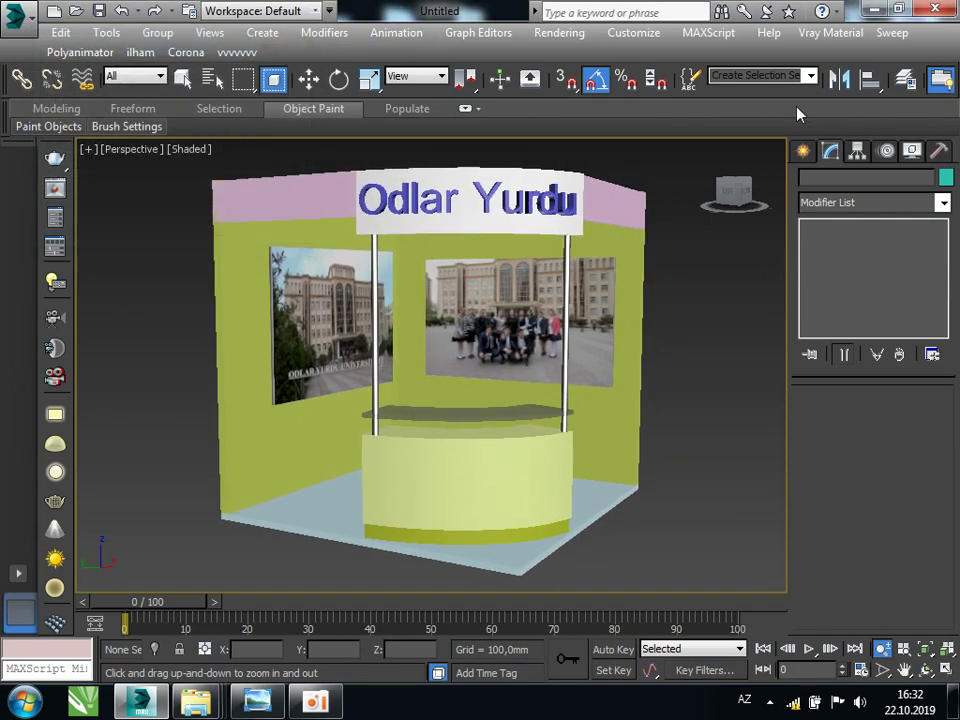
{"action": "left_click", "coordinate": [559, 32]}
{"action": "left_click", "coordinate": [565, 55]}
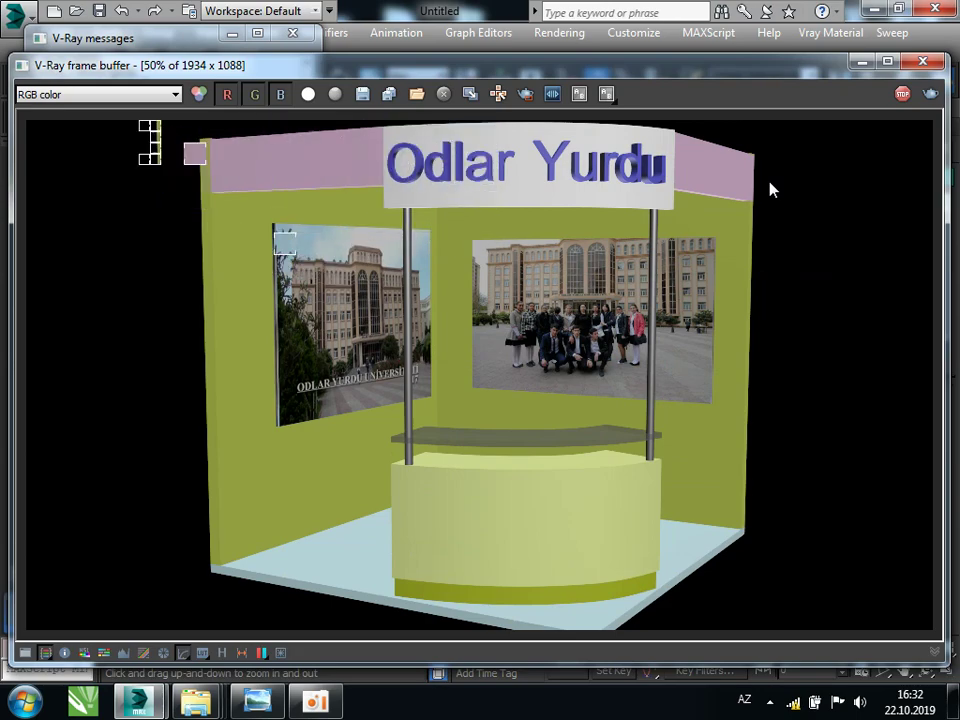
{"action": "left_click", "coordinate": [364, 94]}
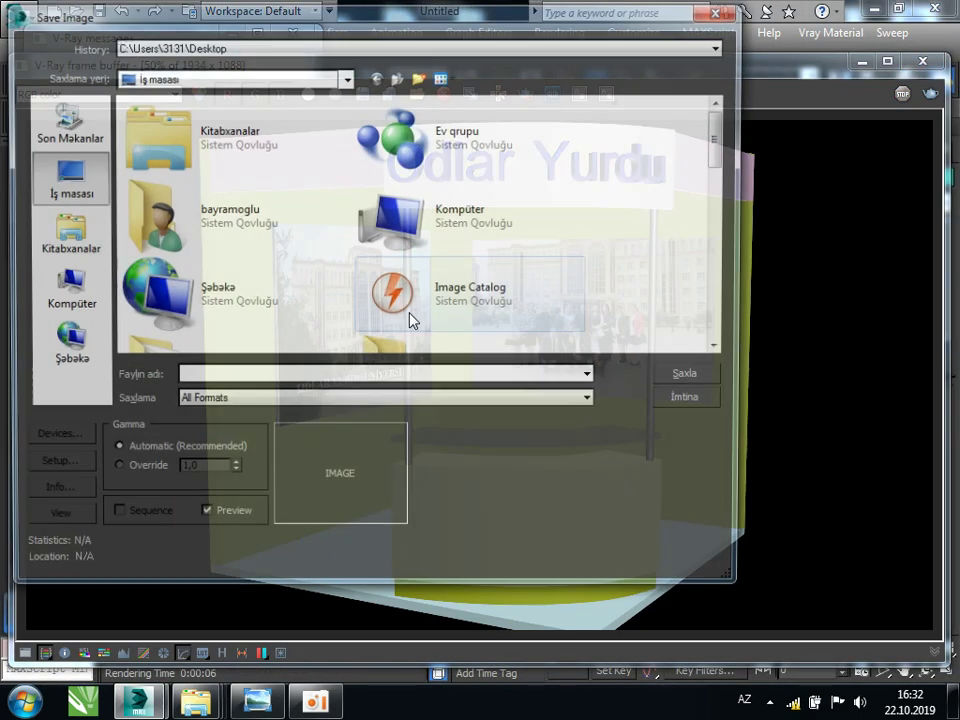
Save the render as JPEG stend1 at quality 100 in ODLAR YURDU UNIVERSITEI > 742 ders
{"action": "left_click", "coordinate": [243, 402]}
{"action": "left_click", "coordinate": [214, 499]}
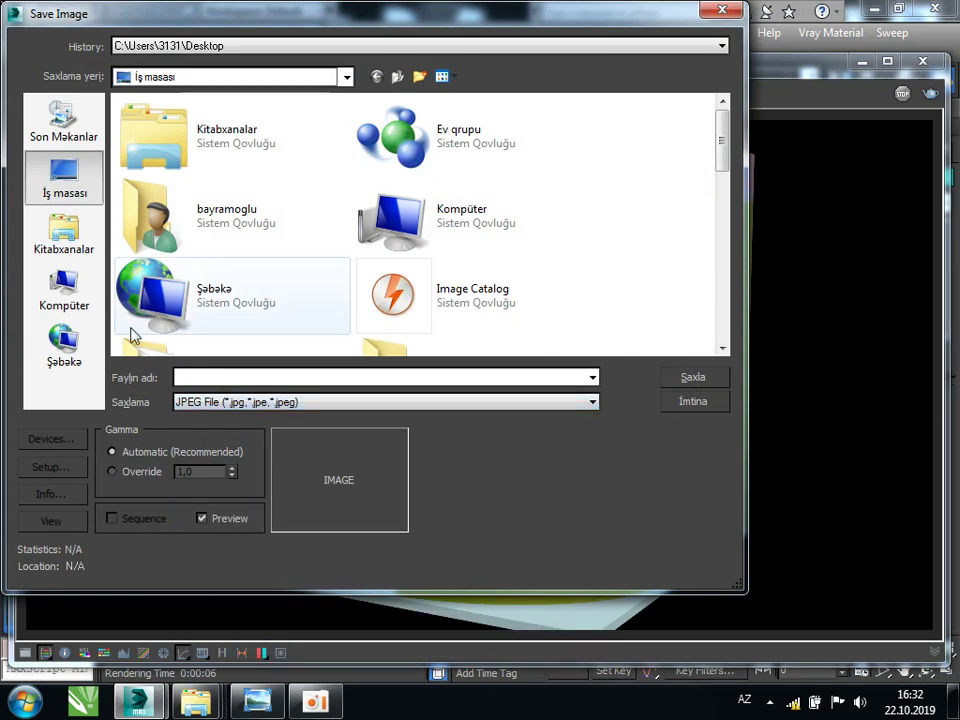
{"action": "left_click", "coordinate": [234, 220]}
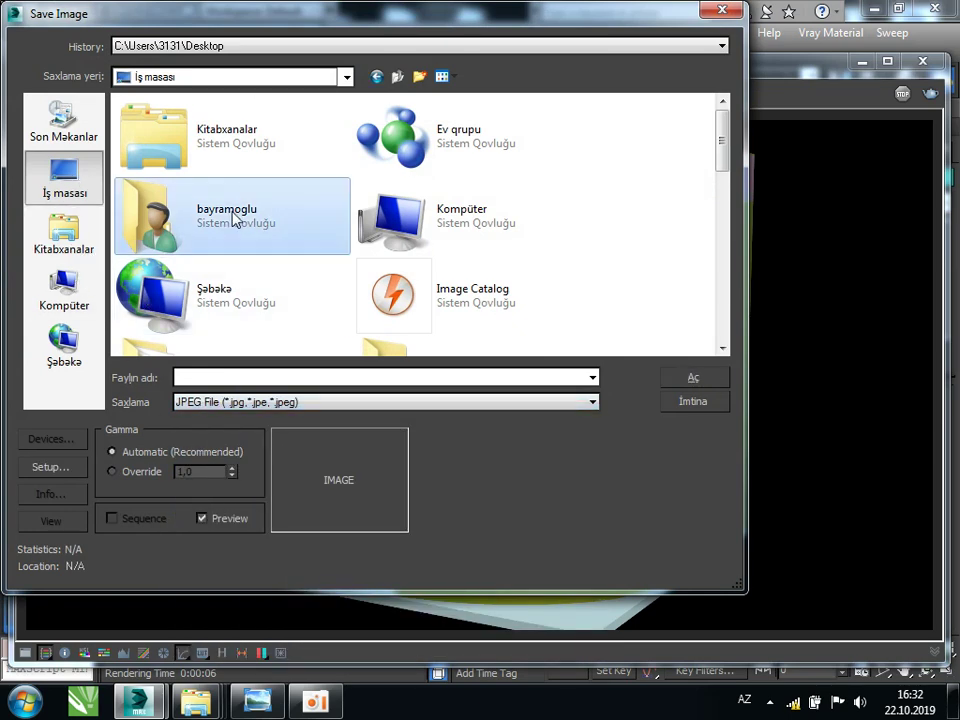
{"action": "scroll", "coordinate": [234, 220], "scroll_direction": "down", "scroll_amount": 3}
{"action": "double_click", "coordinate": [438, 122]}
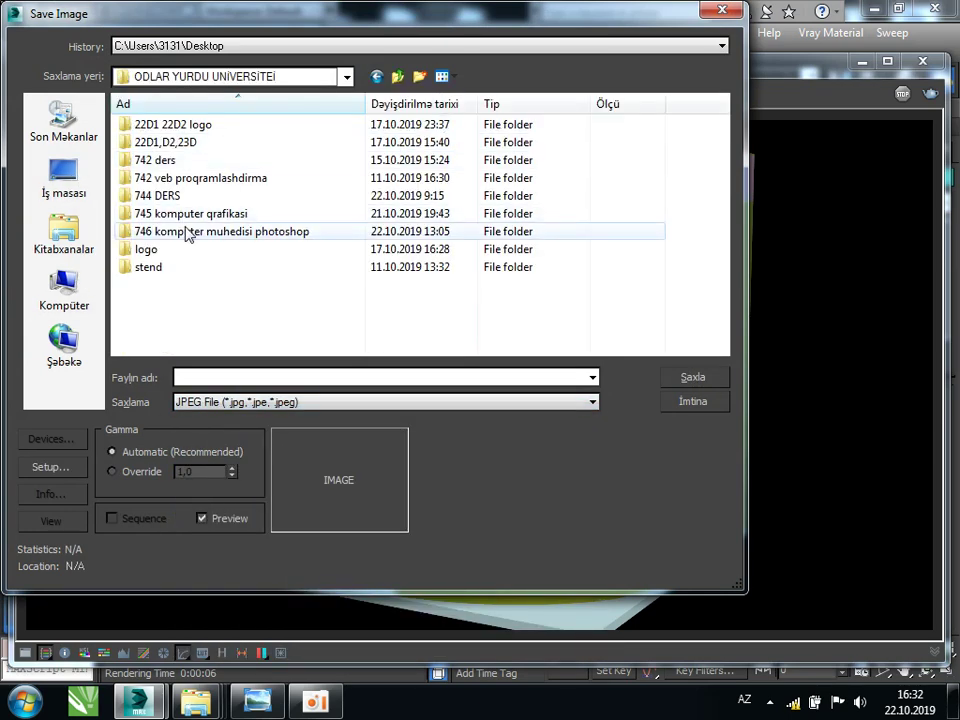
{"action": "double_click", "coordinate": [156, 160]}
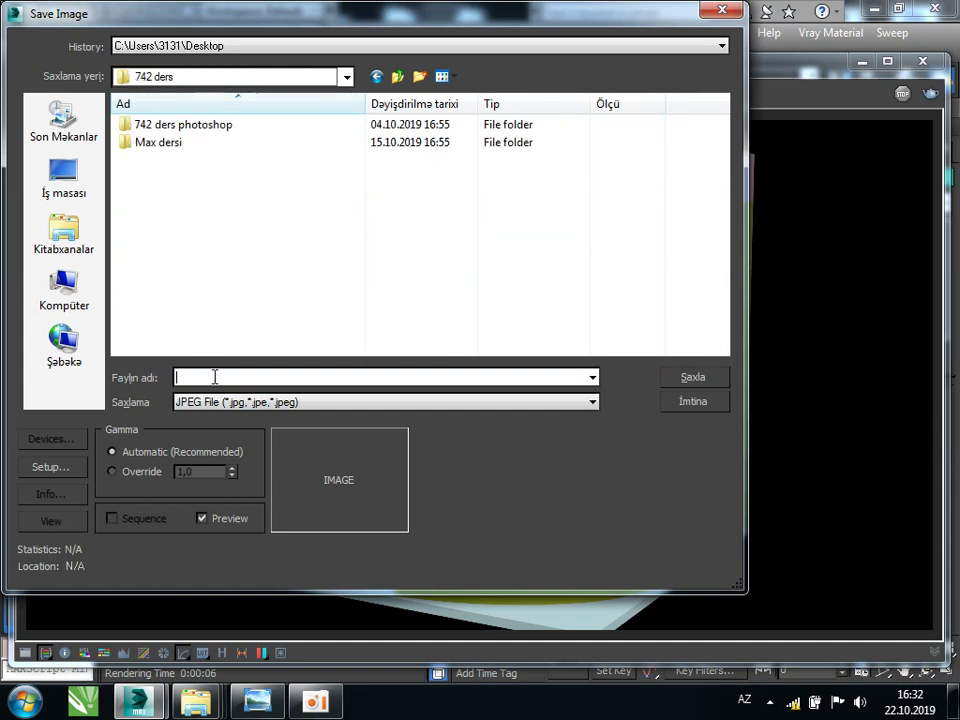
{"action": "type", "text": "stend1"}
{"action": "key", "text": "Return"}
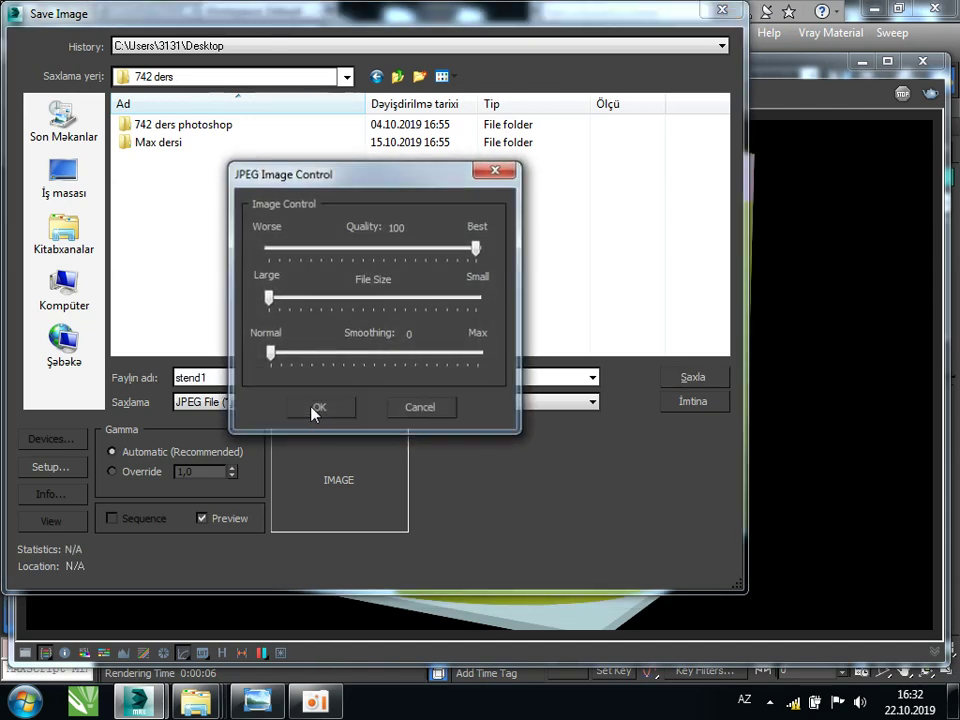
{"action": "left_click", "coordinate": [316, 408]}
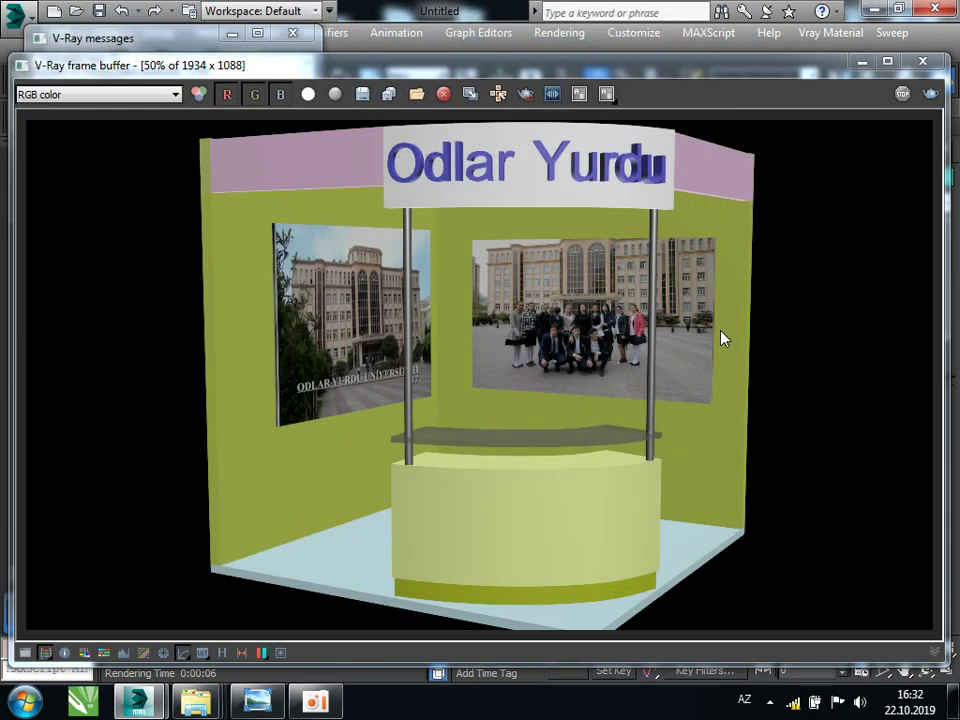
{"action": "left_click", "coordinate": [924, 63]}
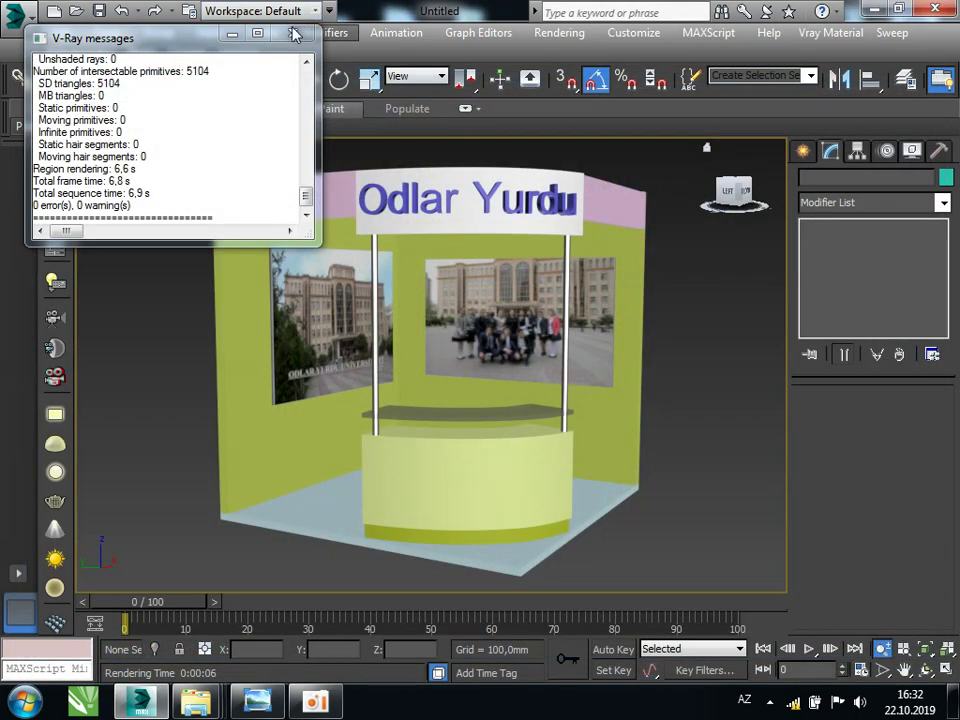
Orbit and pan to a new booth angle with the sign on the left, then render
{"action": "middle_click_drag", "start_coordinate": [591, 321], "coordinate": [503, 345], "text": "alt"}
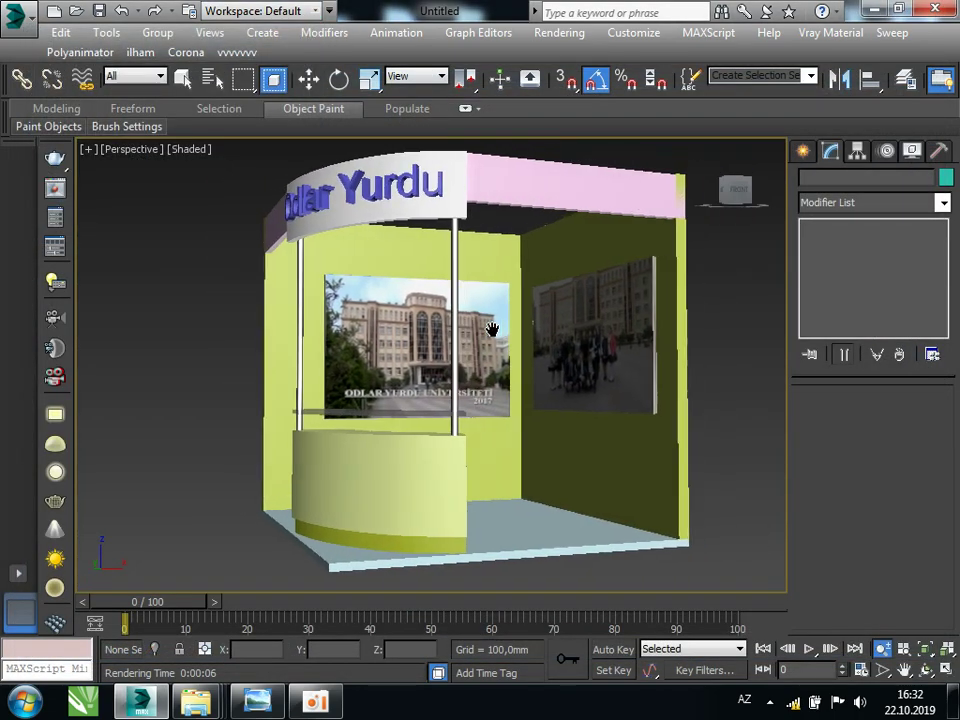
{"action": "scroll", "coordinate": [503, 345], "scroll_direction": "up", "scroll_amount": 1}
{"action": "scroll", "coordinate": [503, 345], "scroll_direction": "up", "scroll_amount": 2}
{"action": "scroll", "coordinate": [501, 348], "scroll_direction": "up", "scroll_amount": 2}
{"action": "scroll", "coordinate": [500, 347], "scroll_direction": "down", "scroll_amount": 3}
{"action": "scroll", "coordinate": [490, 348], "scroll_direction": "up", "scroll_amount": 3}
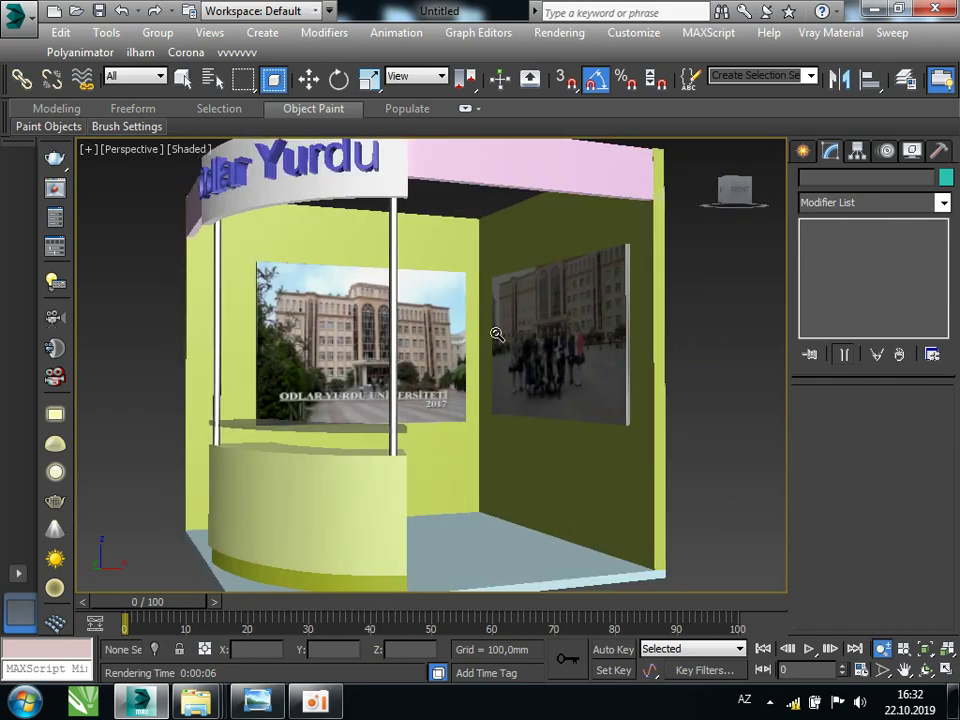
{"action": "scroll", "coordinate": [495, 340], "scroll_direction": "down", "scroll_amount": 1}
{"action": "middle_click_drag", "start_coordinate": [499, 340], "coordinate": [490, 347]}
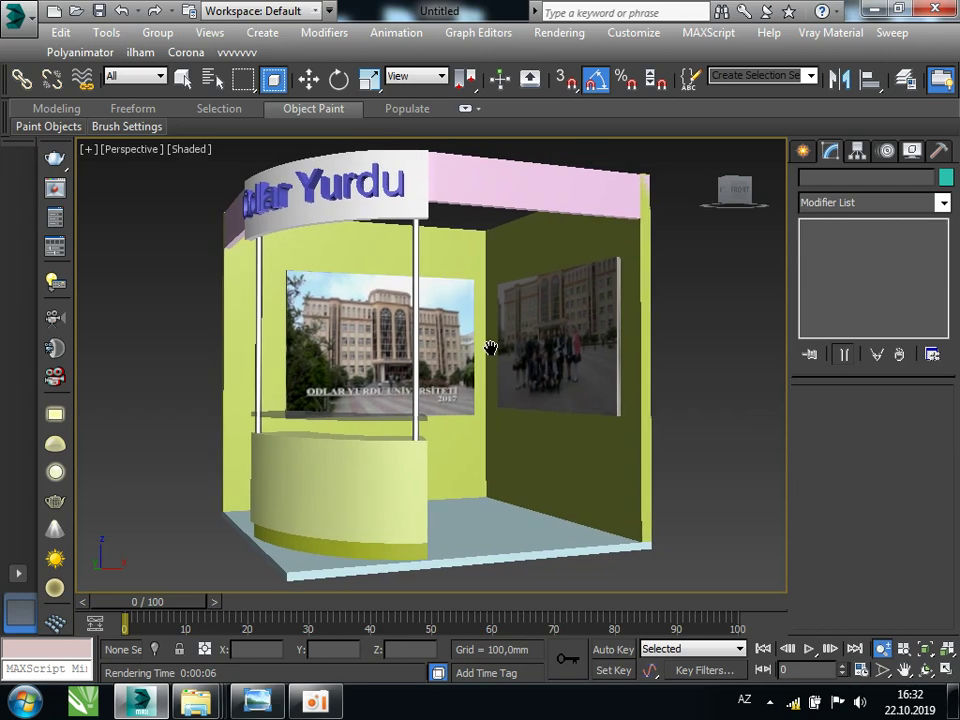
{"action": "left_click", "coordinate": [559, 32]}
{"action": "left_click", "coordinate": [580, 58]}
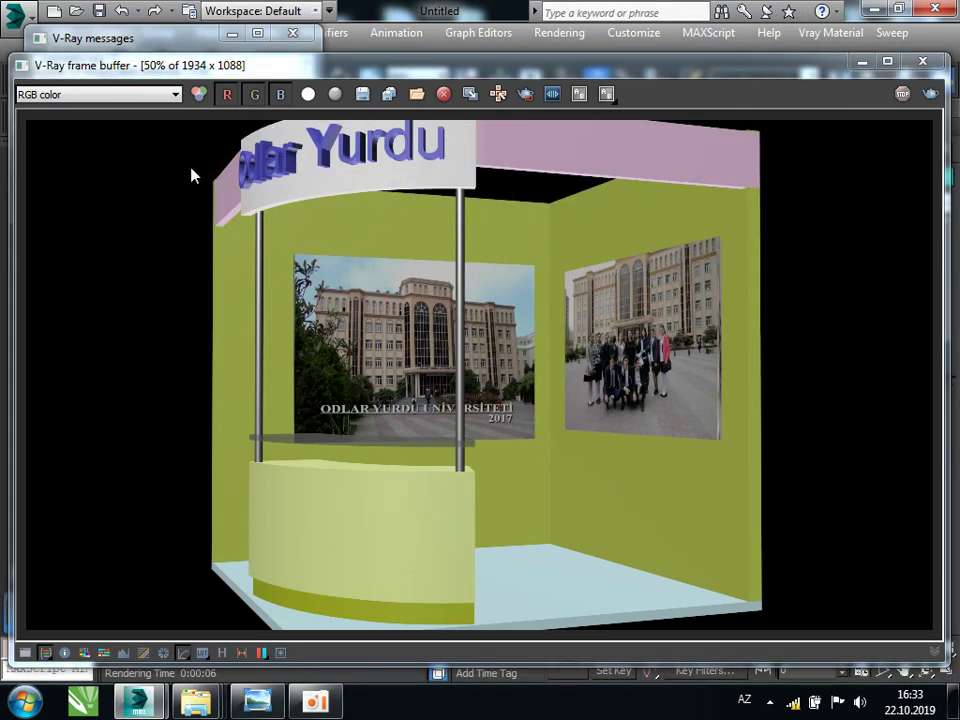
{"action": "left_click", "coordinate": [362, 97]}
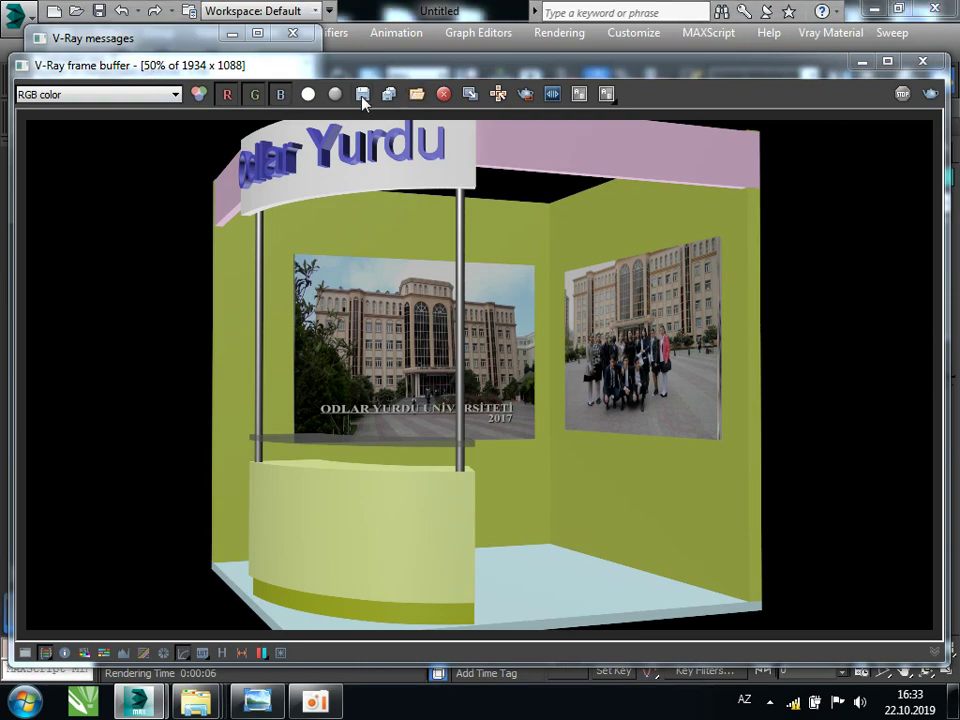
Save the second render as best-quality JPEG stend2 in 742 ders and close the frame buffer
{"action": "left_click", "coordinate": [160, 160]}
{"action": "double_click", "coordinate": [272, 378]}
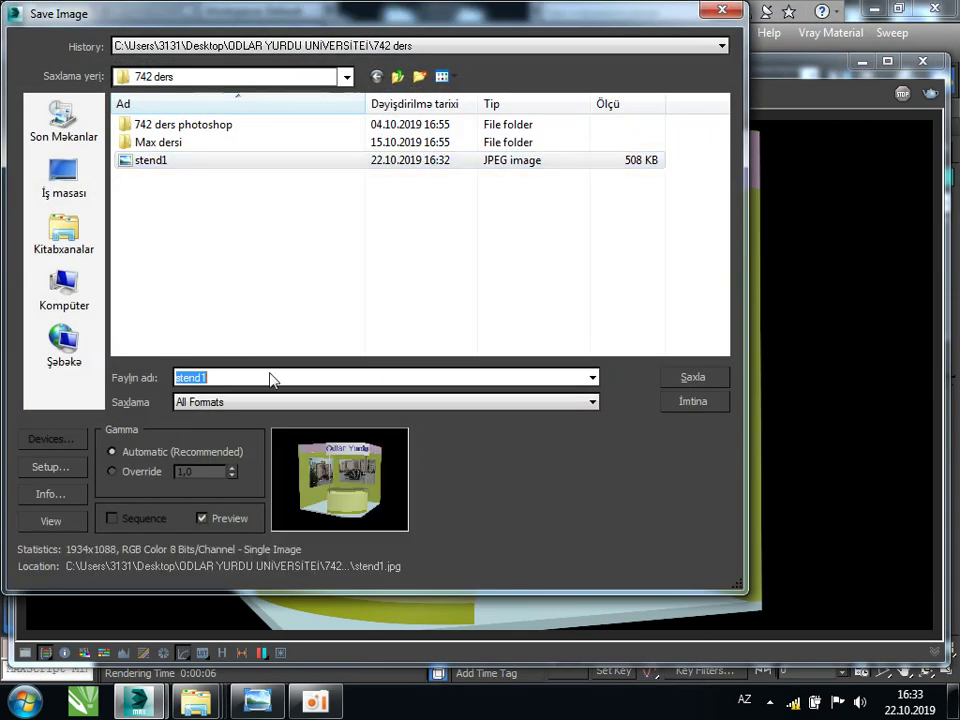
{"action": "key", "text": "BackSpace"}
{"action": "type", "text": "2"}
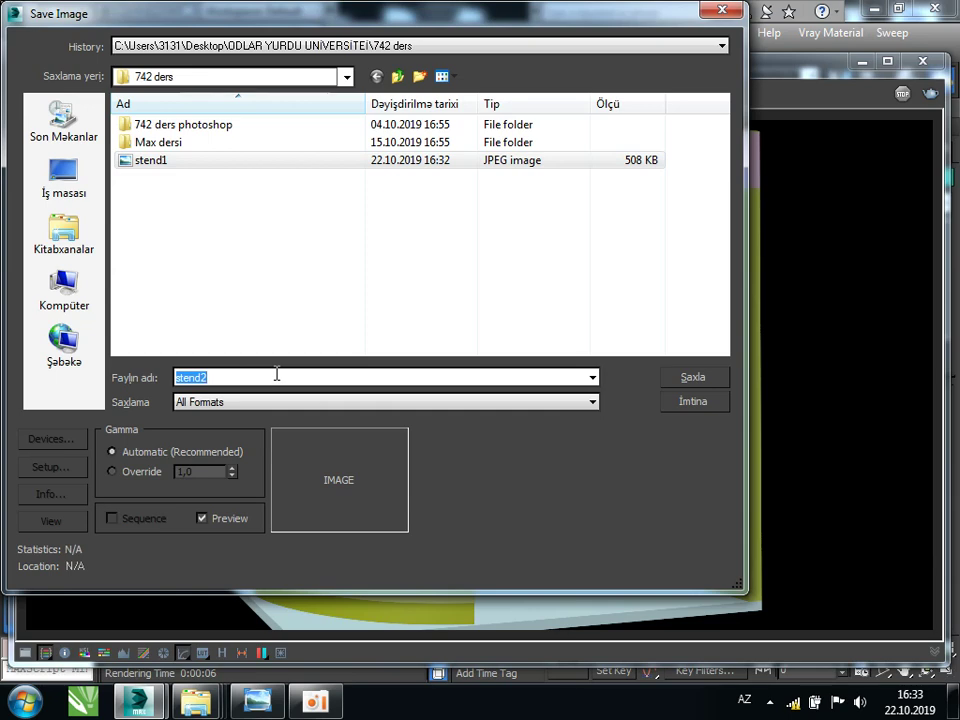
{"action": "left_click", "coordinate": [180, 404]}
{"action": "left_click", "coordinate": [246, 499]}
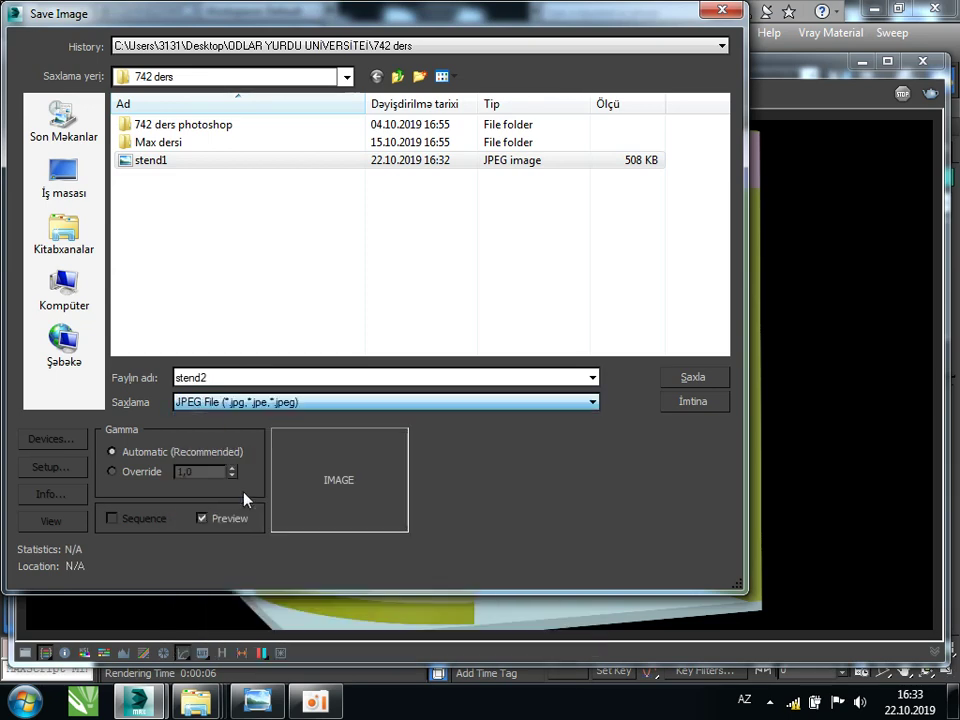
{"action": "left_click", "coordinate": [700, 379]}
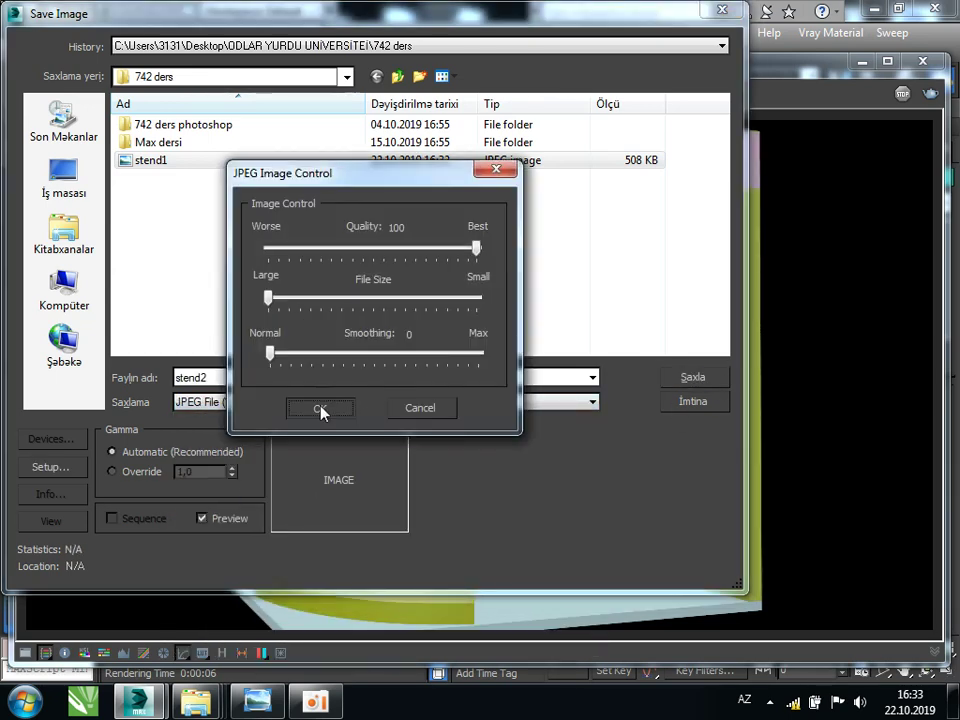
{"action": "left_click", "coordinate": [321, 411]}
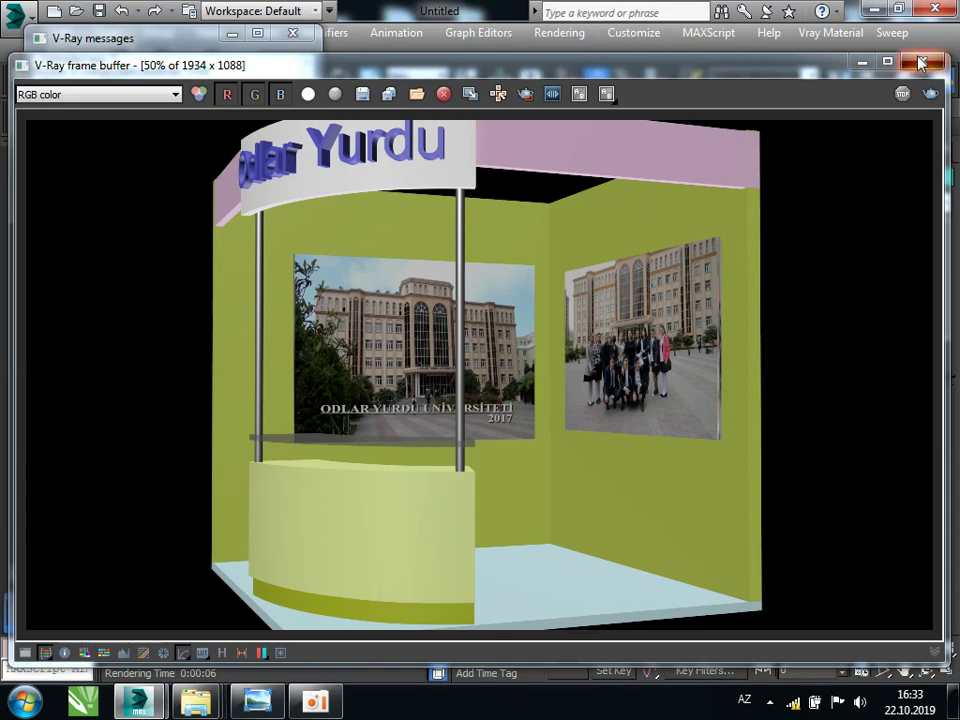
{"action": "left_click", "coordinate": [921, 63]}
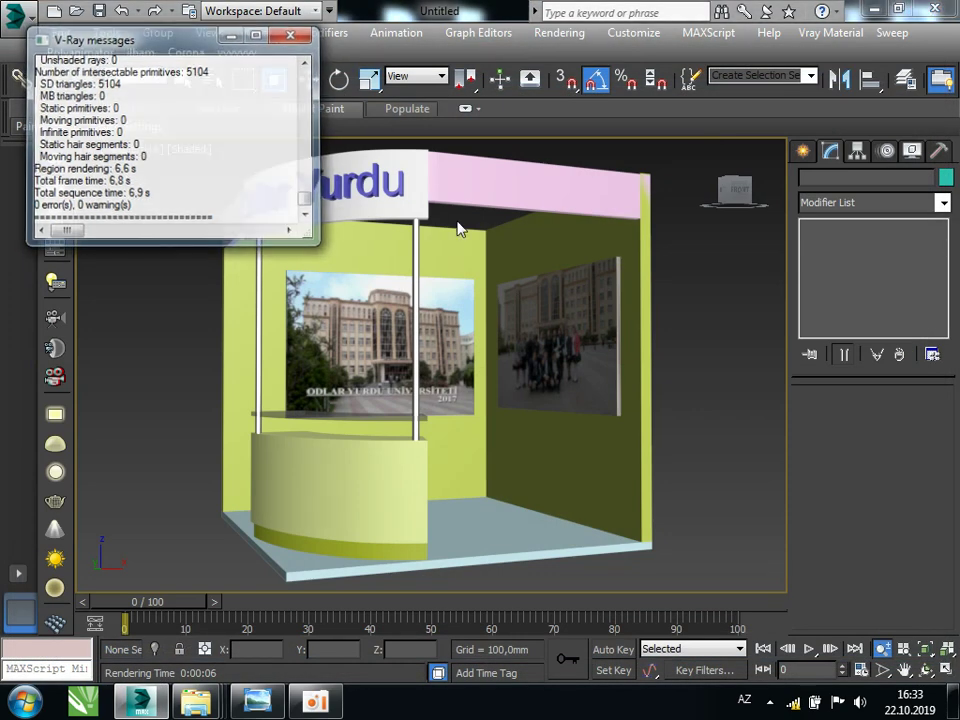
Save the scene as stend11.max in Desktop > ODLAR YURDU UNIVERSITEI > 742 ders
{"action": "left_click", "coordinate": [290, 36]}
{"action": "left_click", "coordinate": [15, 14]}
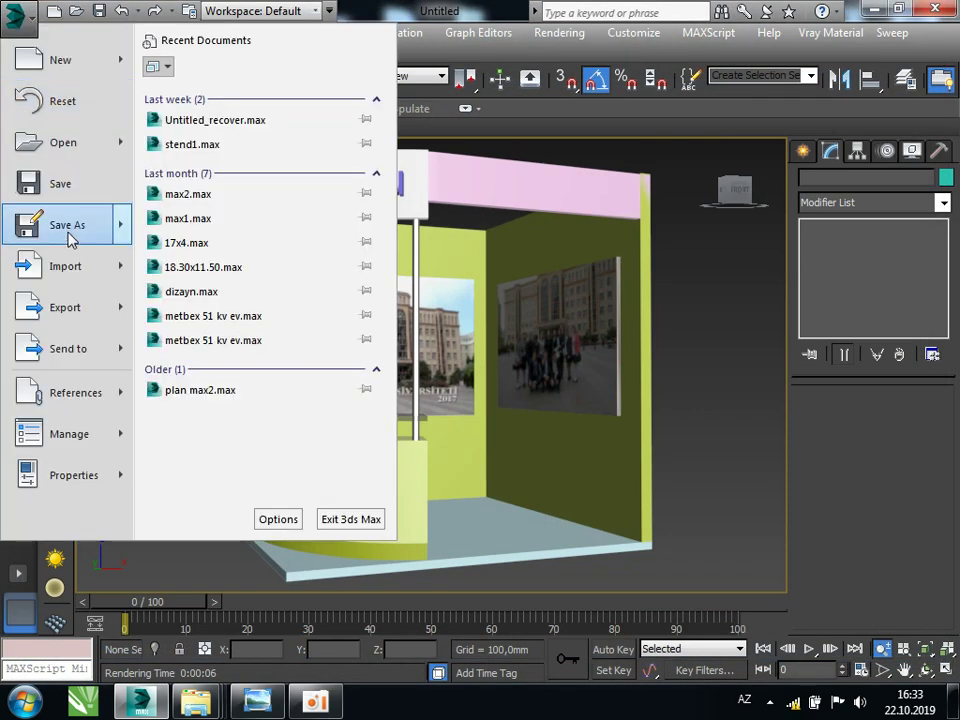
{"action": "left_click", "coordinate": [68, 226]}
{"action": "left_click", "coordinate": [70, 187]}
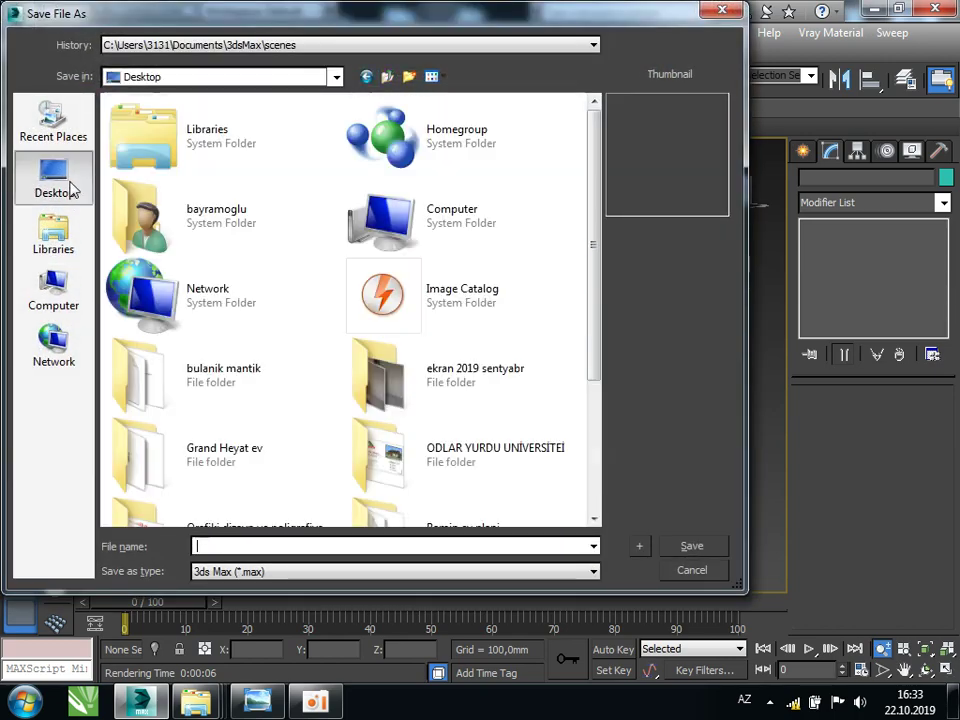
{"action": "left_click", "coordinate": [432, 386]}
{"action": "scroll", "coordinate": [452, 364], "scroll_direction": "down", "scroll_amount": 2}
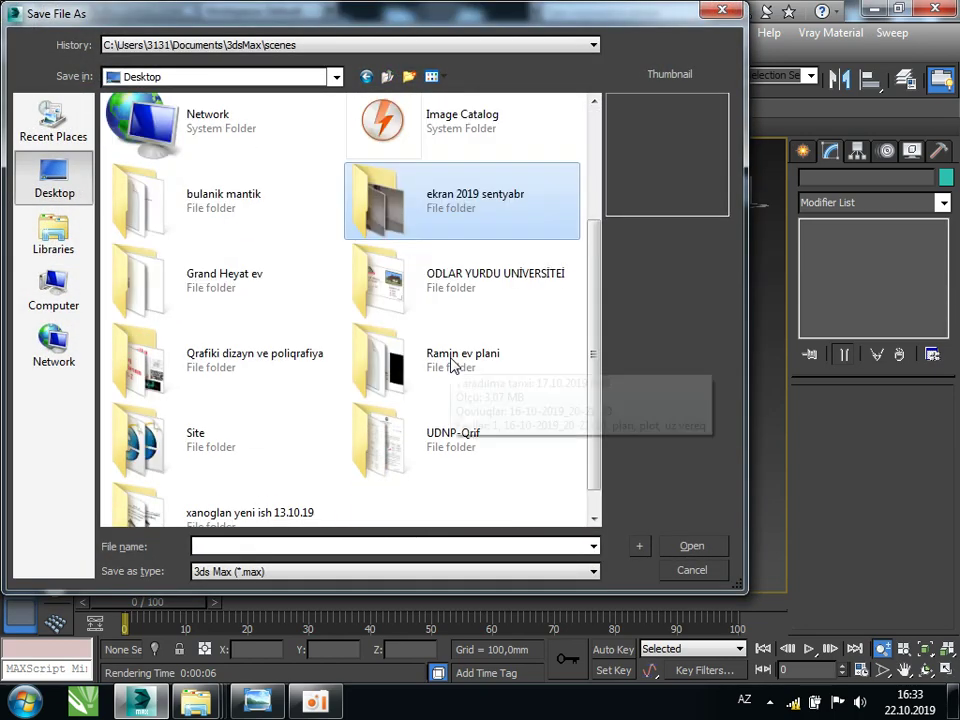
{"action": "double_click", "coordinate": [380, 281]}
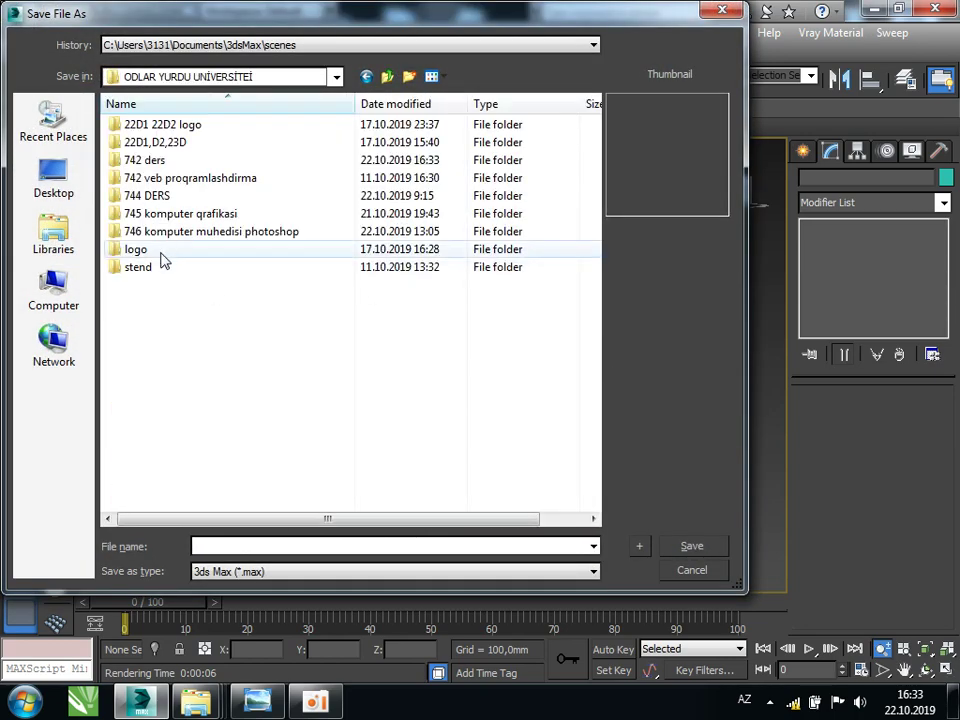
{"action": "double_click", "coordinate": [152, 161]}
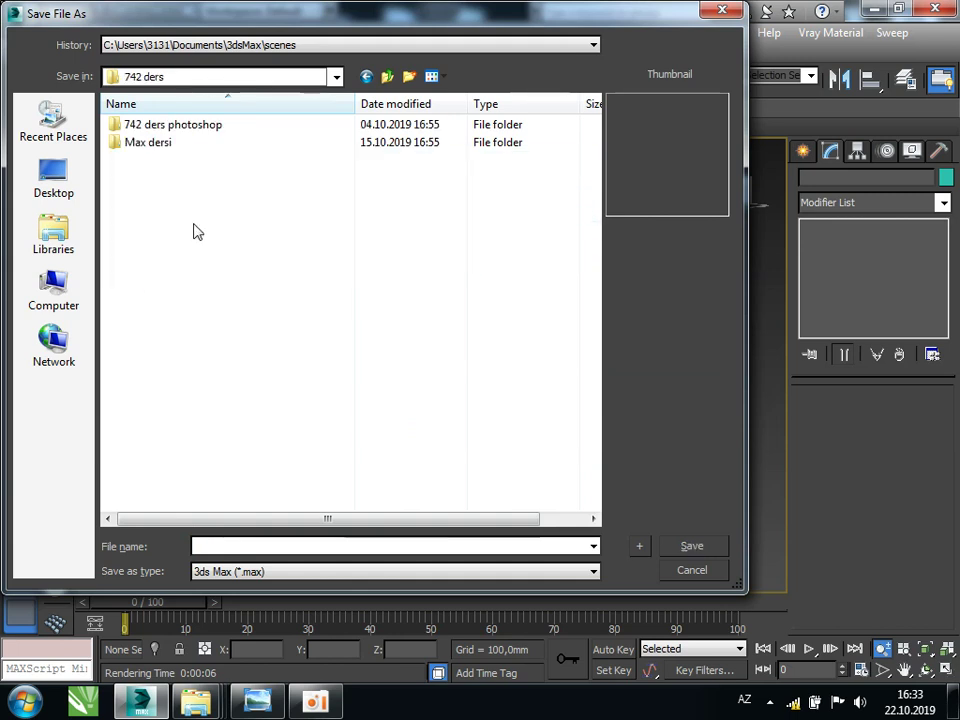
{"action": "left_click", "coordinate": [213, 546]}
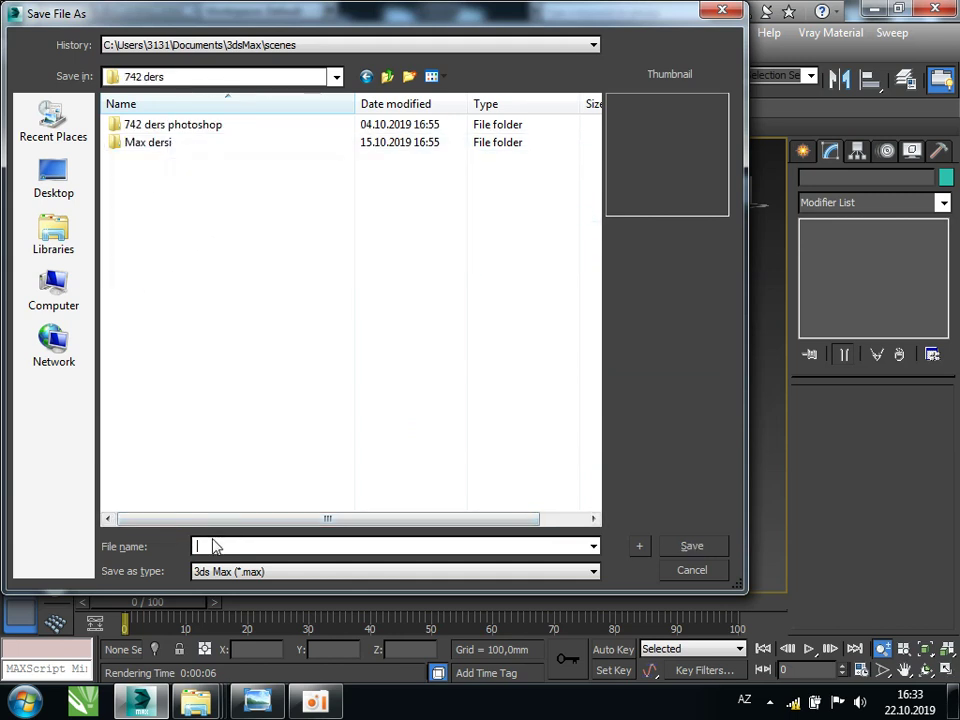
{"action": "type", "text": "stend"}
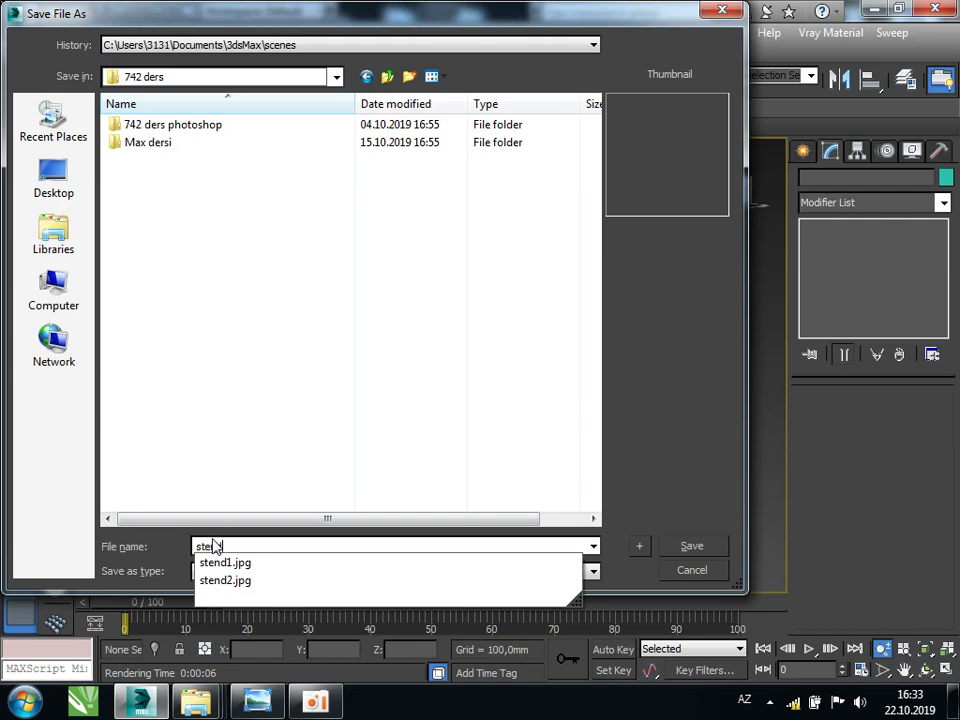
{"action": "type", "text": "11"}
{"action": "key", "text": "Return"}
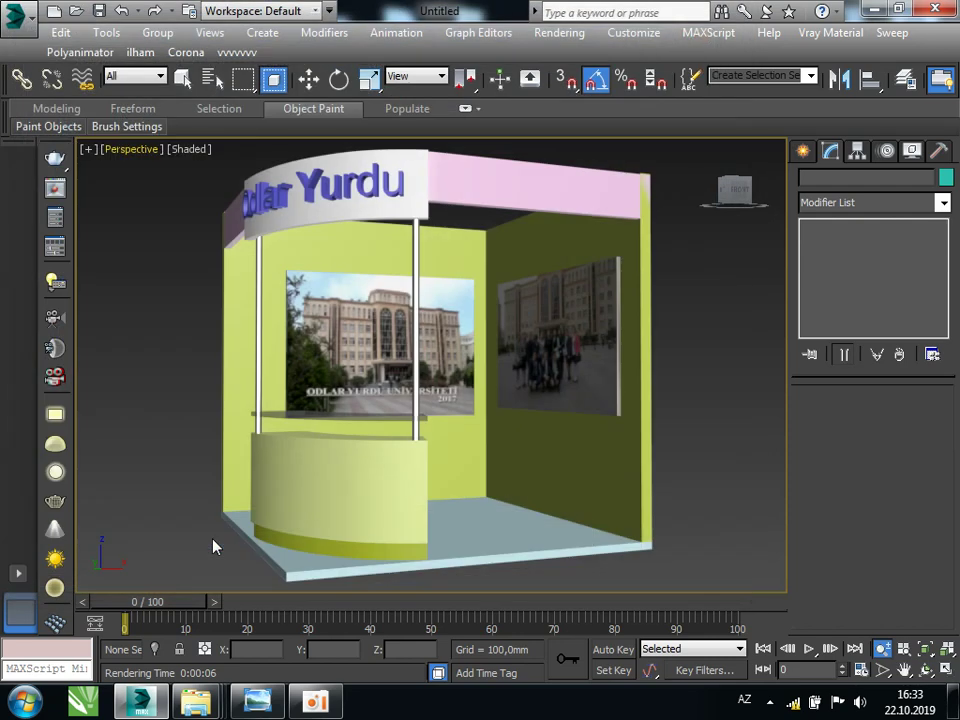
Reset the scene for a fresh start, confirming the prompt
{"action": "left_click", "coordinate": [18, 13]}
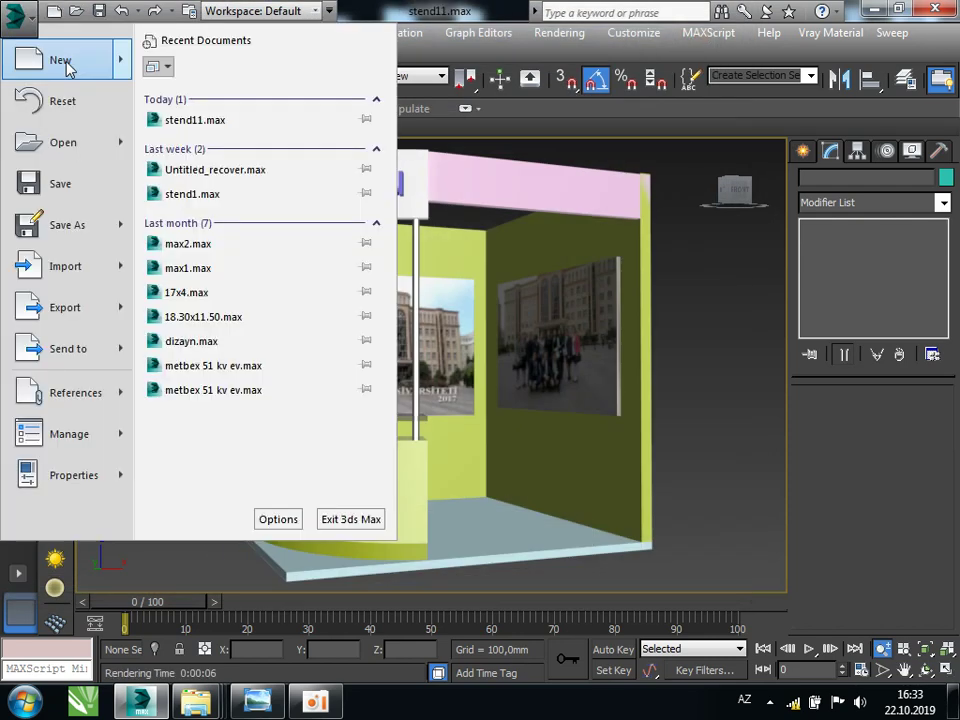
{"action": "left_click", "coordinate": [60, 98]}
{"action": "left_click", "coordinate": [424, 380]}
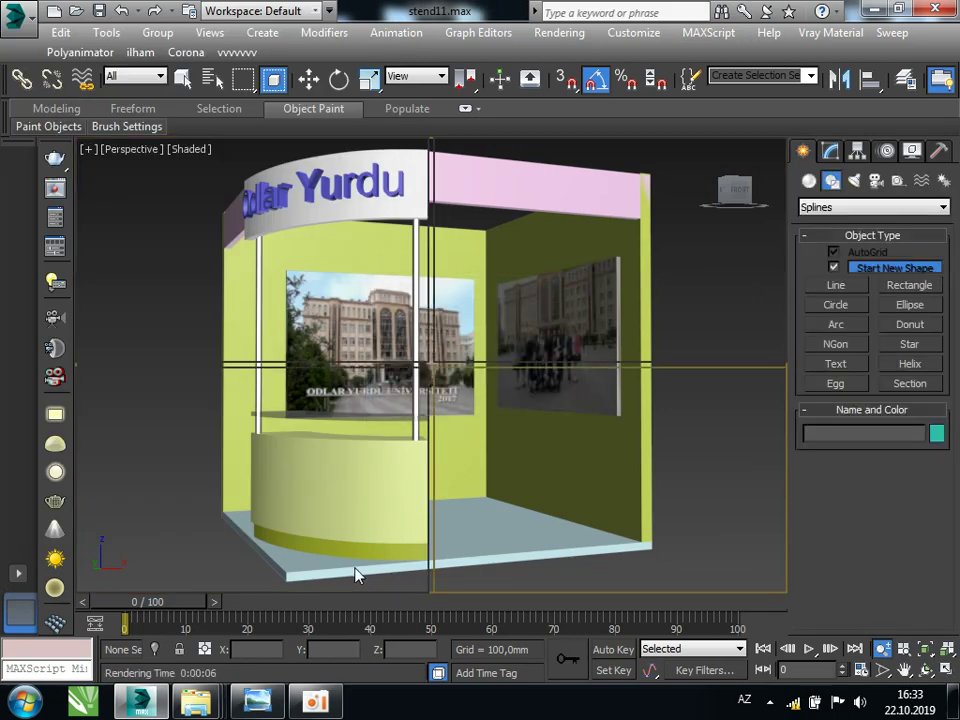